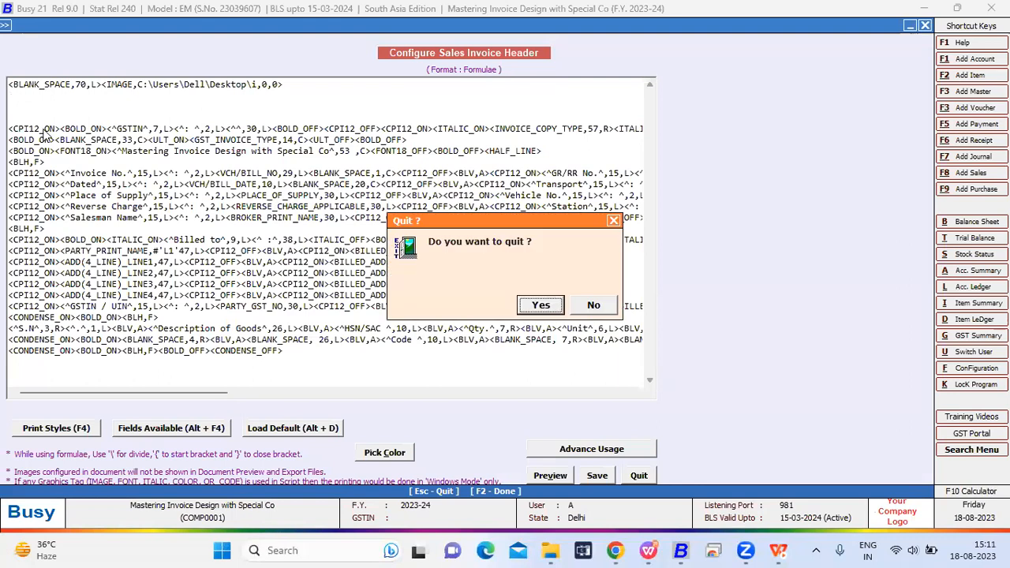
# - Leave the sales invoice header and footer configurations without changes and open the sales invoice body configuration
pyautogui.click(303, 260)
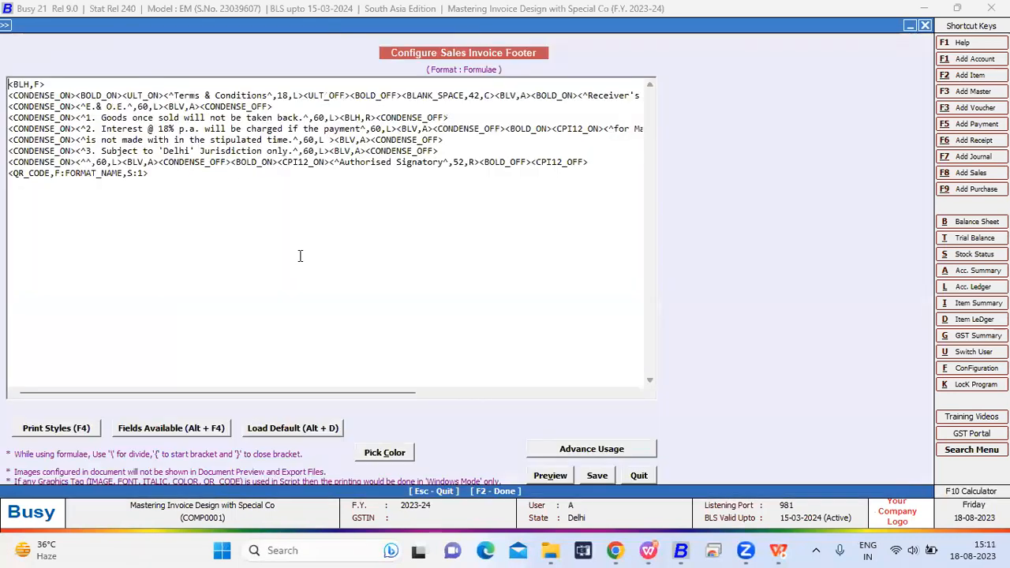
pyautogui.press('Escape')
pyautogui.press('Return')
pyautogui.click(296, 232)
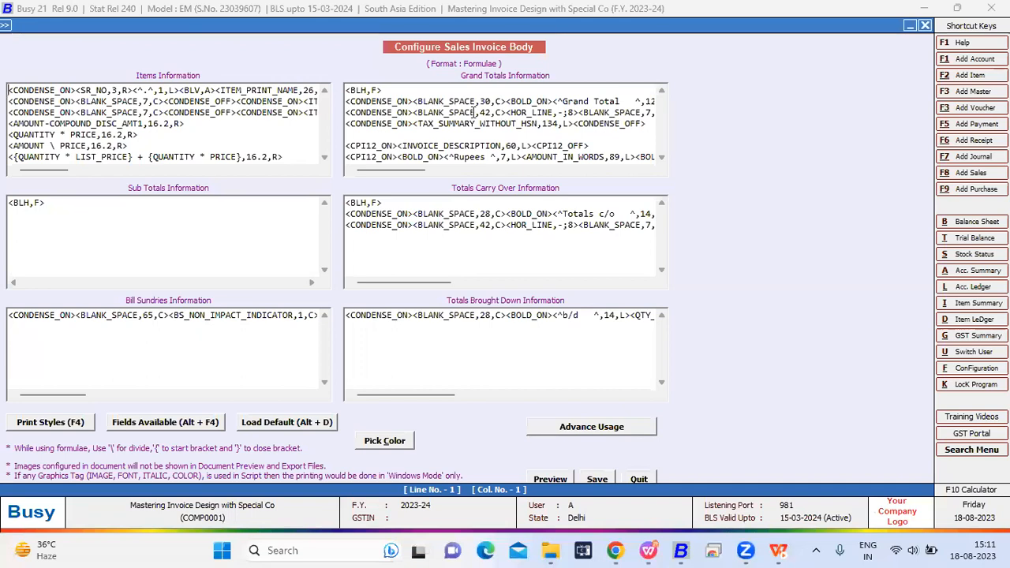
# - Examine the calculation formulas at the end of Items Information, especially the line subtracting COMPOUND_DISC_AMT1 from AMOUNT
pyautogui.moveTo(190, 133); pyautogui.dragTo(143, 117)
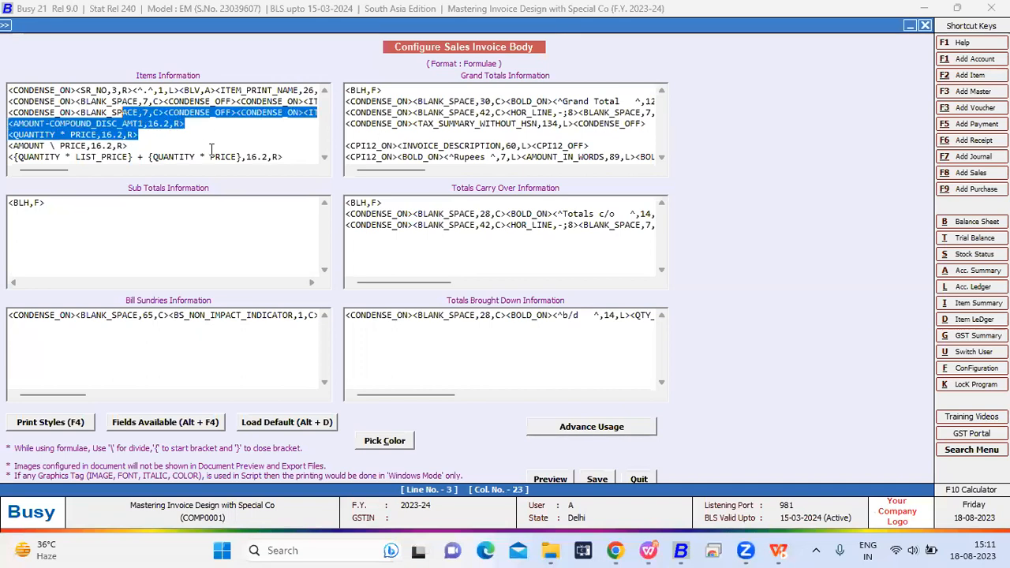
pyautogui.moveTo(282, 157); pyautogui.dragTo(55, 124)
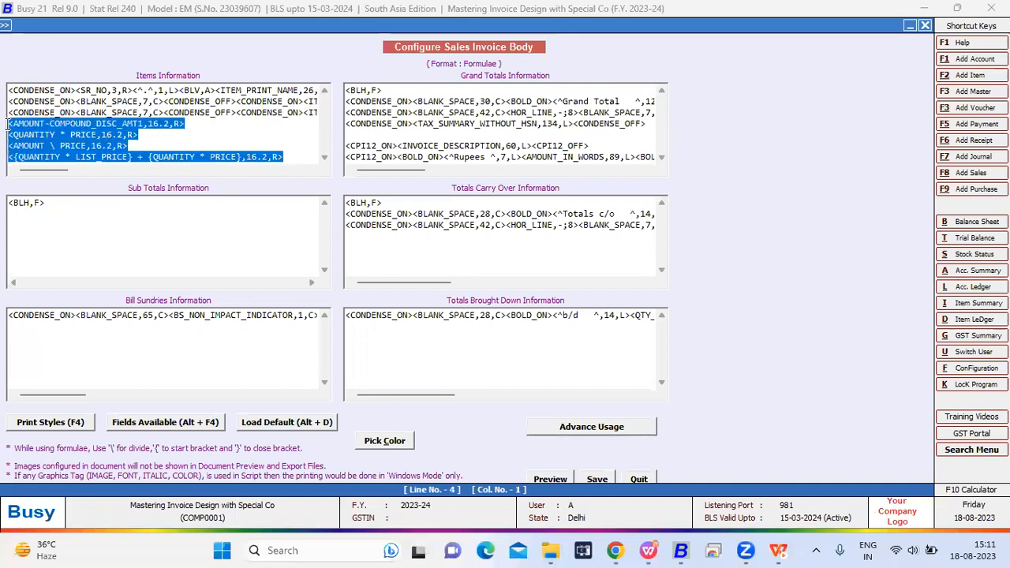
pyautogui.click(162, 147)
pyautogui.moveTo(185, 125); pyautogui.dragTo(7, 129)
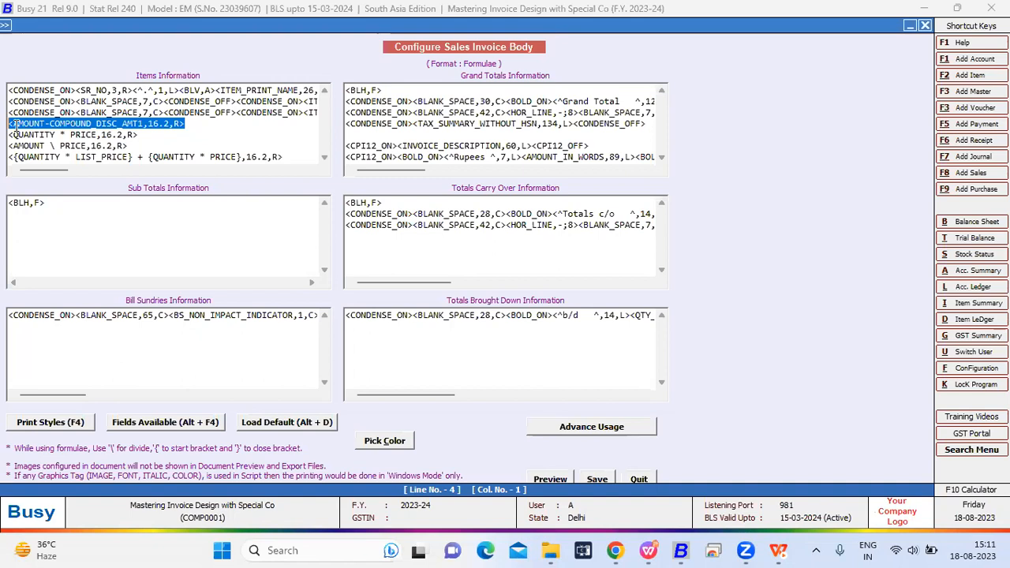
# - Replace the <AMOUNT-COMPOUND_DISC_AMT1,16.2,R> tag on the fourth Items Information line with the AMOUNT field from the available fields
pyautogui.click(187, 129)
pyautogui.click(188, 125)
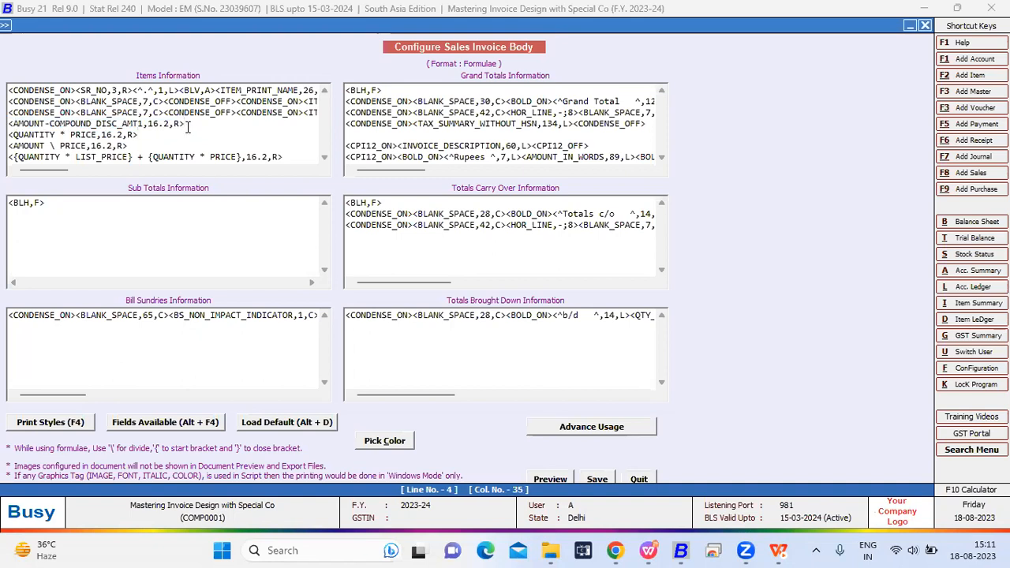
pyautogui.hotkey('alt', 'F4')
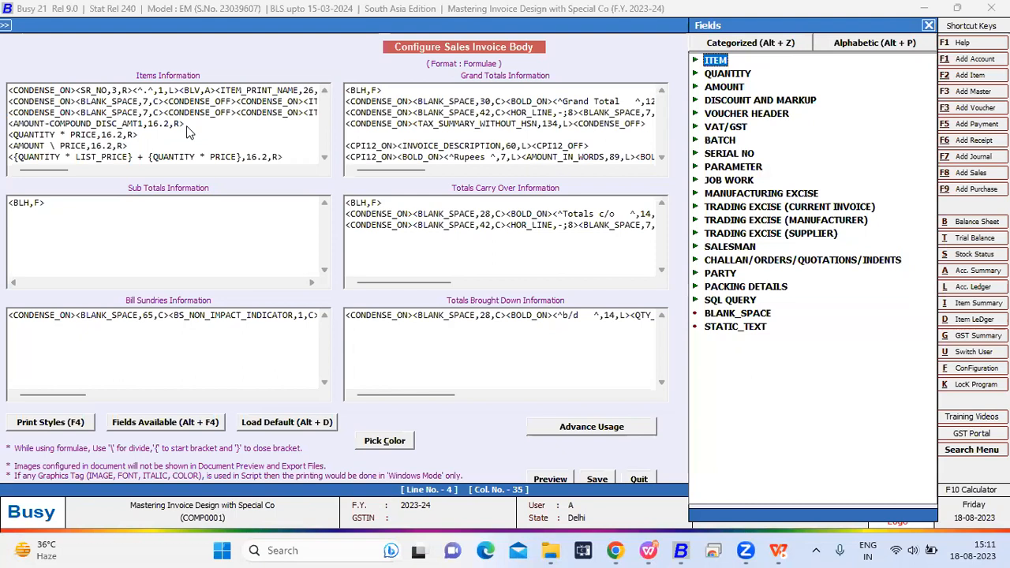
pyautogui.press('Down')
pyautogui.press('Down')
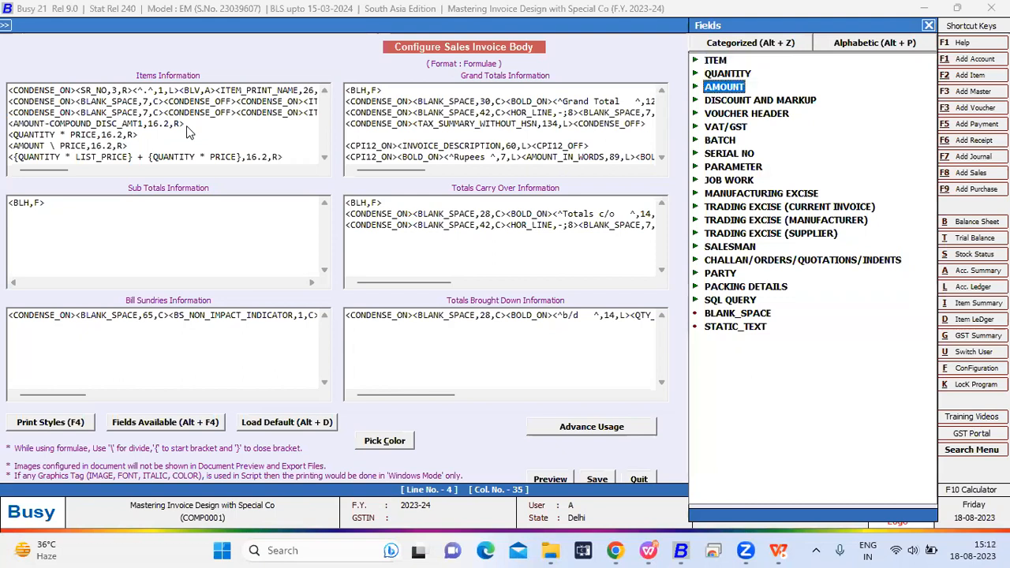
pyautogui.press('Escape')
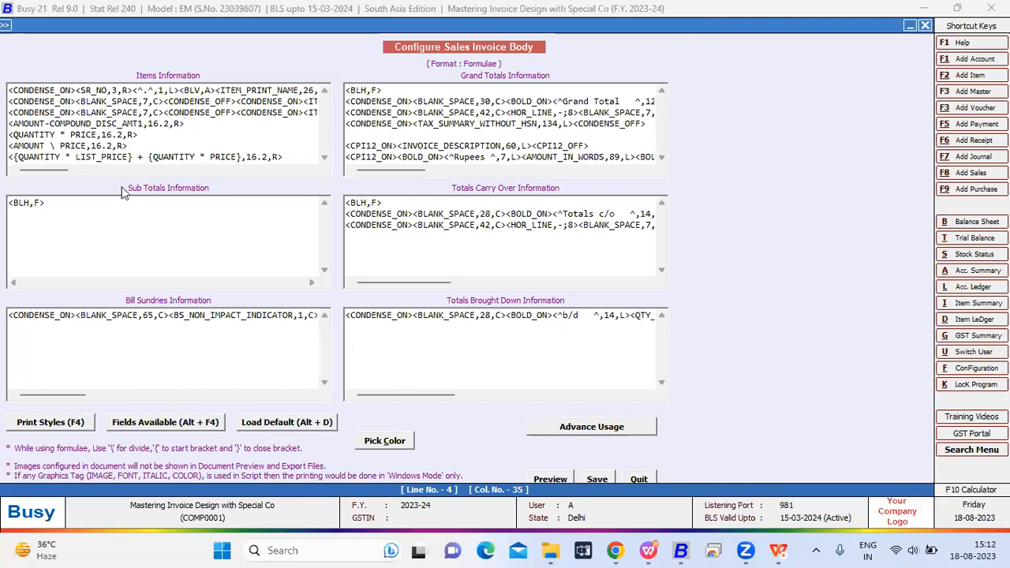
pyautogui.click(185, 422)
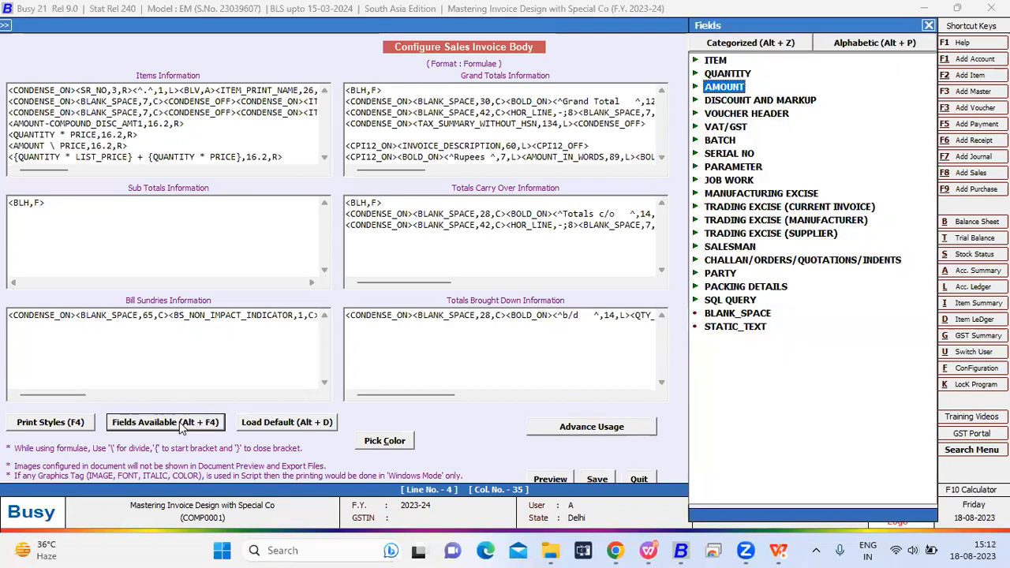
pyautogui.press('Right')
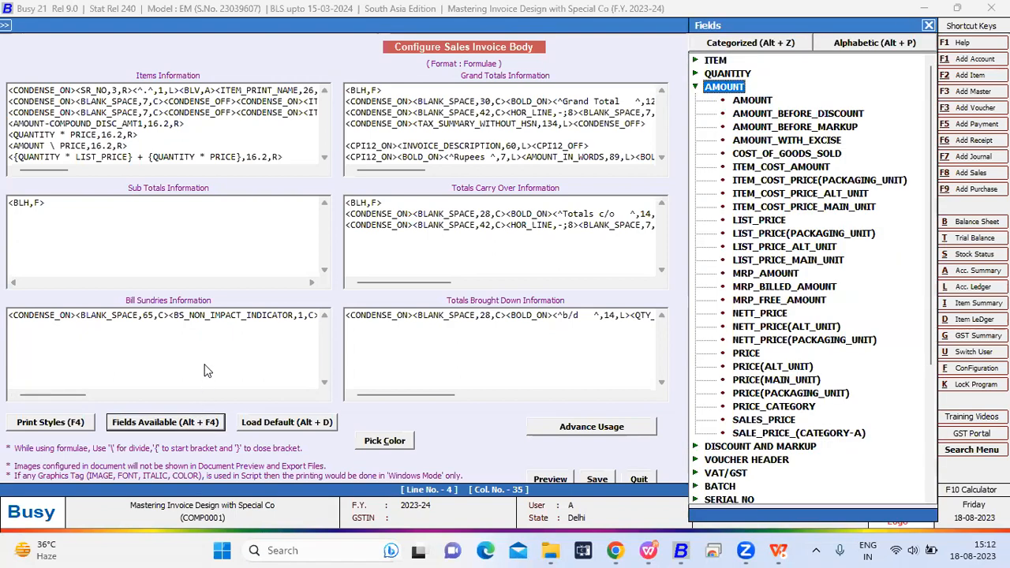
pyautogui.press('Escape')
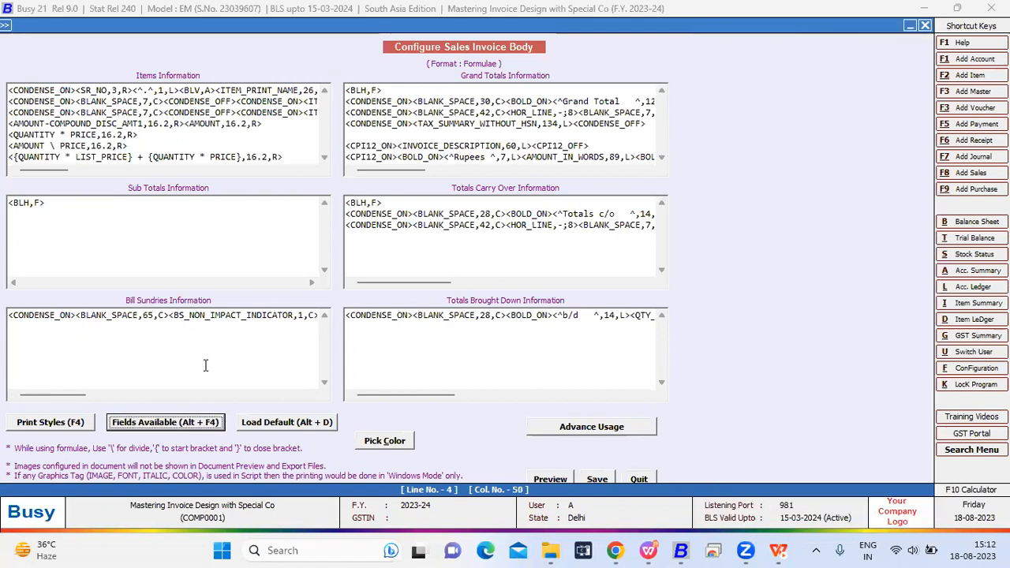
pyautogui.moveTo(185, 124); pyautogui.dragTo(14, 126)
pyautogui.press('Delete')
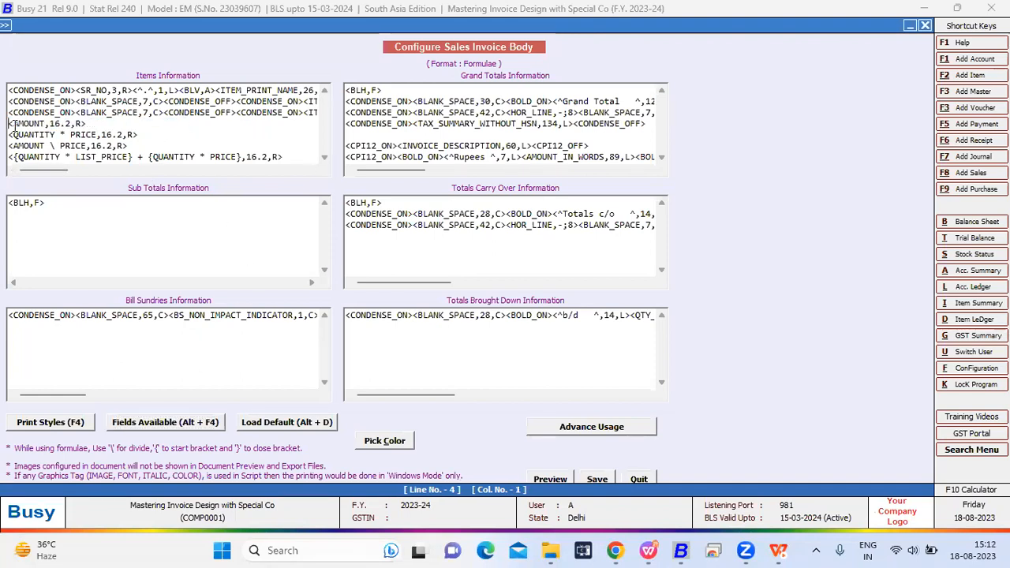
# - Insert the COMPOUND_DISC_AMT1 field from the Discount and Markup category directly after the <AMOUNT,16.2,R> tag
pyautogui.click(98, 124)
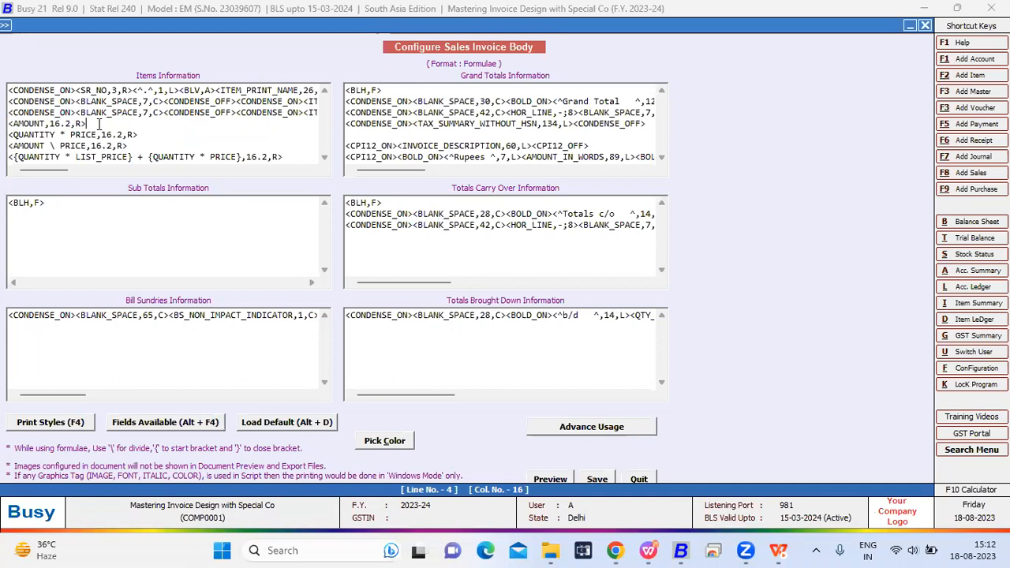
pyautogui.hotkey('alt', 'F4')
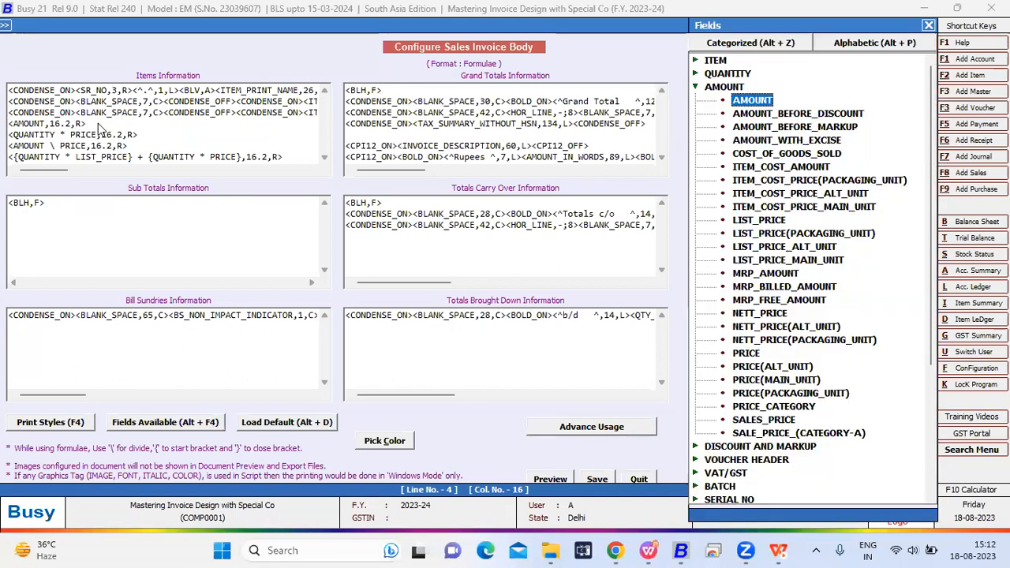
pyautogui.press('Left')
pyautogui.press('Escape')
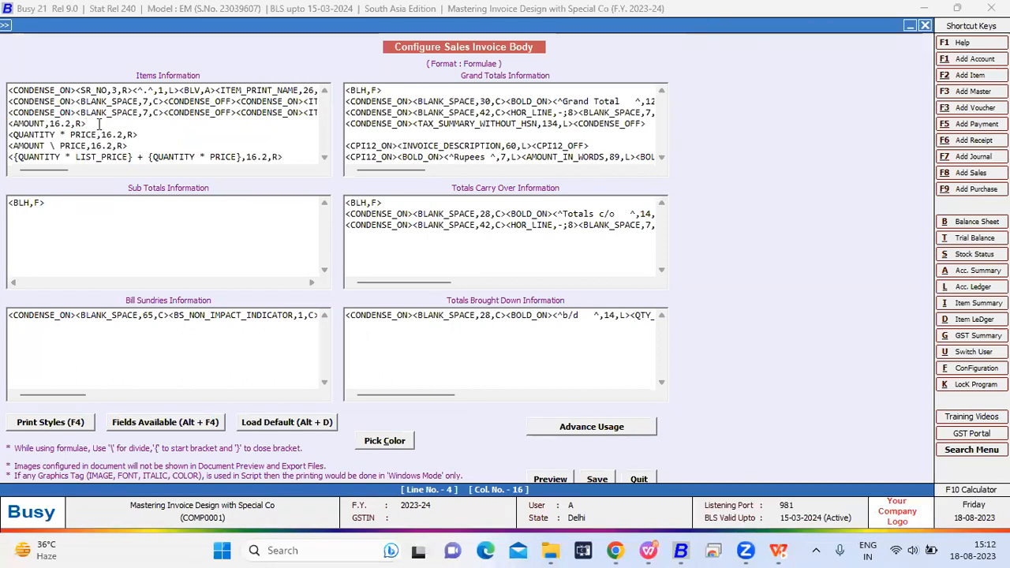
pyautogui.hotkey('alt', 'F4')
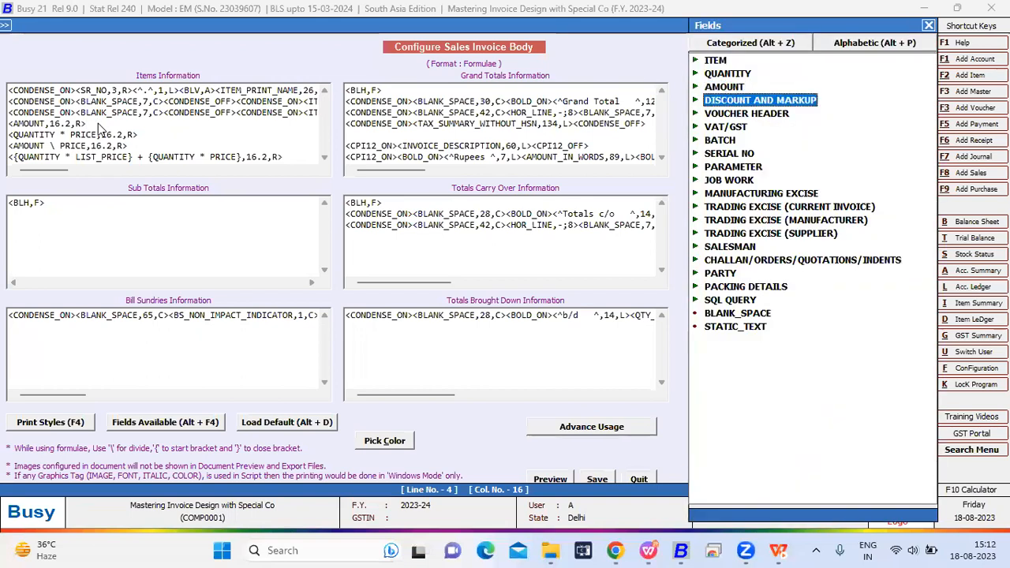
pyautogui.press('Right')
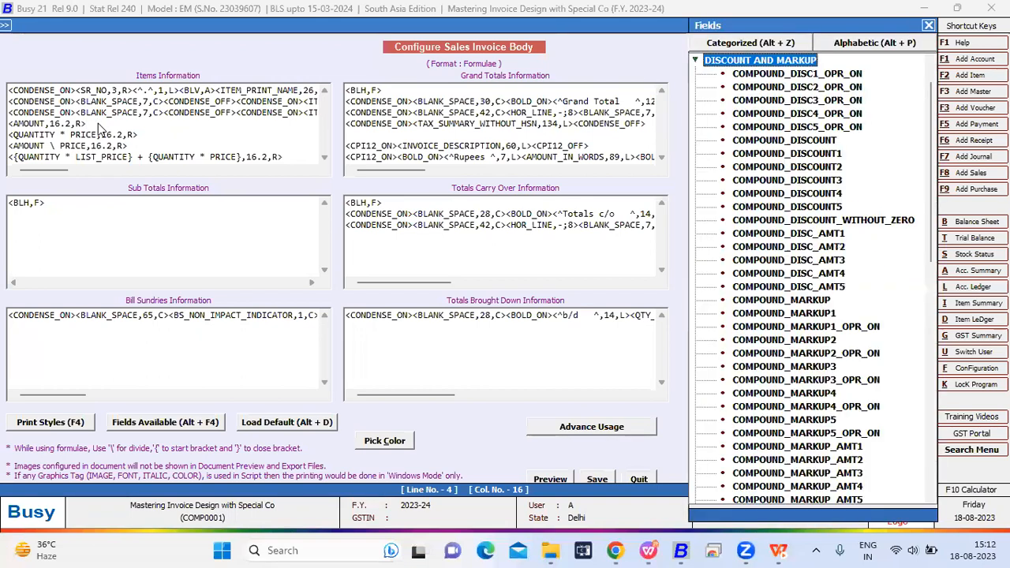
pyautogui.press('Down')
pyautogui.press('Down')
pyautogui.press('Down')
pyautogui.press('Down')
pyautogui.press('Down')
pyautogui.press('Down')
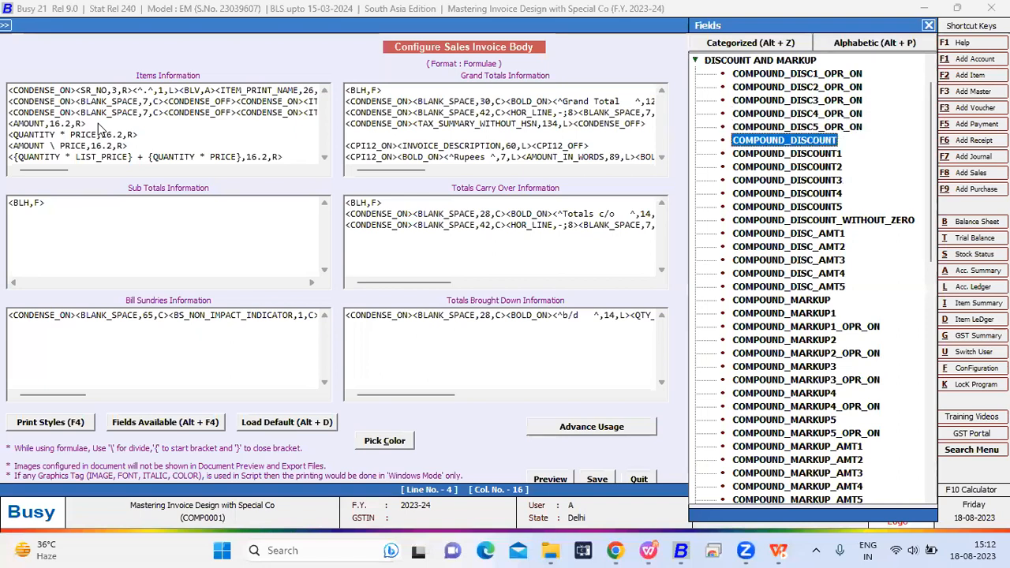
pyautogui.press('Down')
pyautogui.press('Down')
pyautogui.press('Down')
pyautogui.press('Down')
pyautogui.press('Down')
pyautogui.press('Down')
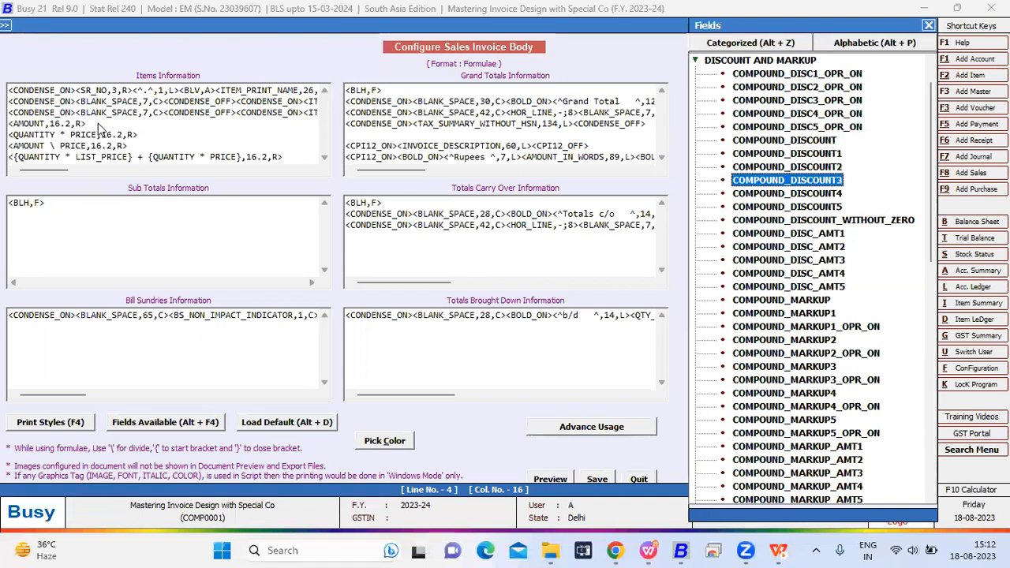
pyautogui.press('Down')
pyautogui.press('Return')
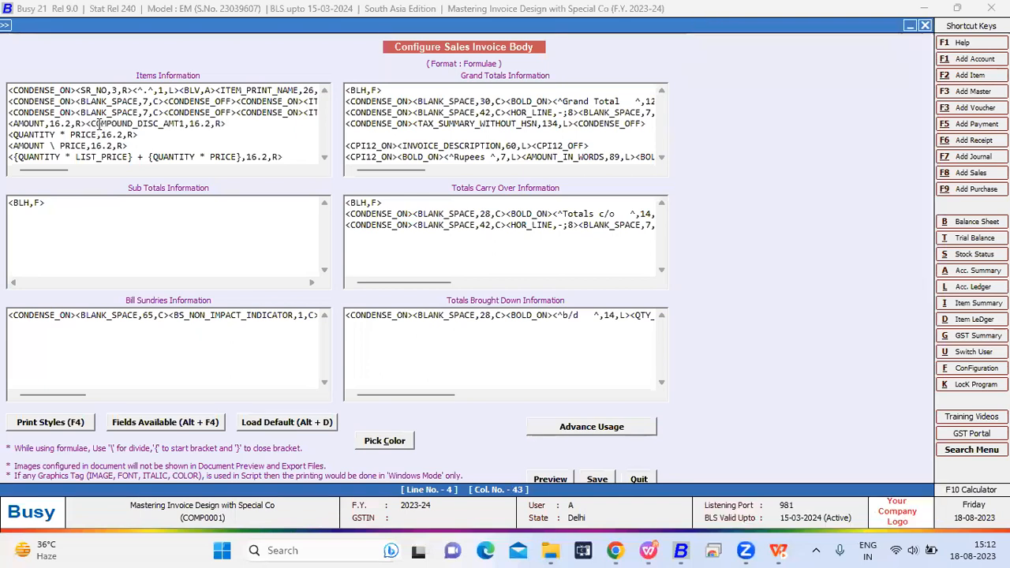
# - Merge the two adjacent tags into the single subtraction formula <AMOUNT-COMPOUND_DISC_AMT1,16.2,R>
pyautogui.press('Left')
pyautogui.press('Left')
pyautogui.press('Left')
pyautogui.press('Left')
pyautogui.press('Left')
pyautogui.press('Left')
pyautogui.press('Left')
pyautogui.press('Left')
pyautogui.press('Left')
pyautogui.press('Left')
pyautogui.press('Left')
pyautogui.press('Left')
pyautogui.press('Left')
pyautogui.press('Left')
pyautogui.press('Left')
pyautogui.press('Left')
pyautogui.press('Left')
pyautogui.press('Left')
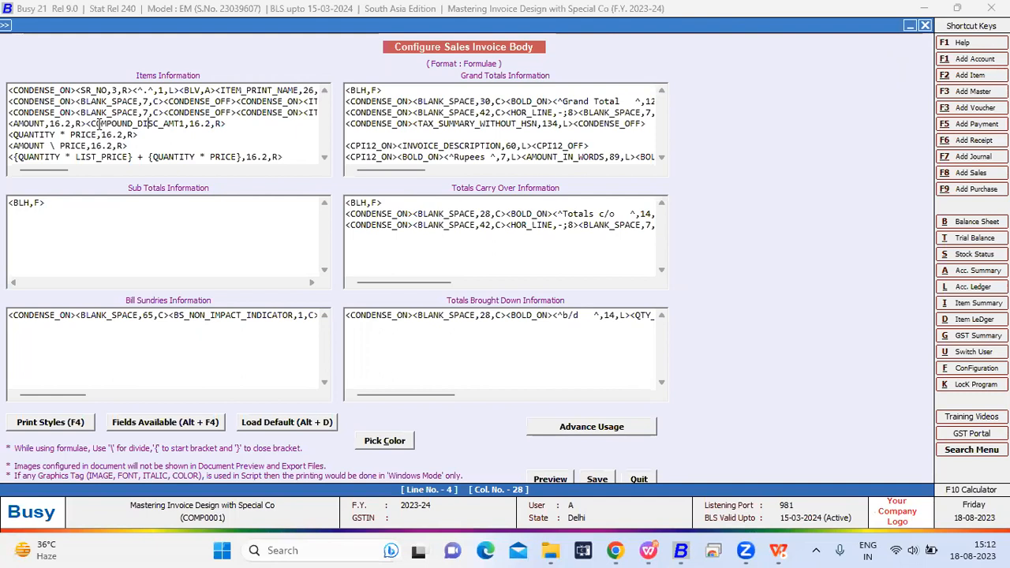
pyautogui.press('Left')
pyautogui.press('Left')
pyautogui.press('Left')
pyautogui.press('Left')
pyautogui.press('Left')
pyautogui.press('Left')
pyautogui.press('Left')
pyautogui.press('Left')
pyautogui.press('Left')
pyautogui.press('Left')
pyautogui.press('Left')
pyautogui.press('BackSpace')
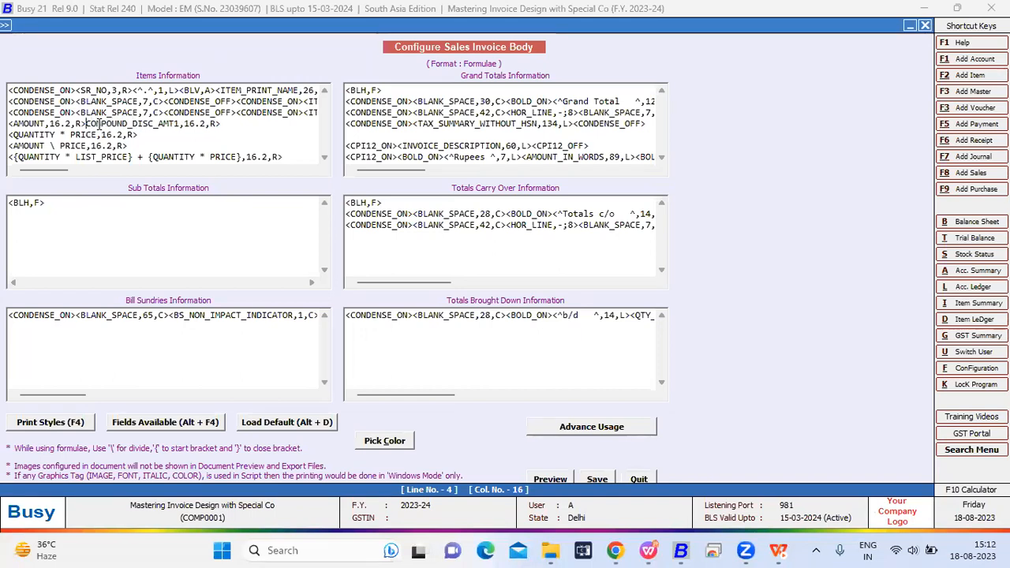
pyautogui.press('BackSpace')
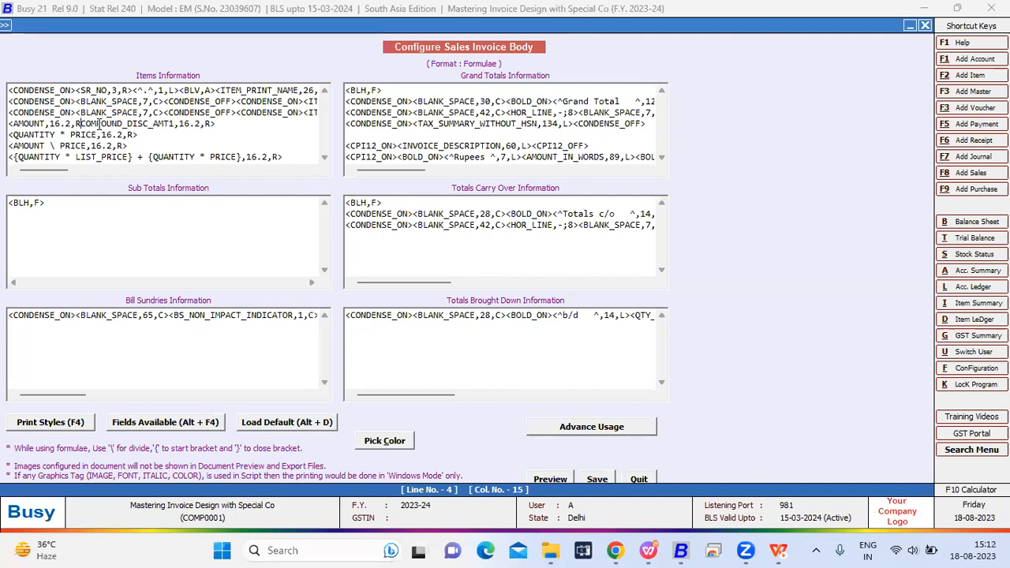
pyautogui.press('BackSpace')
pyautogui.press('BackSpace')
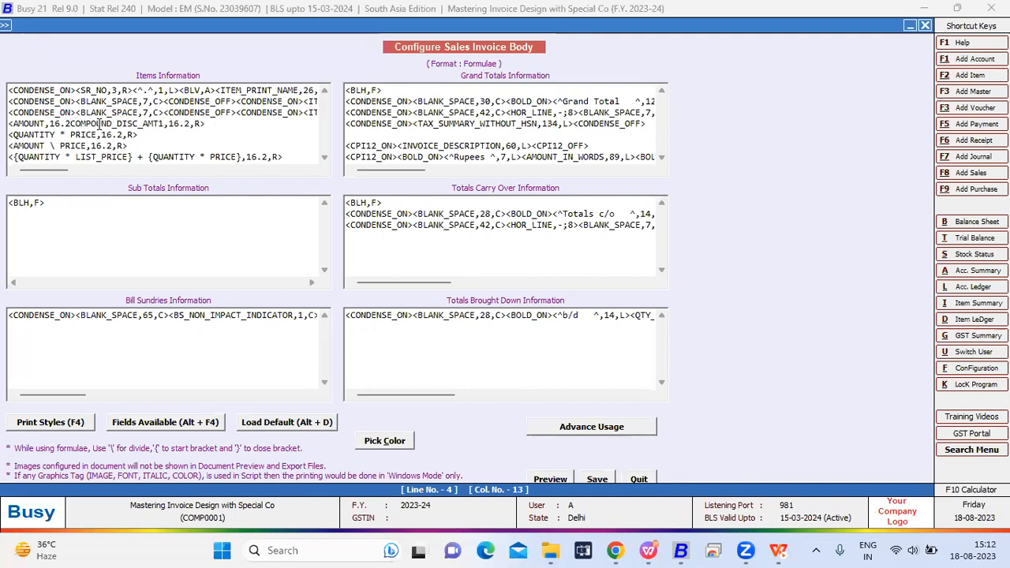
pyautogui.press('BackSpace')
pyautogui.press('BackSpace')
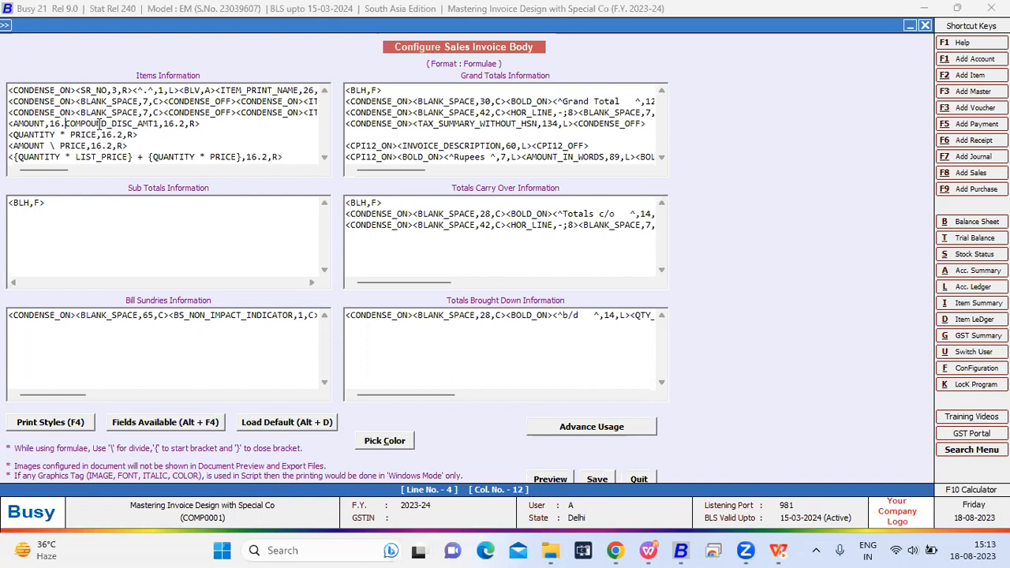
pyautogui.press('BackSpace')
pyautogui.press('BackSpace')
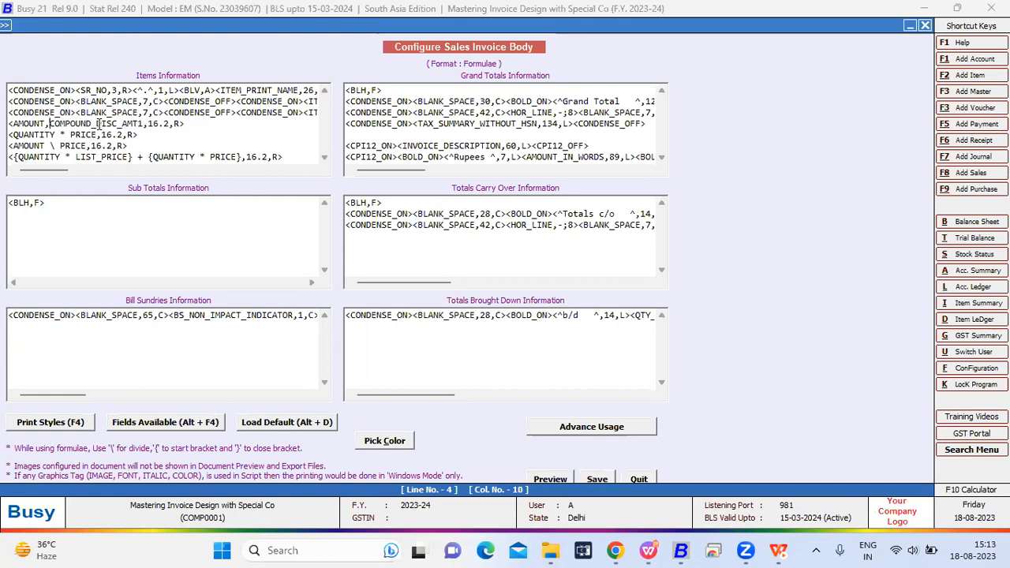
pyautogui.press('BackSpace')
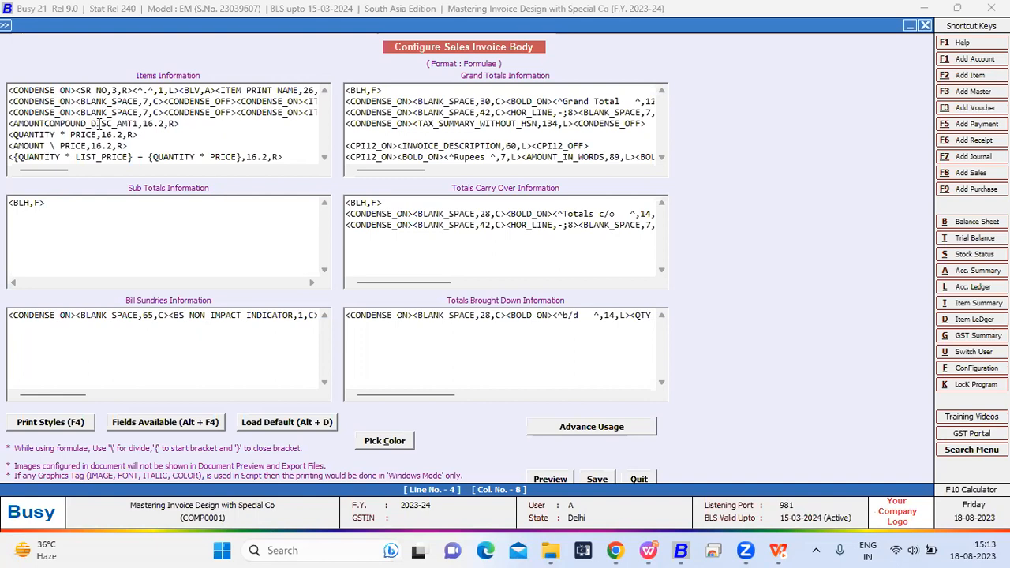
pyautogui.write('-')
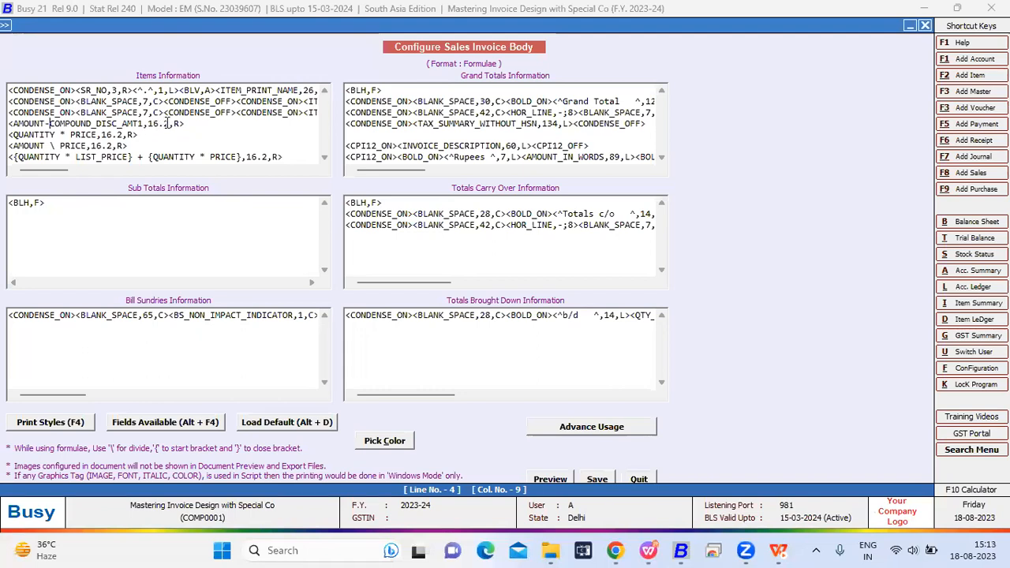
# - Check the new formula's 16.2 width and R alignment settings, and save the sales invoice body configuration
pyautogui.moveTo(166, 124); pyautogui.dragTo(153, 125)
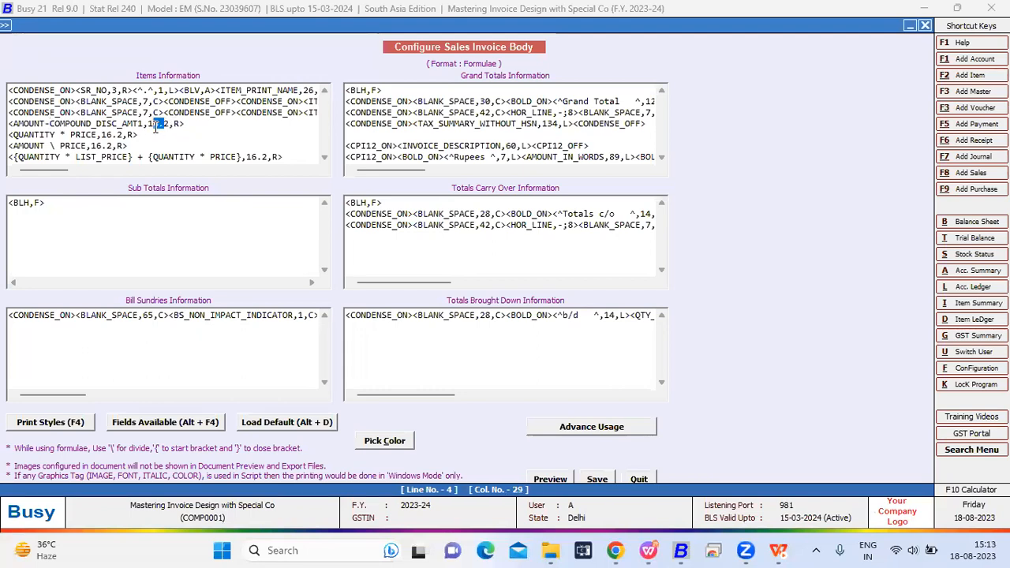
pyautogui.click(180, 124)
pyautogui.moveTo(180, 124); pyautogui.dragTo(175, 126)
pyautogui.click(593, 478)
# - Exit the invoice configuration and open sales voucher number 1 of the Main series, dated 17-08-2023, for modification
pyautogui.press('Escape')
pyautogui.press('Right')
pyautogui.press('Return')
pyautogui.press('Down')
pyautogui.press('Return')
pyautogui.press('Return')
pyautogui.write('1')
pyautogui.press('Return')
pyautogui.press('Return')
pyautogui.press('Return')
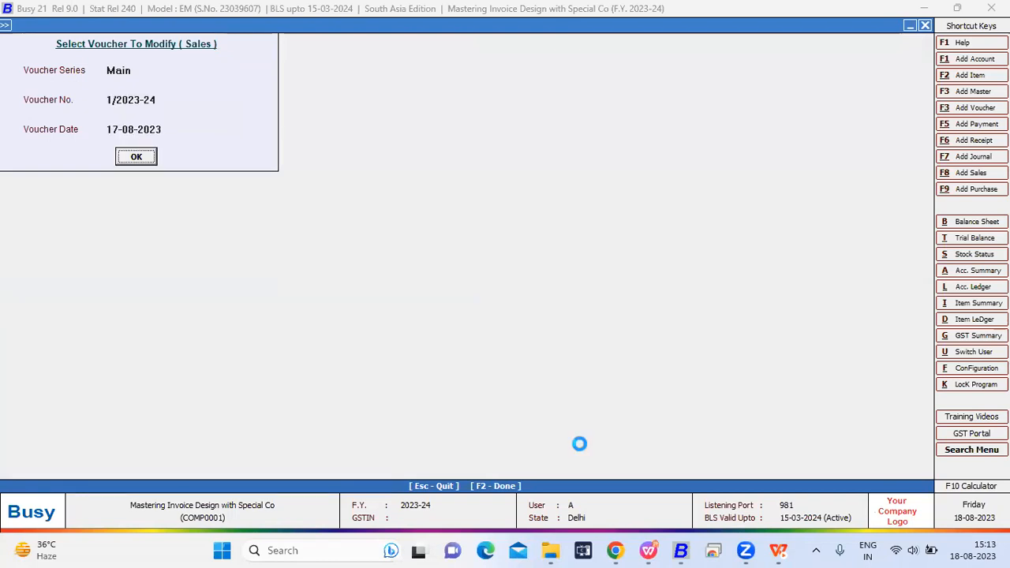
# - Examine the discount, price and amount of the Kajal item in the sales voucher
pyautogui.click(420, 115)
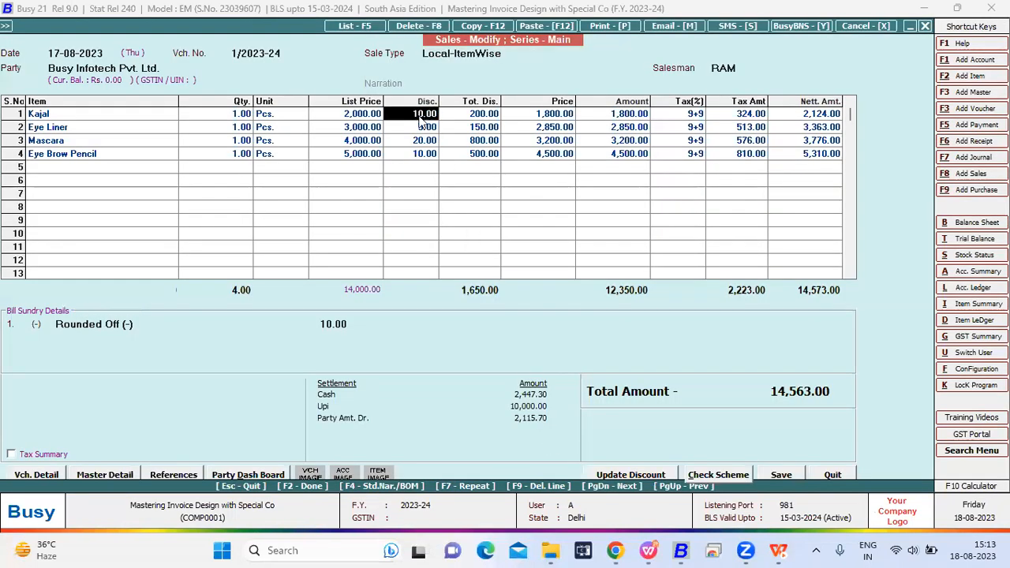
pyautogui.click(543, 115)
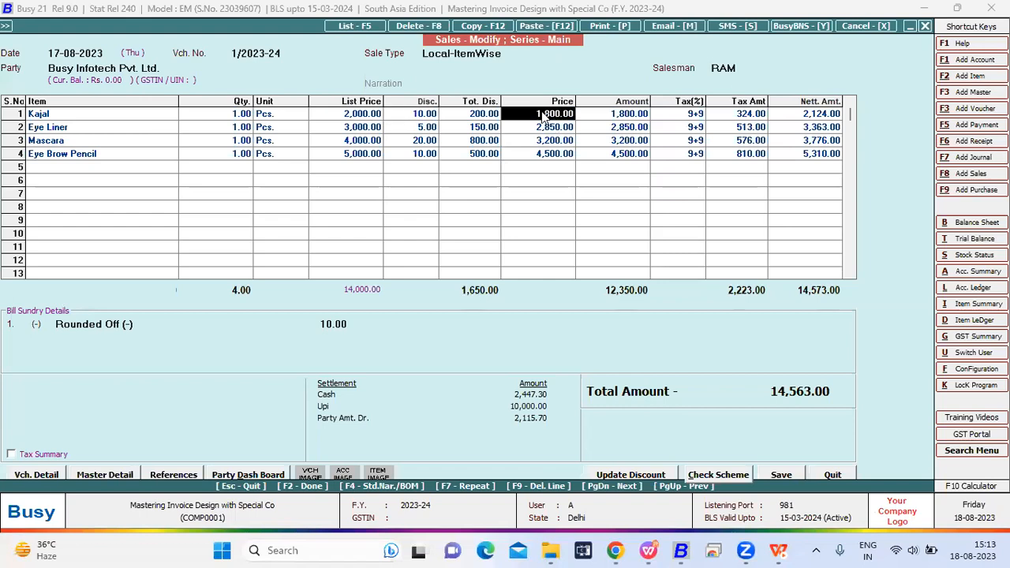
pyautogui.click(629, 116)
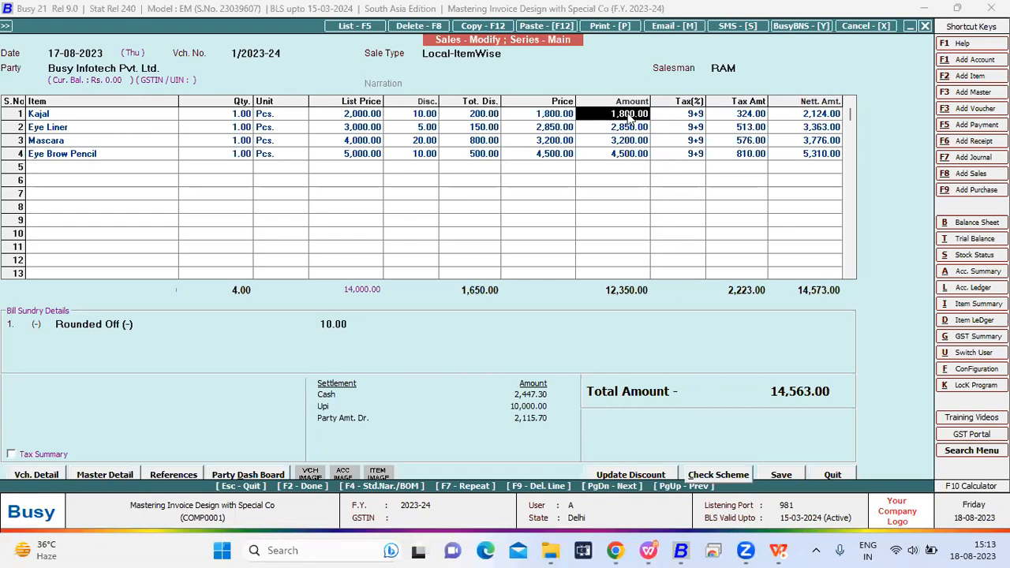
# - Check the Kajal item's tax rate and tax amount, and preview the voucher's sales invoice in the Formulae format
pyautogui.click(684, 116)
pyautogui.click(757, 120)
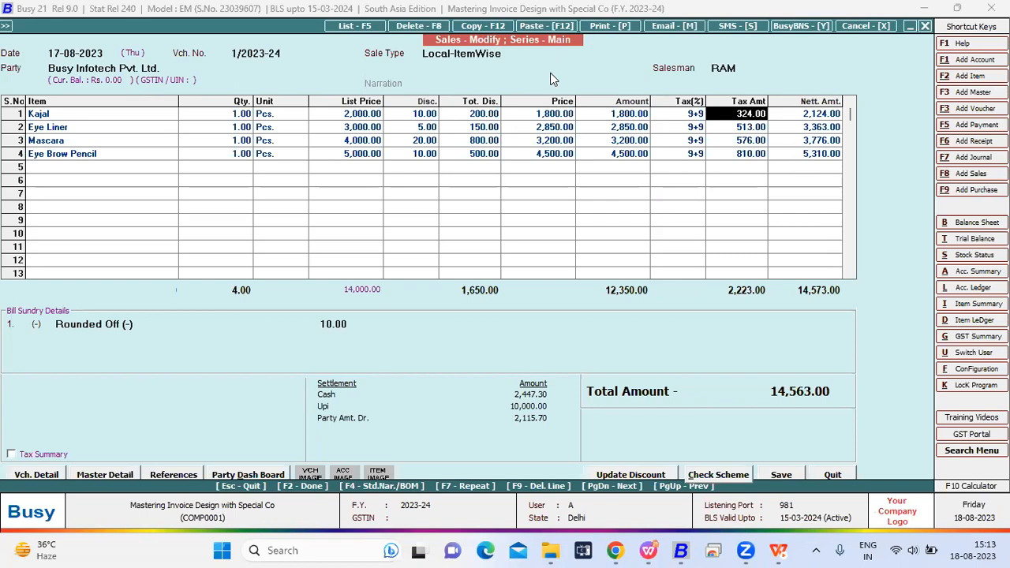
pyautogui.hotkey('alt', 'p')
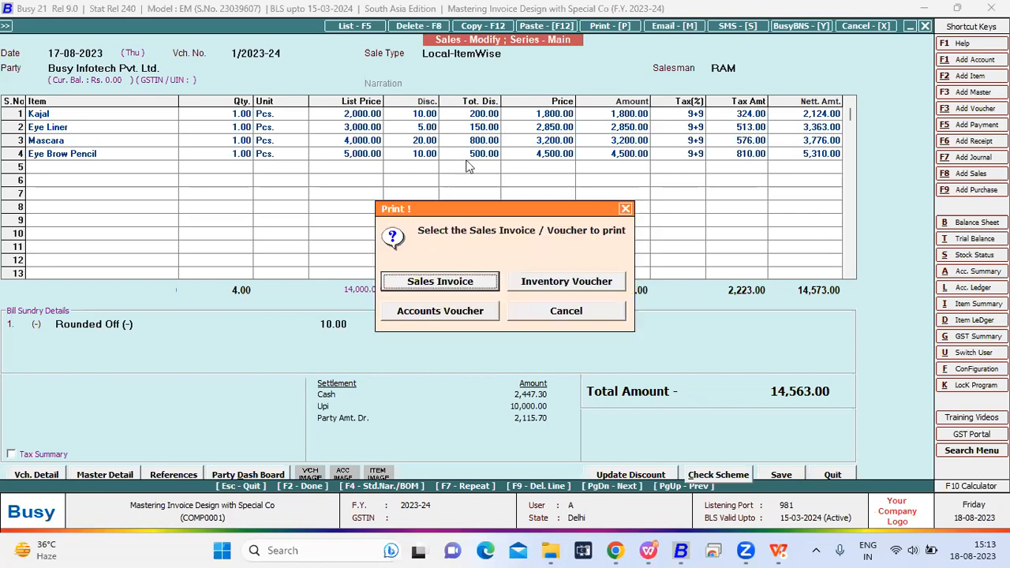
pyautogui.press('Return')
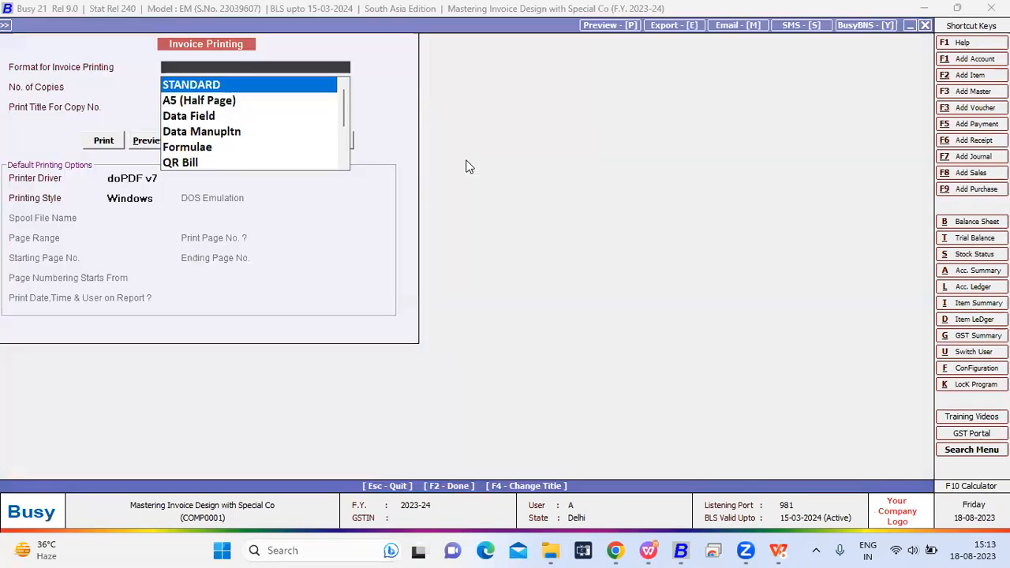
pyautogui.click(198, 149)
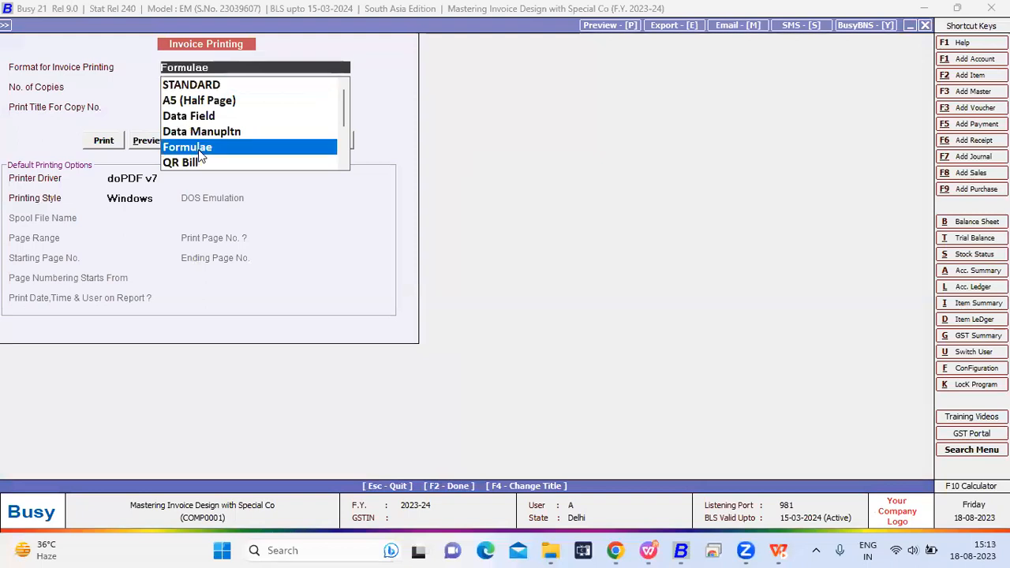
pyautogui.click(142, 140)
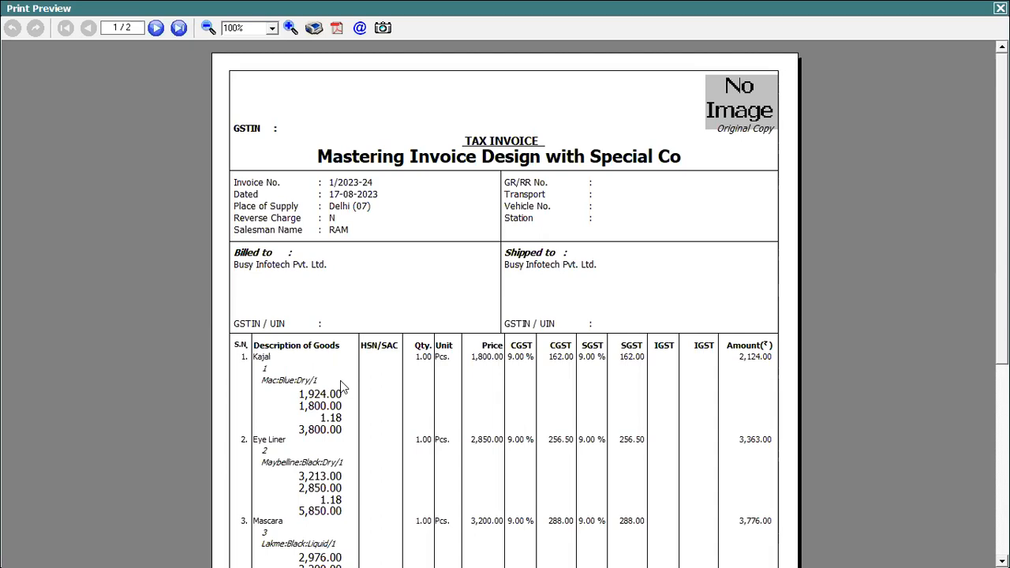
pyautogui.press('Escape')
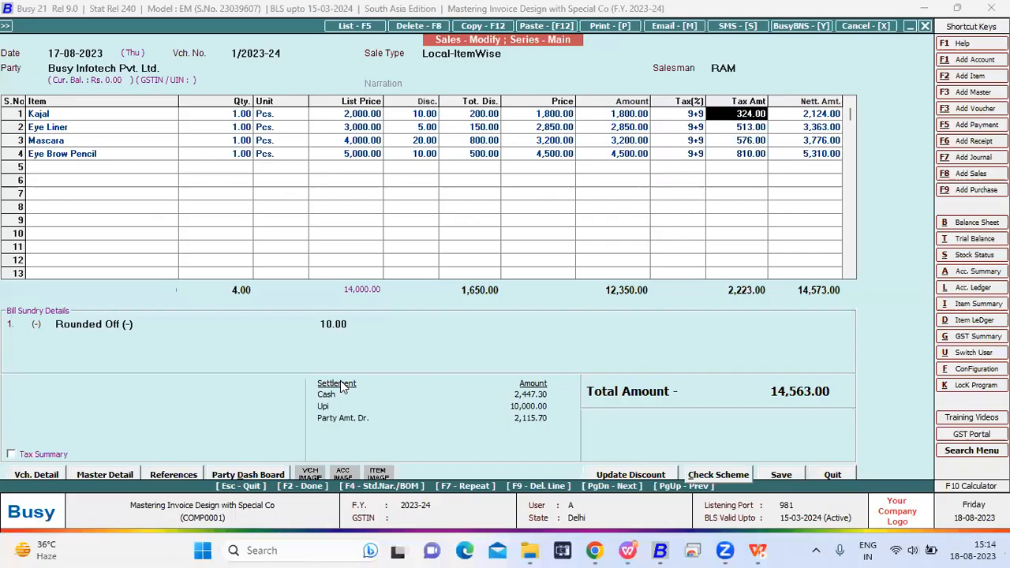
# - Open the body configuration of the Formulae sales invoice format in the advanced document printing configuration
pyautogui.click(5, 26)
pyautogui.press('Down')
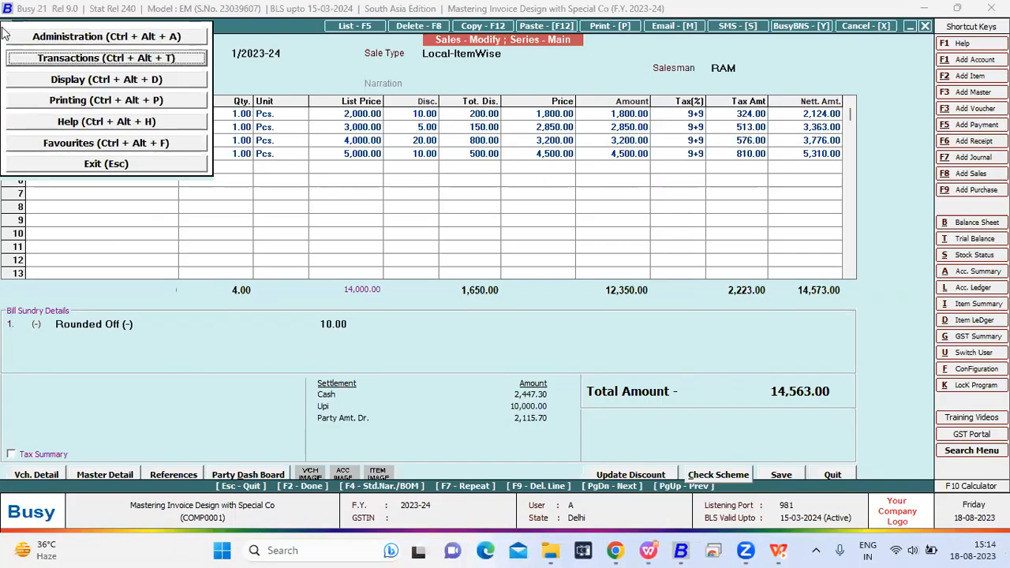
pyautogui.press('Up')
pyautogui.press('Return')
pyautogui.press('Return')
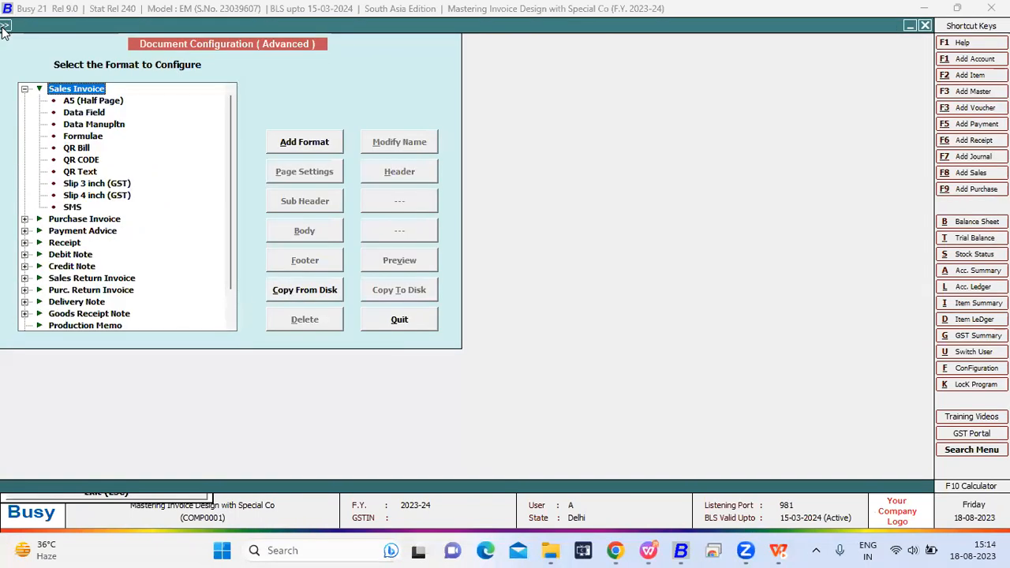
pyautogui.press('Down')
pyautogui.press('Down')
pyautogui.press('Down')
pyautogui.press('Down')
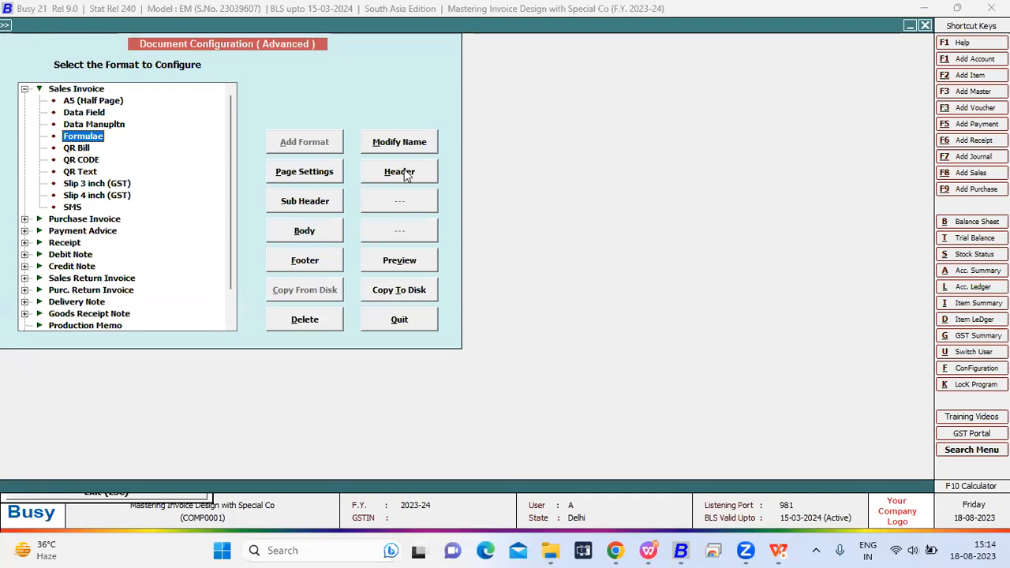
pyautogui.click(284, 233)
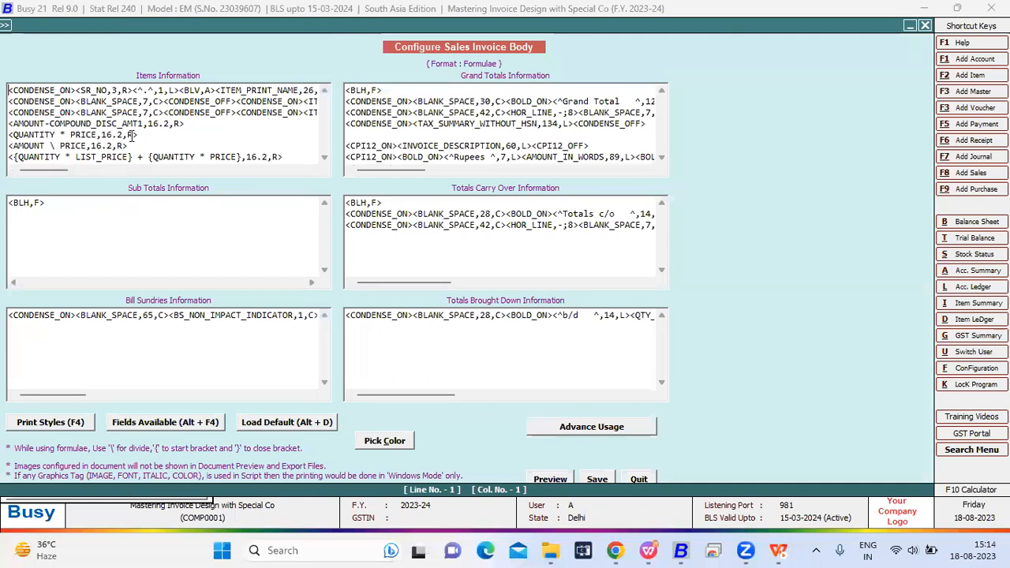
# - Examine the <QUANTITY * PRICE,16.2,R> multiplication formula in the items information, and save the invoice body configuration
pyautogui.moveTo(139, 135); pyautogui.dragTo(8, 135)
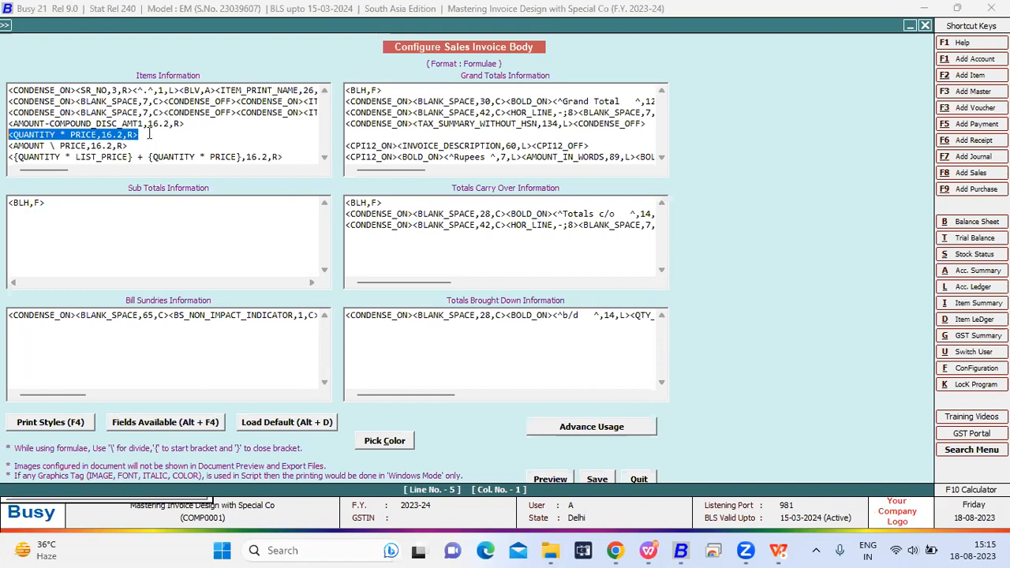
pyautogui.click(148, 134)
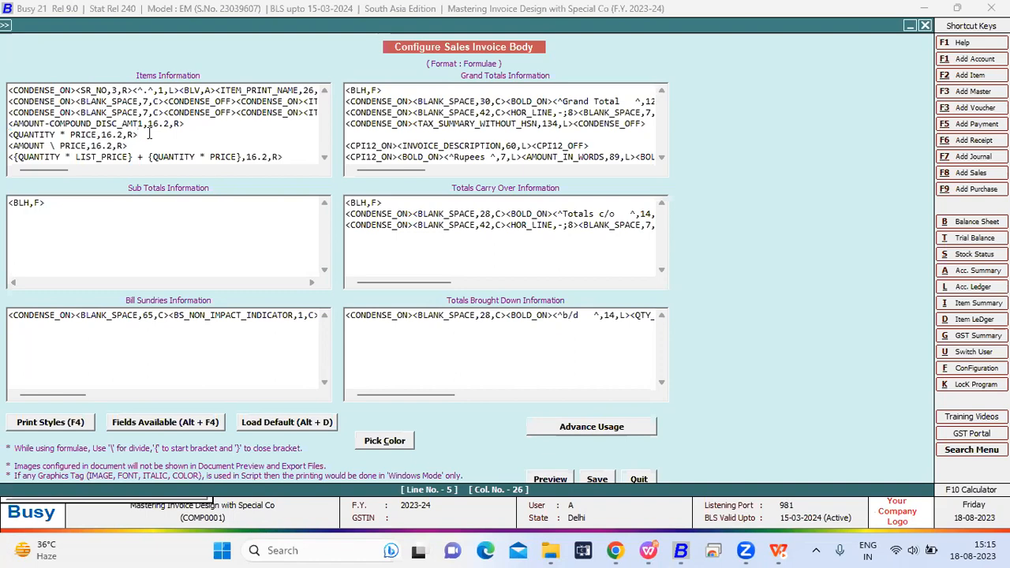
pyautogui.click(69, 135)
pyautogui.moveTo(66, 134); pyautogui.dragTo(63, 133)
pyautogui.click(66, 135)
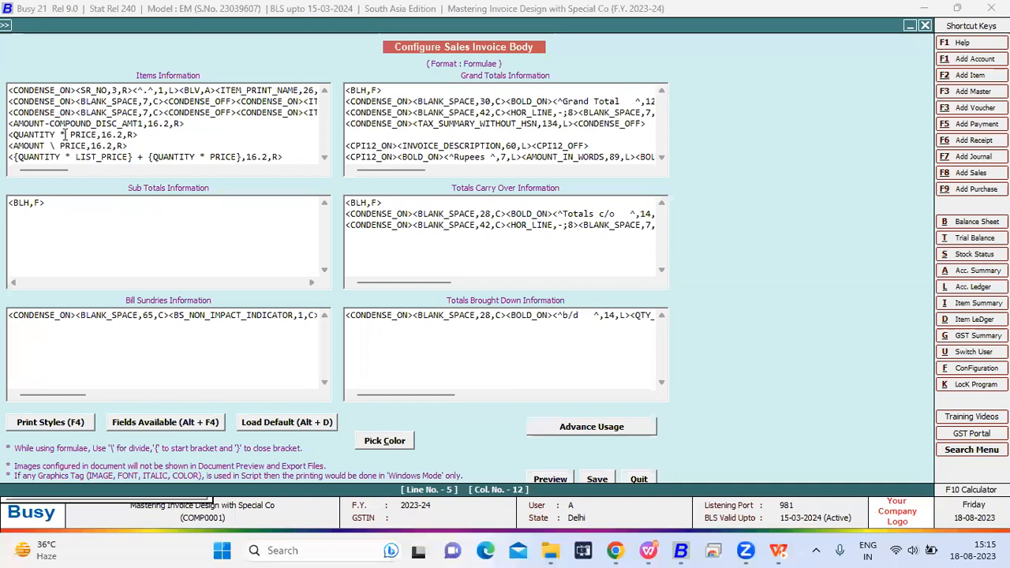
pyautogui.press('BackSpace')
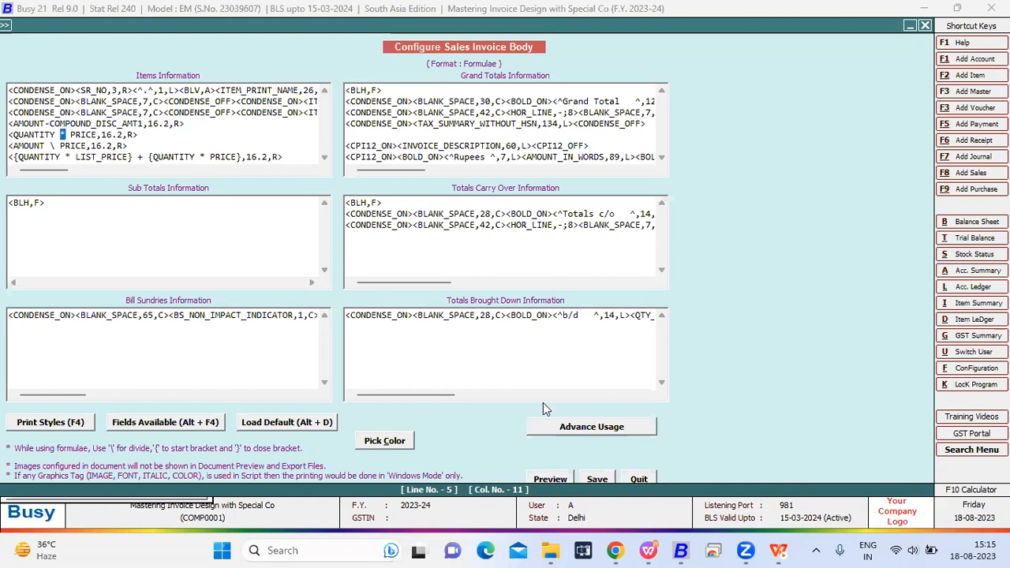
pyautogui.click(596, 477)
# - Return to the sales voucher and preview its invoice in the Formulae format to check the quantity times price result
pyautogui.press('Escape')
pyautogui.press('Escape')
pyautogui.press('Escape')
pyautogui.press('Escape')
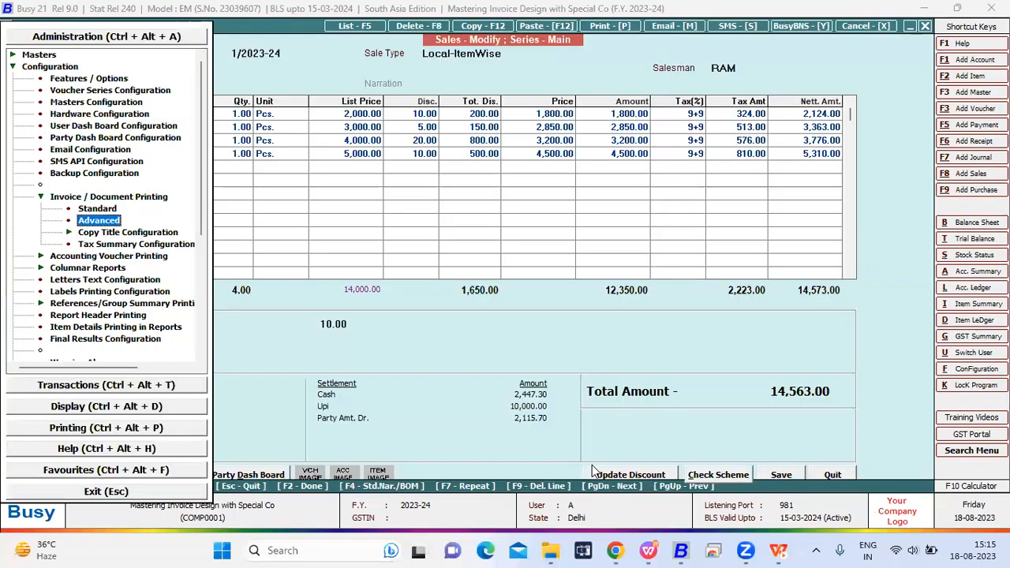
pyautogui.press('Escape')
pyautogui.hotkey('alt', 'p')
pyautogui.press('Return')
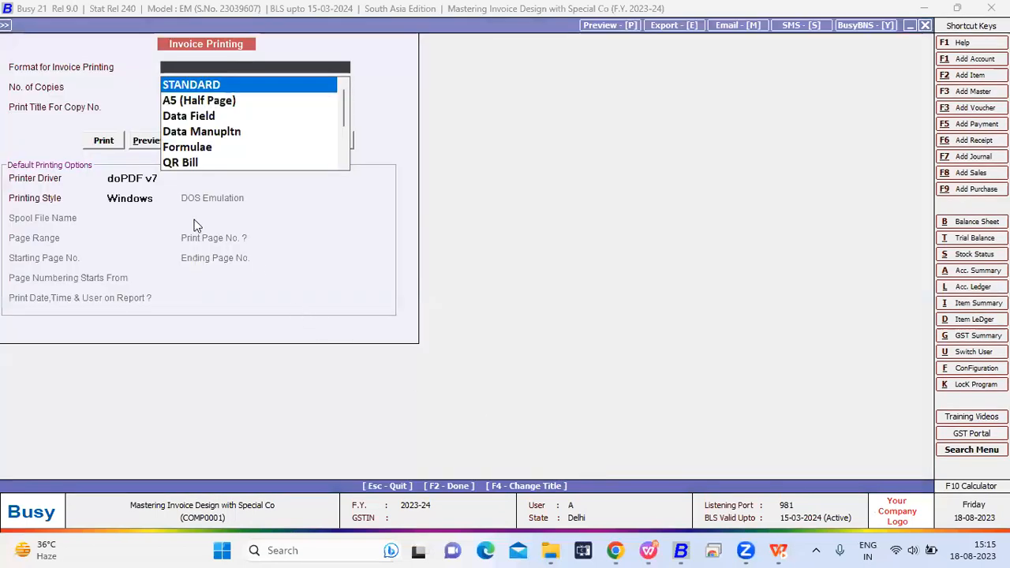
pyautogui.click(204, 148)
pyautogui.click(148, 141)
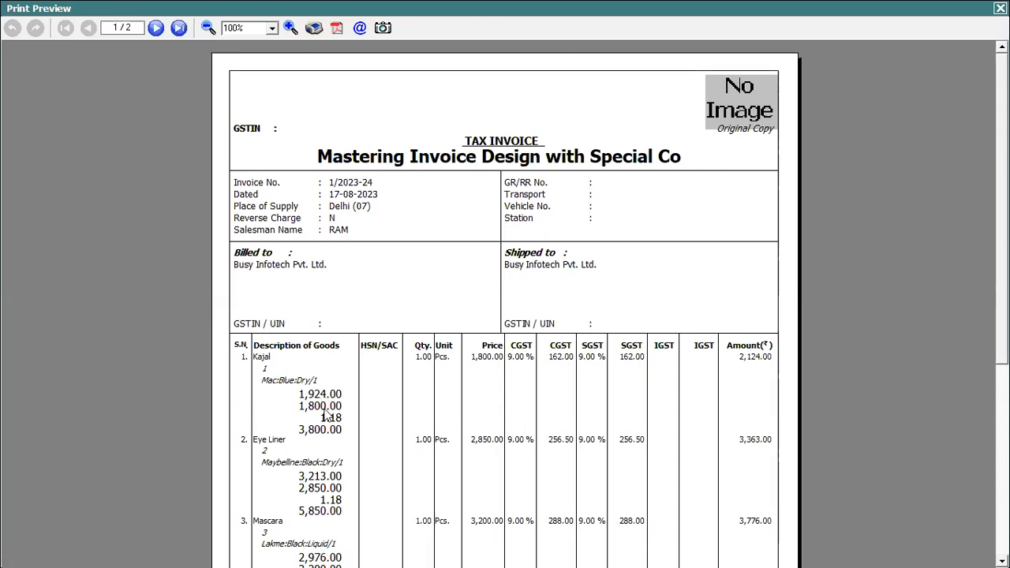
pyautogui.press('Escape')
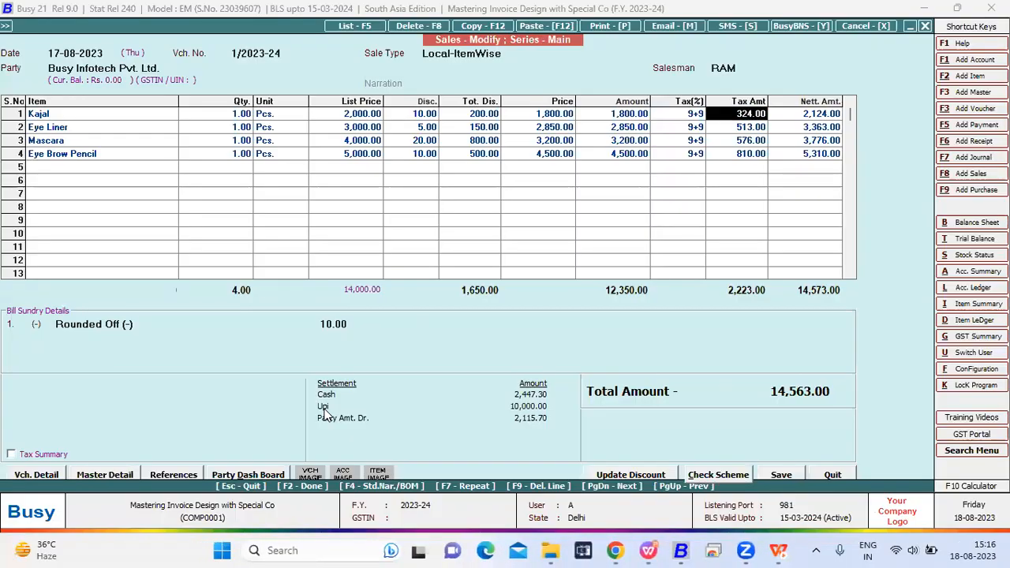
pyautogui.hotkey('ctrl', 'alt', 'p')
pyautogui.press('Escape')
pyautogui.press('Escape')
pyautogui.hotkey('alt', 'p')
pyautogui.press('Escape')
# - Reopen the Formulae sales invoice format's body settings from the advanced document configuration
pyautogui.hotkey('ctrl', 'alt', 'p')
pyautogui.press('Escape')
pyautogui.press('Up')
pyautogui.press('Up')
pyautogui.press('Up')
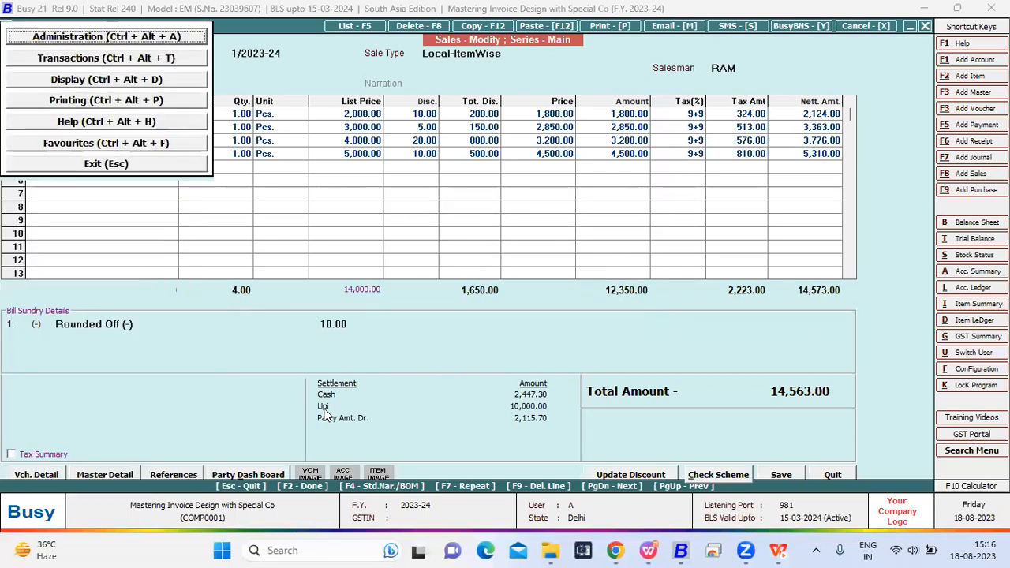
pyautogui.press('Return')
pyautogui.press('Return')
pyautogui.press('Right')
pyautogui.press('Down')
pyautogui.press('Down')
pyautogui.press('Down')
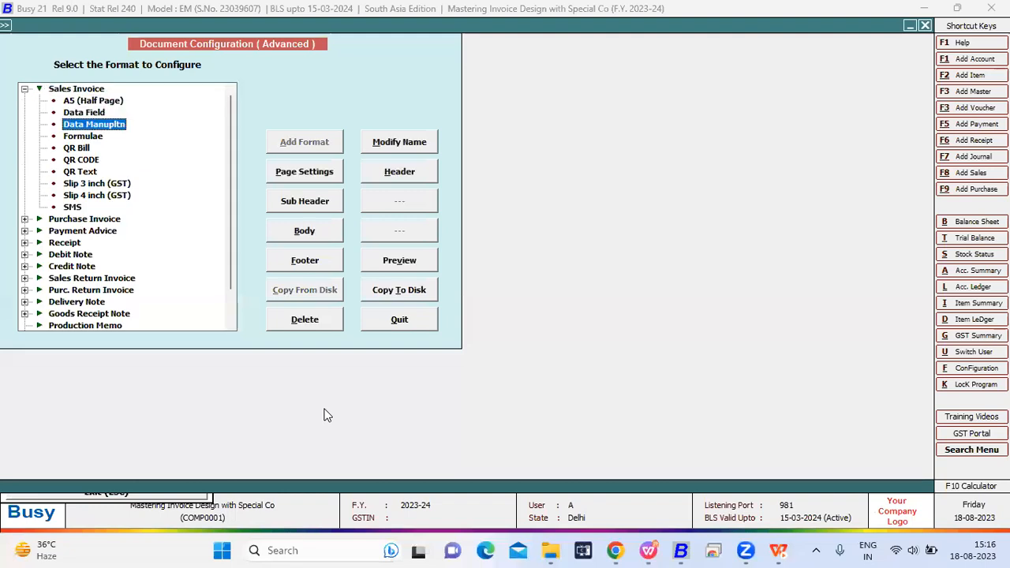
pyautogui.press('Down')
pyautogui.click(306, 236)
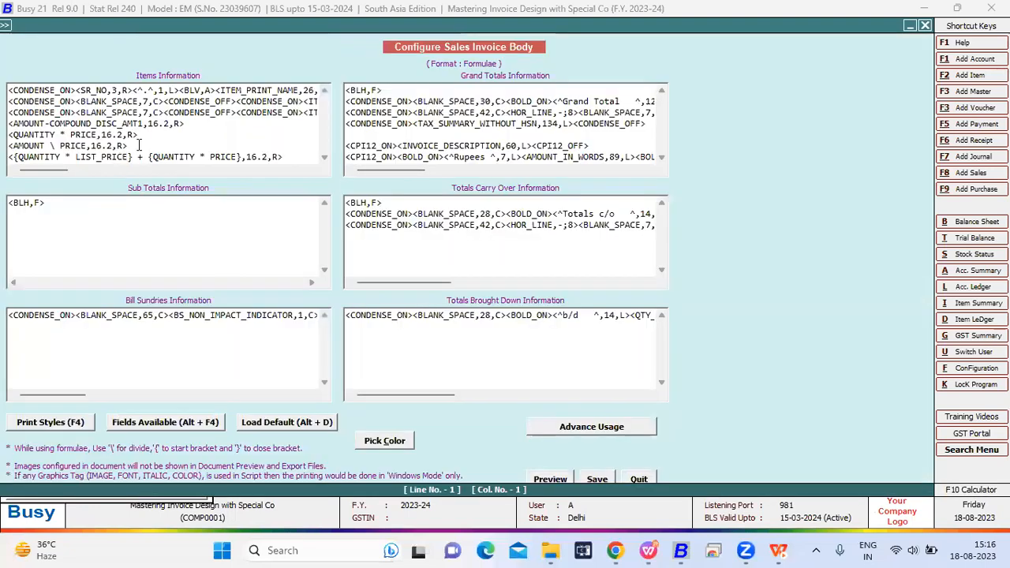
# - Examine the <AMOUNT \ PRICE,16.2,R> division formula and its backslash operator, and save the invoice body configuration
pyautogui.click(132, 145)
pyautogui.moveTo(128, 144); pyautogui.dragTo(9, 147)
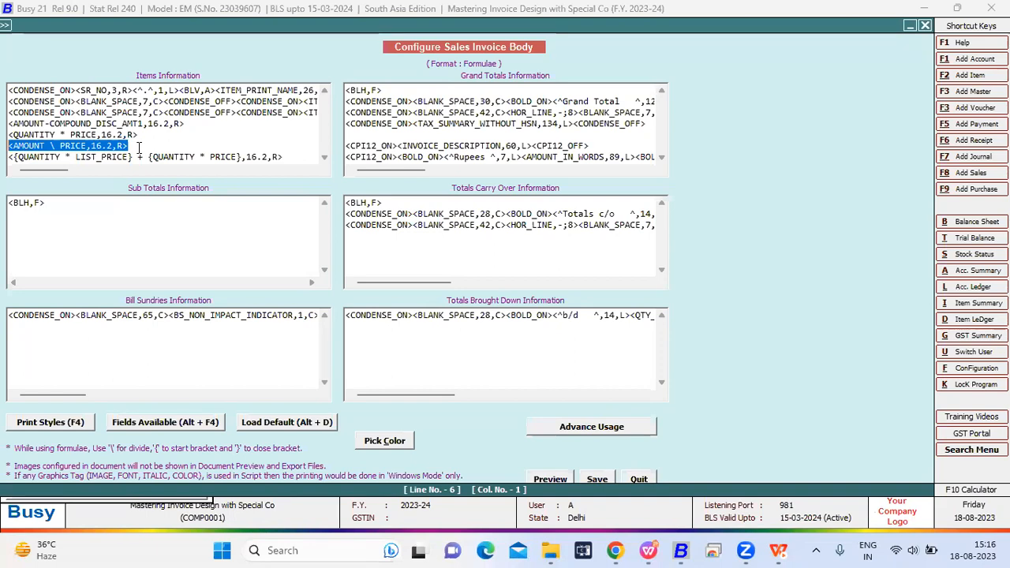
pyautogui.click(86, 145)
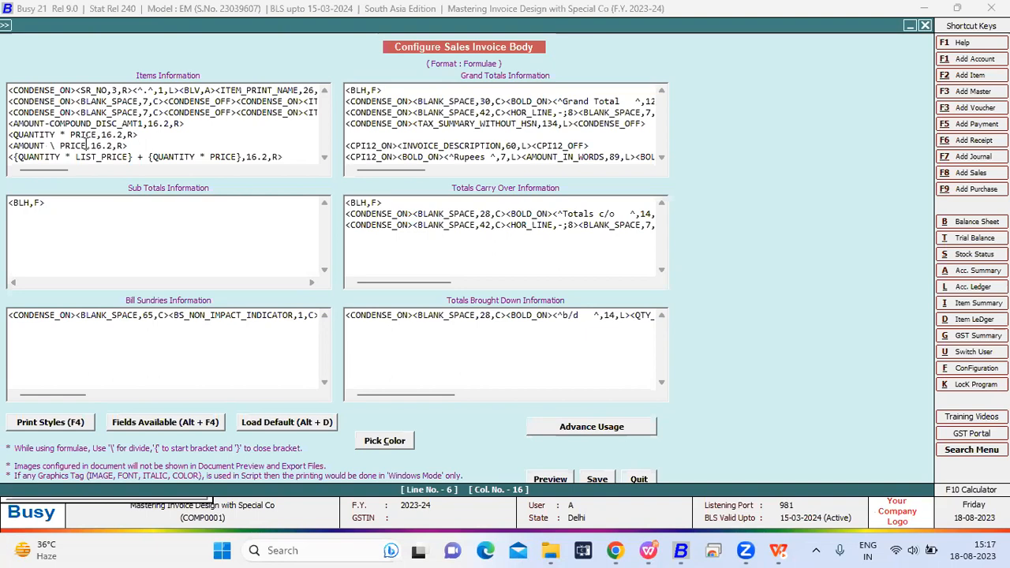
pyautogui.click(48, 124)
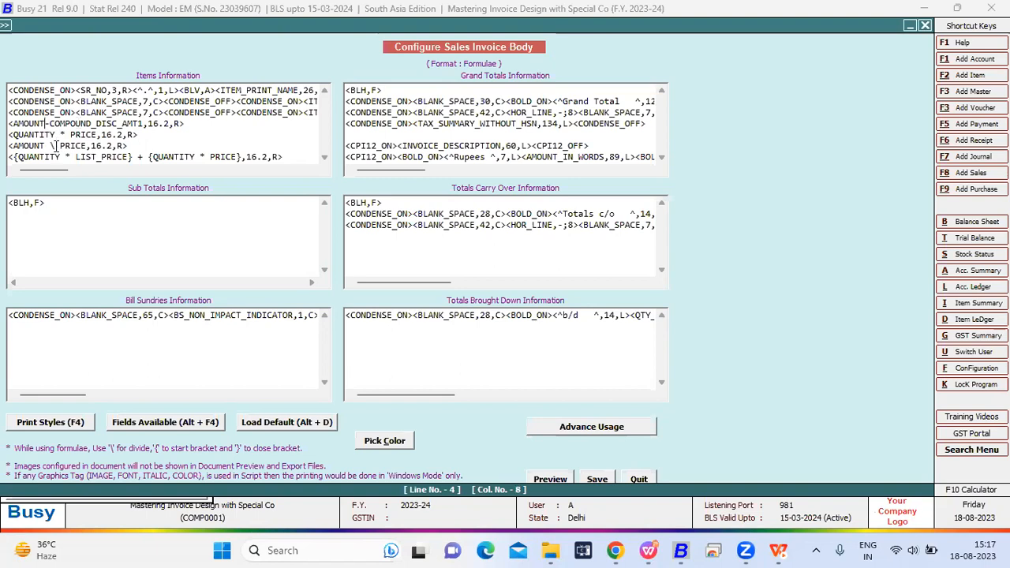
pyautogui.moveTo(48, 146); pyautogui.dragTo(10, 146)
pyautogui.click(82, 145)
pyautogui.moveTo(82, 146); pyautogui.dragTo(50, 146)
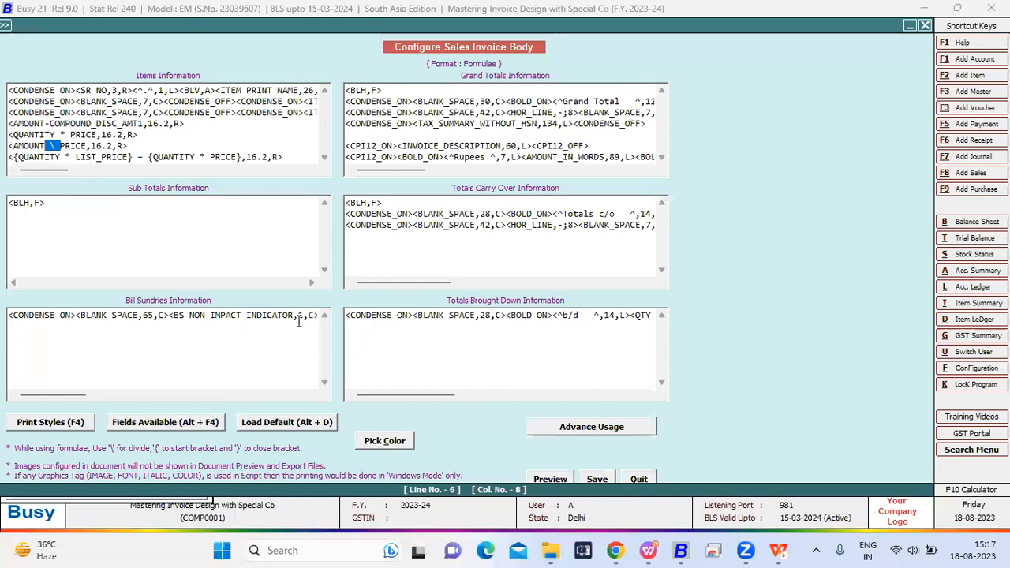
pyautogui.click(598, 477)
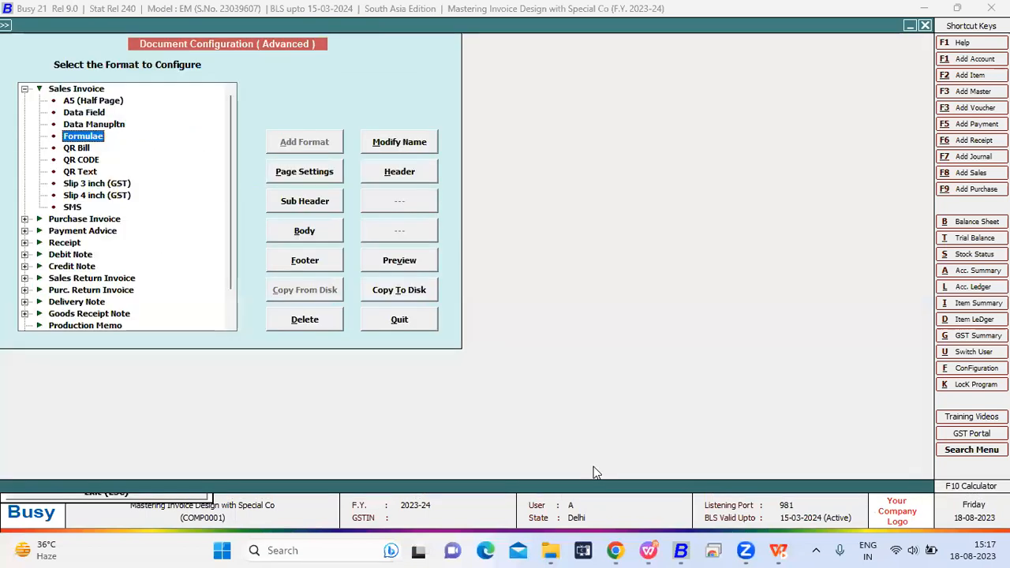
# - Return to the sales voucher and preview its Formulae invoice to check the amount divided by price result for the items
pyautogui.press('Escape')
pyautogui.press('Escape')
pyautogui.press('Escape')
pyautogui.press('Escape')
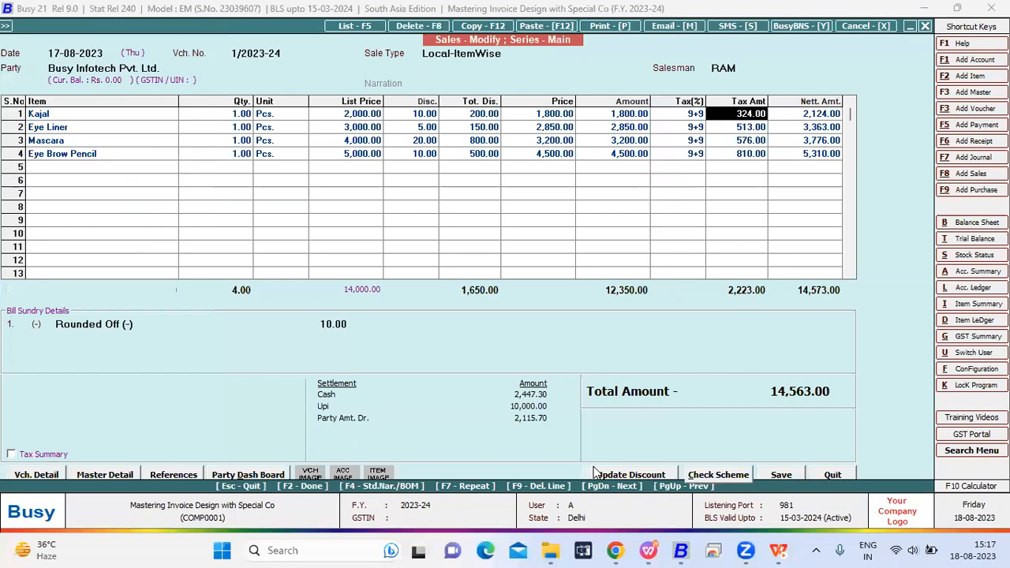
pyautogui.hotkey('alt', 'p')
pyautogui.press('Return')
pyautogui.click(232, 148)
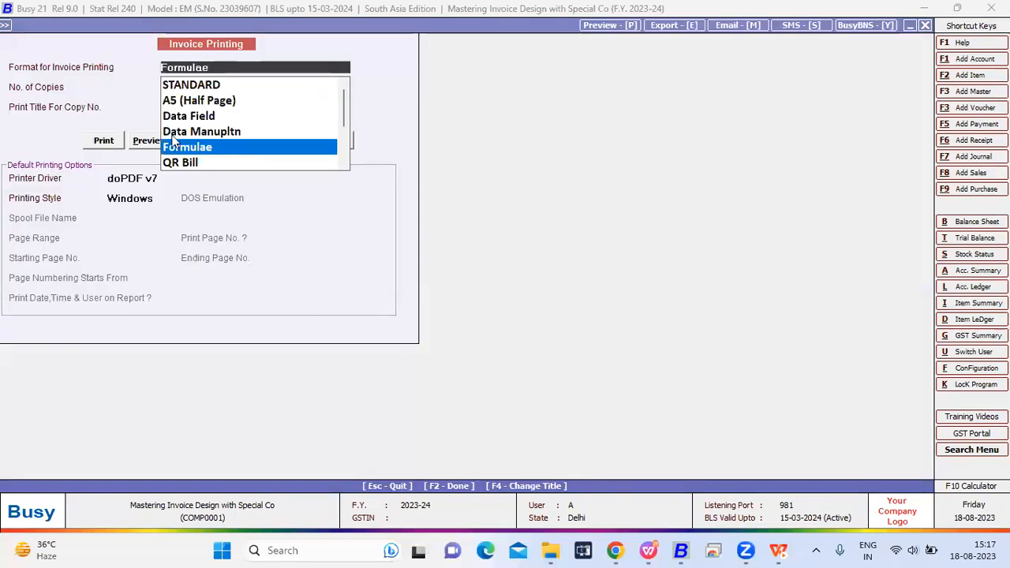
pyautogui.click(148, 142)
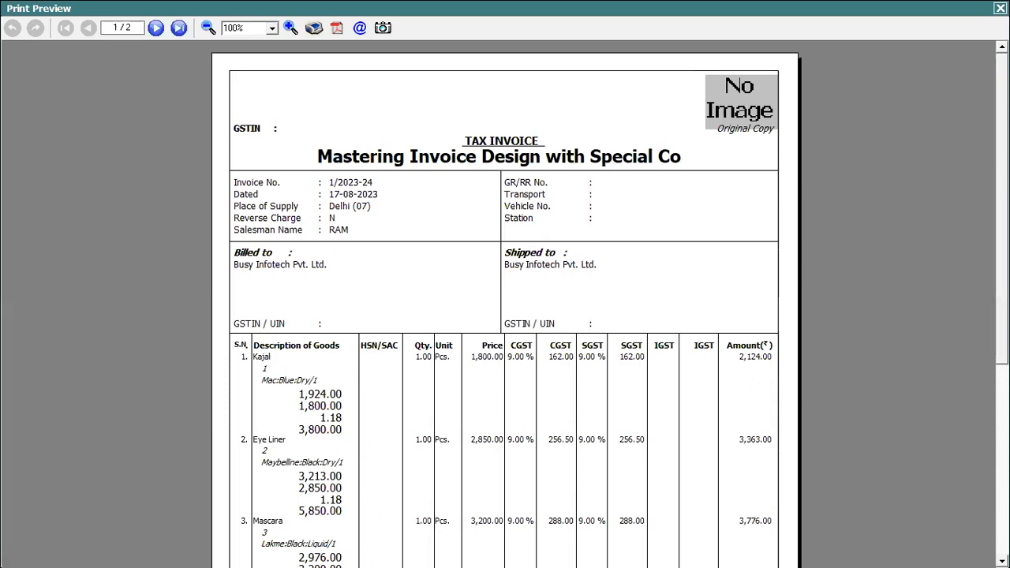
pyautogui.scroll(-5, 368, 447)
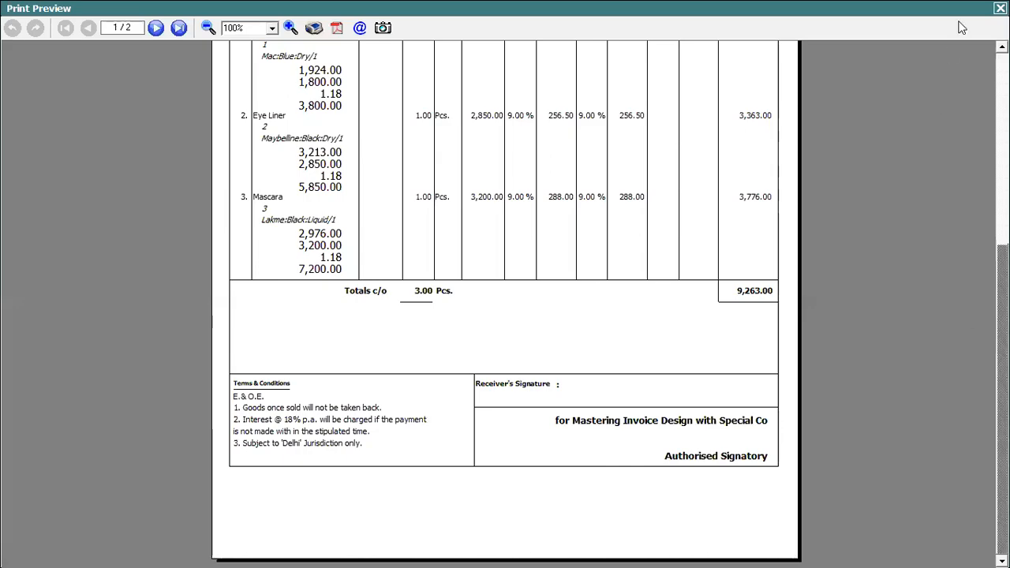
pyautogui.click(1000, 8)
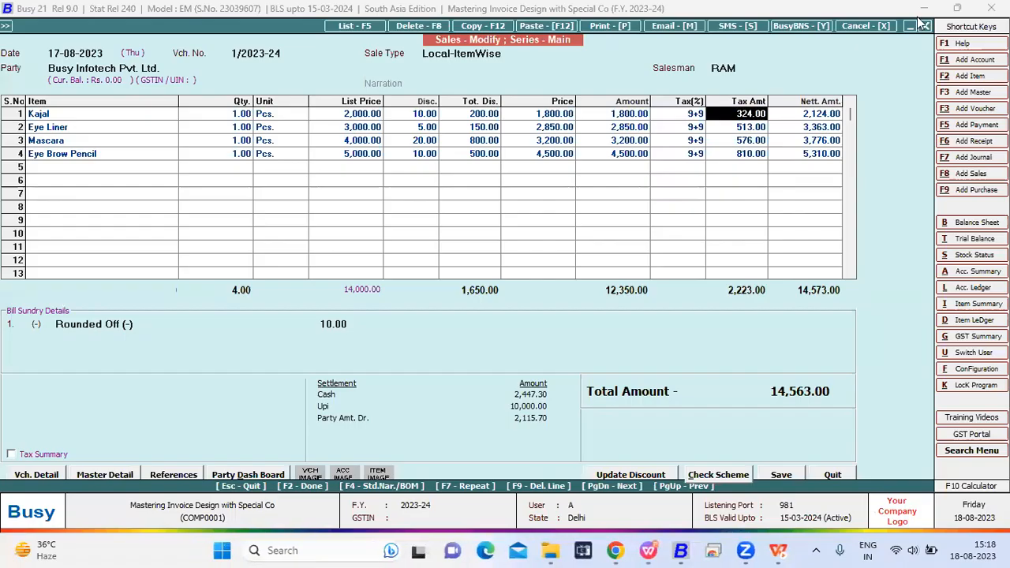
# - Bring up the body configuration of the Formulae sales invoice format again from the advanced document configuration
pyautogui.click(8, 25)
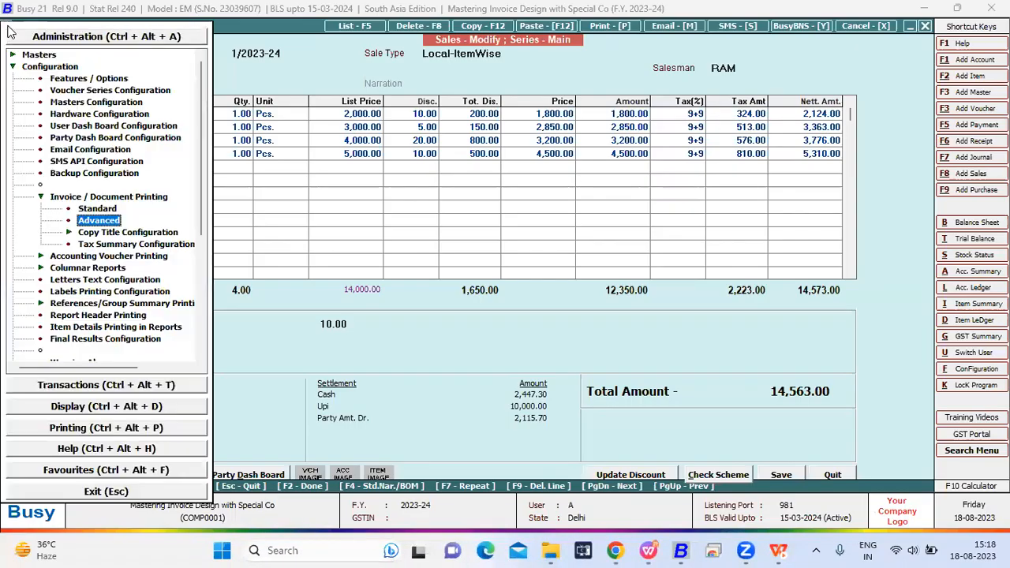
pyautogui.press('Return')
pyautogui.press('Right')
pyautogui.press('Down')
pyautogui.press('Down')
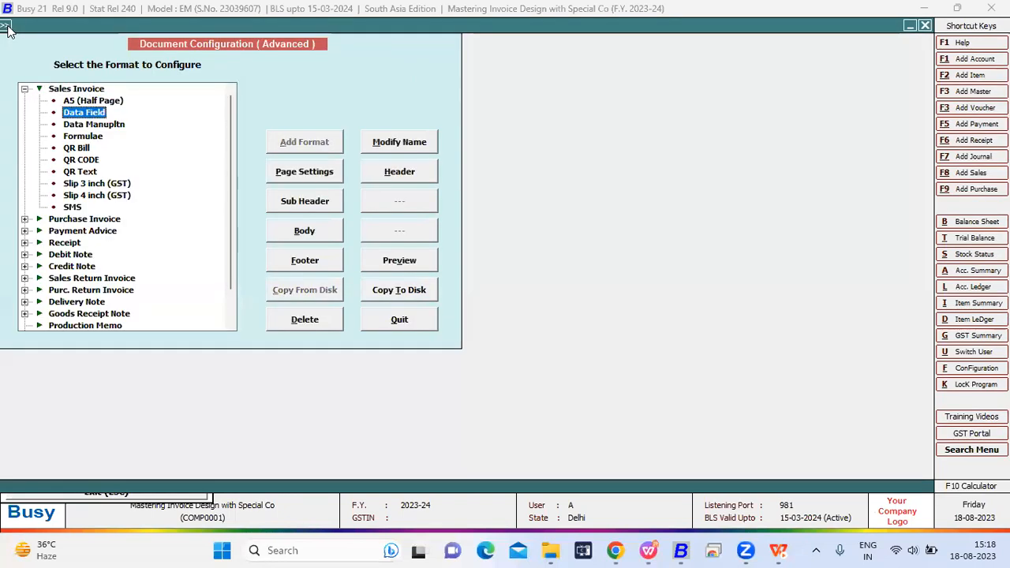
pyautogui.press('Down')
pyautogui.press('Down')
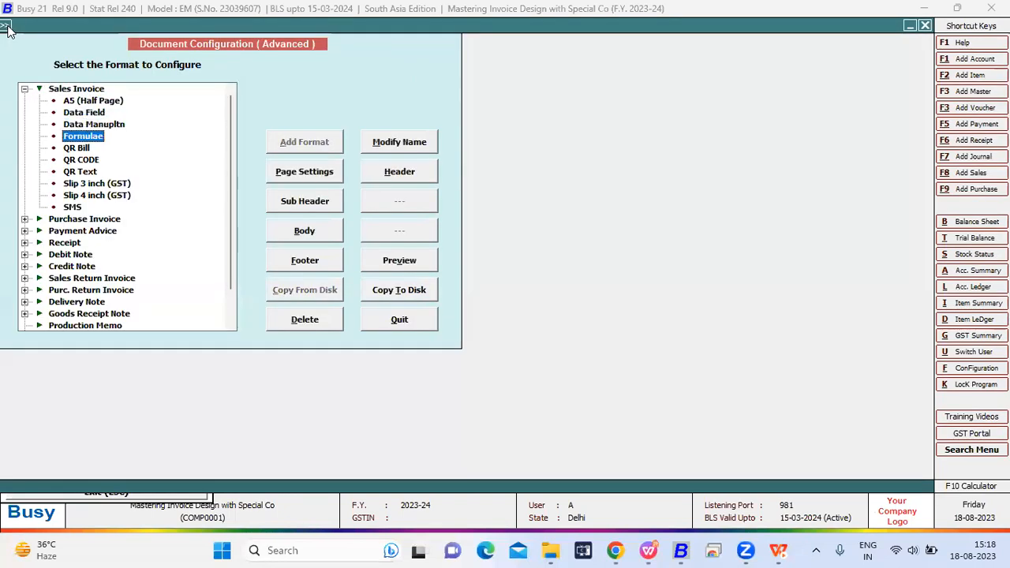
pyautogui.click(284, 220)
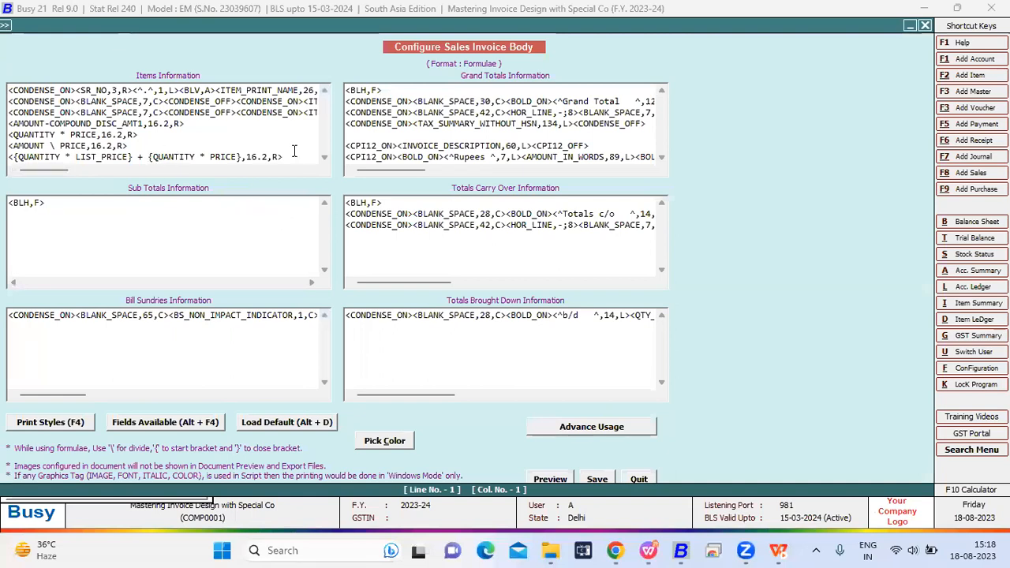
# - Examine the quantity, list price and price fields in the <{QUANTITY * LIST_PRICE} + {QUANTITY * PRICE},16.2,R> formula of the items information
pyautogui.moveTo(293, 155); pyautogui.dragTo(20, 161)
pyautogui.click(174, 144)
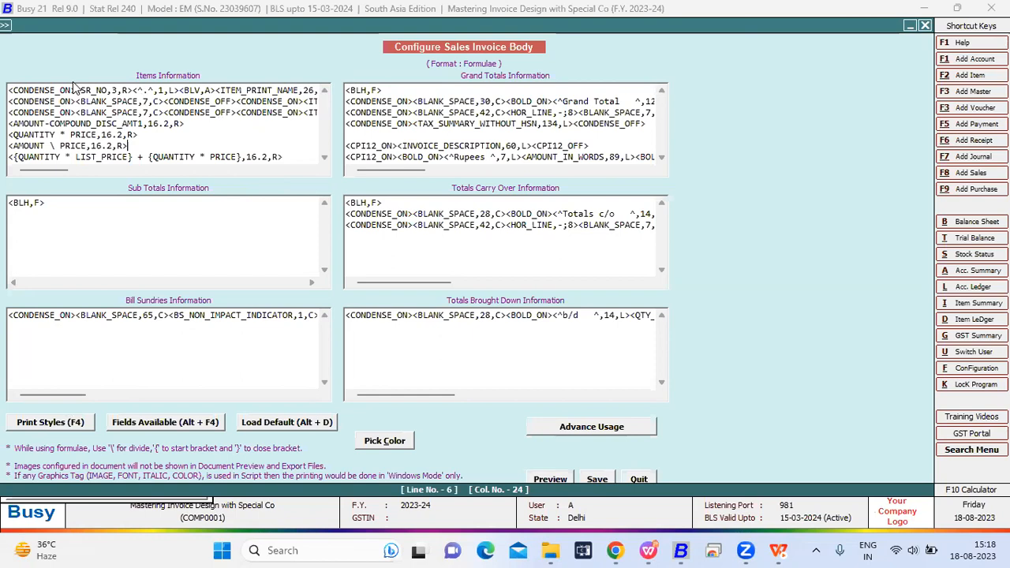
pyautogui.click(57, 161)
pyautogui.moveTo(57, 161); pyautogui.dragTo(9, 161)
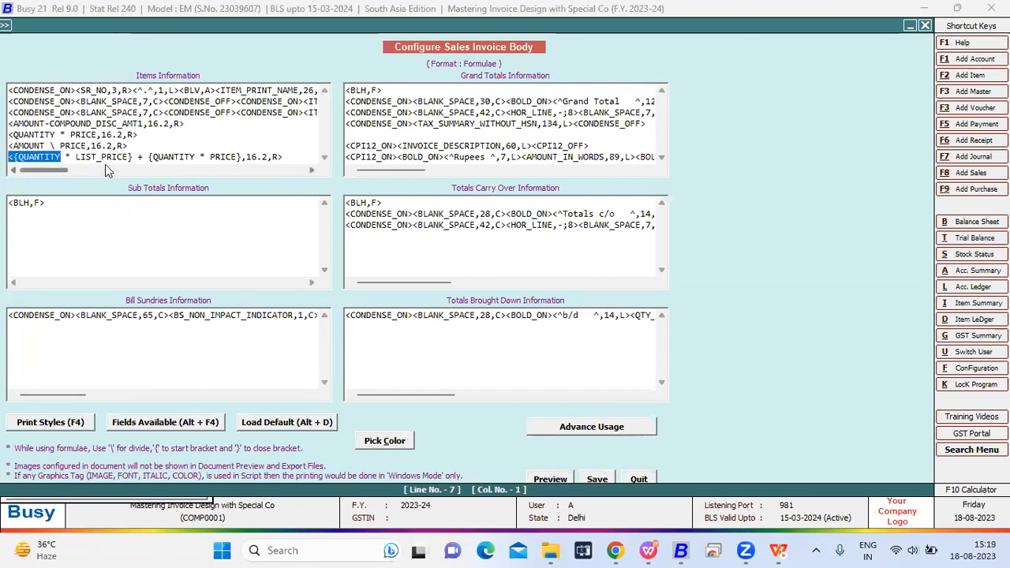
pyautogui.moveTo(127, 160); pyautogui.dragTo(77, 161)
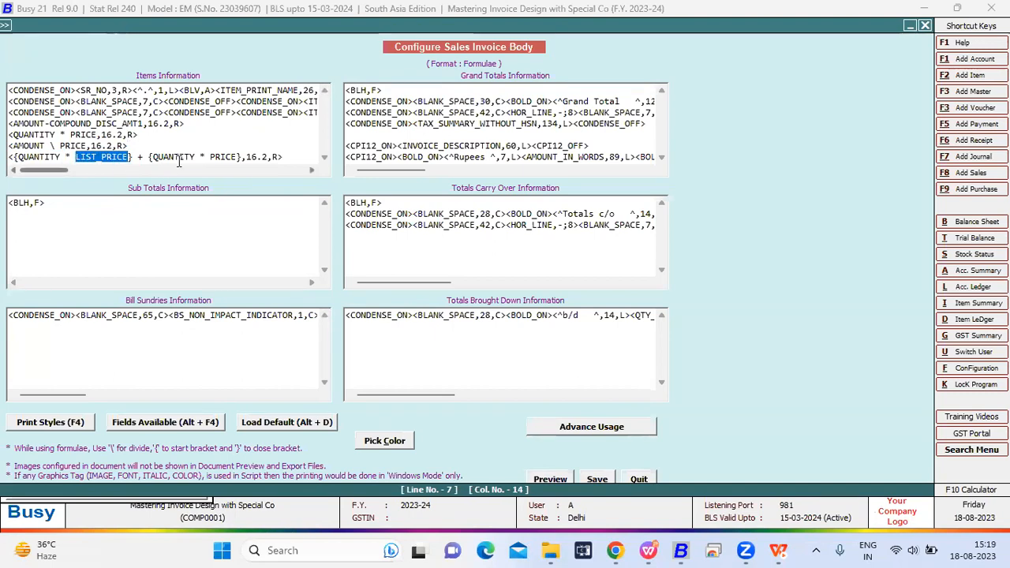
pyautogui.moveTo(196, 158); pyautogui.dragTo(147, 159)
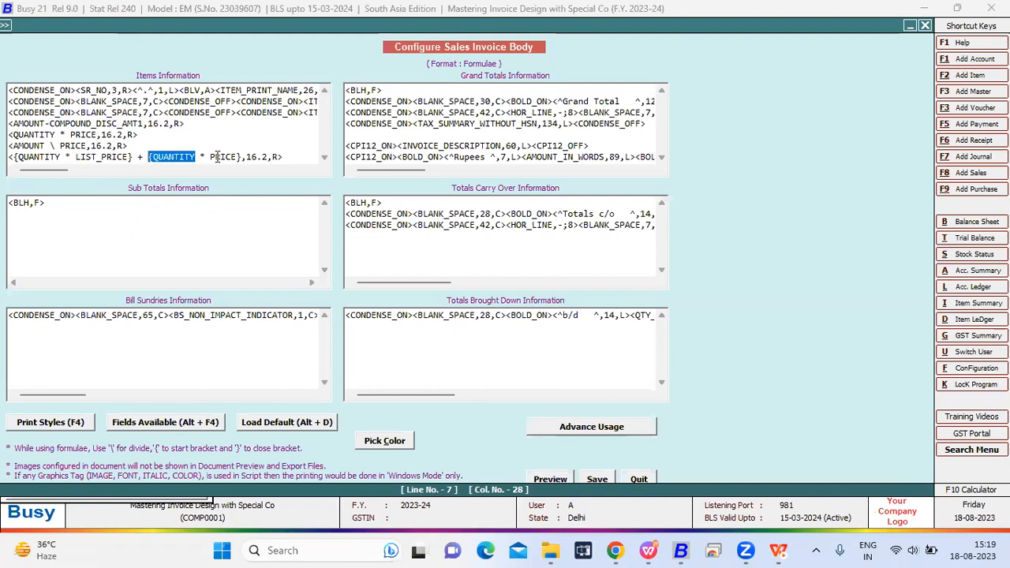
pyautogui.moveTo(239, 158); pyautogui.dragTo(211, 154)
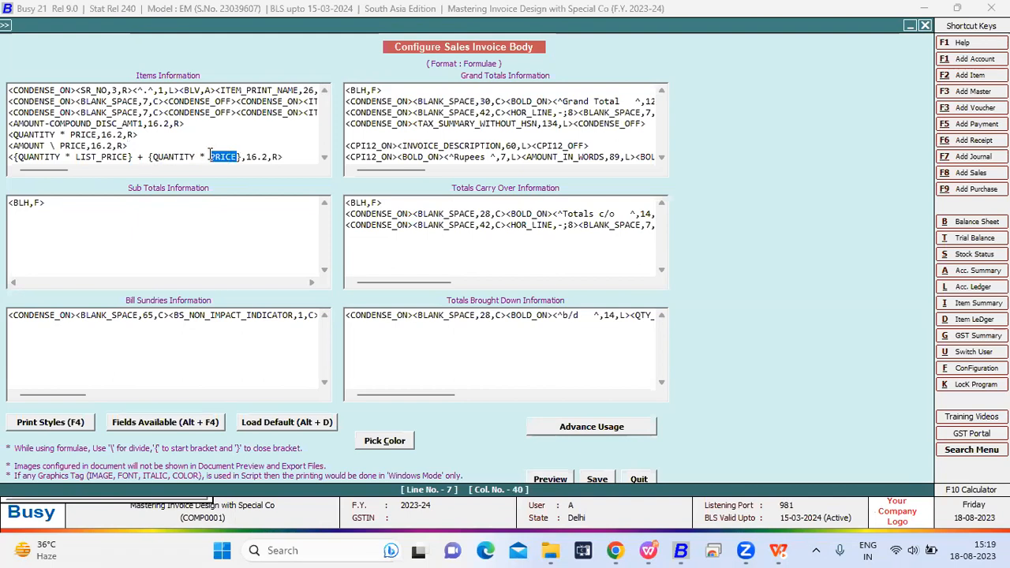
# - Examine how curly brackets enclose the {QUANTITY * LIST_PRICE} and {QUANTITY * PRICE} parts of the combined formula
pyautogui.moveTo(133, 157); pyautogui.dragTo(14, 166)
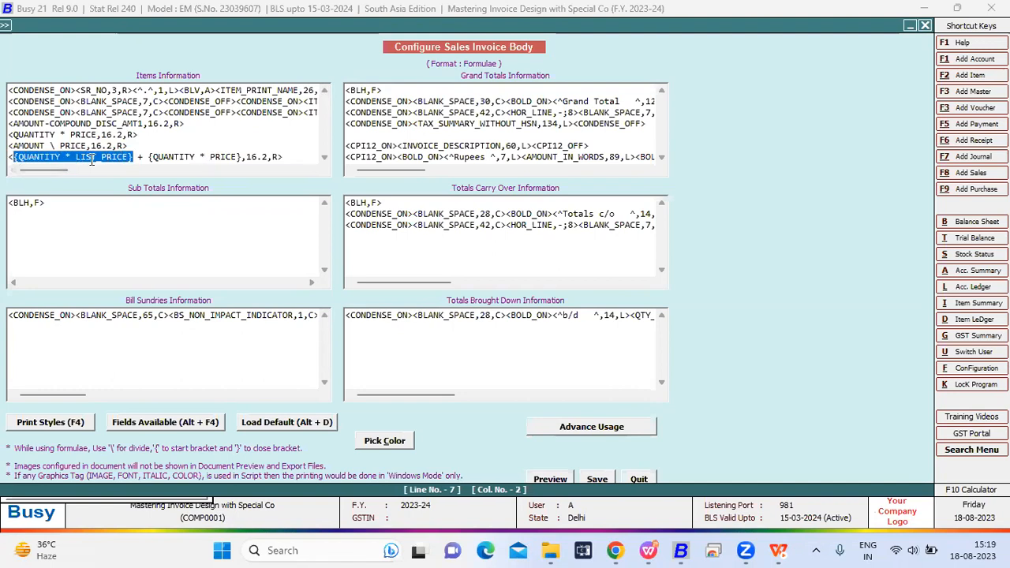
pyautogui.click(21, 158)
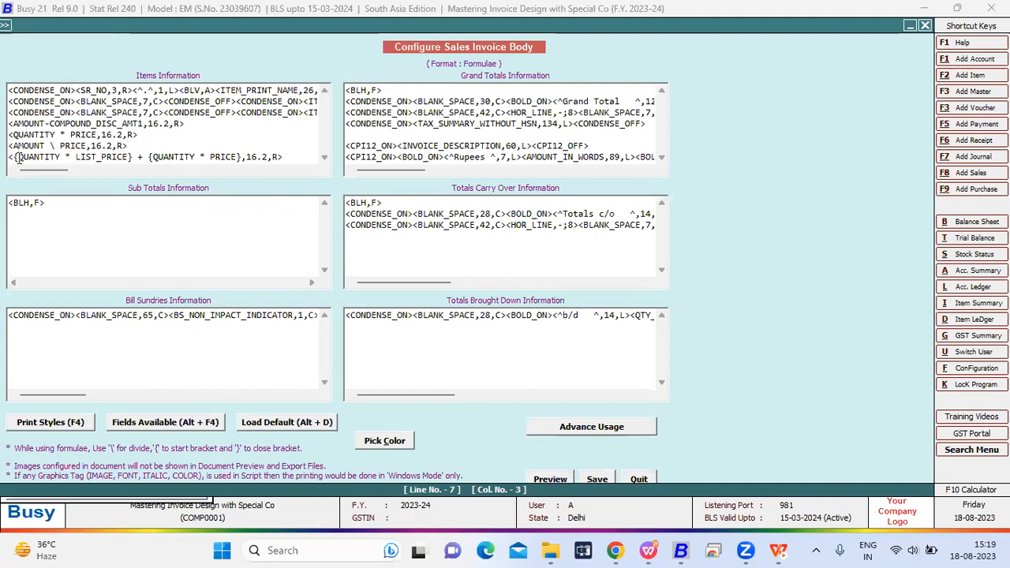
pyautogui.moveTo(19, 158); pyautogui.dragTo(13, 158)
pyautogui.moveTo(133, 158); pyautogui.dragTo(13, 158)
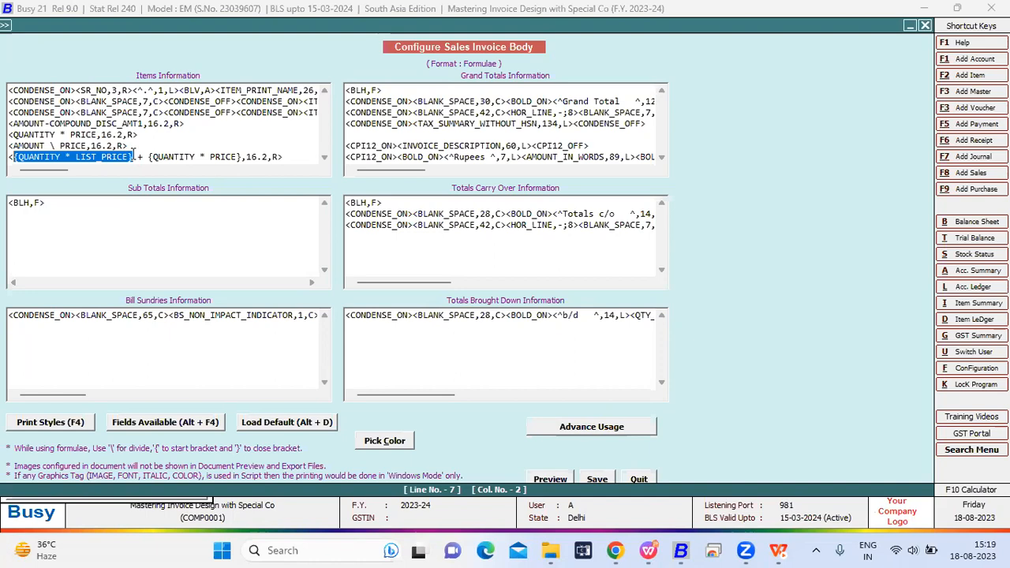
pyautogui.moveTo(242, 157); pyautogui.dragTo(147, 157)
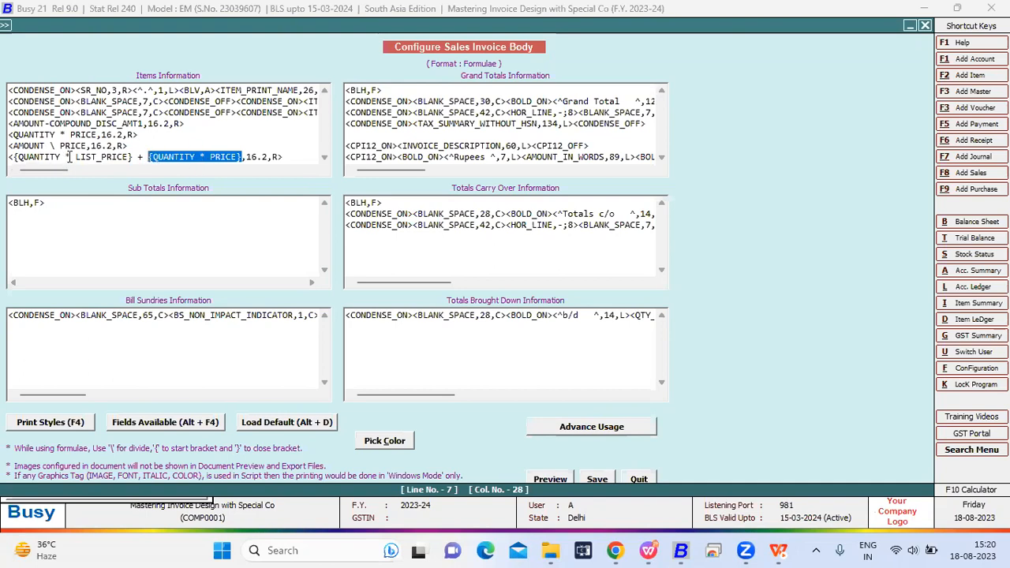
pyautogui.click(142, 156)
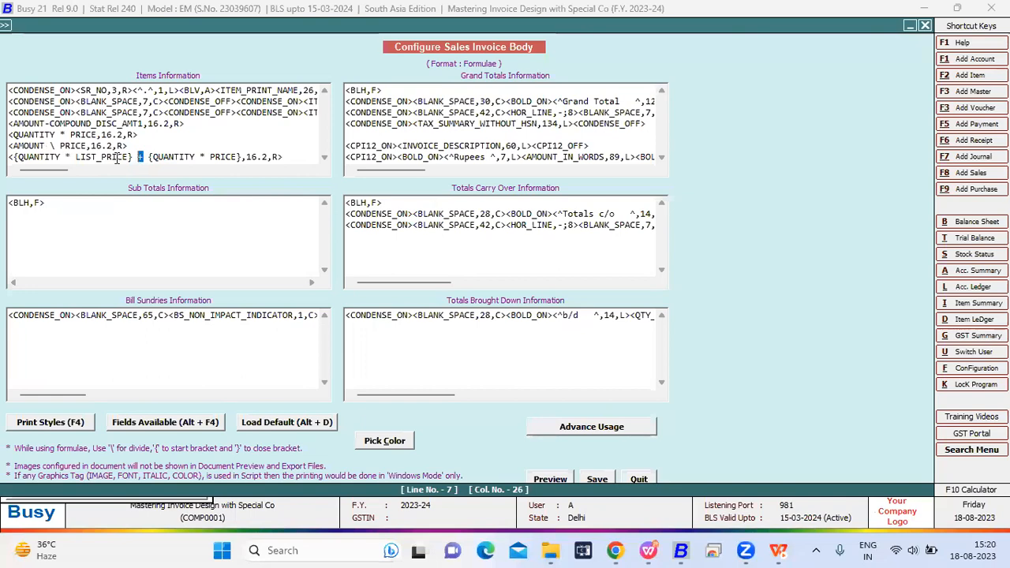
# - Examine the plus operator that joins the two bracketed products in the last items formula
pyautogui.moveTo(133, 156); pyautogui.dragTo(45, 158)
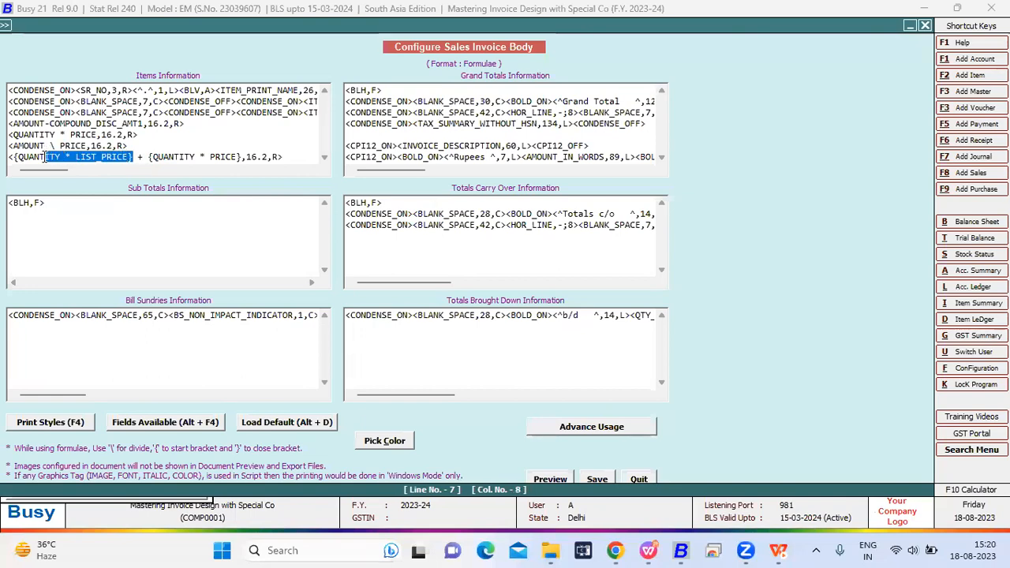
pyautogui.click(192, 156)
pyautogui.moveTo(226, 156); pyautogui.dragTo(148, 156)
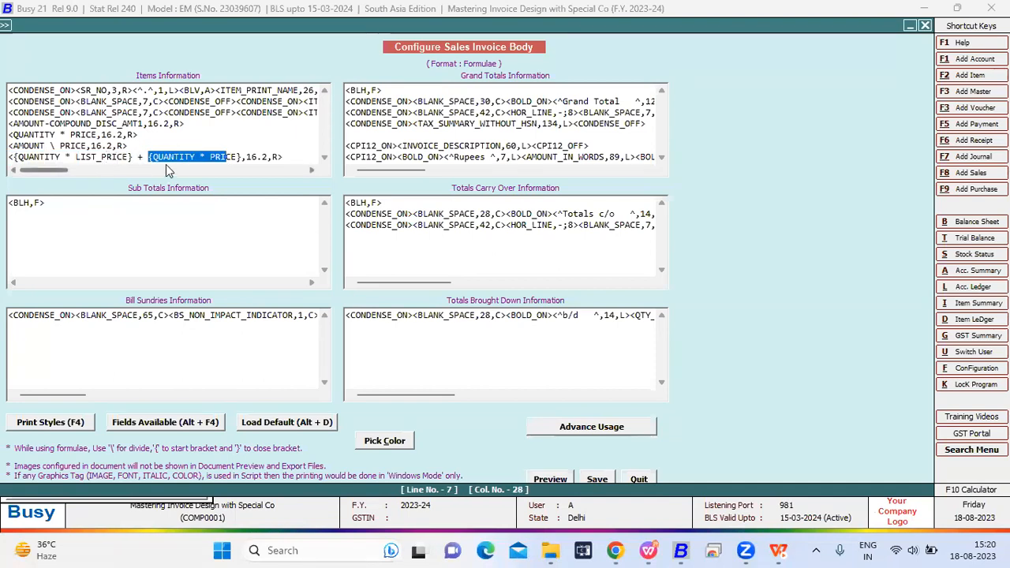
pyautogui.click(145, 157)
pyautogui.moveTo(146, 161); pyautogui.dragTo(140, 160)
pyautogui.click(153, 147)
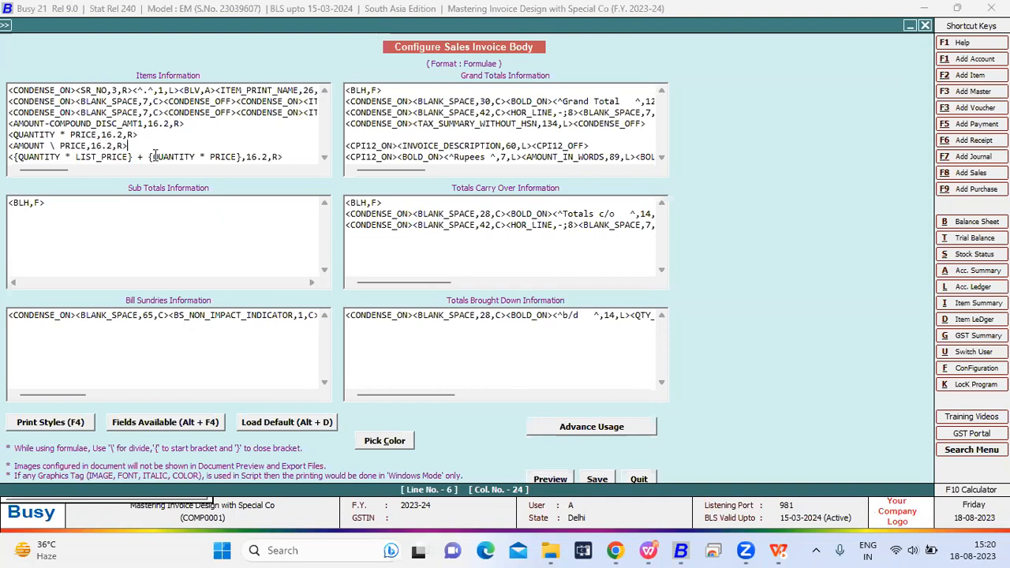
pyautogui.moveTo(241, 154); pyautogui.dragTo(134, 162)
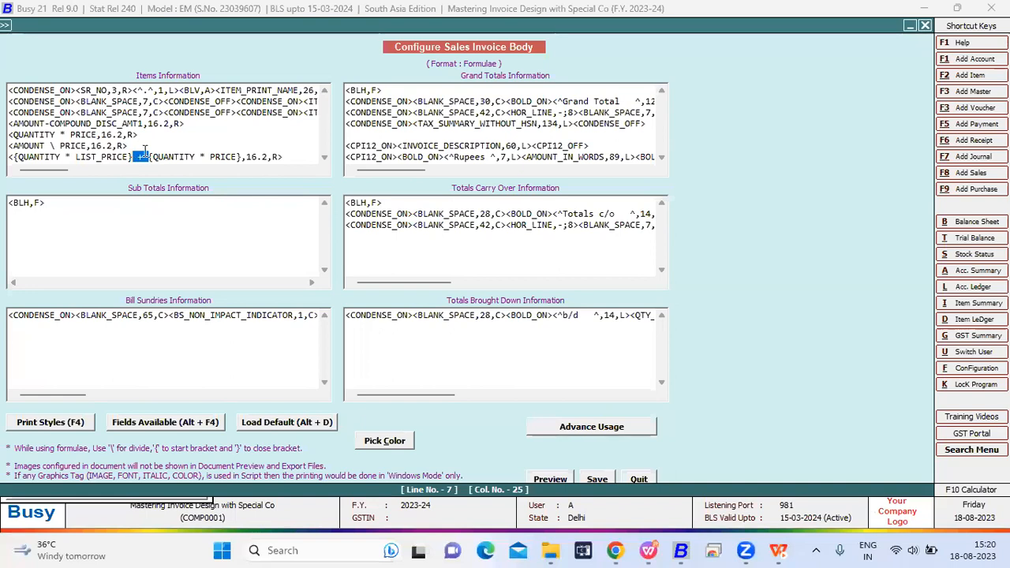
pyautogui.click(148, 144)
pyautogui.moveTo(144, 156); pyautogui.dragTo(138, 157)
# - Examine the 16.2 size setting of the bracketed formula and save the invoice body configuration
pyautogui.click(268, 156)
pyautogui.hotkey('shift', 'Left')
pyautogui.hotkey('shift', 'Left')
pyautogui.hotkey('shift', 'Left')
pyautogui.hotkey('shift', 'Left')
pyautogui.hotkey('shift', 'Right')
pyautogui.hotkey('shift', 'Right')
pyautogui.hotkey('shift', 'Right')
pyautogui.hotkey('shift', 'Right')
pyautogui.hotkey('shift', 'Right')
pyautogui.hotkey('shift', 'Right')
pyautogui.hotkey('shift', 'Right')
pyautogui.hotkey('shift', 'Right')
pyautogui.click(598, 479)
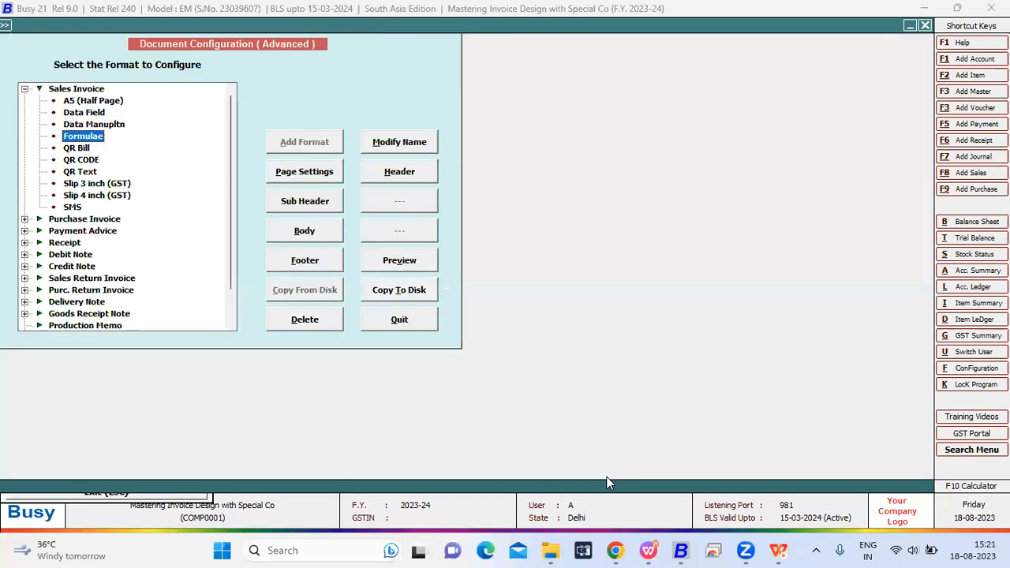
# - Return to the sales voucher and preview its Formulae invoice to check the bracketed formula's result for each item
pyautogui.press('Escape')
pyautogui.press('Escape')
pyautogui.press('Escape')
pyautogui.press('Escape')
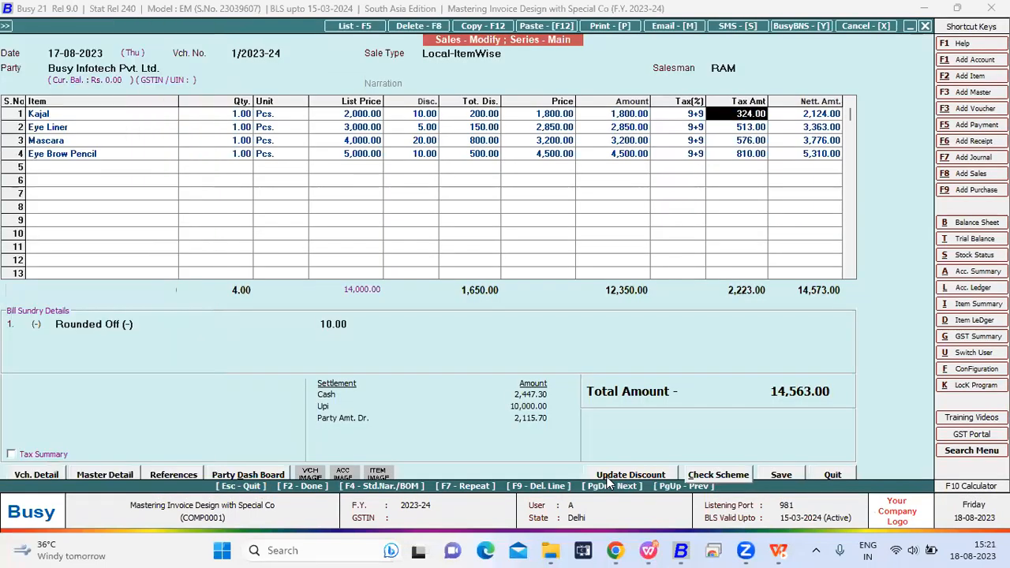
pyautogui.hotkey('alt', 'p')
pyautogui.press('Escape')
pyautogui.hotkey('alt', 'p')
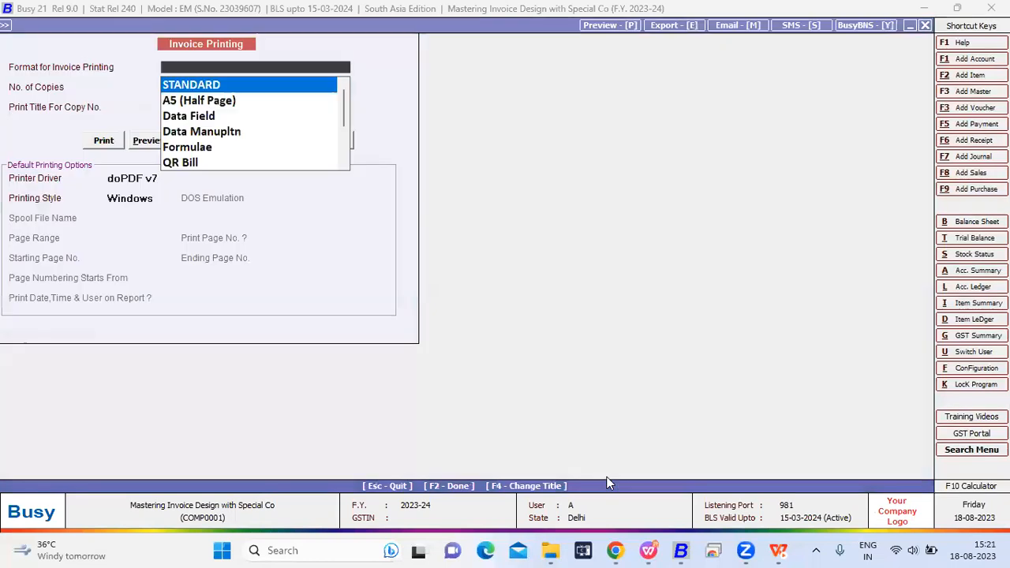
pyautogui.click(231, 150)
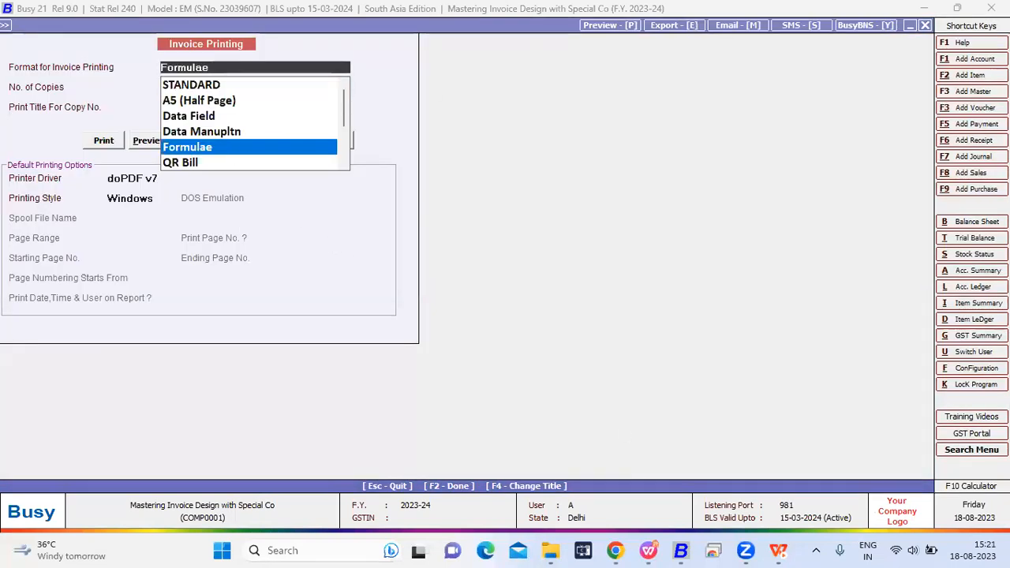
pyautogui.click(150, 141)
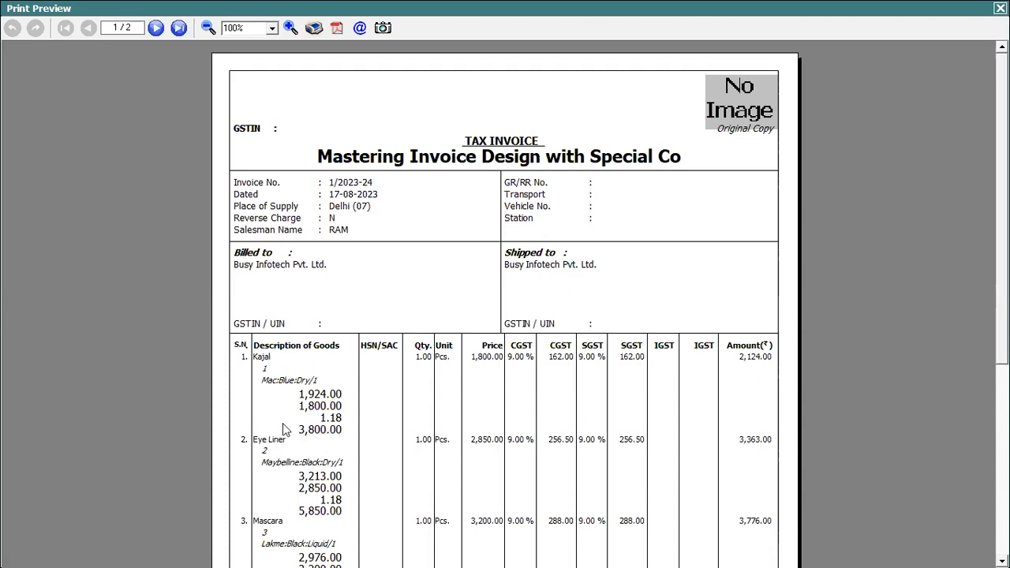
# - Close the invoice preview and the sales voucher, returning to the company's main menu
pyautogui.press('Escape')
pyautogui.press('Escape')
pyautogui.press('Return')
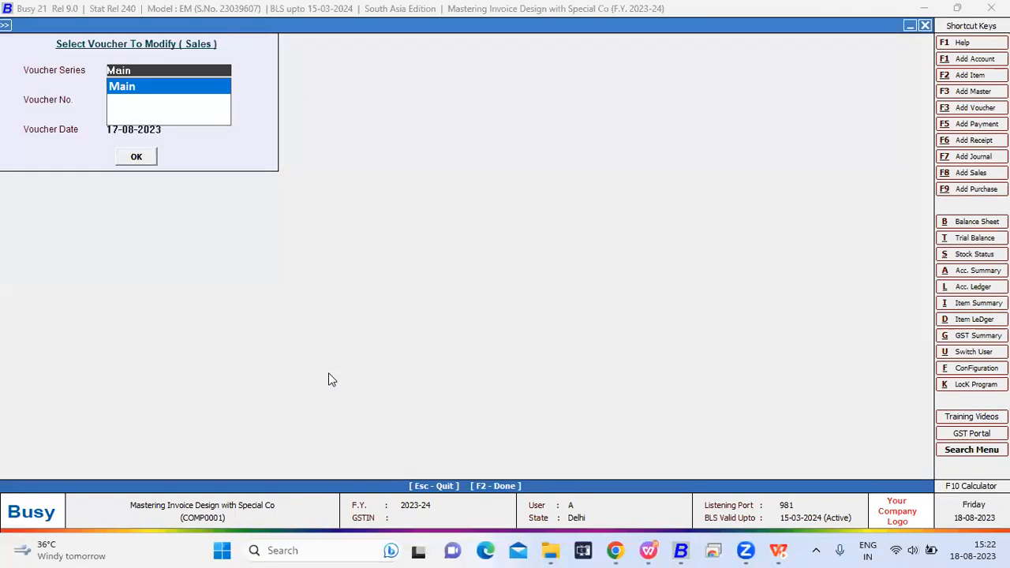
pyautogui.press('Escape')
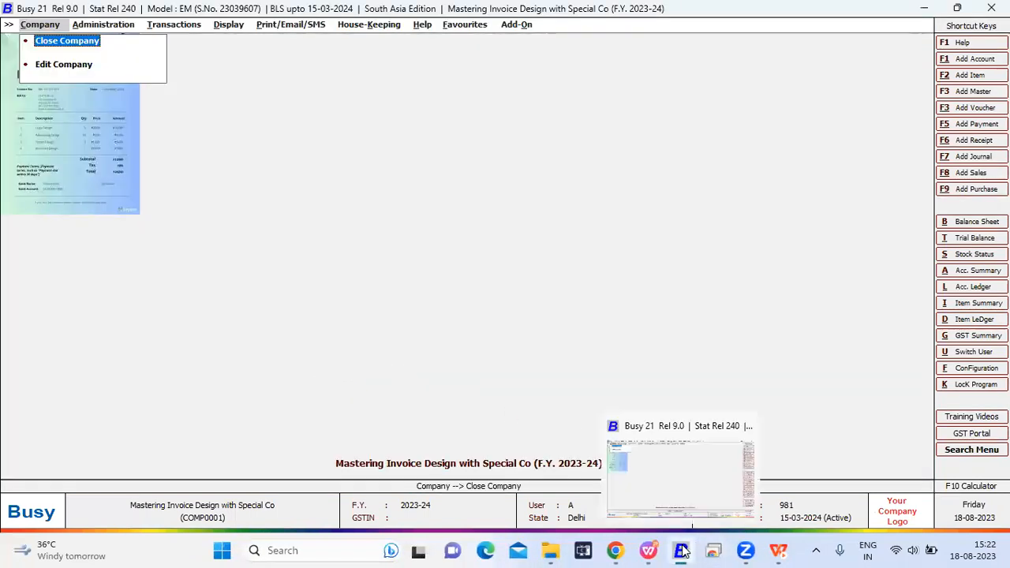
# - Switch to the WPS Presentation slide show and display the Formulae slide listing the add, subtract, multiplication and division operators
pyautogui.click(780, 551)
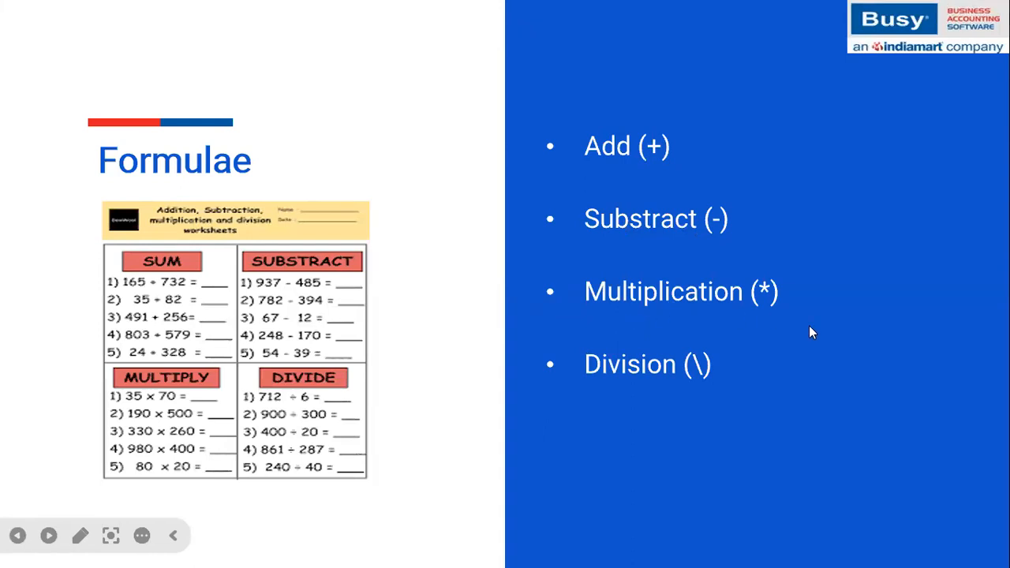
pyautogui.click(653, 146)
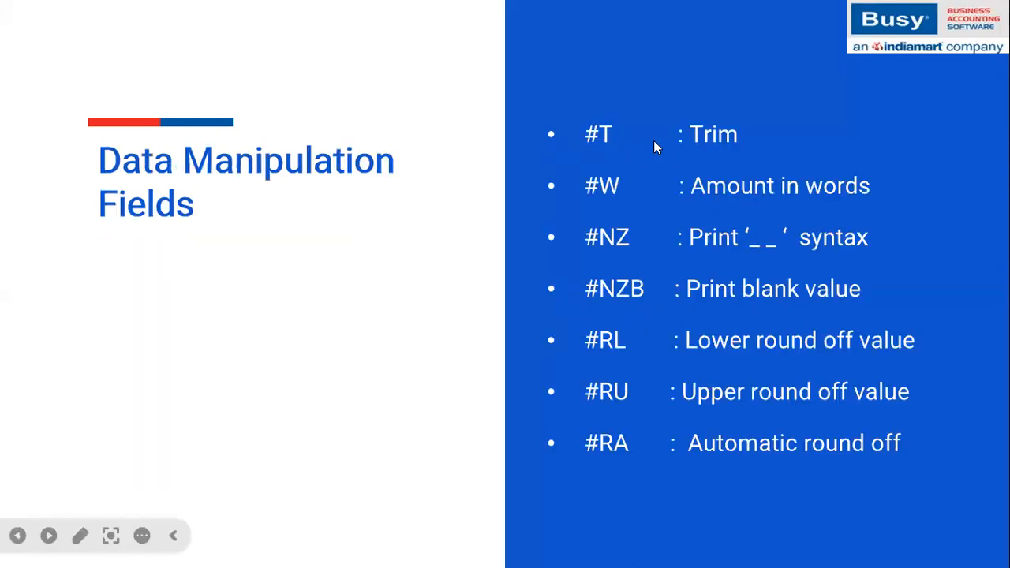
pyautogui.press('Left')
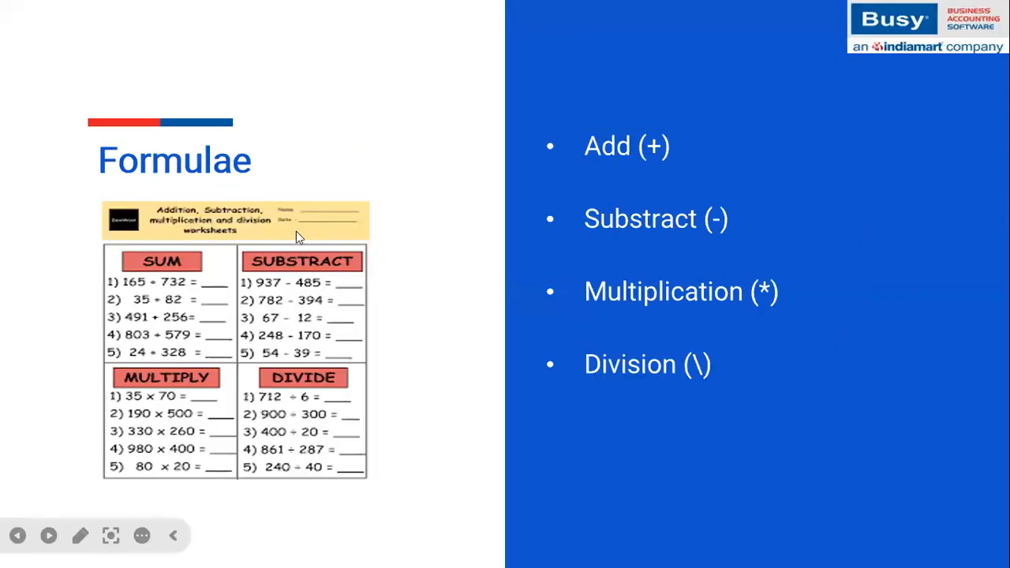
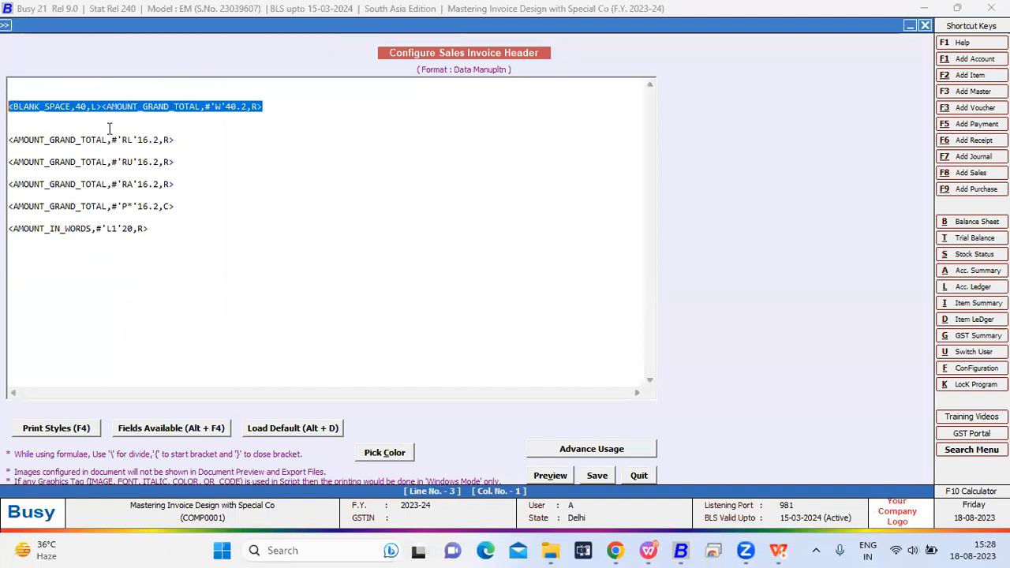
# - Examine the 40-wide blank space tag and the 'W' 40.2 modifier of the grand total tag in the Data Manupltn header
pyautogui.click(265, 111)
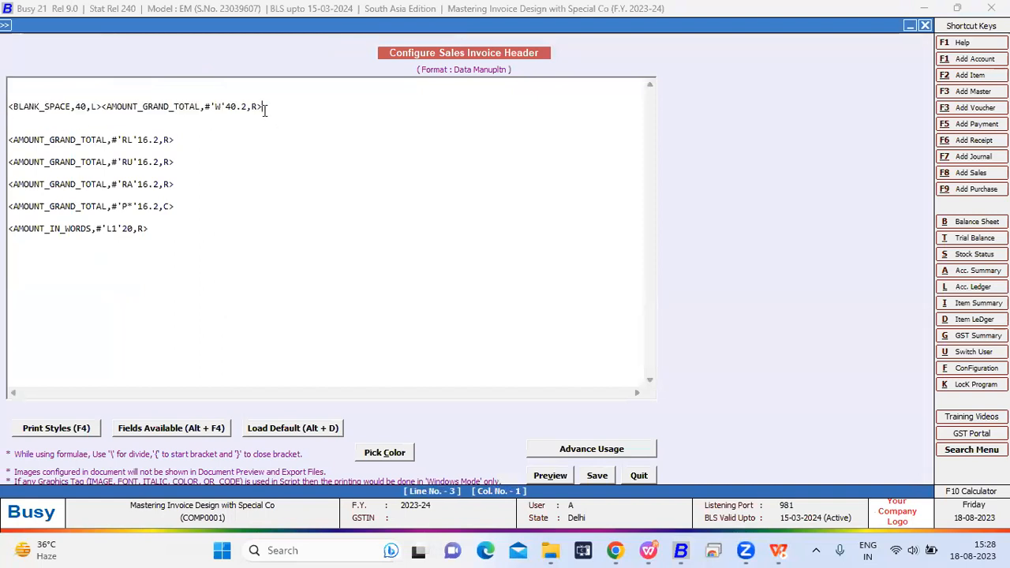
pyautogui.keyDown('shift'); pyautogui.click(100, 107); pyautogui.keyUp('shift')
pyautogui.keyDown('shift'); pyautogui.click(14, 106); pyautogui.keyUp('shift')
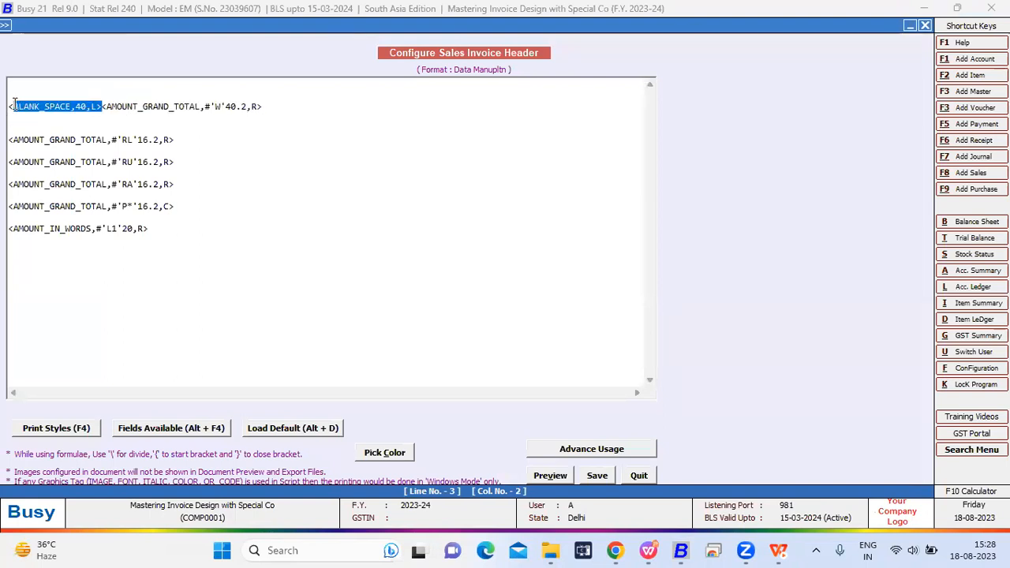
pyautogui.moveTo(269, 106); pyautogui.dragTo(103, 108)
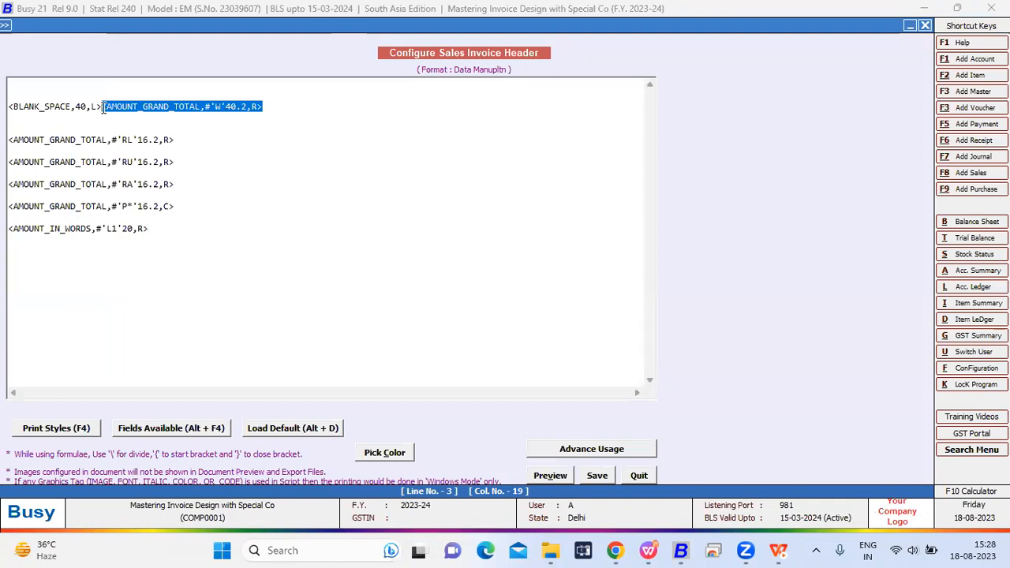
pyautogui.click(225, 107)
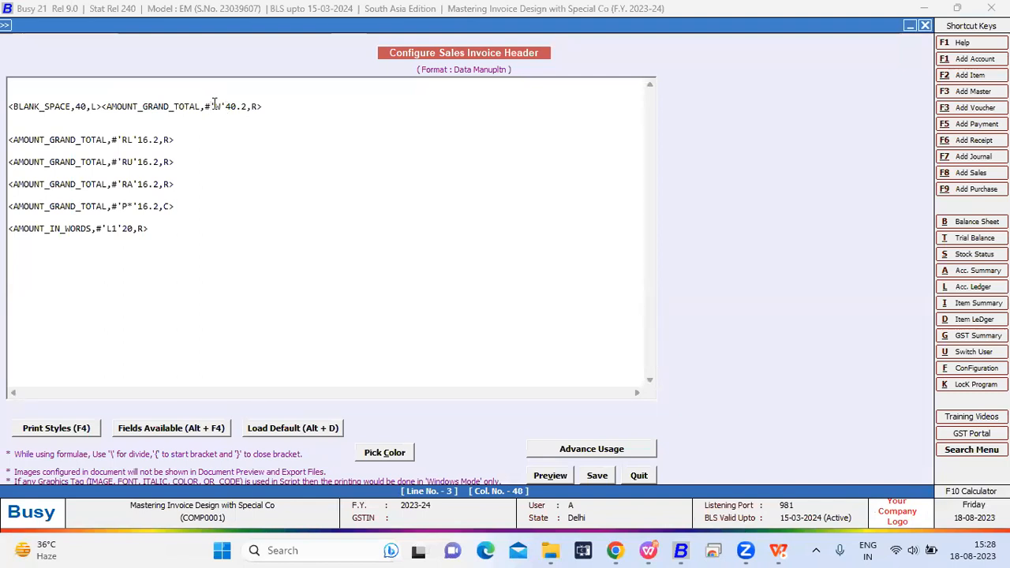
pyautogui.click(214, 105)
pyautogui.click(226, 106)
pyautogui.click(262, 105)
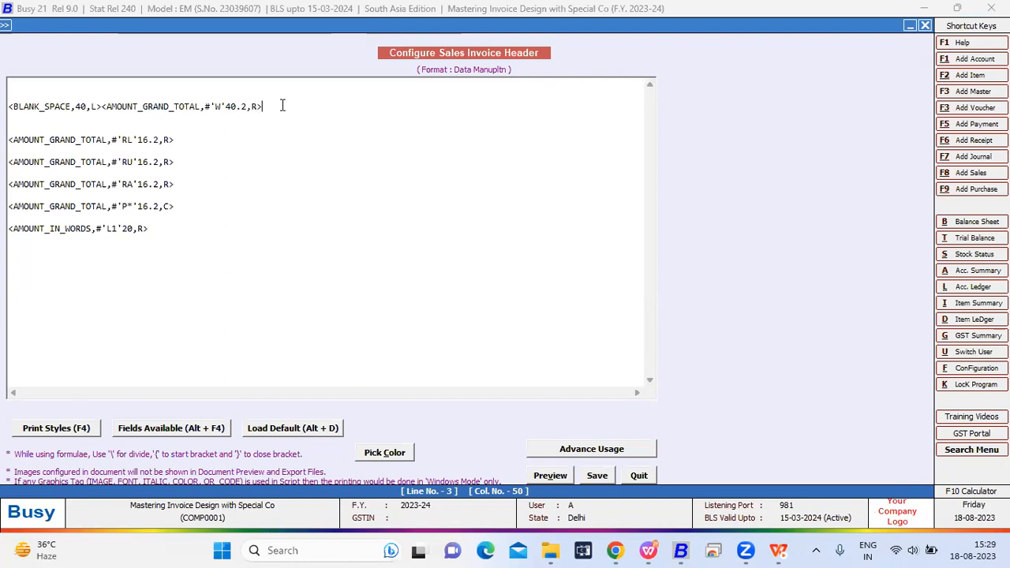
# - Insert a second AMOUNT_GRAND_TOTAL field after the 'W' 40.2 grand total tag on the header's first field line
pyautogui.hotkey('alt', 'F4')
pyautogui.press('Down')
pyautogui.press('Down')
pyautogui.press('Down')
pyautogui.press('Up')
pyautogui.press('Up')
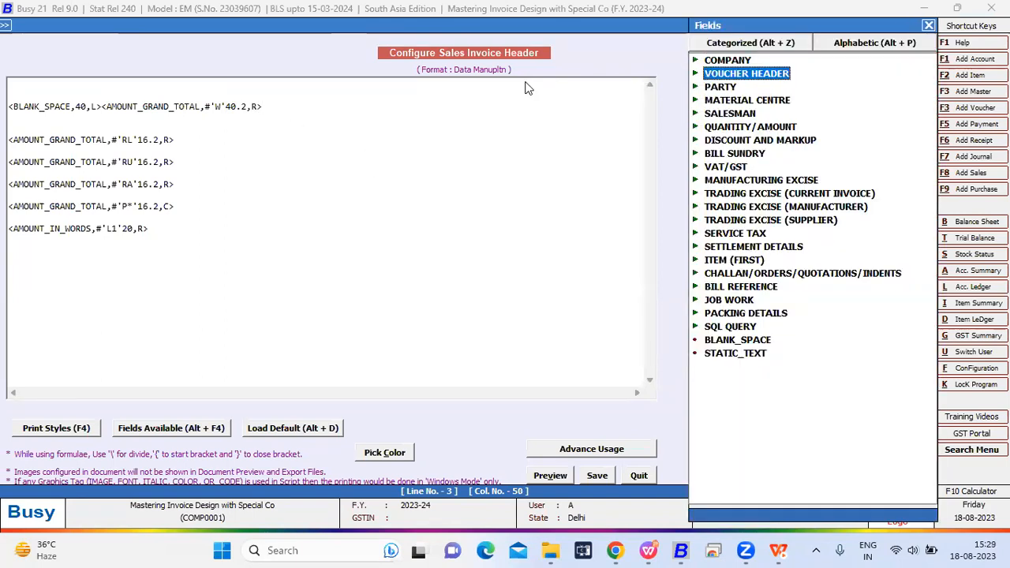
pyautogui.hotkey('alt', 'p')
pyautogui.write('am')
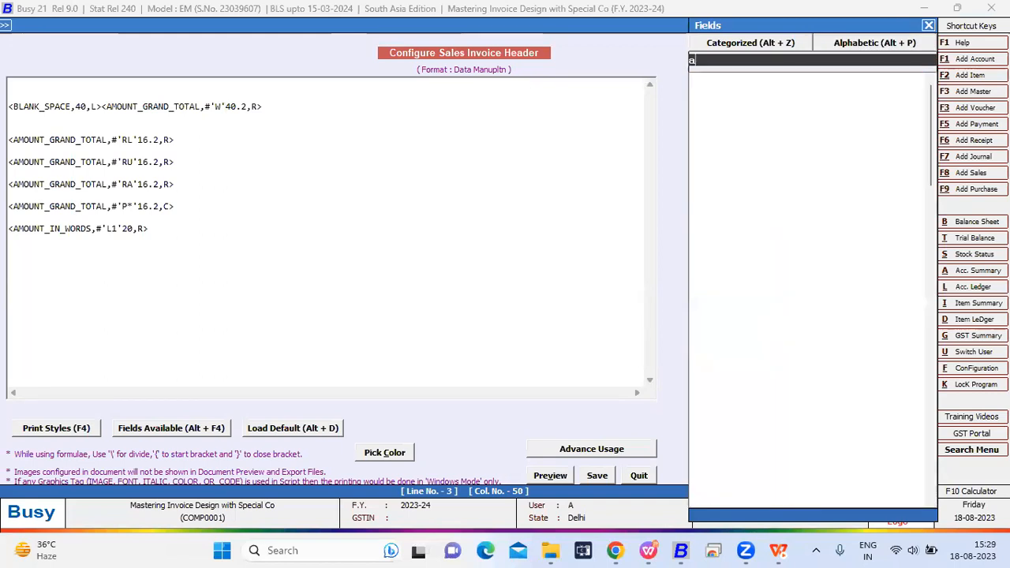
pyautogui.press('Down')
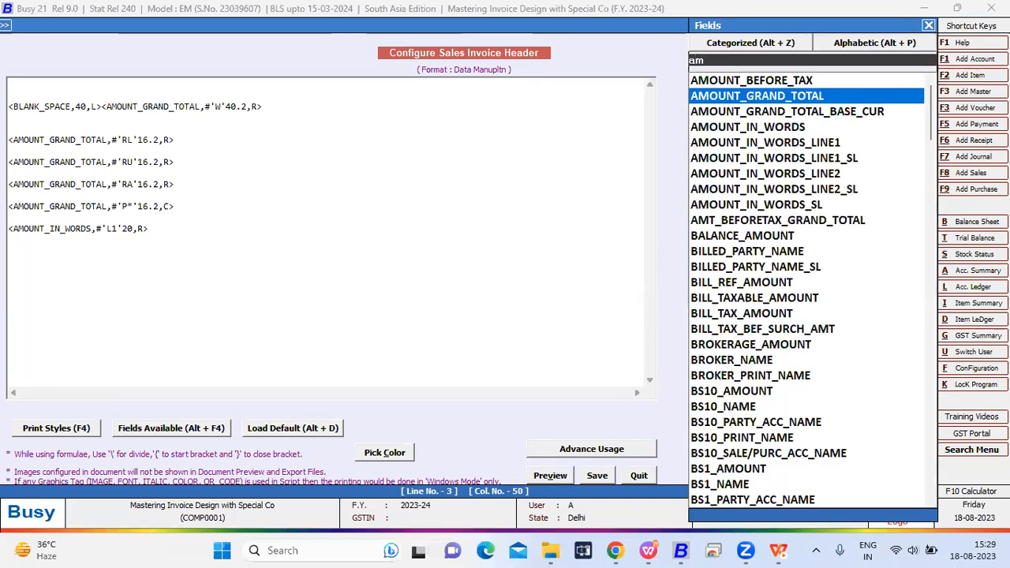
pyautogui.press('Return')
# - Add the #'W' words modifier before the 16.2 size of the newly inserted AMOUNT_GRAND_TOTAL tag
pyautogui.press('Left')
pyautogui.press('Left')
pyautogui.press('Left')
pyautogui.press('Left')
pyautogui.press('Left')
pyautogui.press('Left')
pyautogui.press('Left')
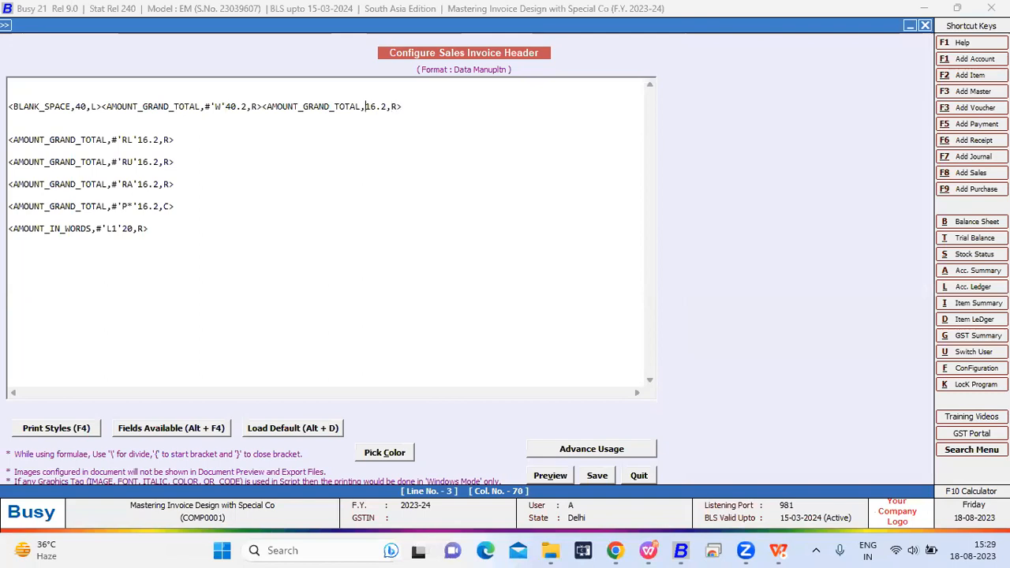
pyautogui.write("#'W'")
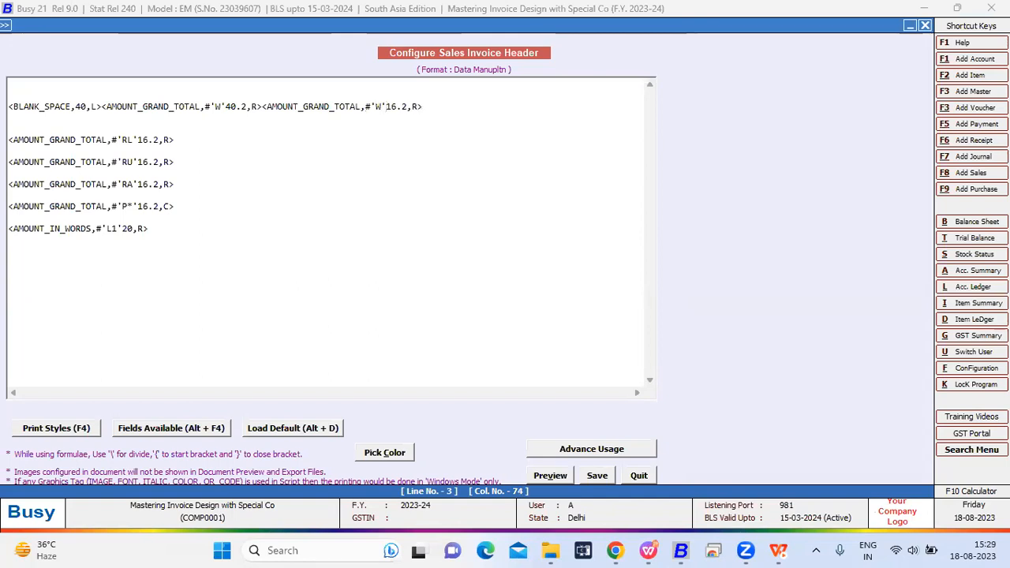
# - Delete the original 'W' 40.2 AMOUNT_GRAND_TOTAL tag between the blank space tag and the new one
pyautogui.click(263, 106)
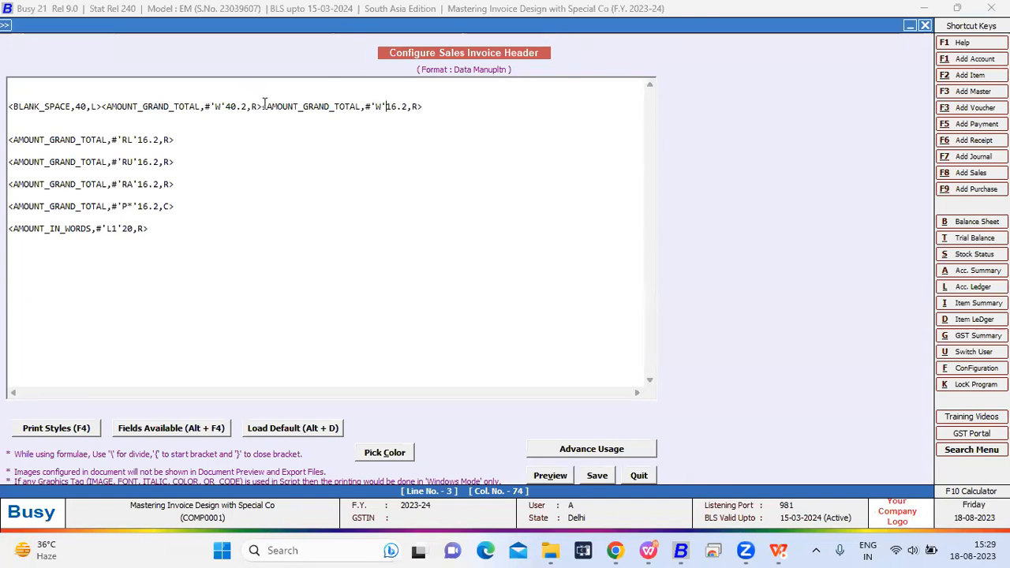
pyautogui.press('BackSpace')
pyautogui.press('BackSpace')
pyautogui.press('BackSpace')
pyautogui.press('BackSpace')
pyautogui.press('BackSpace')
pyautogui.press('BackSpace')
pyautogui.press('BackSpace')
pyautogui.press('BackSpace')
pyautogui.press('BackSpace')
pyautogui.press('BackSpace')
pyautogui.press('BackSpace')
pyautogui.press('BackSpace')
pyautogui.press('BackSpace')
pyautogui.press('BackSpace')
pyautogui.press('BackSpace')
pyautogui.press('BackSpace')
pyautogui.press('BackSpace')
pyautogui.press('BackSpace')
pyautogui.press('BackSpace')
pyautogui.press('BackSpace')
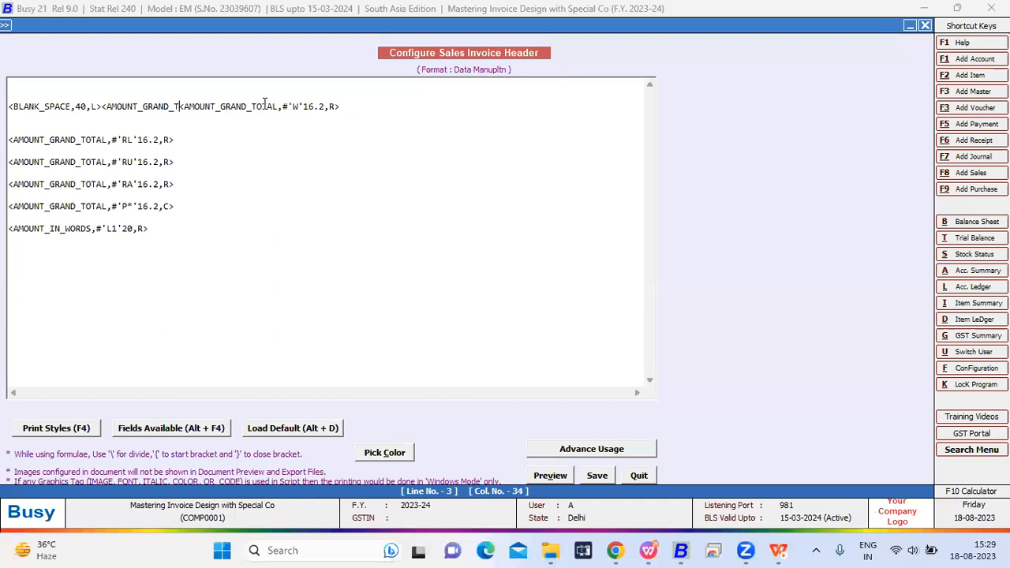
pyautogui.press('BackSpace')
pyautogui.press('BackSpace')
pyautogui.press('BackSpace')
pyautogui.press('BackSpace')
pyautogui.press('BackSpace')
pyautogui.press('BackSpace')
pyautogui.press('BackSpace')
pyautogui.press('BackSpace')
pyautogui.press('BackSpace')
pyautogui.press('BackSpace')
pyautogui.press('BackSpace')
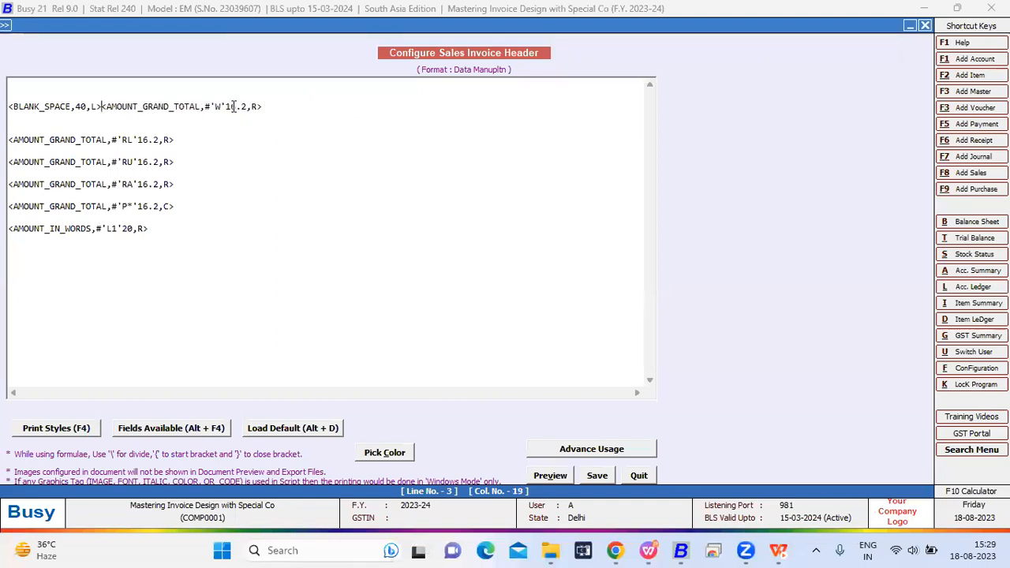
# - Set the size of the remaining 'W' grand total tag to 40.2
pyautogui.click(234, 105)
pyautogui.press('Right')
pyautogui.press('Right')
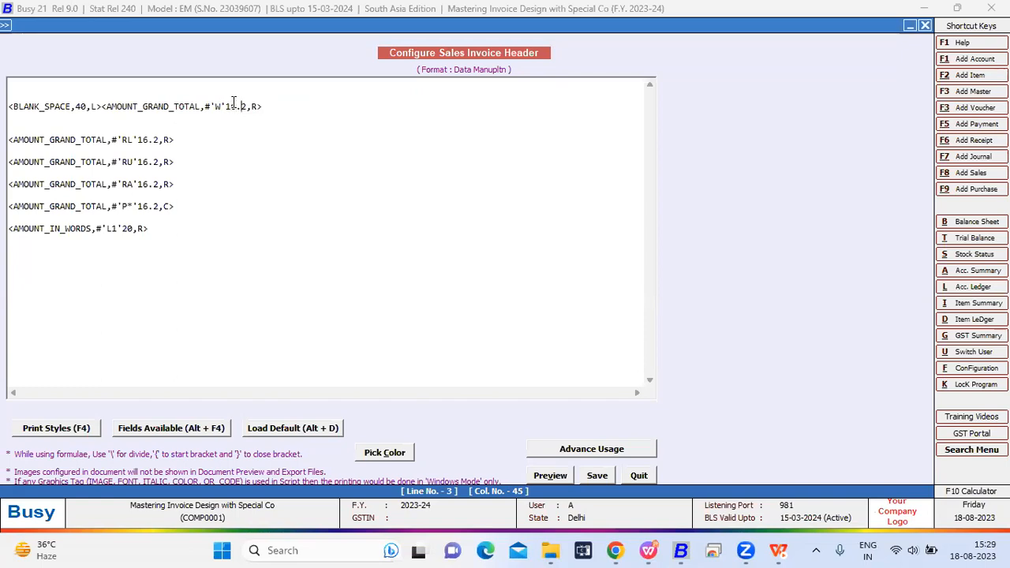
pyautogui.press('BackSpace')
pyautogui.press('BackSpace')
pyautogui.write('40')
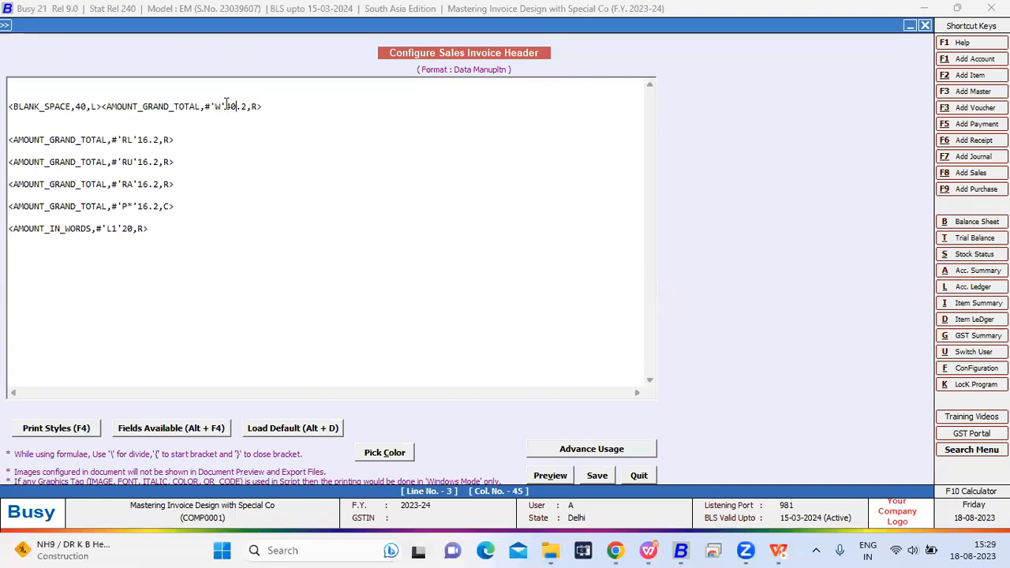
# - Leave the header configuration and open sales voucher 2/2023-24 for modification
pyautogui.press('Escape')
pyautogui.press('Return')
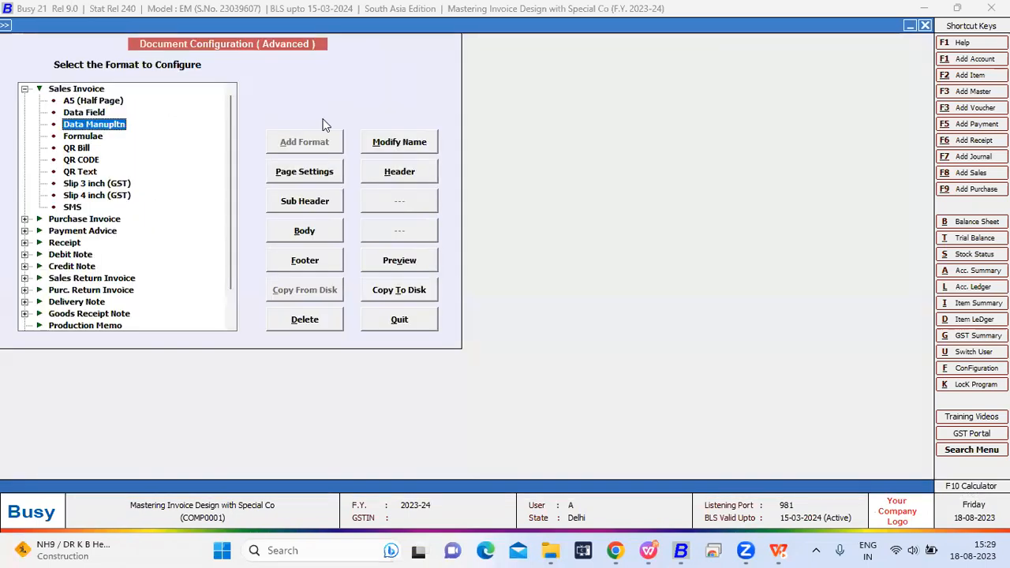
pyautogui.press('Escape')
pyautogui.press('Right')
pyautogui.press('Return')
# - Preview the sales voucher in the Data Manupltn format to check the grand total printed in words
pyautogui.press('Return')
pyautogui.press('Return')
pyautogui.press('Return')
pyautogui.press('Return')
pyautogui.hotkey('alt', 'p')
pyautogui.press('Return')
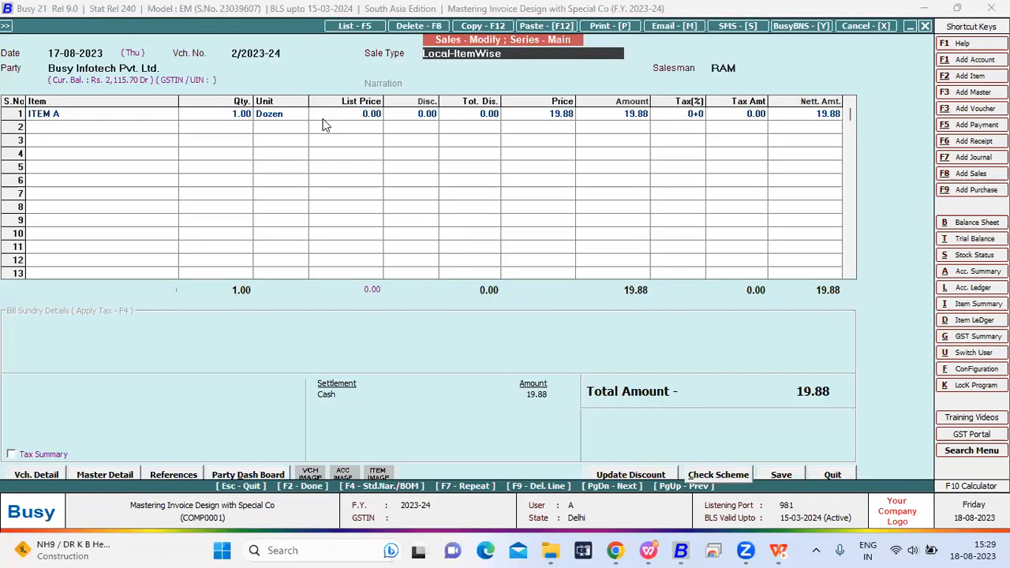
pyautogui.write('data')
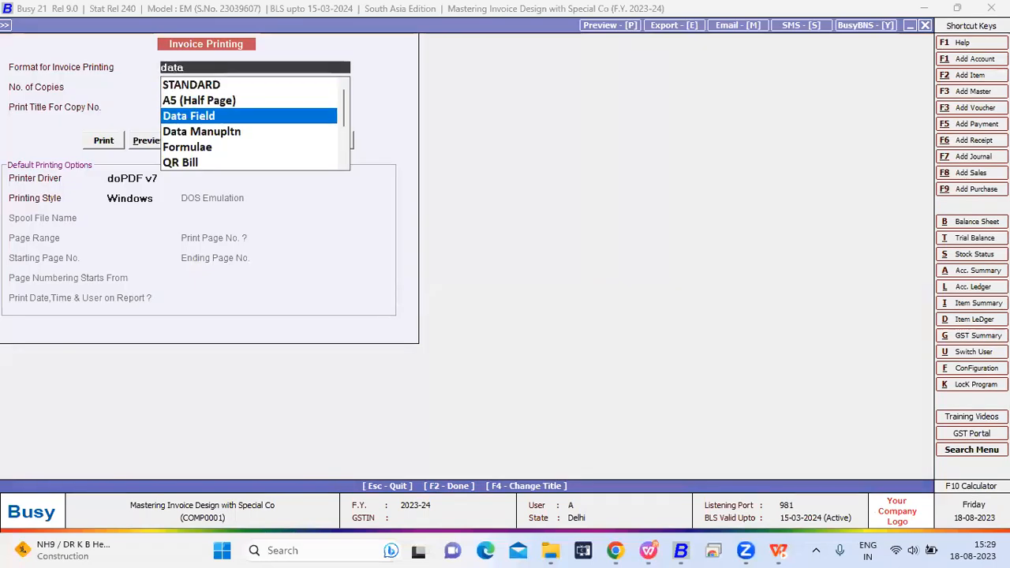
pyautogui.click(323, 131)
pyautogui.click(149, 140)
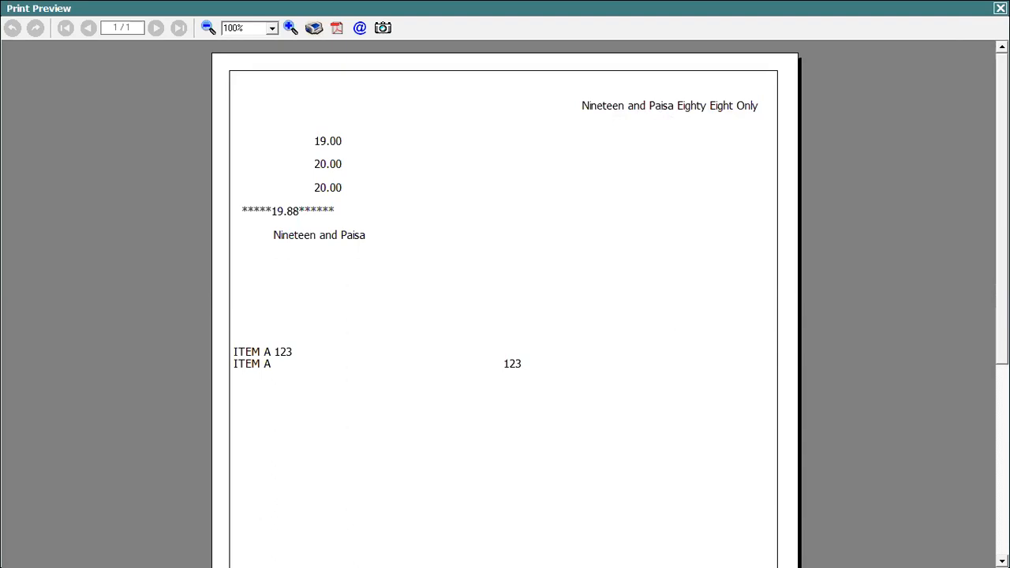
# - Close the preview, reopen the Data Manupltn sales invoice header, and examine the 'RL' modifier of the grand total tag
pyautogui.click(1000, 8)
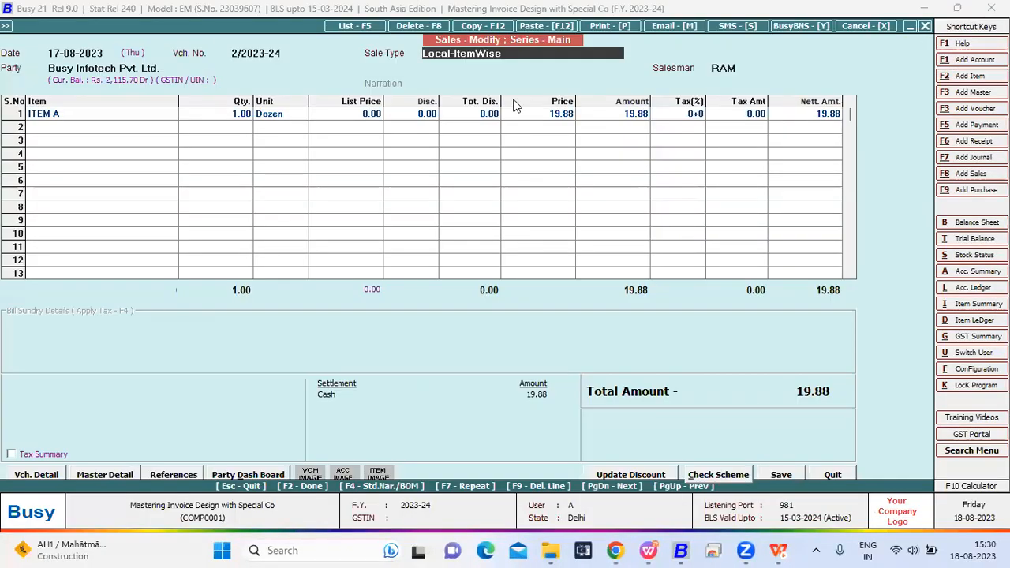
pyautogui.click(7, 26)
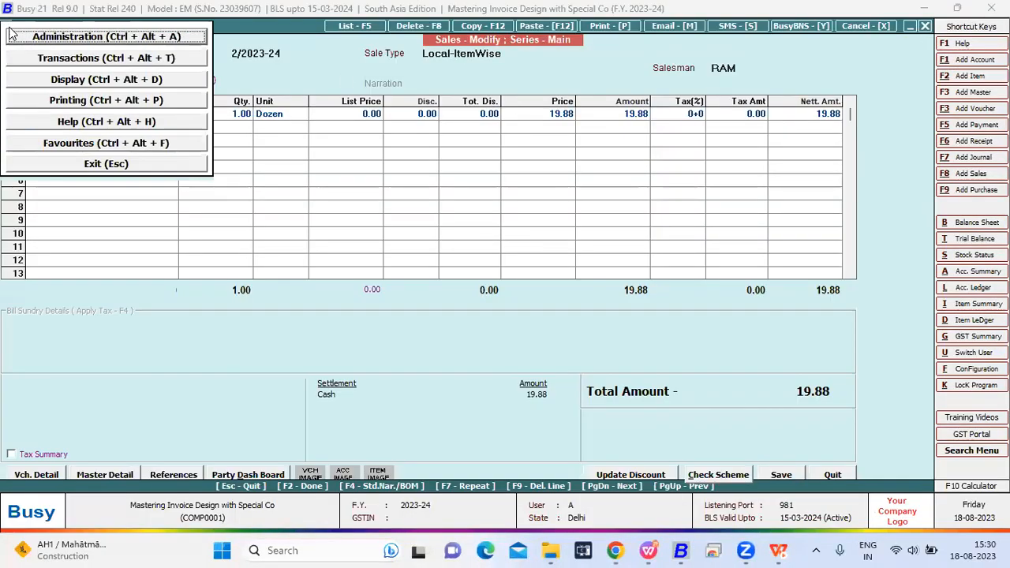
pyautogui.click(11, 34)
pyautogui.press('Return')
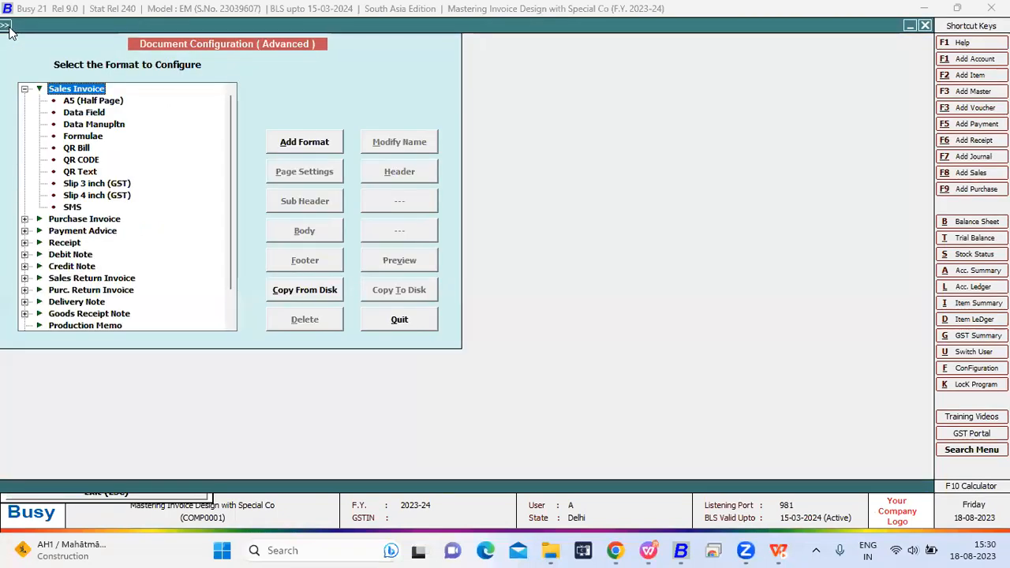
pyautogui.press('Down')
pyautogui.press('Down')
pyautogui.press('Down')
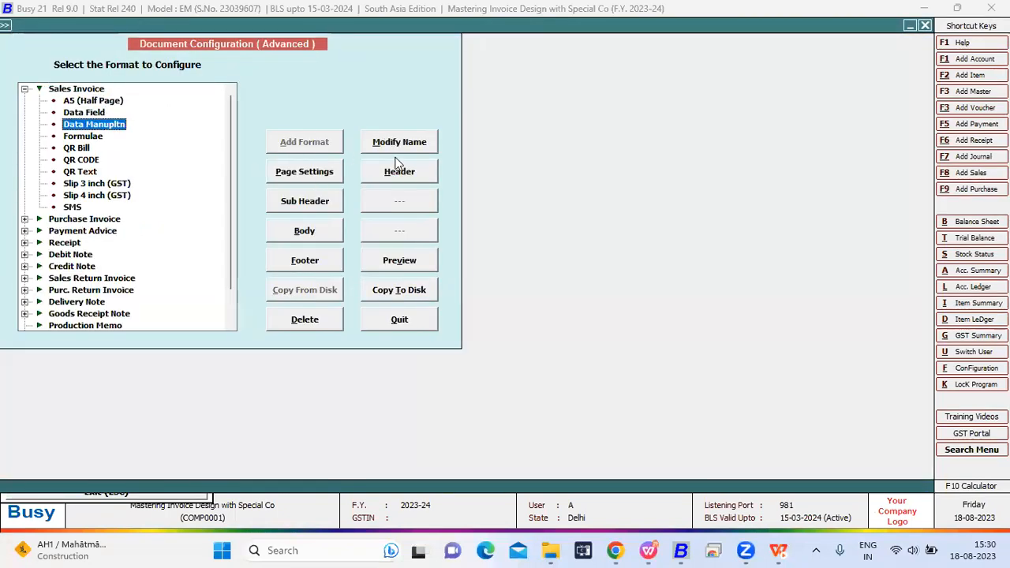
pyautogui.click(397, 170)
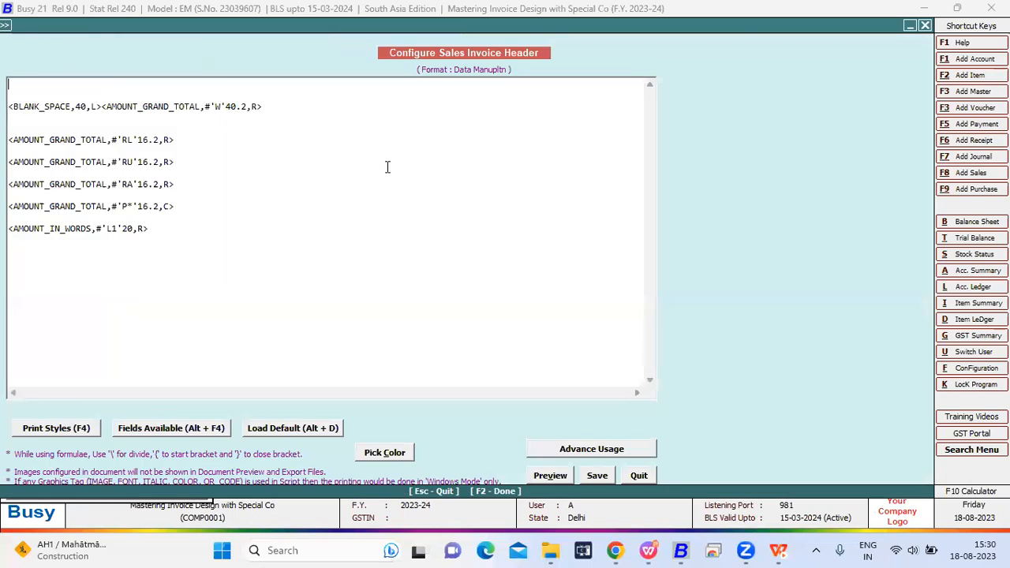
pyautogui.moveTo(187, 136); pyautogui.dragTo(5, 140)
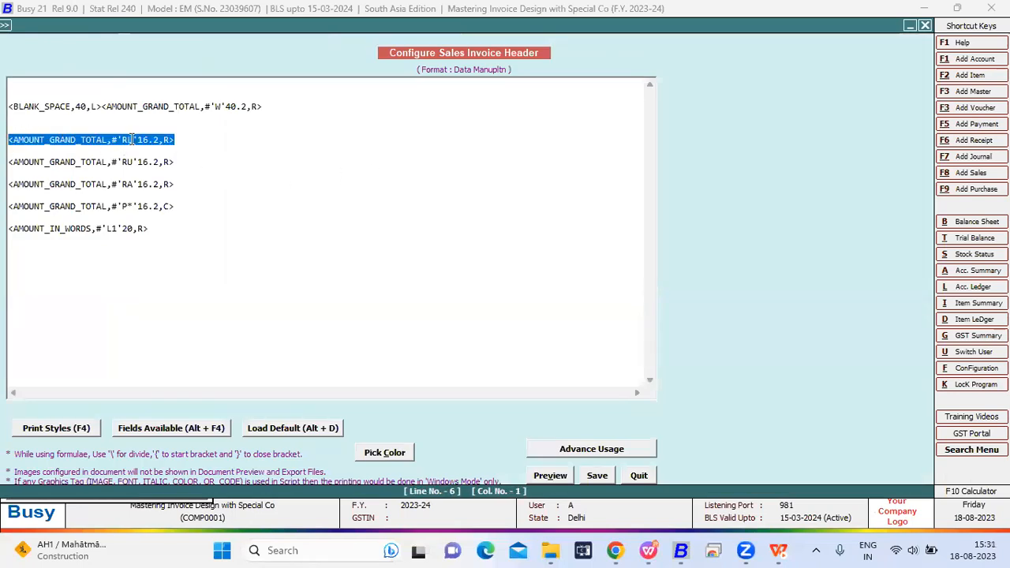
pyautogui.click(132, 139)
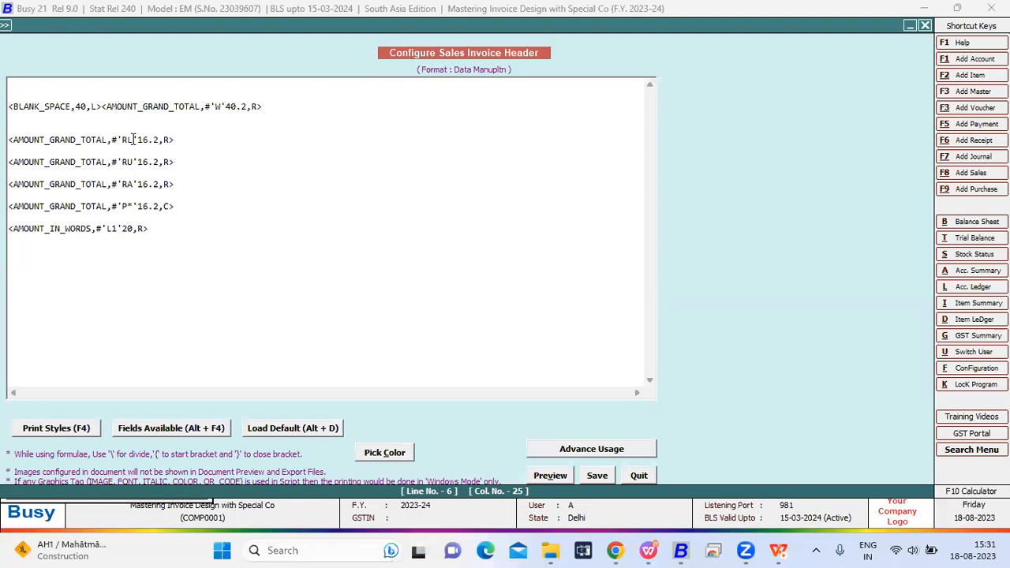
# - Save the header configuration and return to the sales voucher
pyautogui.press('F2')
pyautogui.press('Return')
pyautogui.press('Escape')
pyautogui.press('Escape')
pyautogui.press('Escape')
pyautogui.press('Escape')
pyautogui.press('Escape')
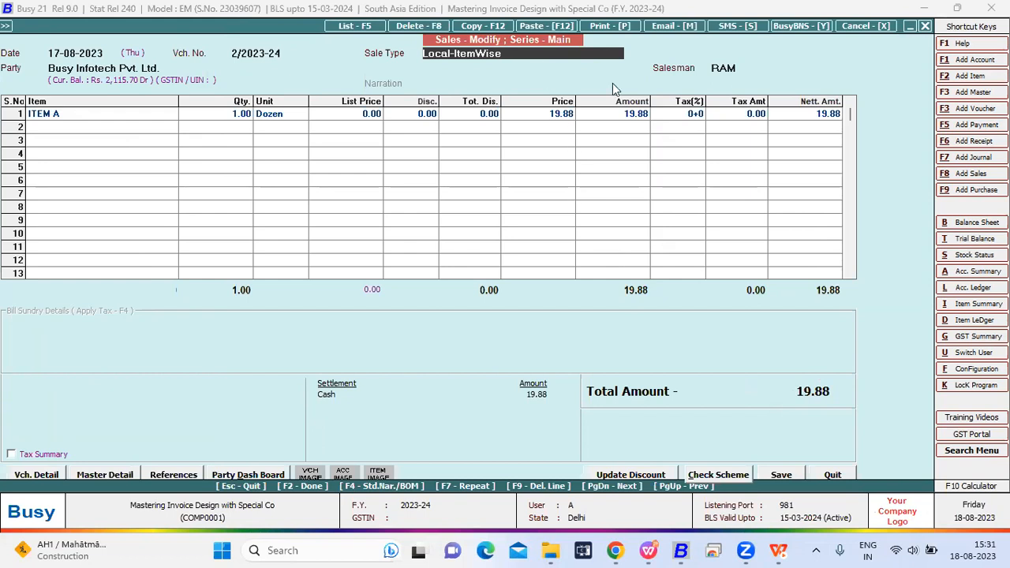
# - Preview the sales voucher in the Data Manupltn format to check the grand total rounded by the 'RL' modifier
pyautogui.hotkey('alt', 'p')
pyautogui.press('Return')
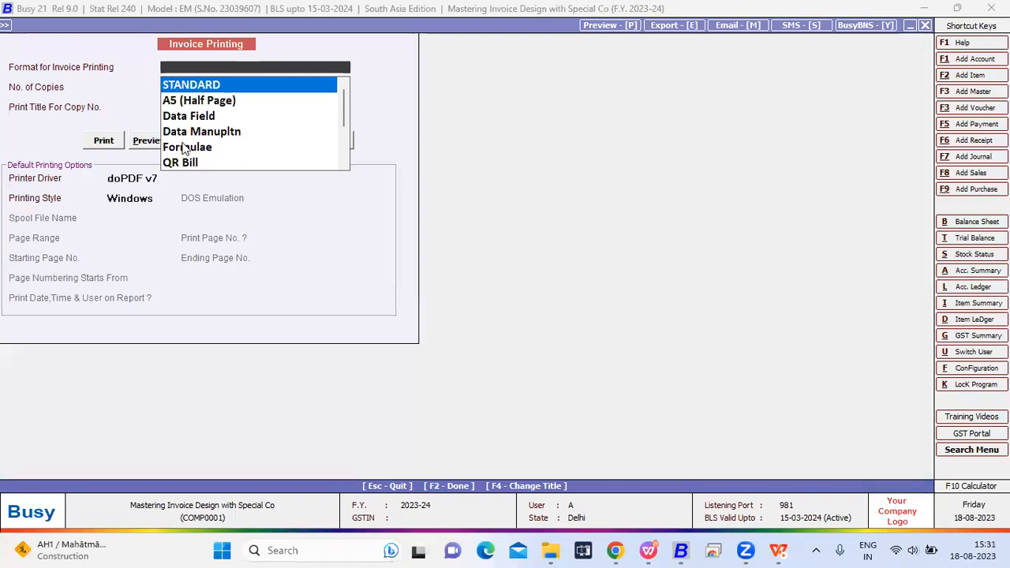
pyautogui.press('Down')
pyautogui.press('Down')
pyautogui.press('Down')
pyautogui.click(142, 144)
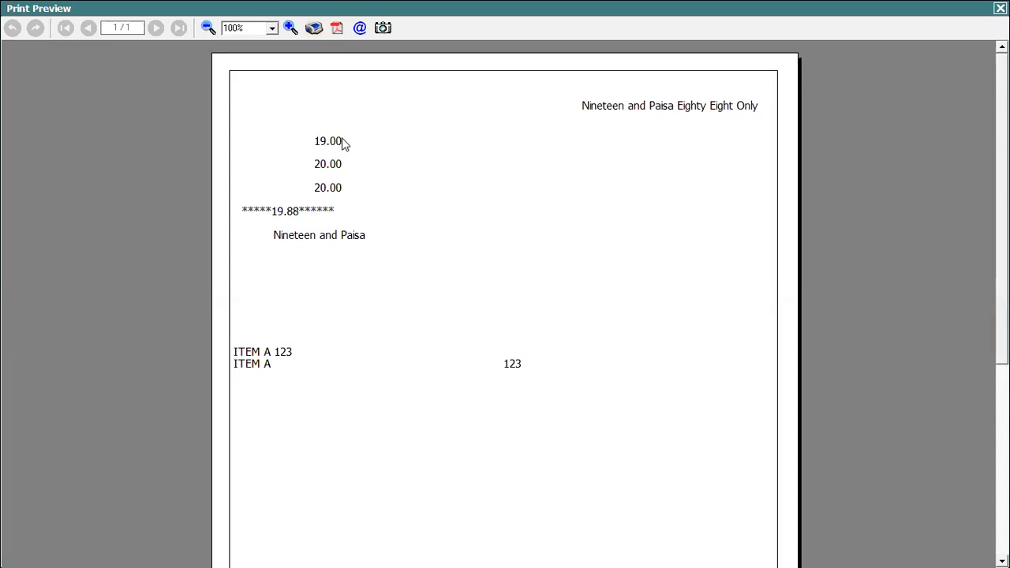
# - Close the print preview and reopen the header configuration of the Data Manupltn sales invoice format
pyautogui.press('Escape')
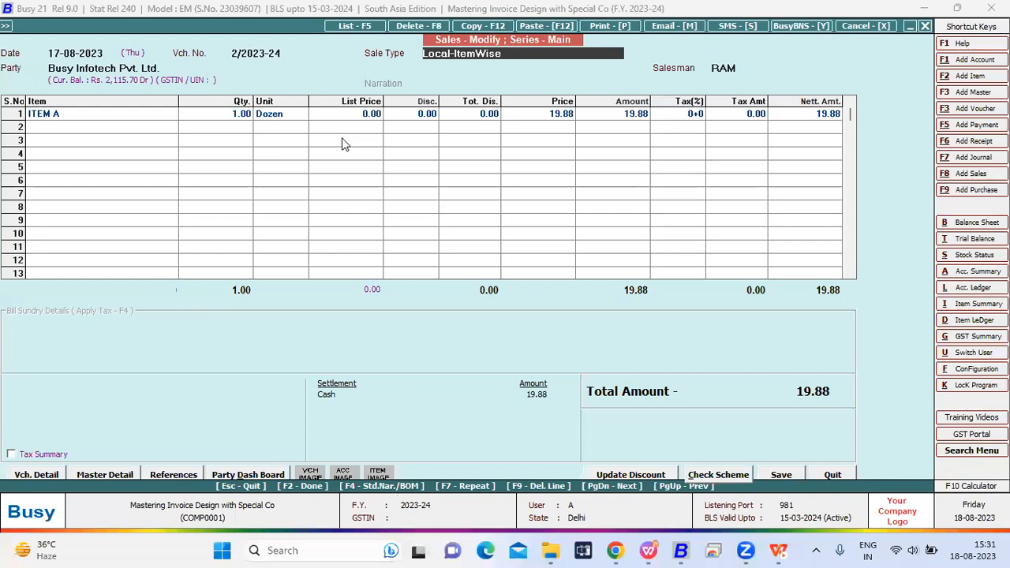
pyautogui.click(5, 26)
pyautogui.press('Return')
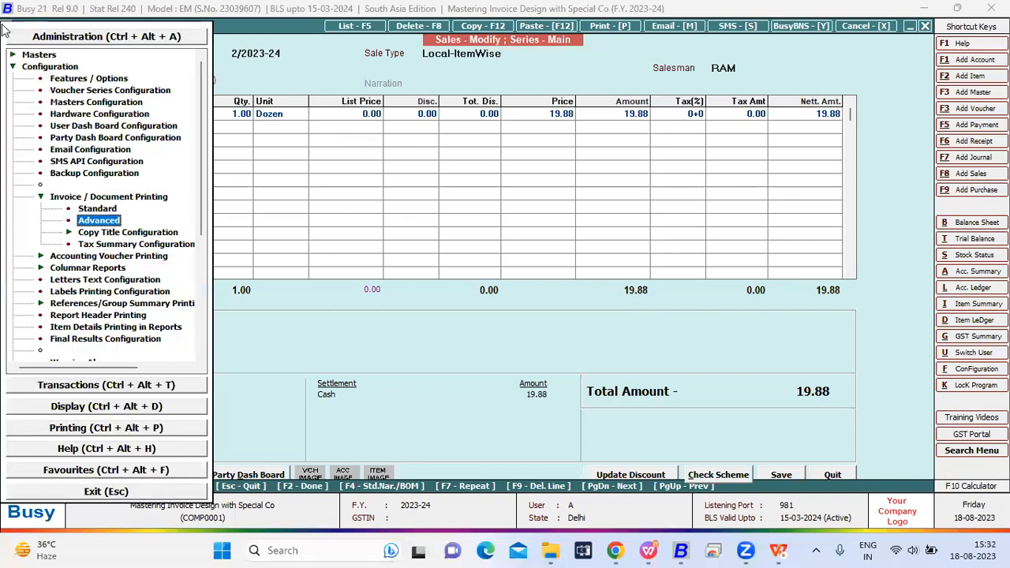
pyautogui.press('Return')
pyautogui.press('Right')
pyautogui.press('Down')
pyautogui.press('Down')
pyautogui.press('Down')
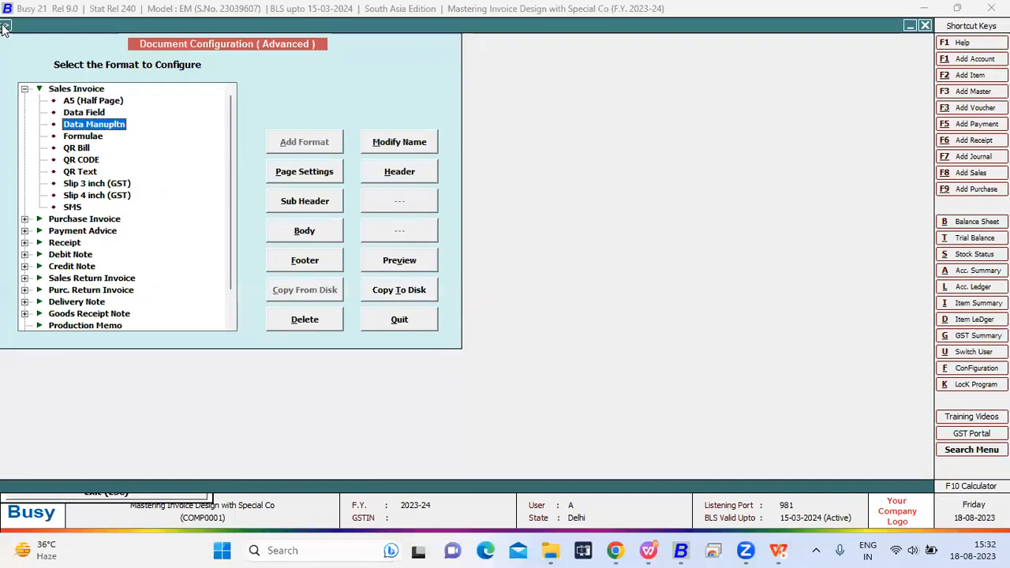
pyautogui.click(373, 174)
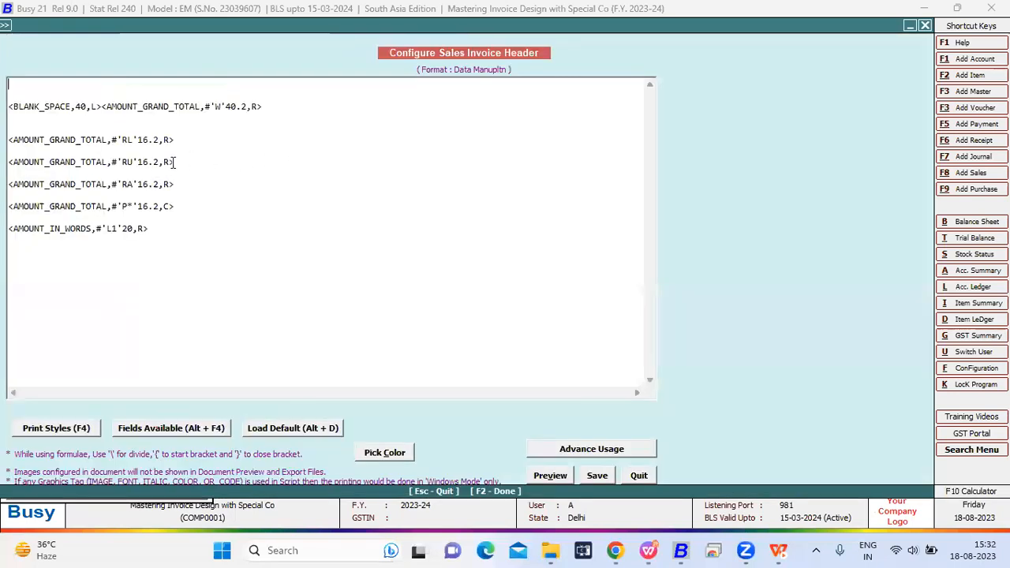
# - Examine the 'RU' modifier of the second 16.2 grand total tag in the header
pyautogui.moveTo(174, 162); pyautogui.dragTo(6, 163)
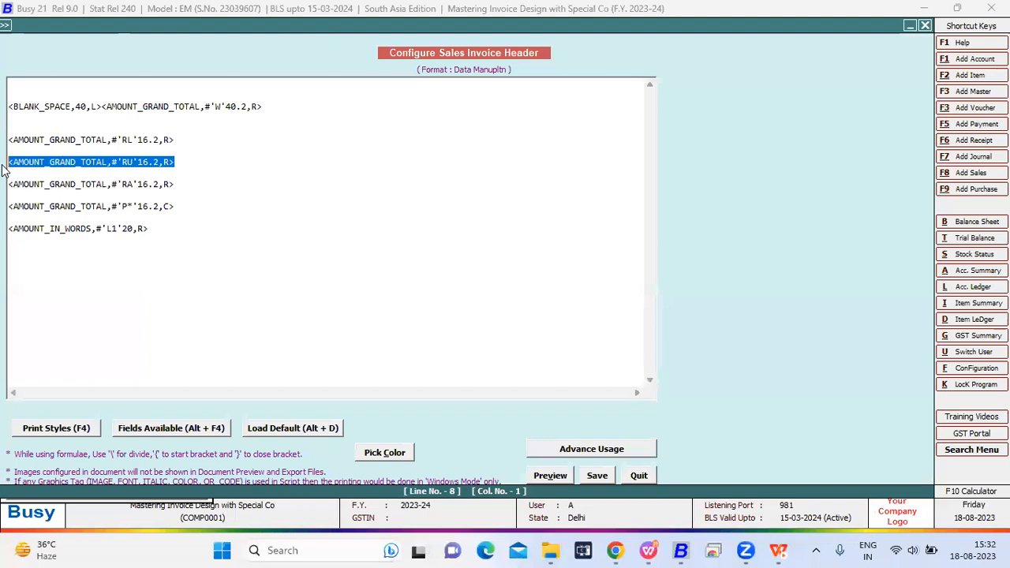
pyautogui.click(121, 161)
pyautogui.press('Right')
pyautogui.press('Right')
pyautogui.press('Right')
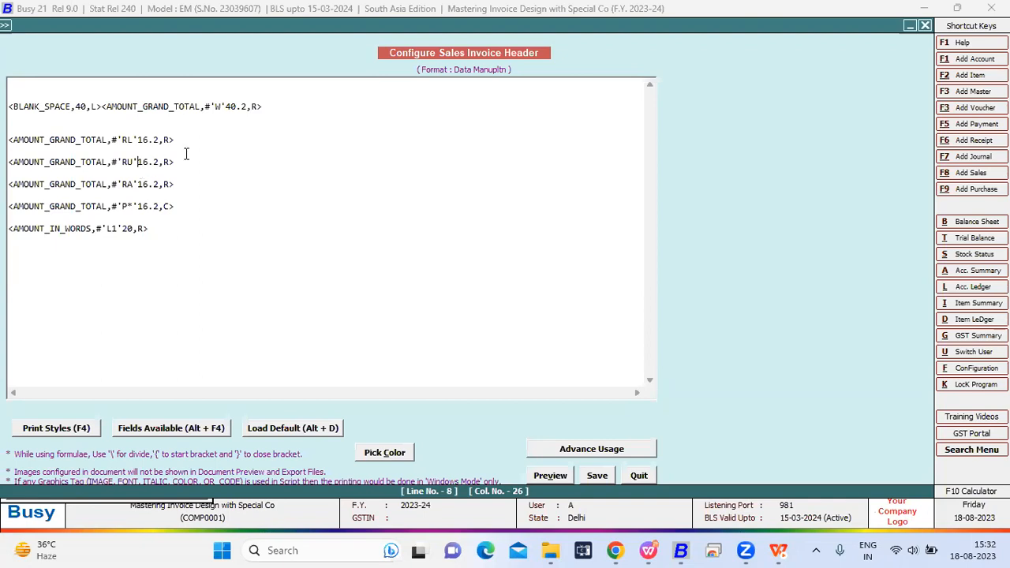
# - Highlight the 'RU' grand total tag, save the header configuration and return to the sales voucher
pyautogui.click(184, 160)
pyautogui.keyDown('shift'); pyautogui.click(8, 163); pyautogui.keyUp('shift')
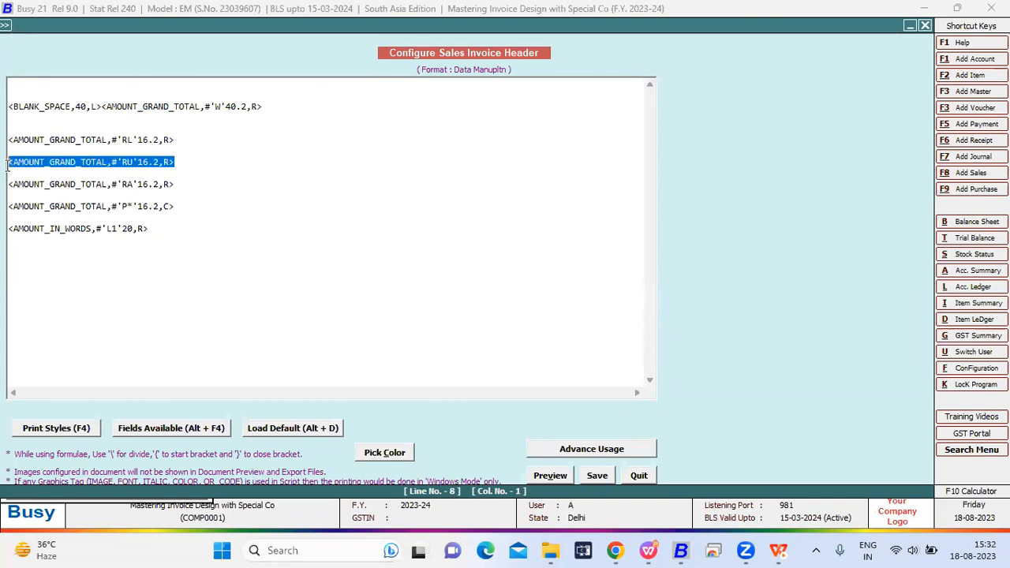
pyautogui.click(596, 476)
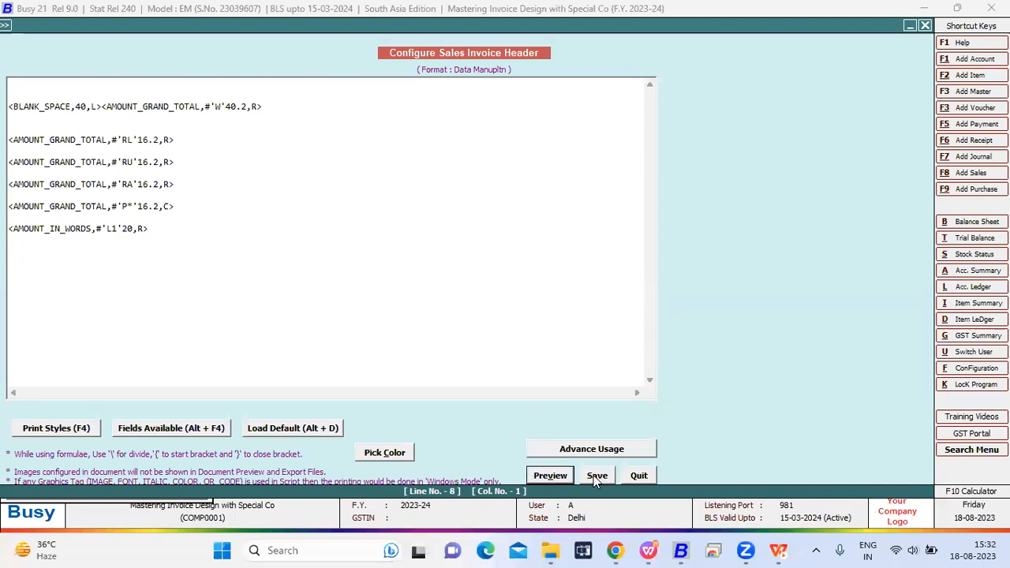
pyautogui.press('Escape')
pyautogui.press('Escape')
pyautogui.press('Escape')
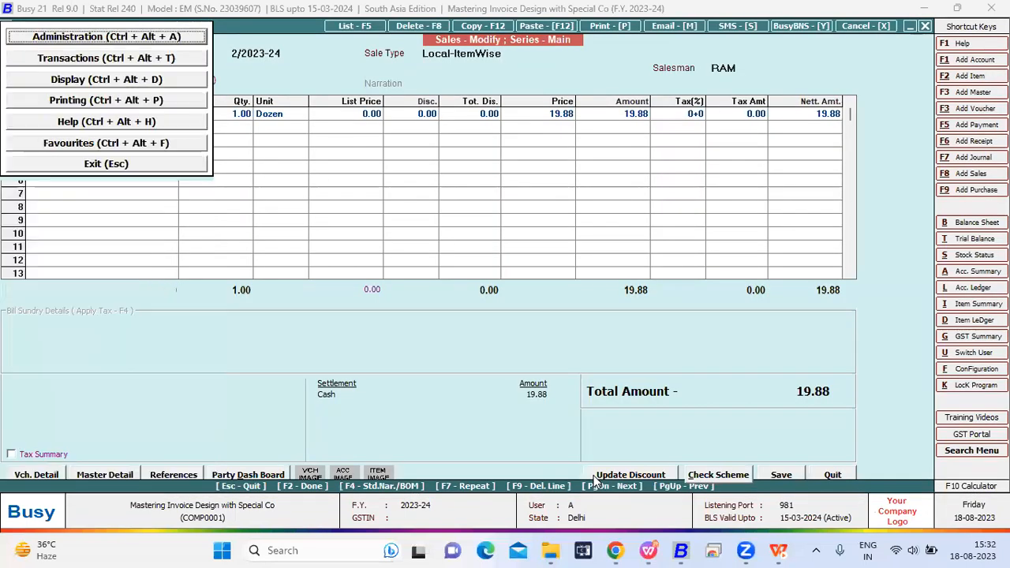
pyautogui.press('Escape')
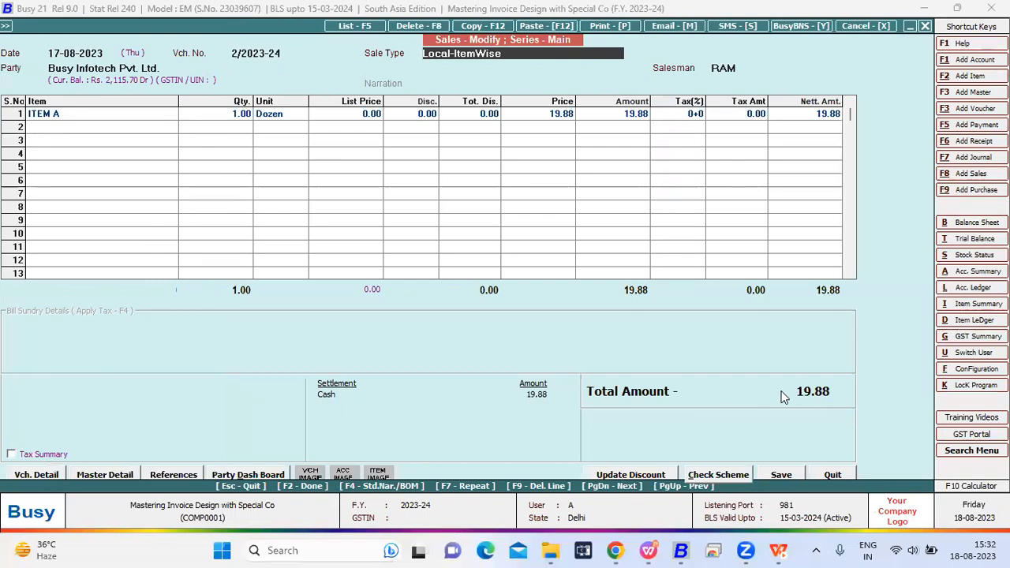
# - Preview the sales voucher in the Data Manupltn format to check the grand total rounded by the 'RU' modifier
pyautogui.hotkey('alt', 'p')
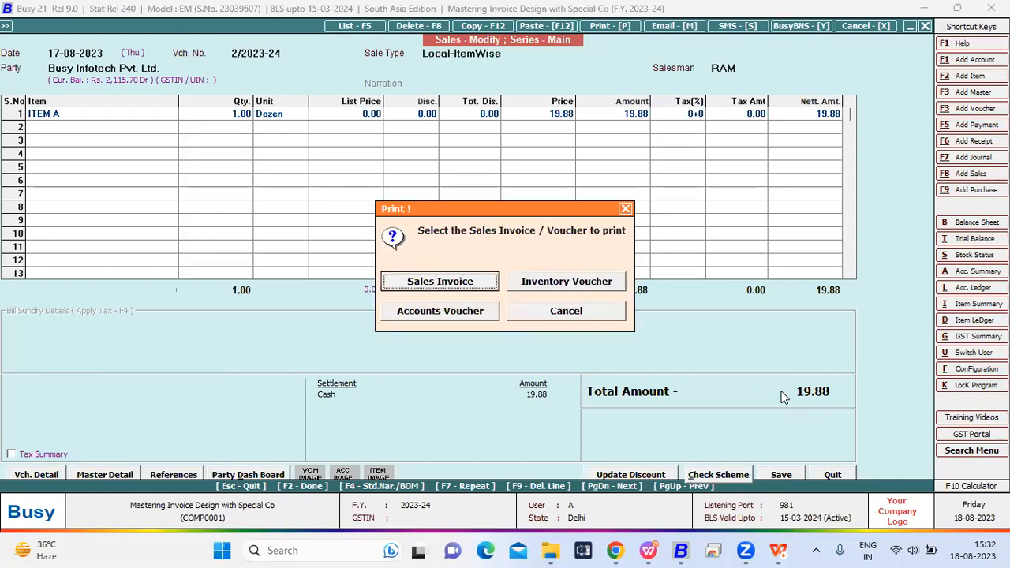
pyautogui.press('Escape')
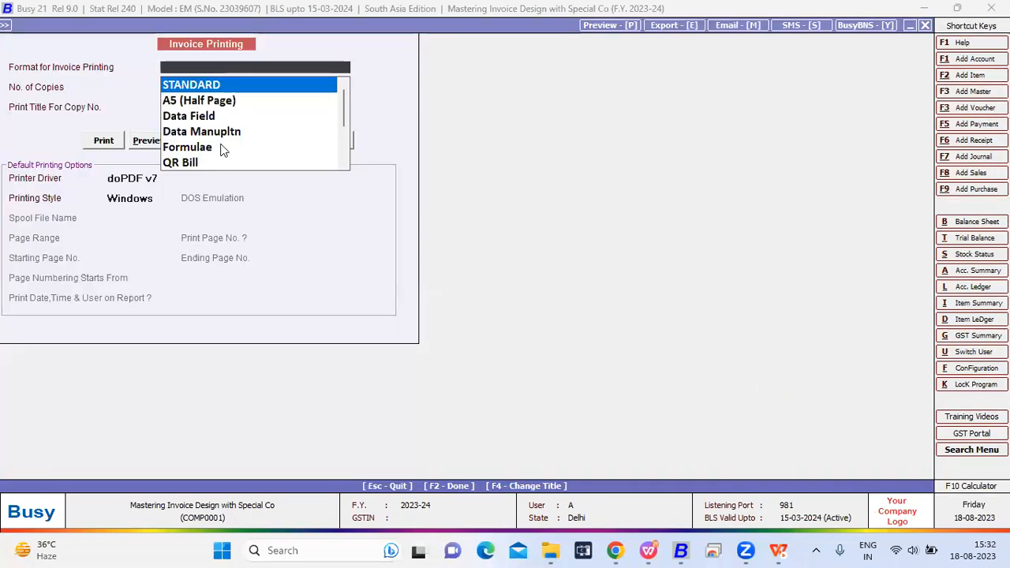
pyautogui.click(220, 136)
pyautogui.click(155, 140)
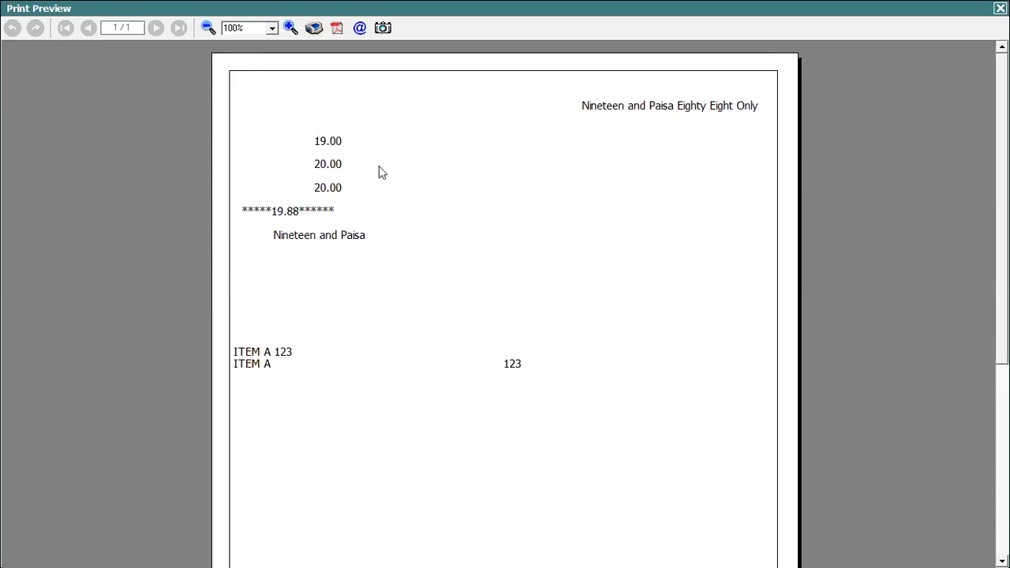
# - Close the print preview and reopen the header configuration of the Data Manupltn sales invoice format
pyautogui.press('Escape')
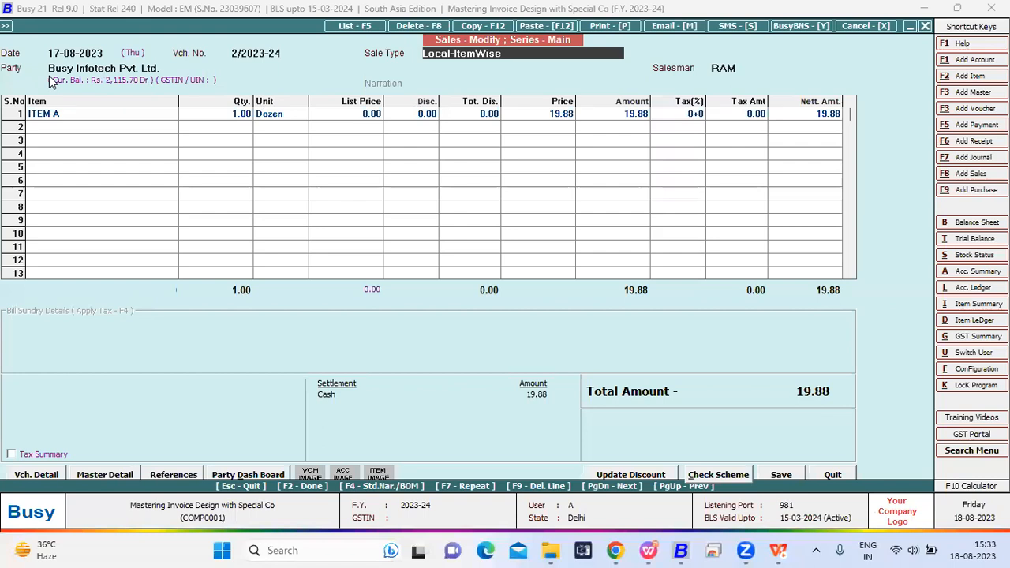
pyautogui.moveTo(5, 30)
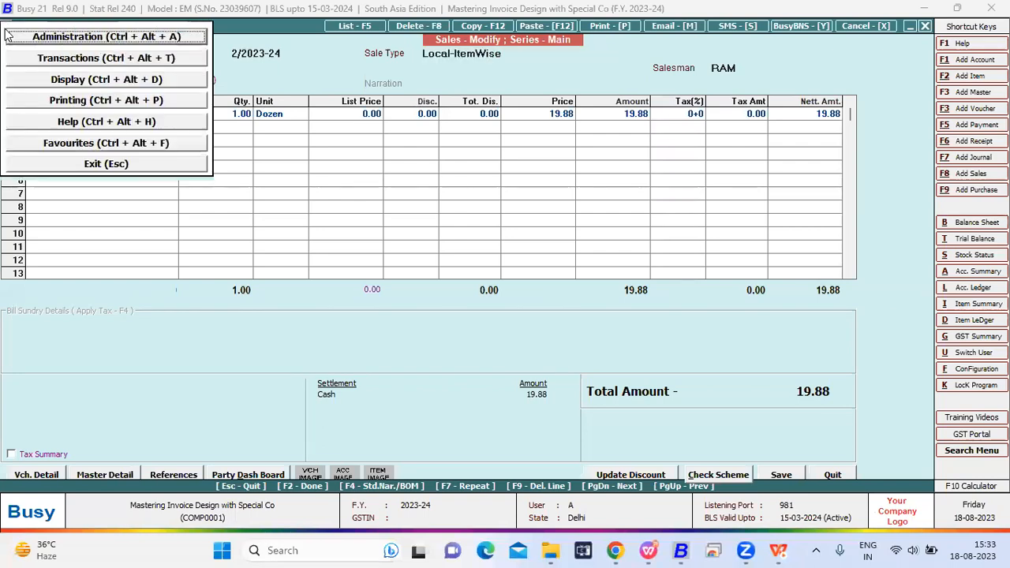
pyautogui.press('Return')
pyautogui.press('Return')
pyautogui.press('Right')
pyautogui.press('Down')
pyautogui.press('Down')
pyautogui.press('Down')
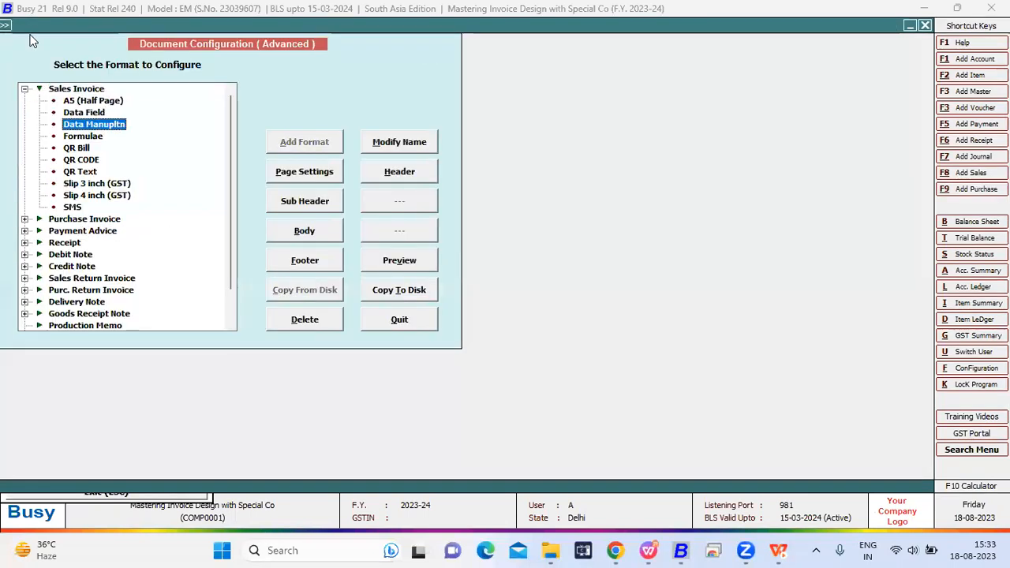
pyautogui.click(369, 173)
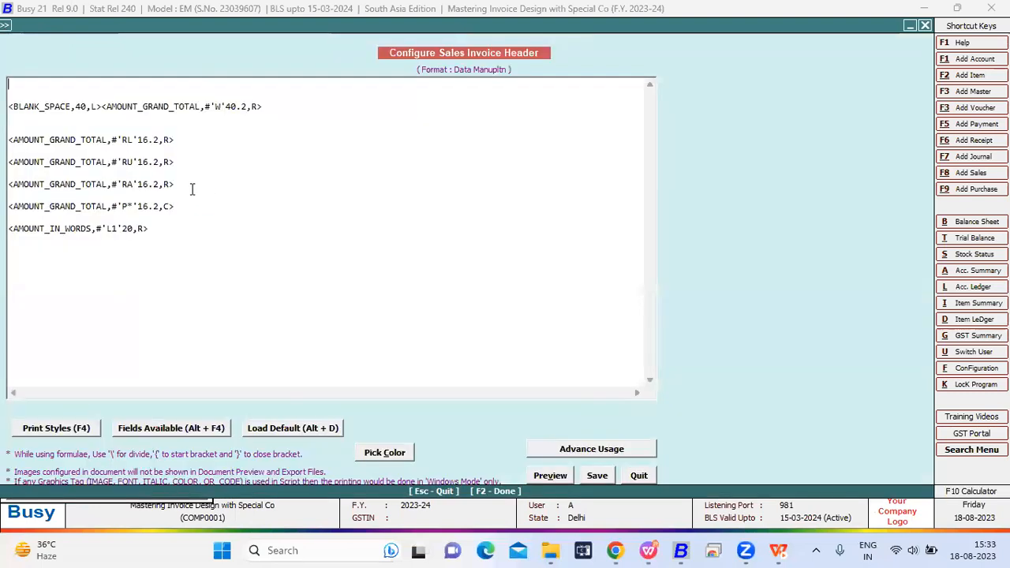
# - Highlight the 'RA' grand total tag, save the header configuration and return to the sales voucher
pyautogui.moveTo(176, 183); pyautogui.dragTo(16, 183)
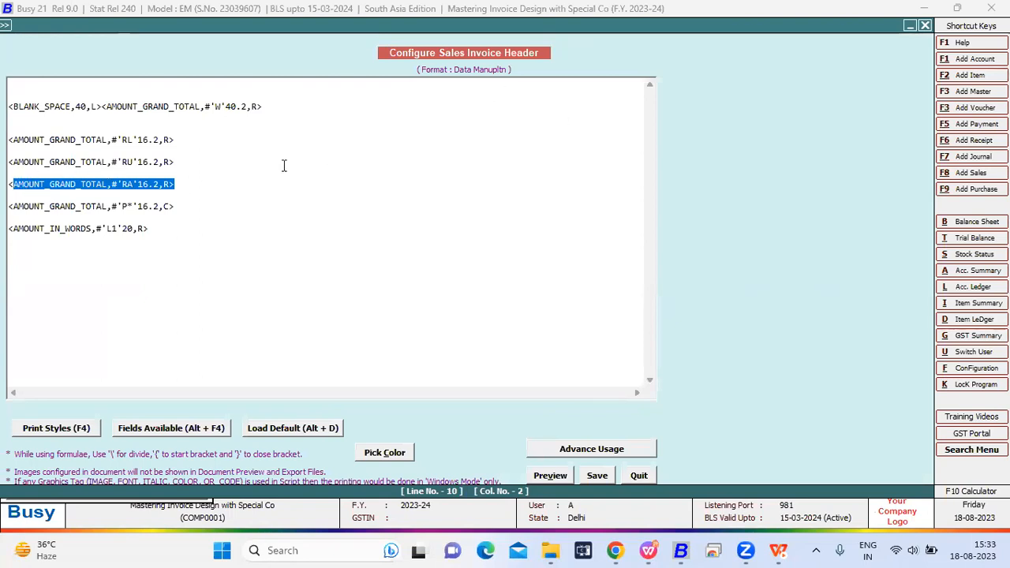
pyautogui.press('Left')
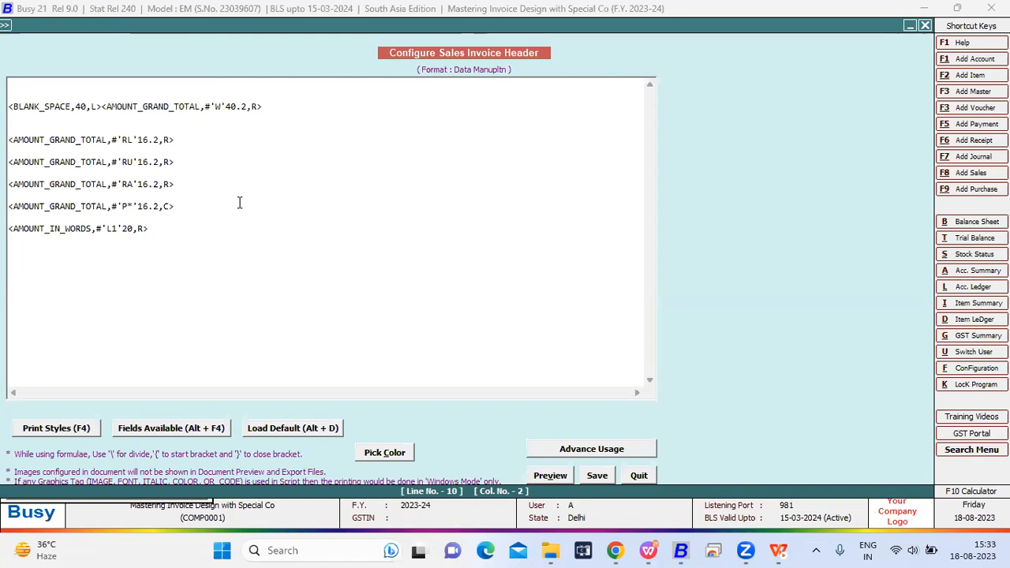
pyautogui.click(583, 476)
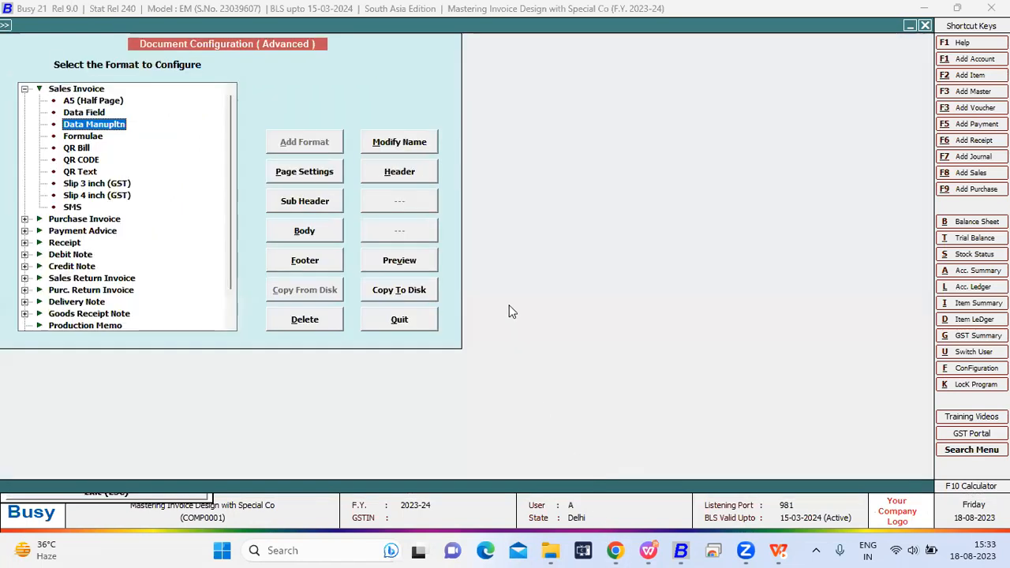
pyautogui.press('Escape')
pyautogui.press('Escape')
pyautogui.press('Escape')
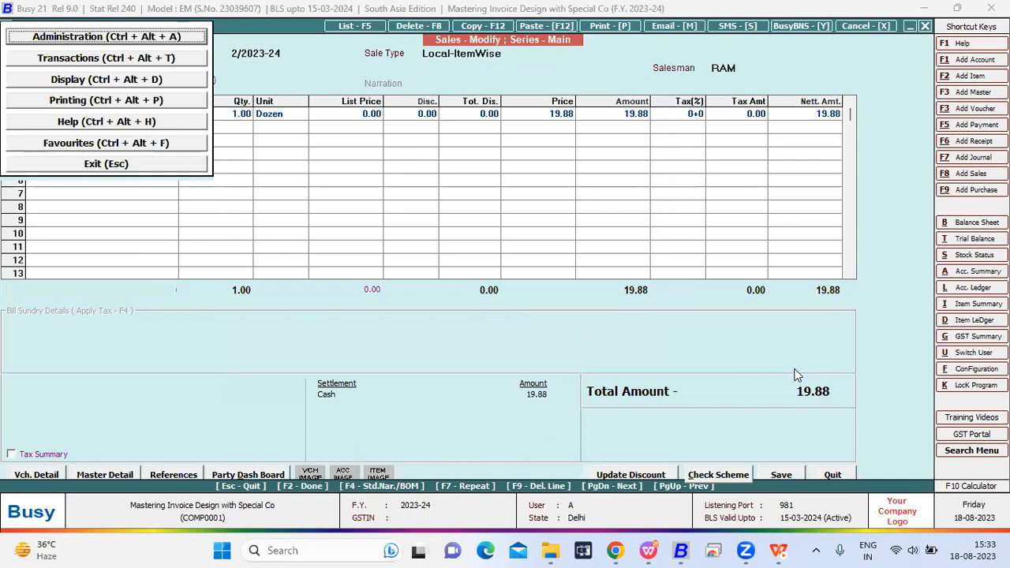
pyautogui.press('Escape')
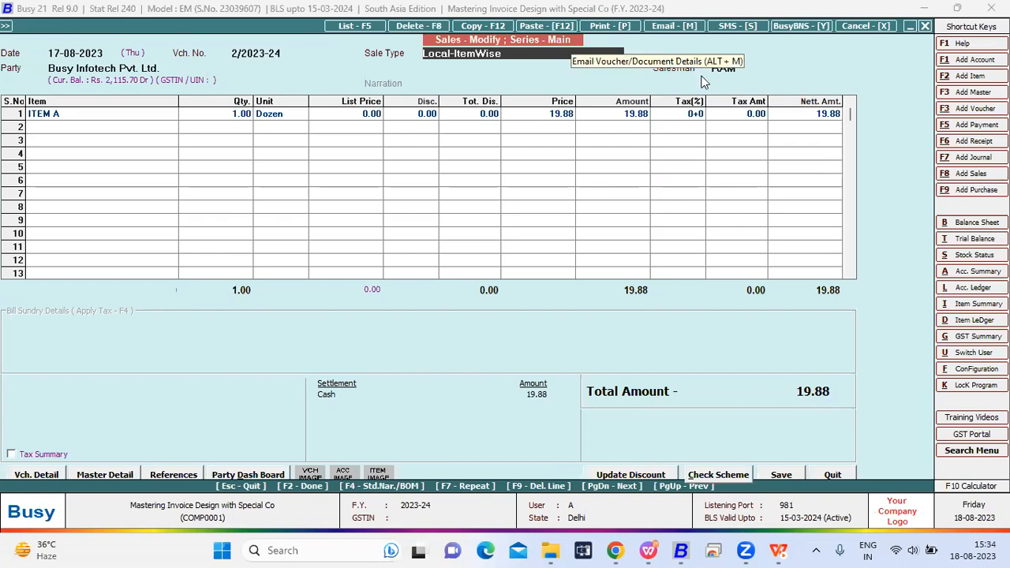
# - Preview the sales voucher in the Data Manupltn format to check the 'RA' rounding, and close the preview
pyautogui.hotkey('alt', 'p')
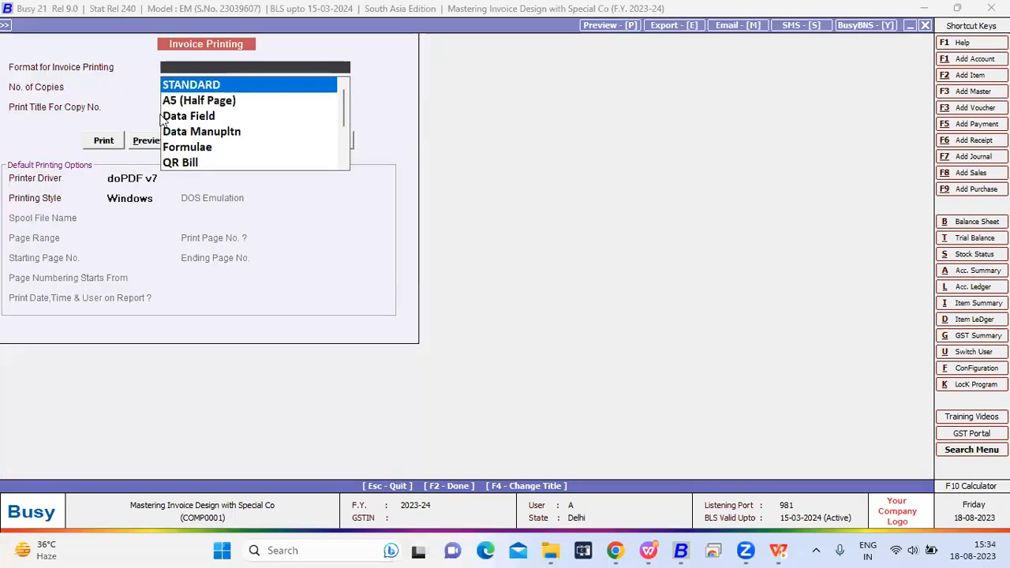
pyautogui.click(176, 132)
pyautogui.click(150, 140)
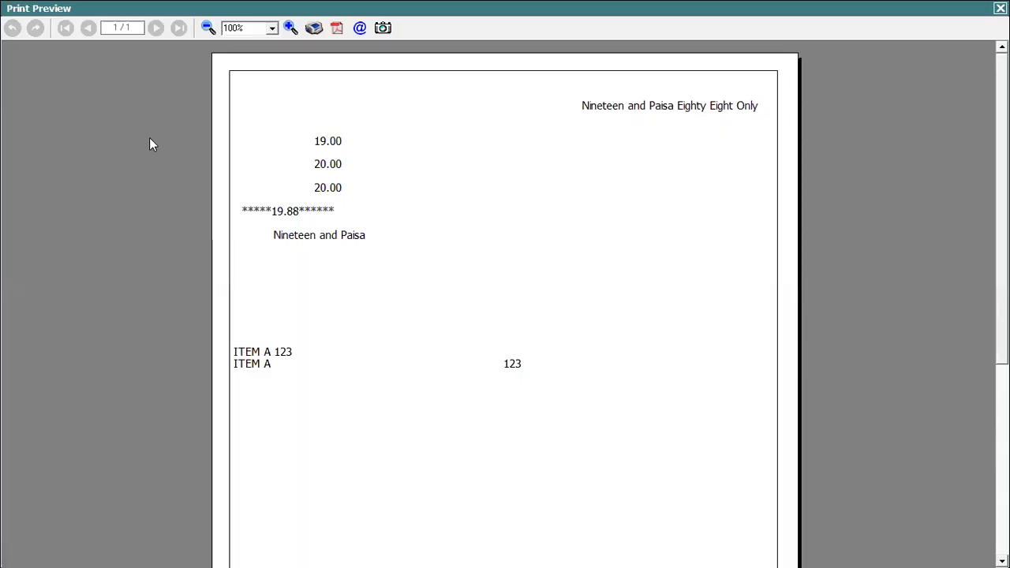
pyautogui.press('Escape')
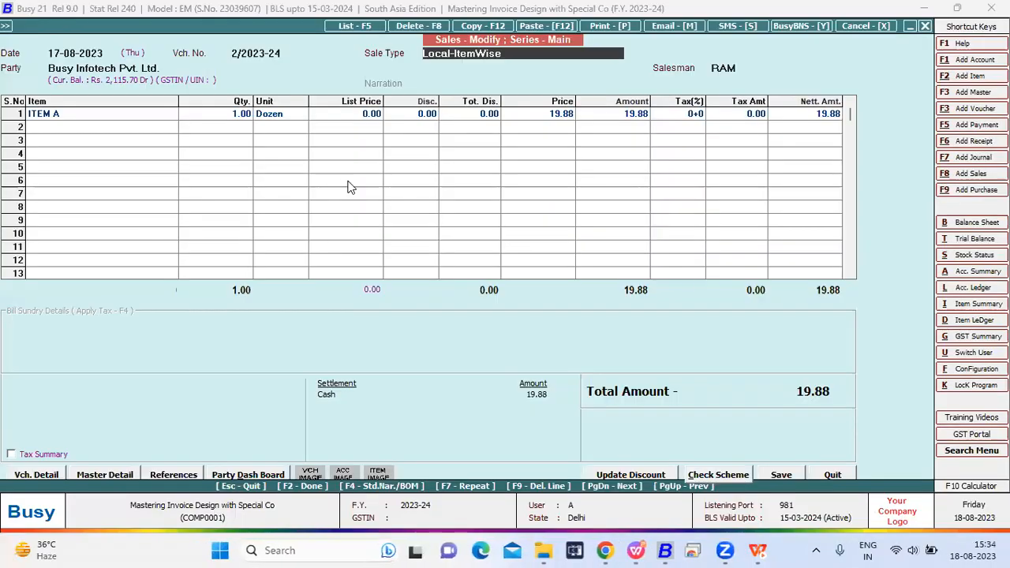
# - Set the amount of ITEM A in the first row of the sales voucher to 19.44
pyautogui.click(603, 120)
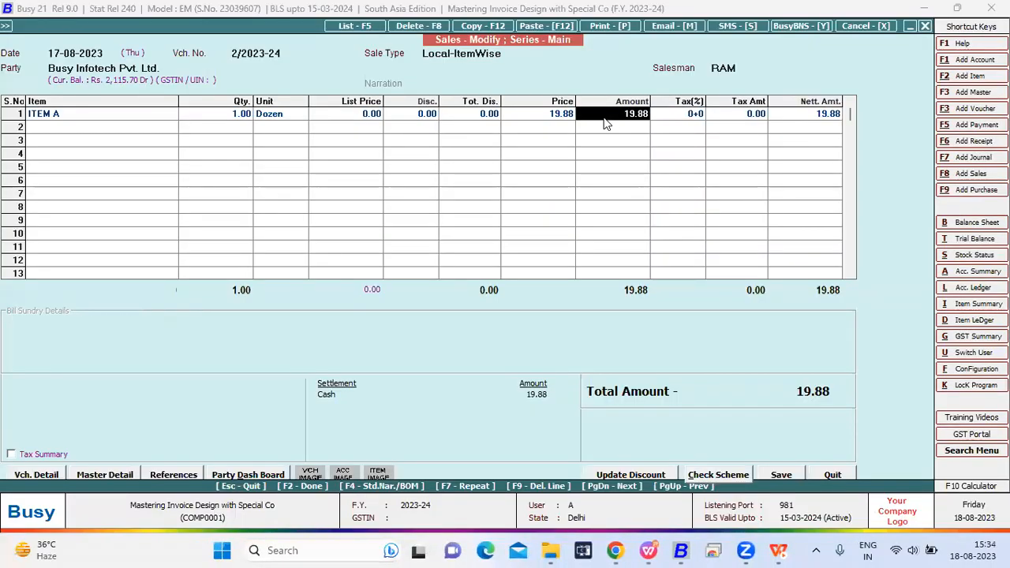
pyautogui.write('19.44')
pyautogui.press('Return')
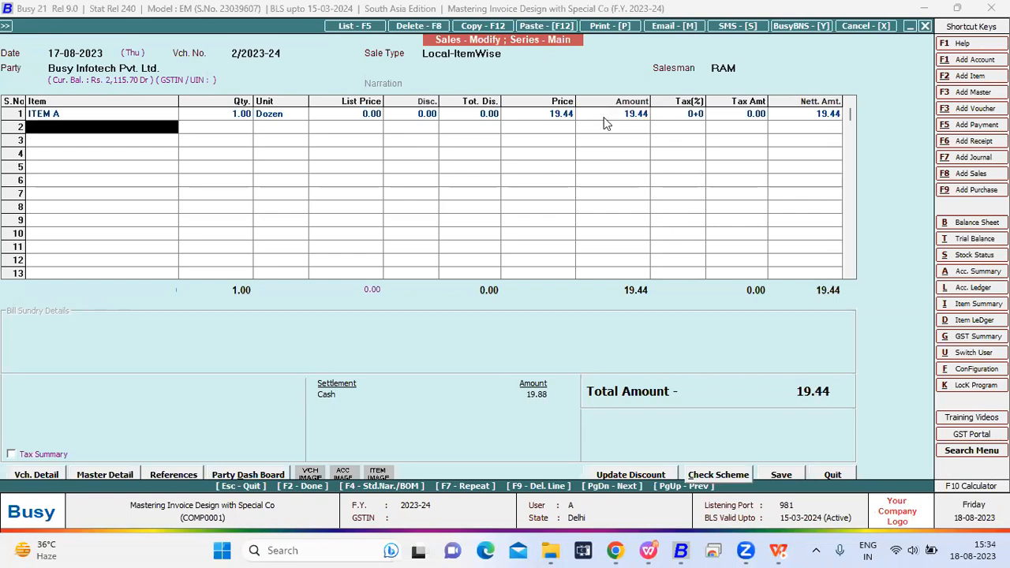
pyautogui.press('space')
pyautogui.write('i')
pyautogui.press('Return')
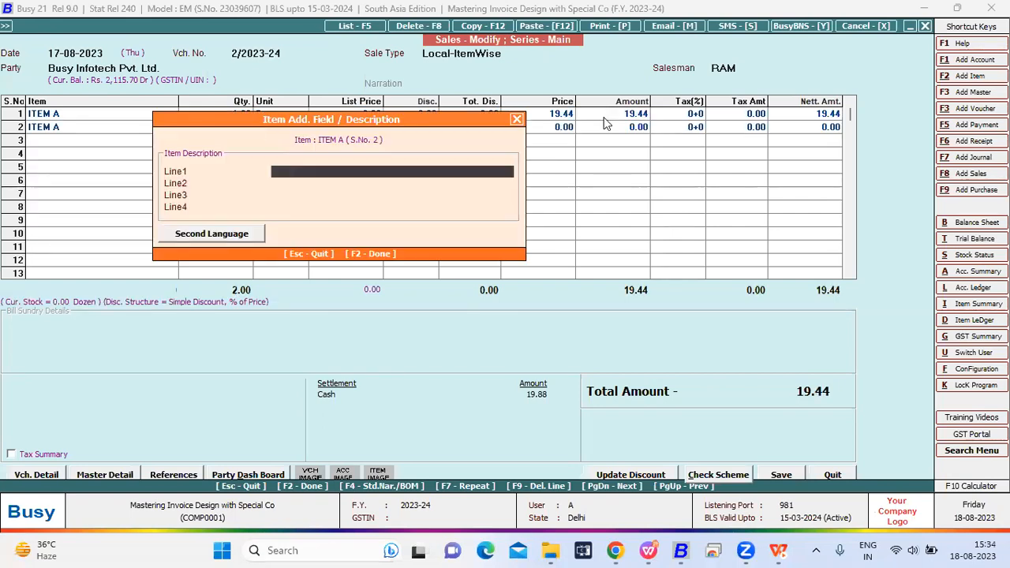
pyautogui.press('Escape')
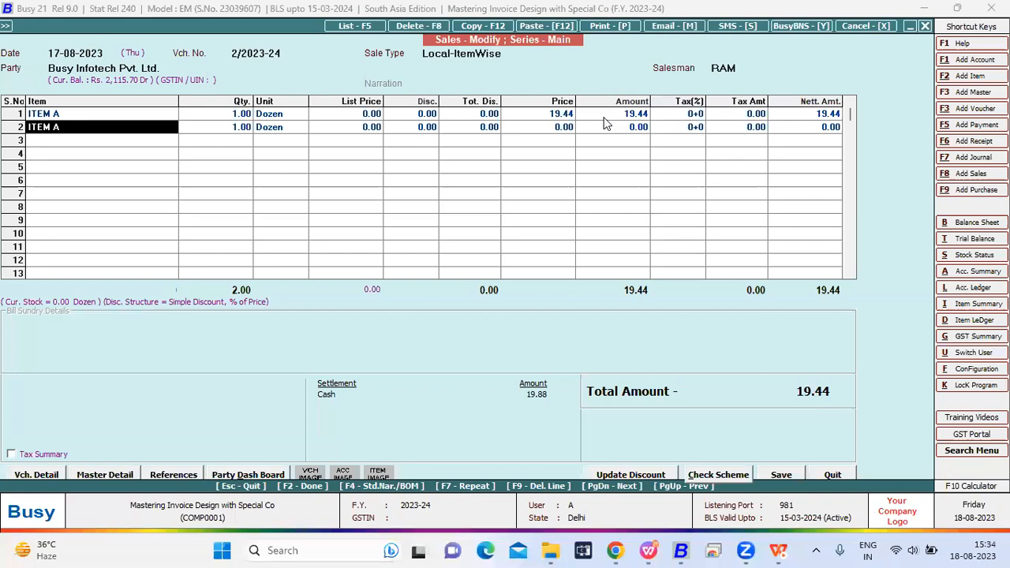
pyautogui.press('F9')
# - Save the modified sales voucher
pyautogui.press('F2')
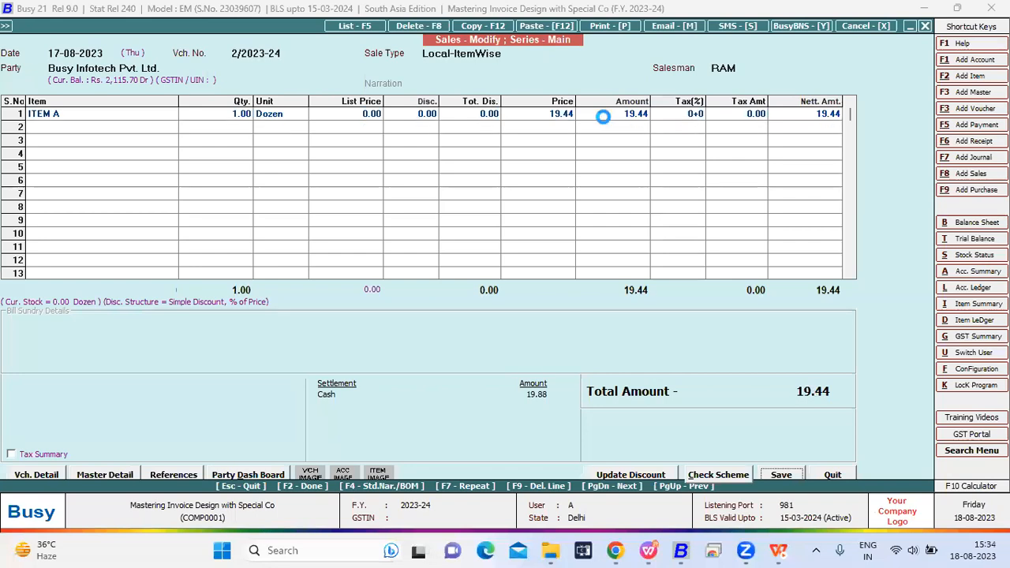
pyautogui.press('F2')
pyautogui.press('Return')
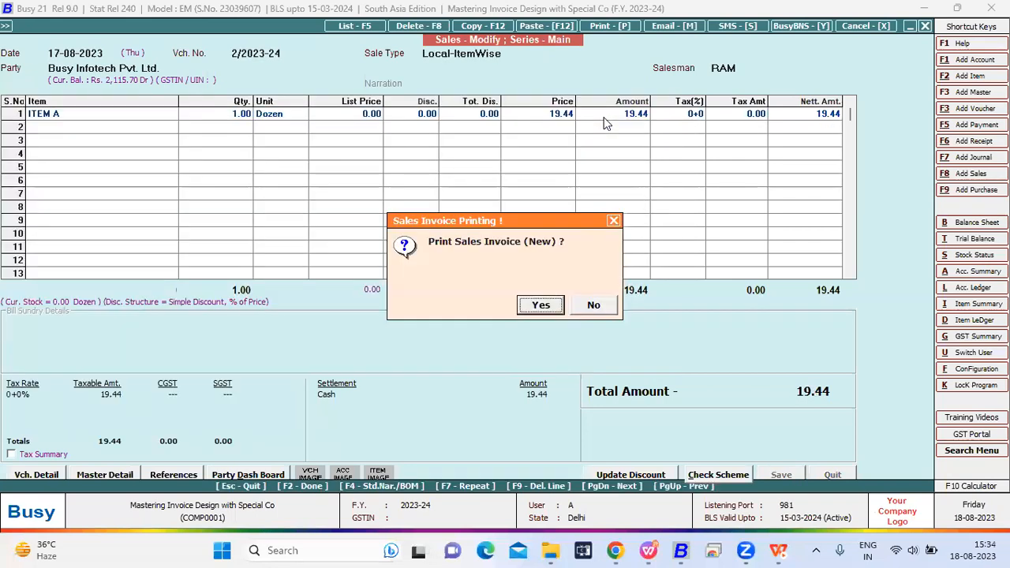
# - Preview the saved sales invoice in the Data Manupltn format to check how the 'RA' modifier rounds the new grand total
pyautogui.press('Return')
pyautogui.press('Down')
pyautogui.press('Down')
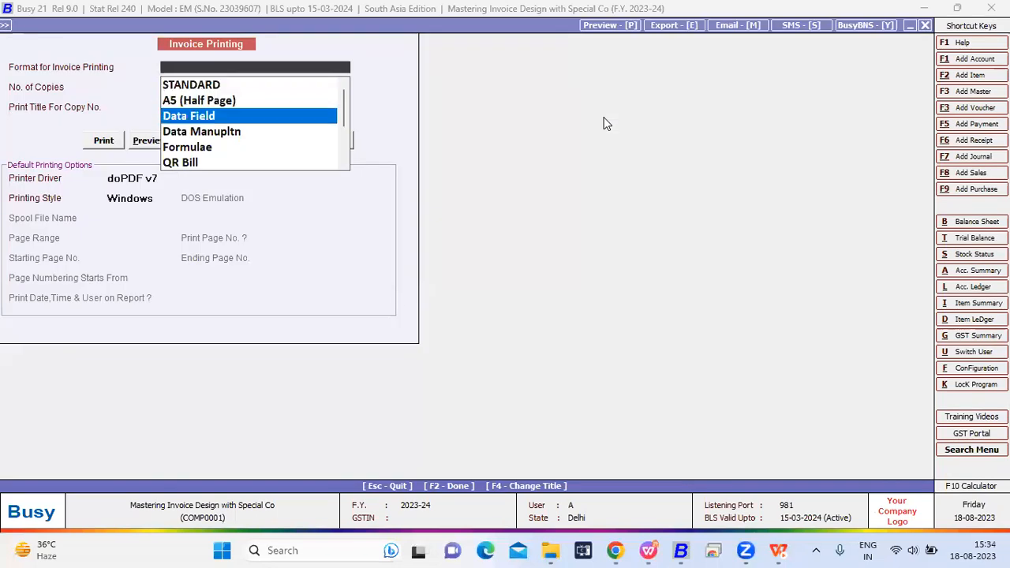
pyautogui.press('Down')
pyautogui.press('Return')
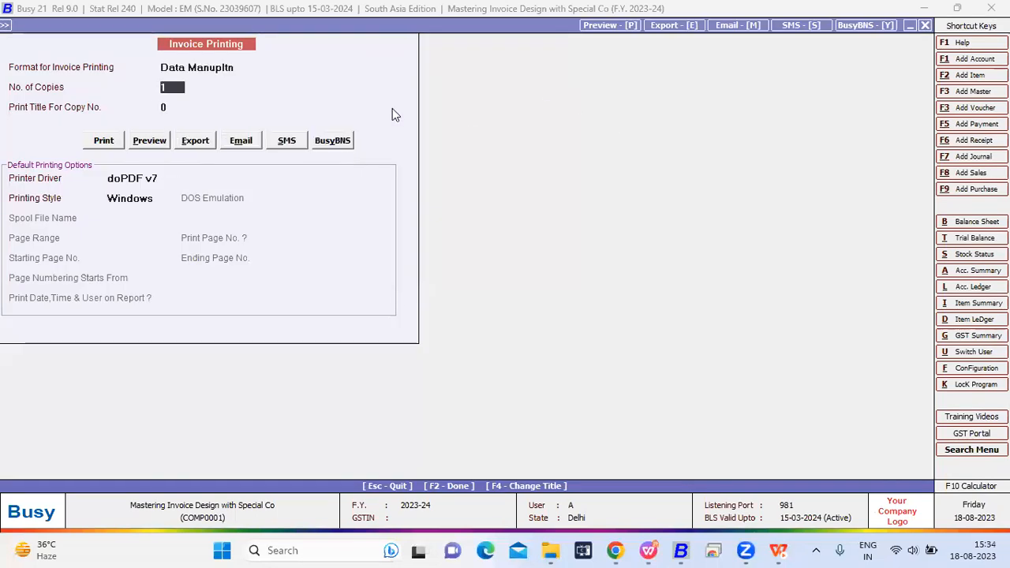
pyautogui.click(157, 138)
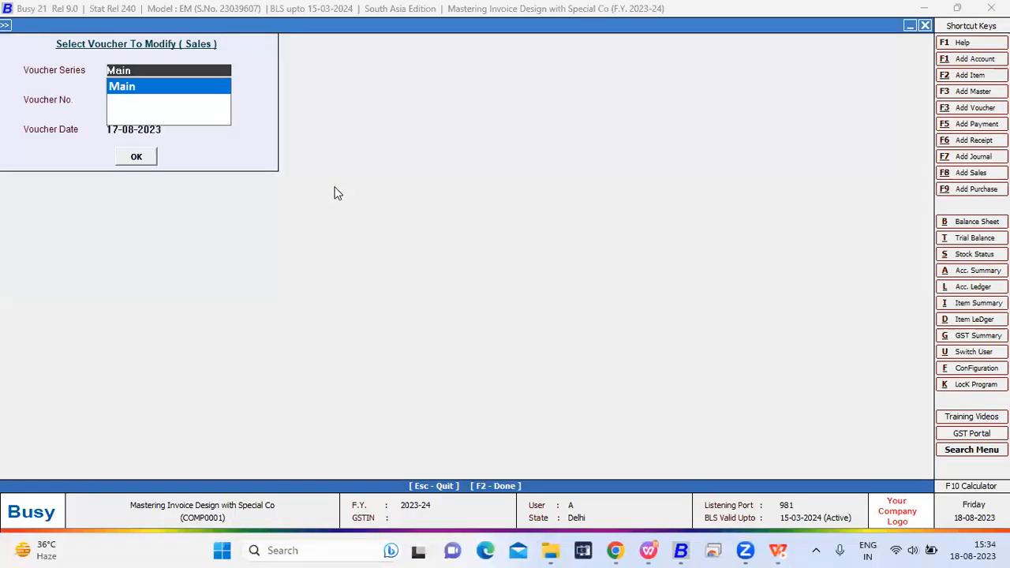
# - Close the preview and open the header of the Data Manupltn sales invoice format in the advanced document configuration
pyautogui.press('Escape')
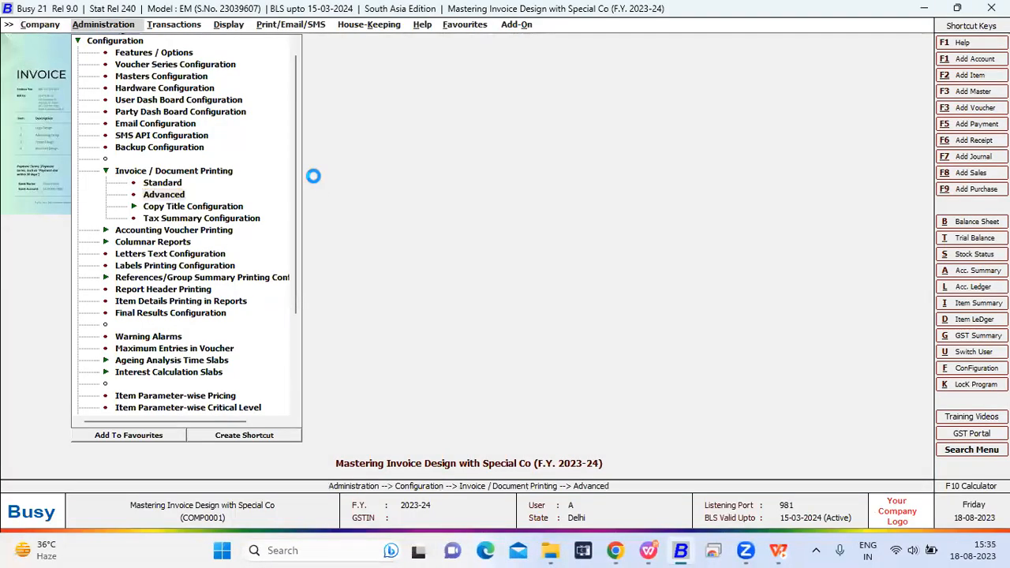
pyautogui.press('Return')
pyautogui.press('Right')
pyautogui.press('Down')
pyautogui.press('Down')
pyautogui.press('Down')
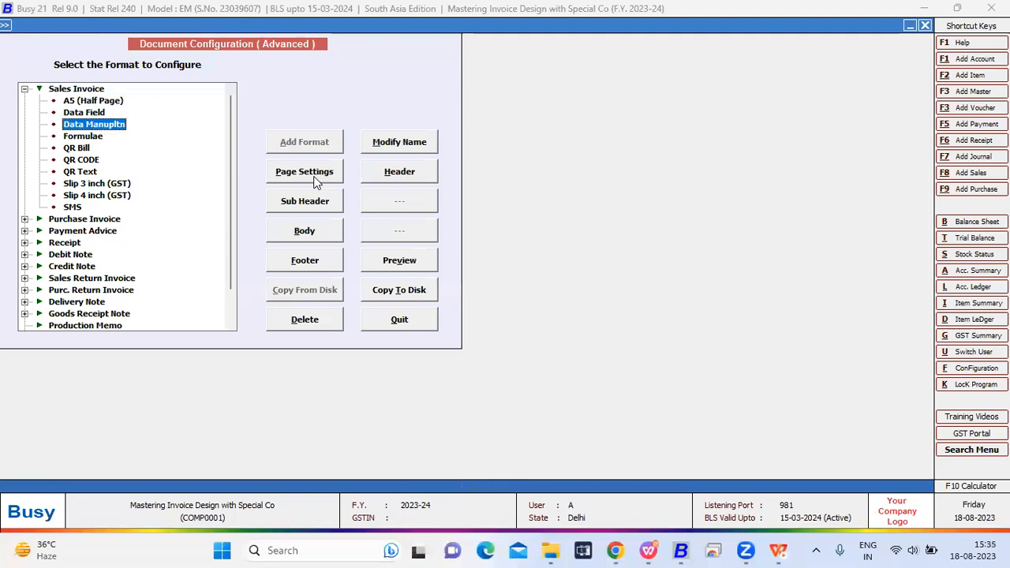
pyautogui.click(386, 179)
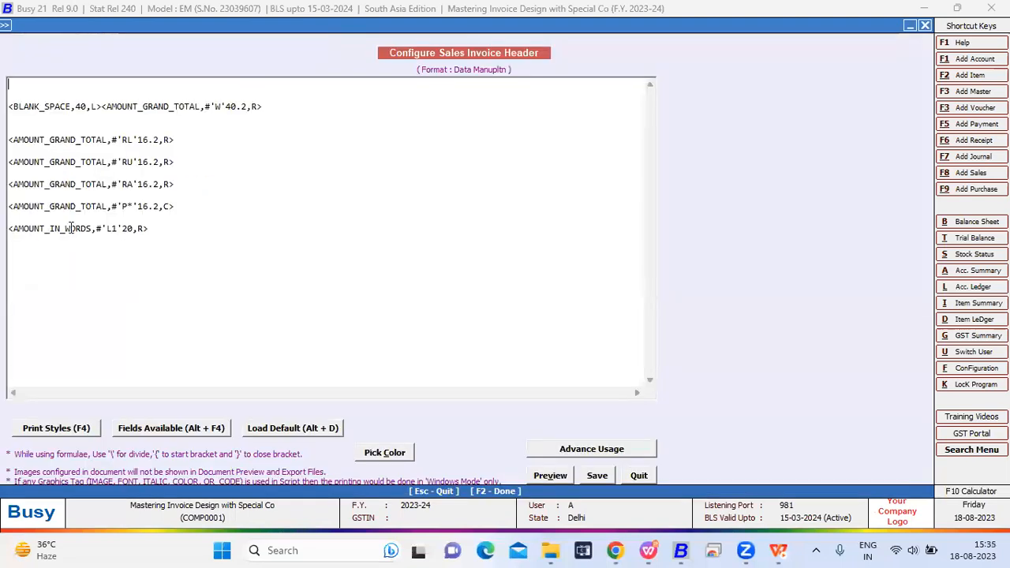
# - Examine the 'P*' modifier in the centre-aligned 16.2 grand total tag of the header
pyautogui.click(177, 206)
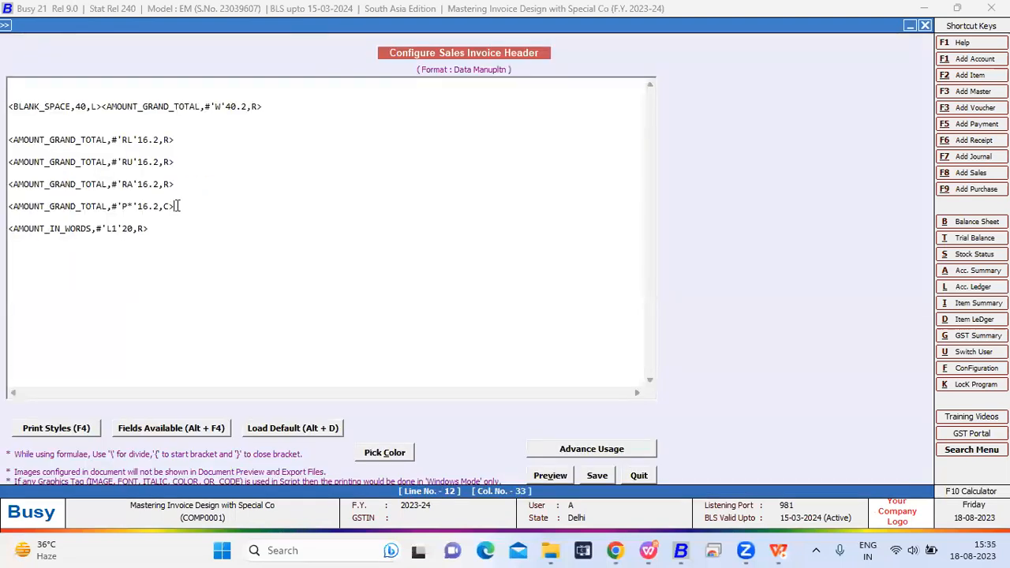
pyautogui.keyDown('shift'); pyautogui.click(7, 203); pyautogui.keyUp('shift')
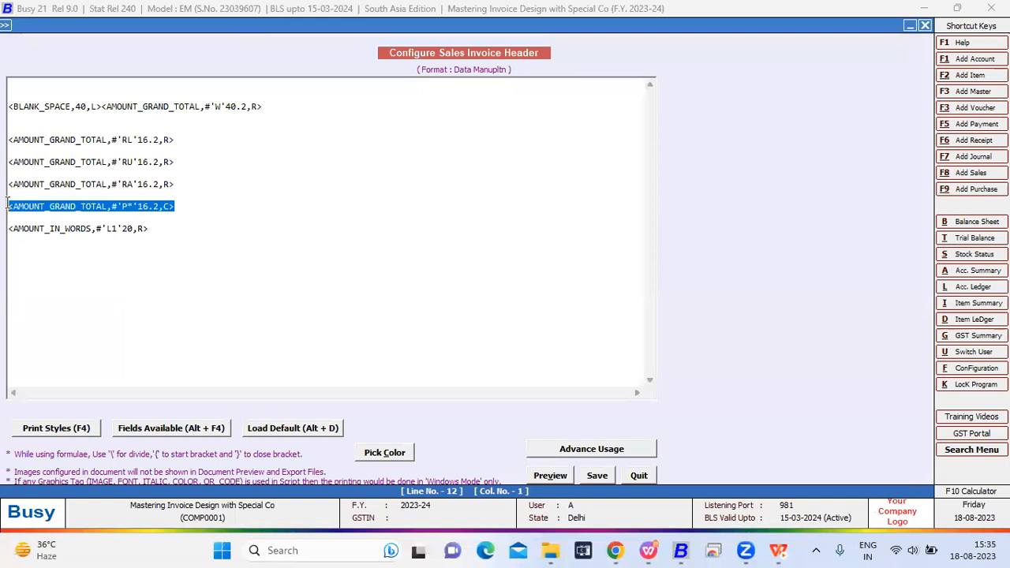
pyautogui.click(181, 219)
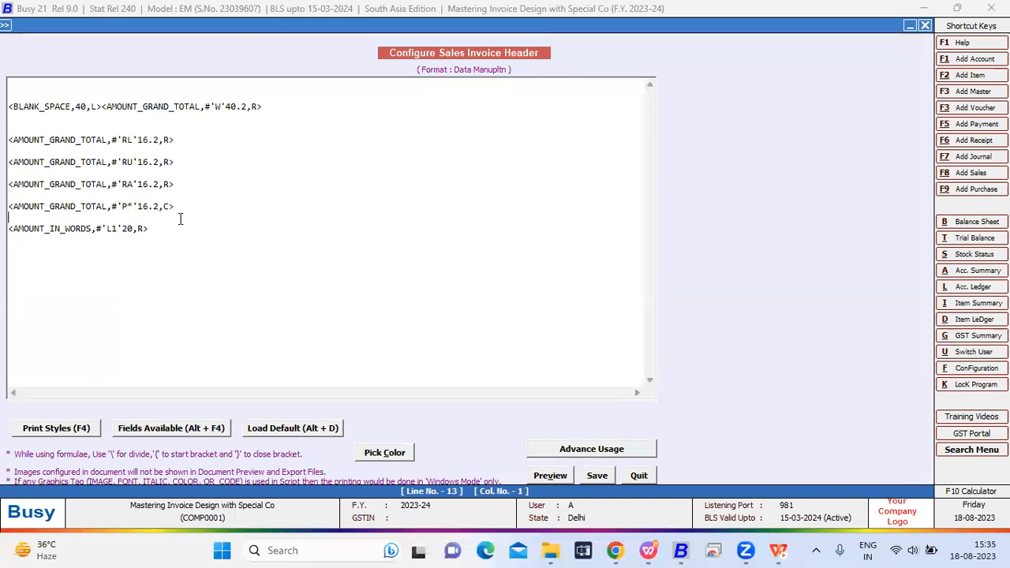
pyautogui.click(119, 206)
pyautogui.click(128, 206)
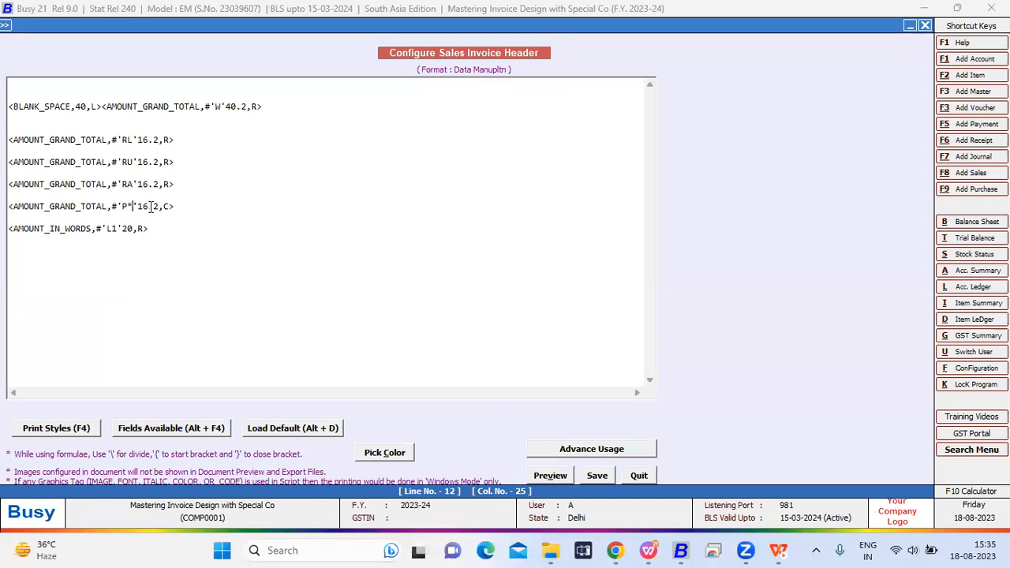
# - Set the alignment of the 'P*' grand total tag to L and save the header configuration
pyautogui.click(171, 206)
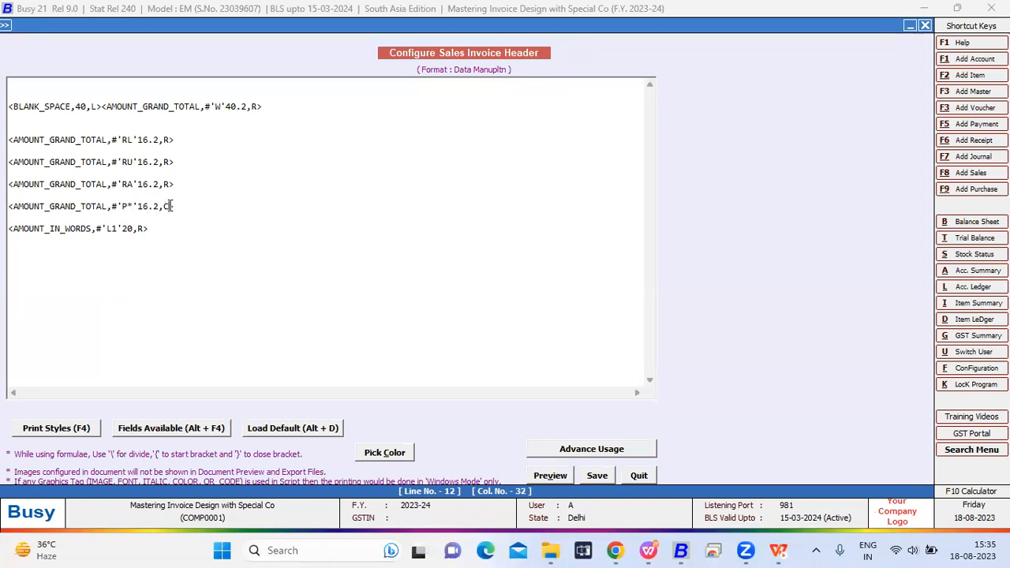
pyautogui.press('BackSpace')
pyautogui.write('L')
pyautogui.press('Escape')
pyautogui.press('Return')
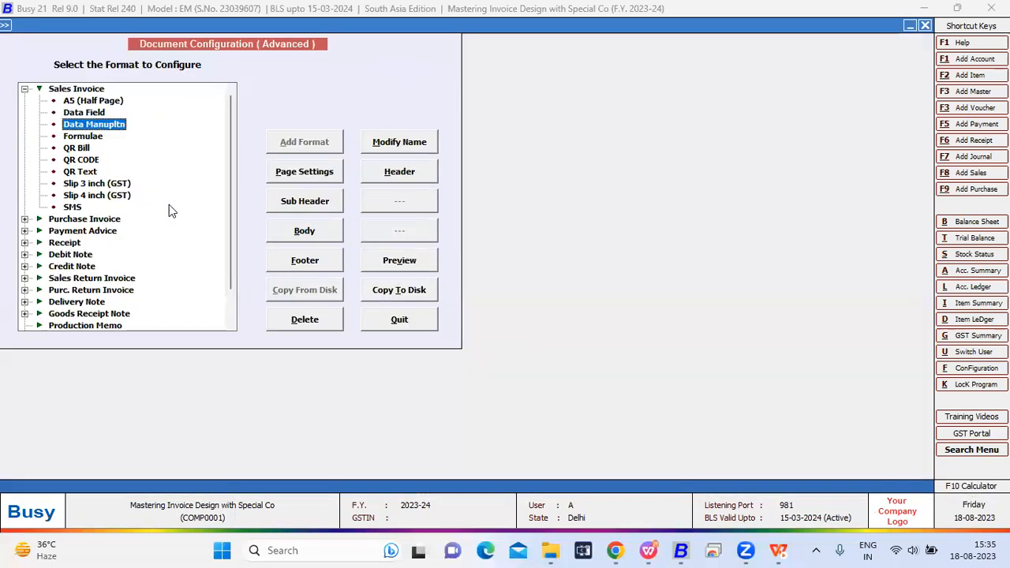
# - Reopen the saved sales voucher and preview it in the Data Manupltn format to check the left-aligned 'P*' padding
pyautogui.press('Escape')
pyautogui.press('Escape')
pyautogui.press('Return')
pyautogui.press('Return')
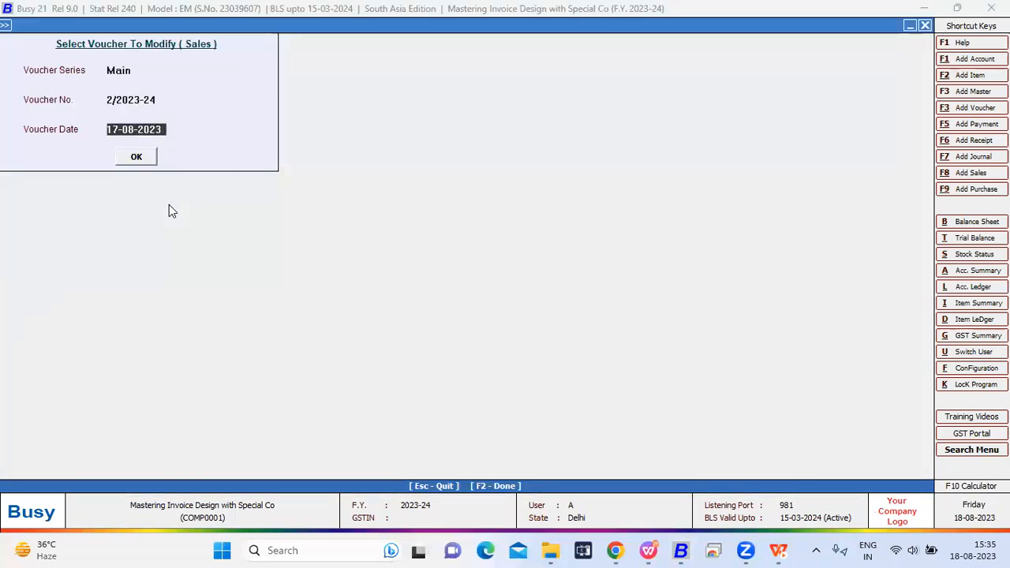
pyautogui.press('Return')
pyautogui.hotkey('alt', 'p')
pyautogui.press('Return')
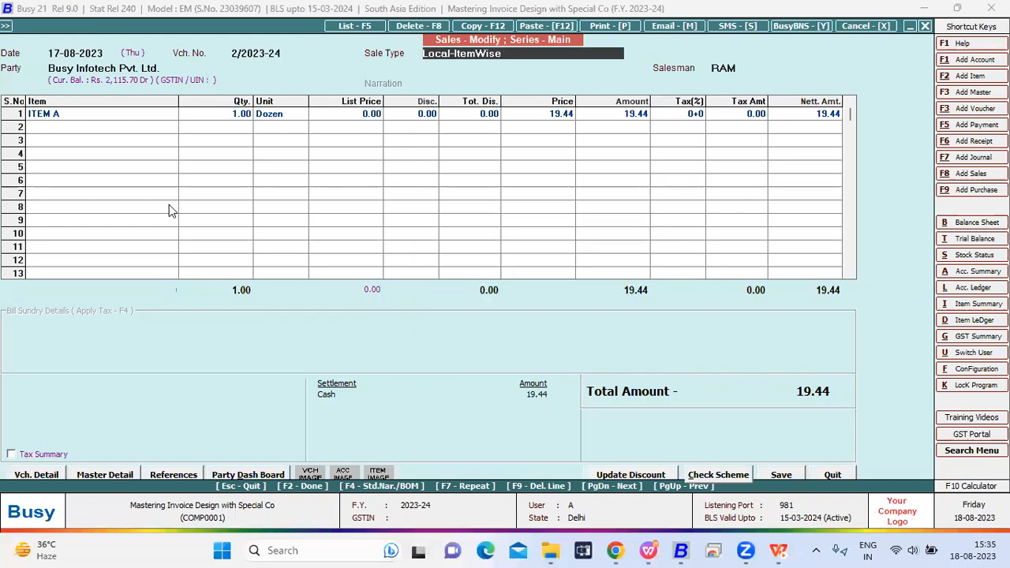
pyautogui.click(197, 132)
pyautogui.click(141, 142)
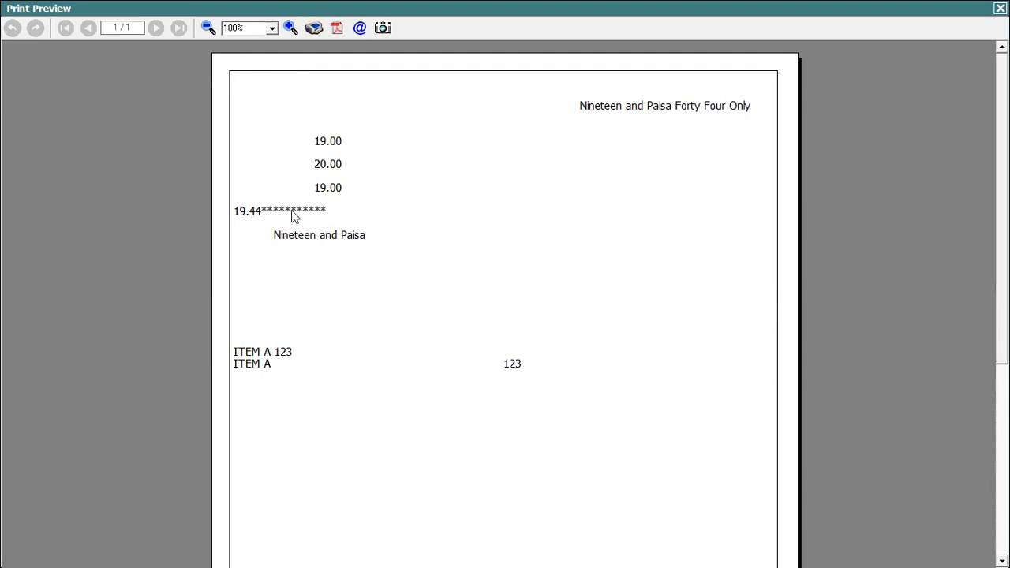
# - Close the preview and reopen the header of the Data Manupltn sales invoice format in the advanced document configuration
pyautogui.press('Escape')
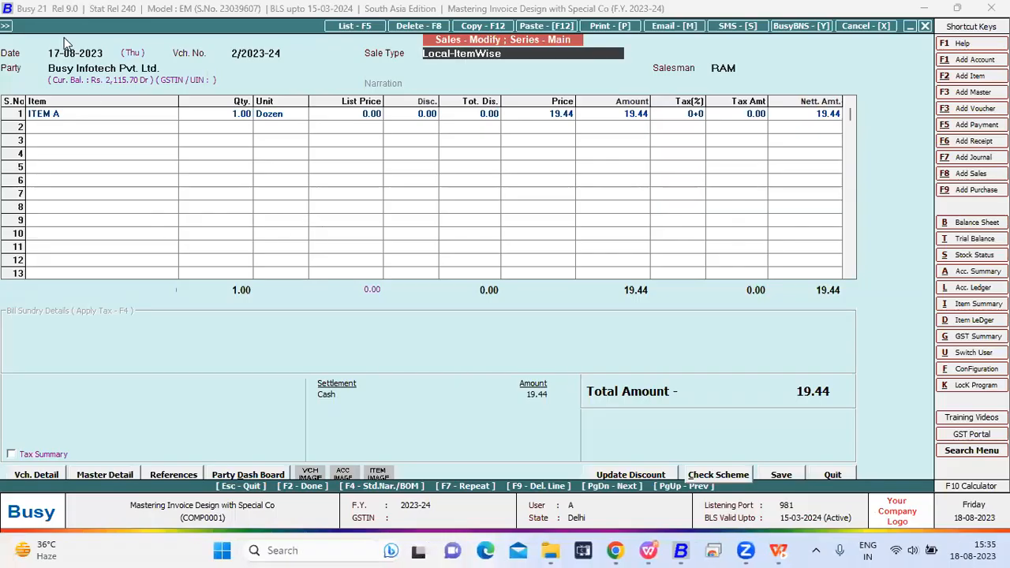
pyautogui.click(8, 30)
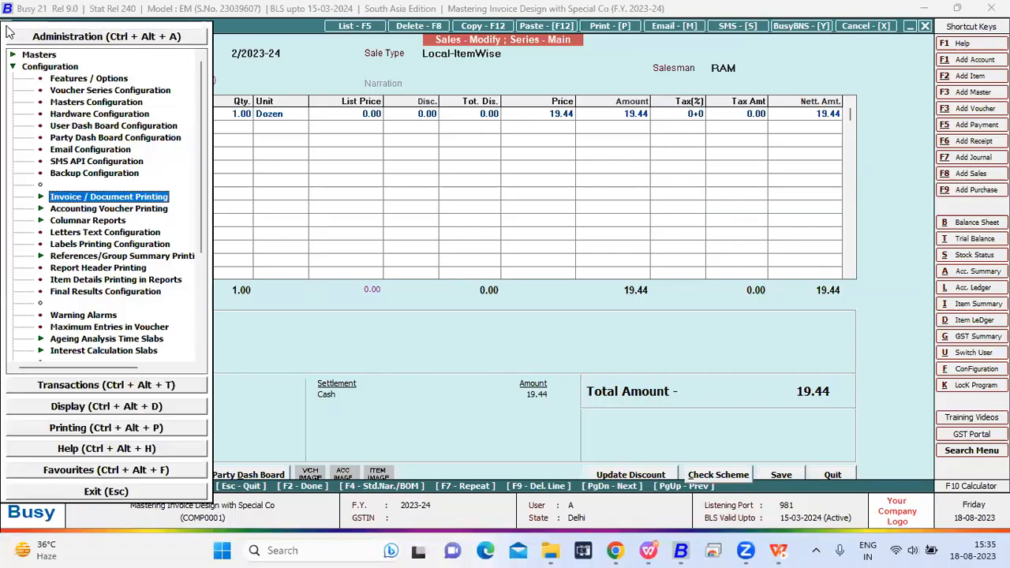
pyautogui.press('Return')
pyautogui.press('Right')
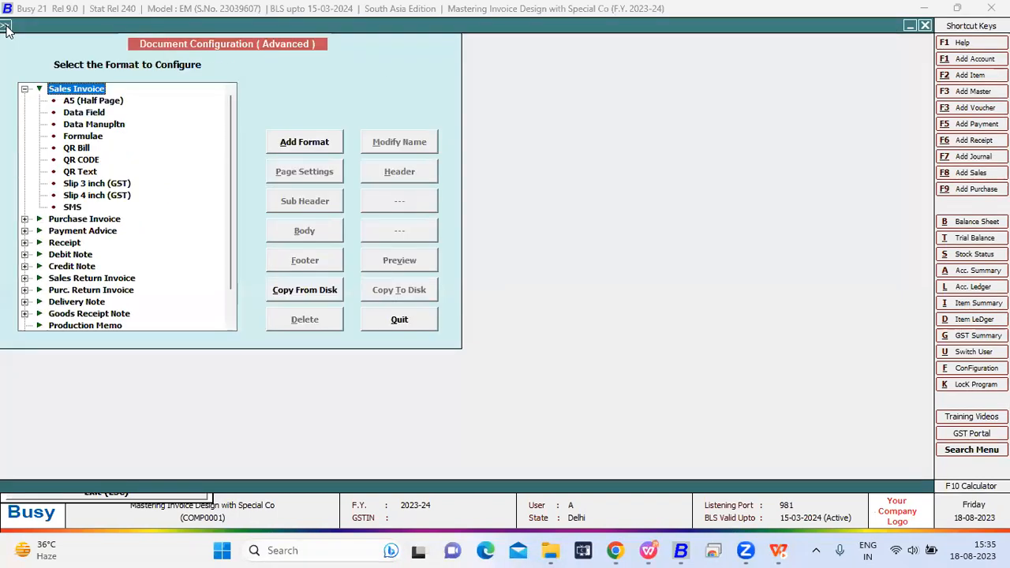
pyautogui.press('Down')
pyautogui.press('Down')
pyautogui.press('Down')
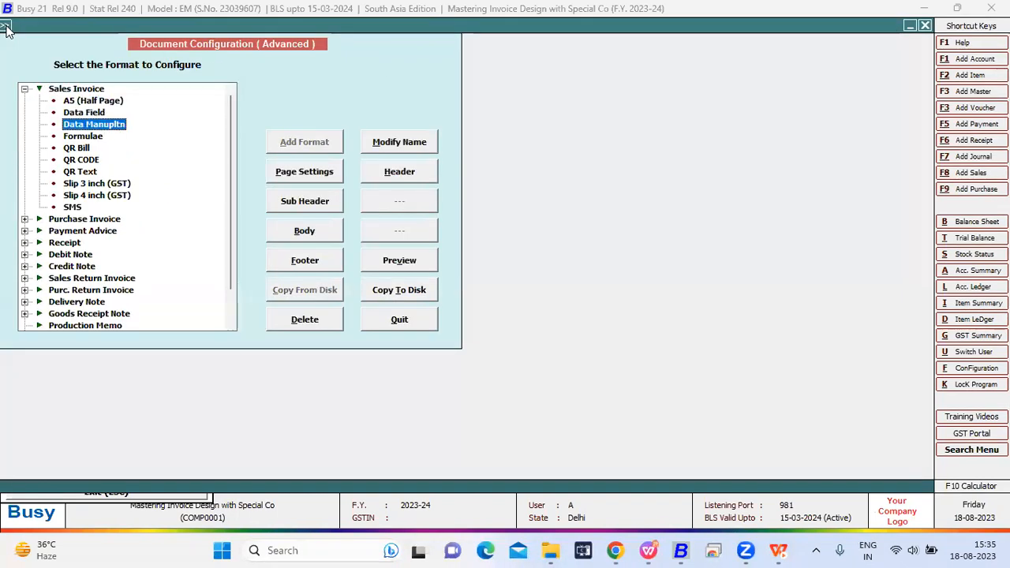
pyautogui.click(377, 176)
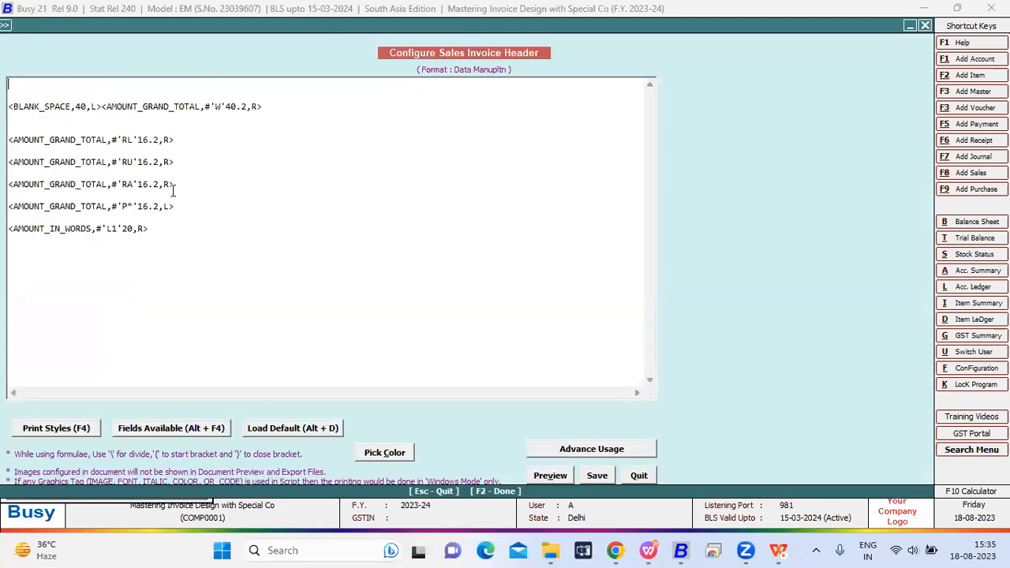
# - Set the alignment of the 'P*' grand total tag to C and save the header configuration
pyautogui.click(170, 202)
pyautogui.press('BackSpace')
pyautogui.write('C')
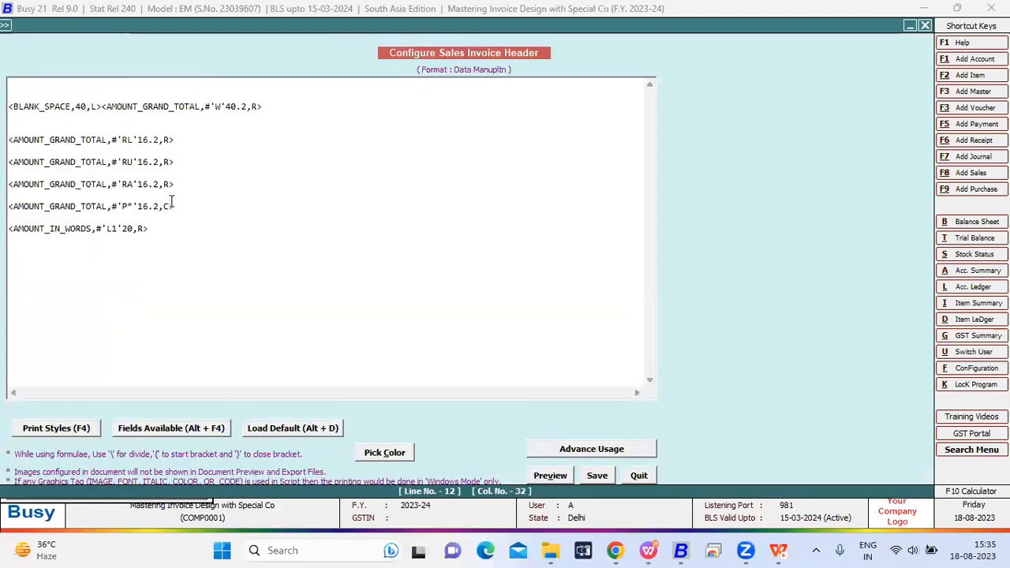
pyautogui.press('F2')
pyautogui.press('Return')
pyautogui.press('Escape')
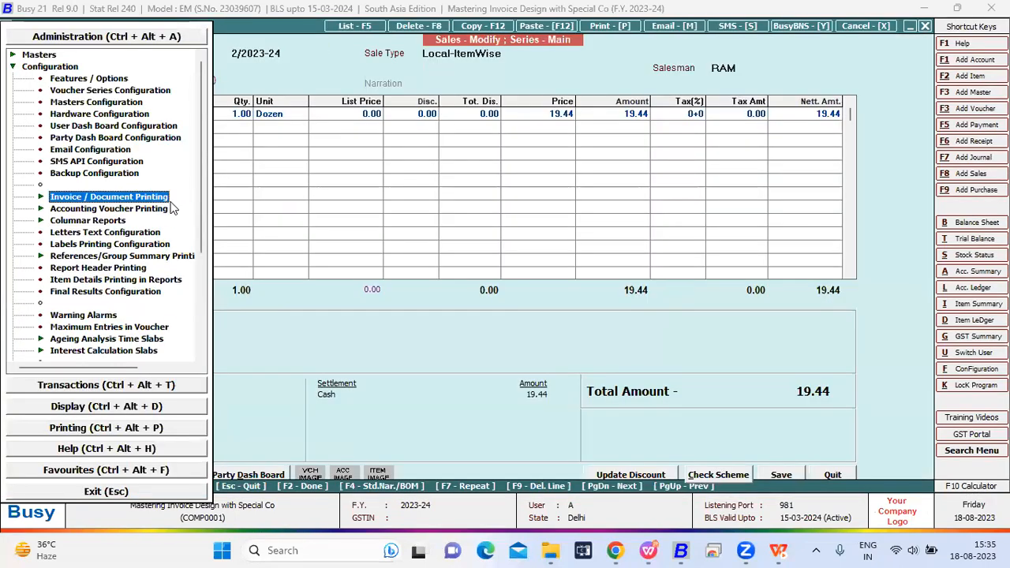
# - Return to the sales voucher and preview it in the Data Manupltn format to check the centre-aligned 'P*' padding
pyautogui.press('Escape')
pyautogui.press('Escape')
pyautogui.press('Escape')
pyautogui.hotkey('alt', 'p')
pyautogui.press('Escape')
pyautogui.hotkey('alt', 'p')
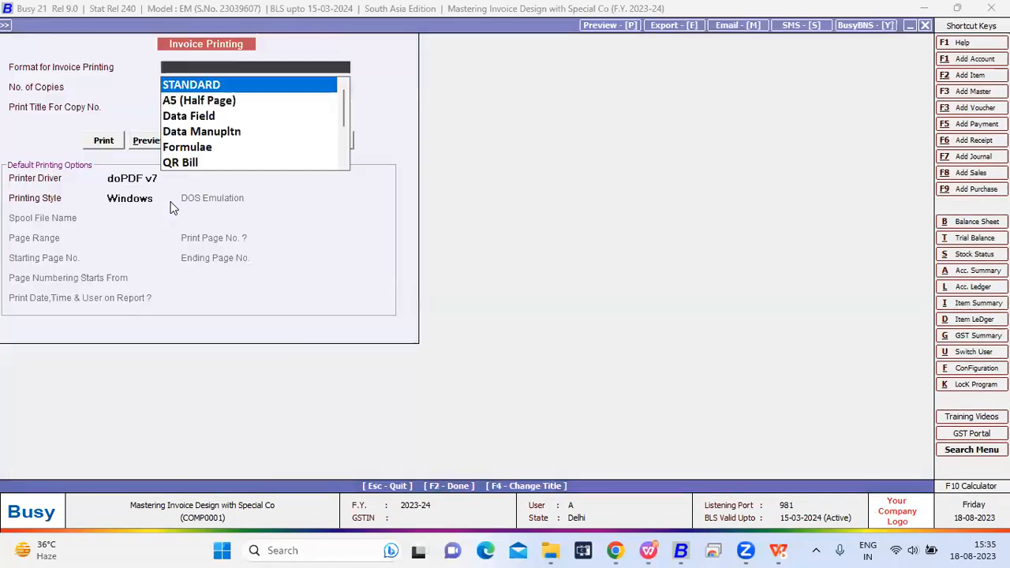
pyautogui.click(192, 134)
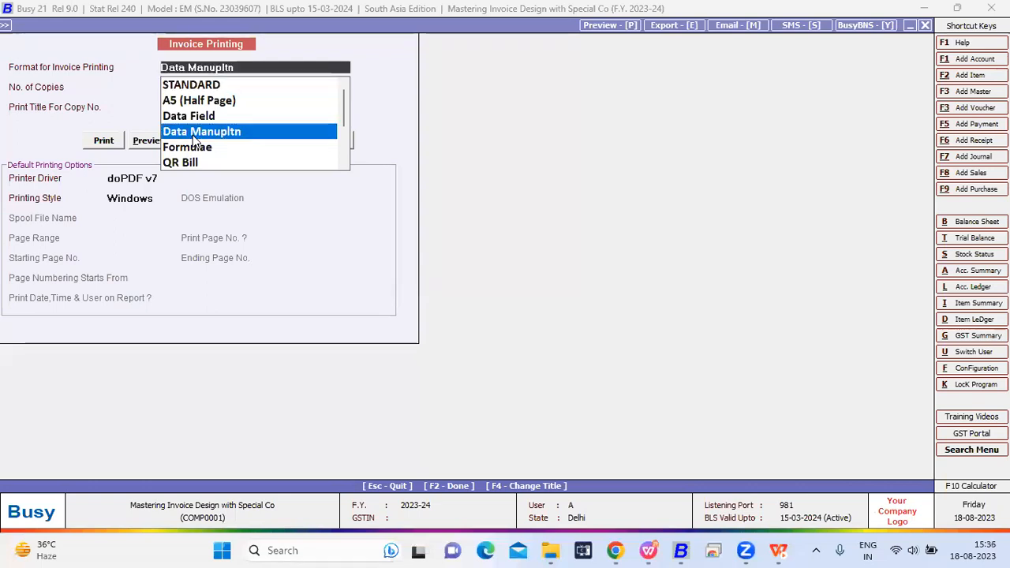
pyautogui.click(155, 145)
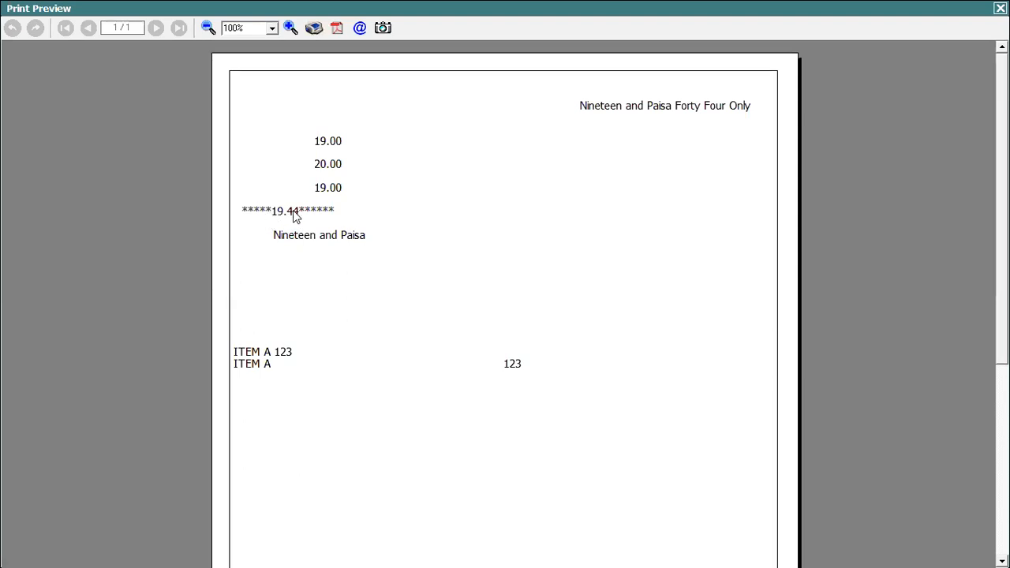
# - Leave the print preview and bring up the Data Manupltn sales invoice header for editing
pyautogui.press('Escape')
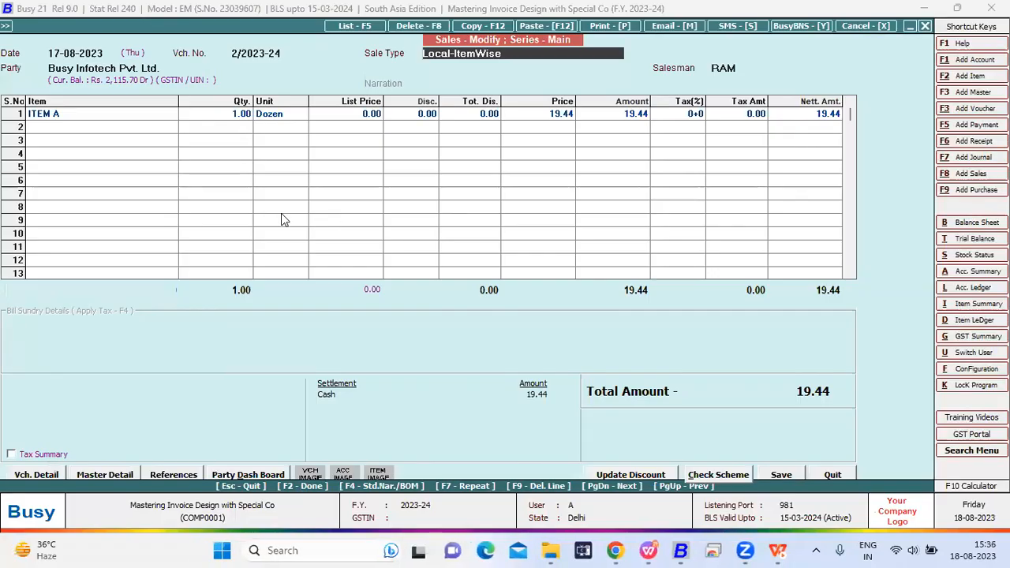
pyautogui.click(5, 25)
pyautogui.press('Return')
pyautogui.press('Down')
pyautogui.press('Return')
pyautogui.press('Down')
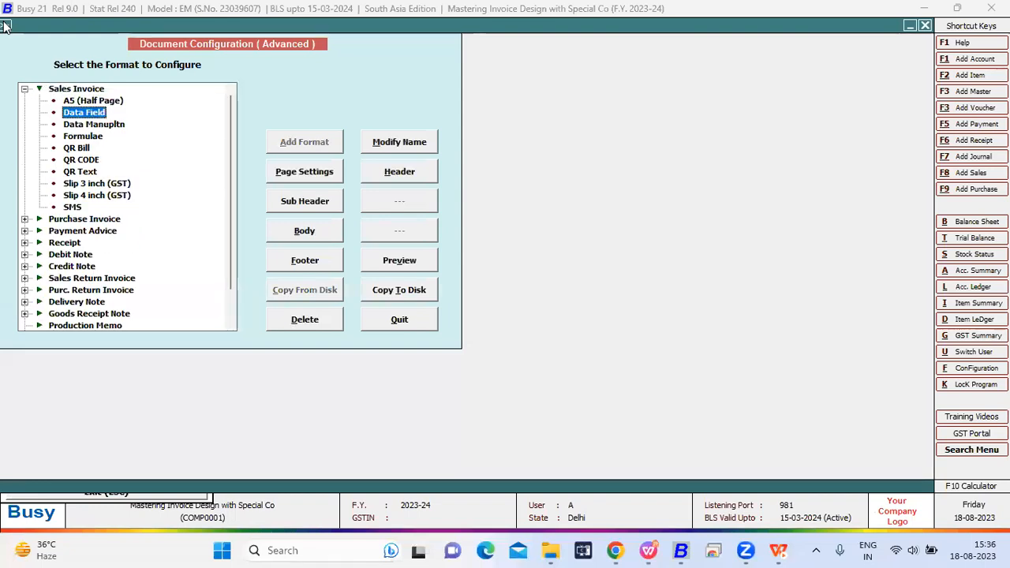
pyautogui.press('Down')
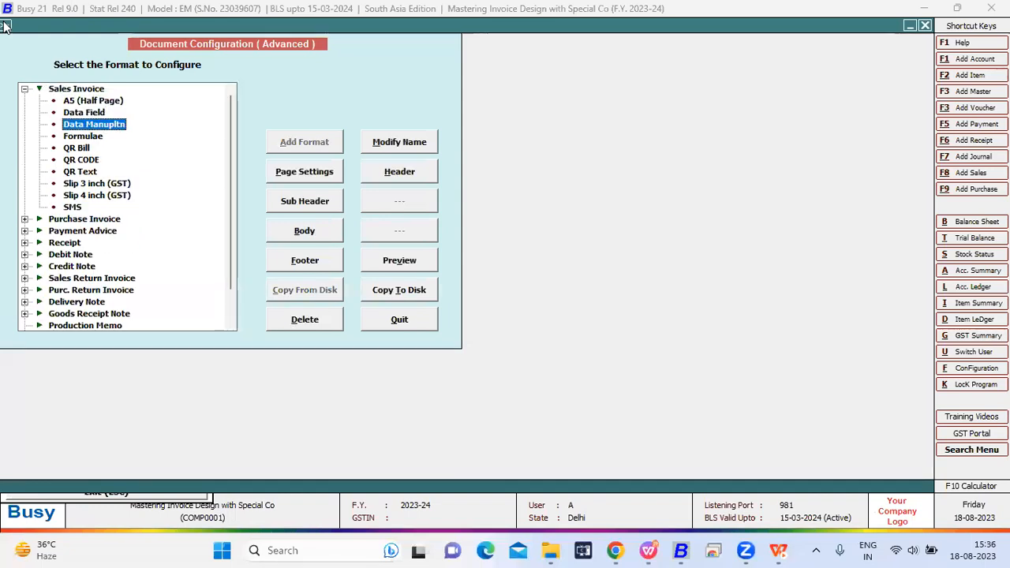
pyautogui.click(392, 171)
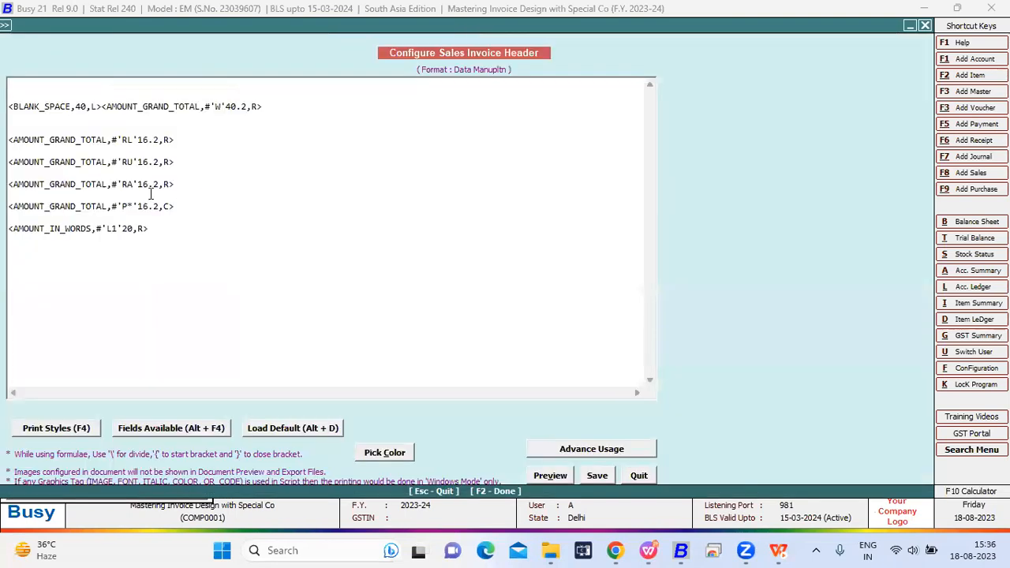
# - Change the padding modifier of the centre-aligned grand total tag to 'P-' and save the header configuration
pyautogui.click(134, 197)
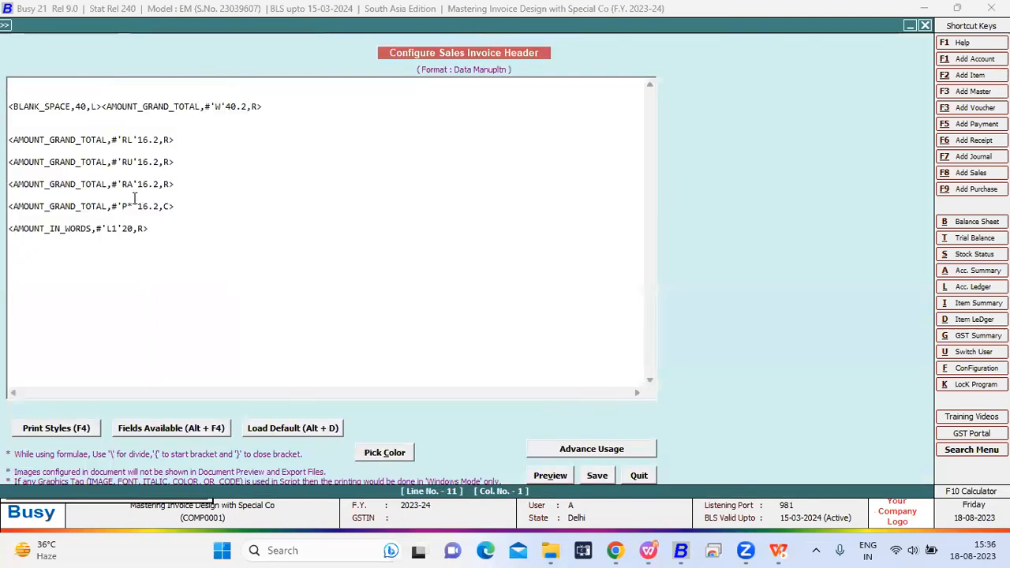
pyautogui.click(131, 206)
pyautogui.press('BackSpace')
pyautogui.write("'")
pyautogui.press('Escape')
pyautogui.press('Return')
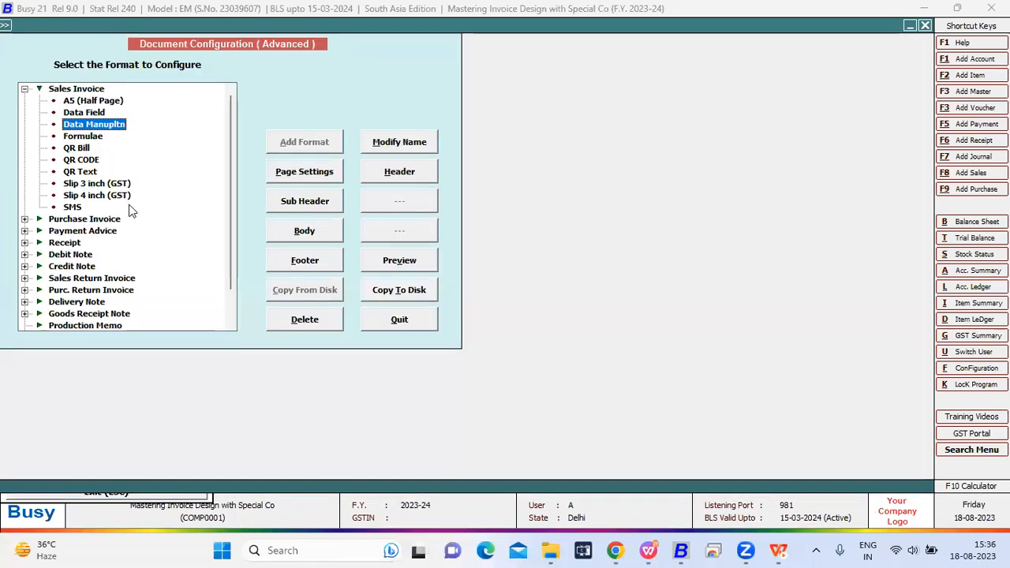
# - Preview the sales voucher in the Data Manupltn format to check how the 'P-' modifier pads the grand total
pyautogui.press('Escape')
pyautogui.press('Escape')
pyautogui.press('Escape')
pyautogui.hotkey('alt', 'p')
pyautogui.press('Return')
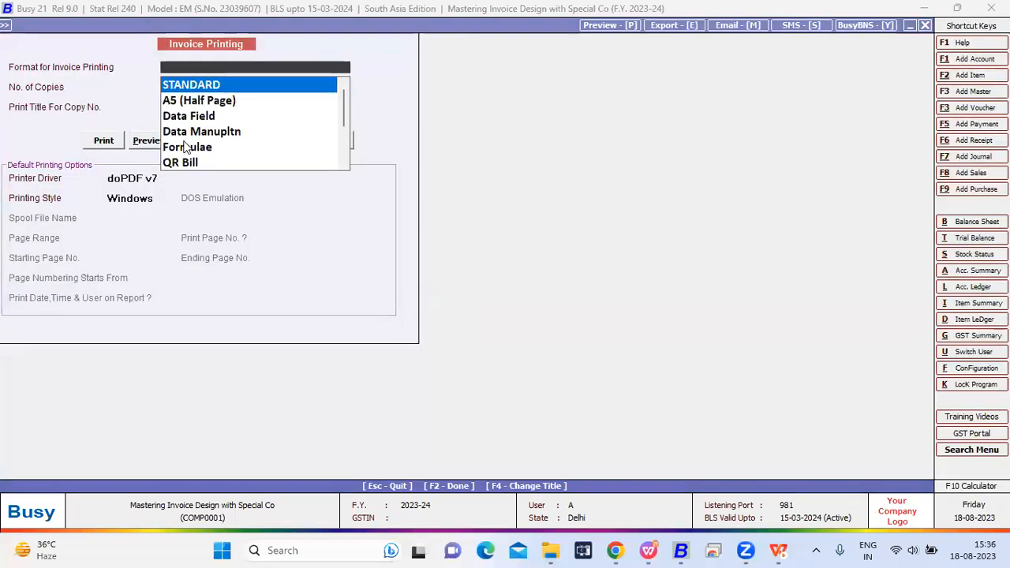
pyautogui.press('Down')
pyautogui.press('Down')
pyautogui.press('Down')
pyautogui.click(150, 142)
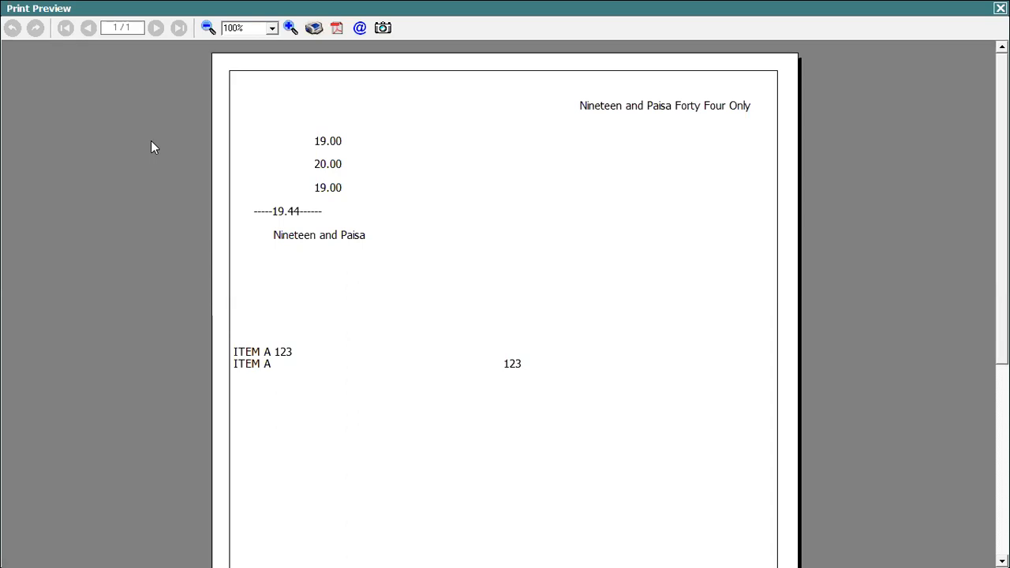
# - Exit the preview and open the Data Manupltn sales invoice header again in the advanced document configuration
pyautogui.press('Escape')
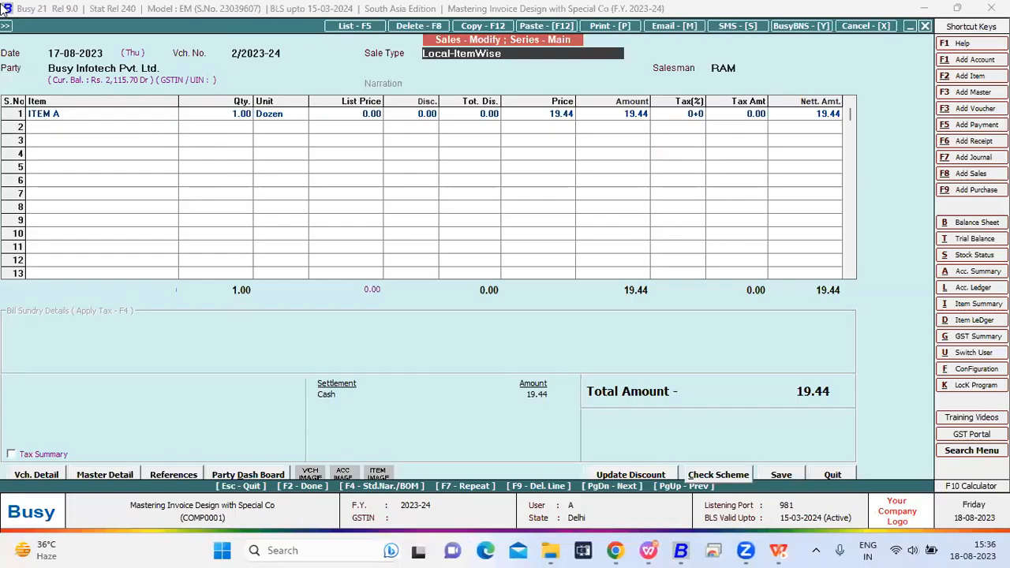
pyautogui.click(7, 26)
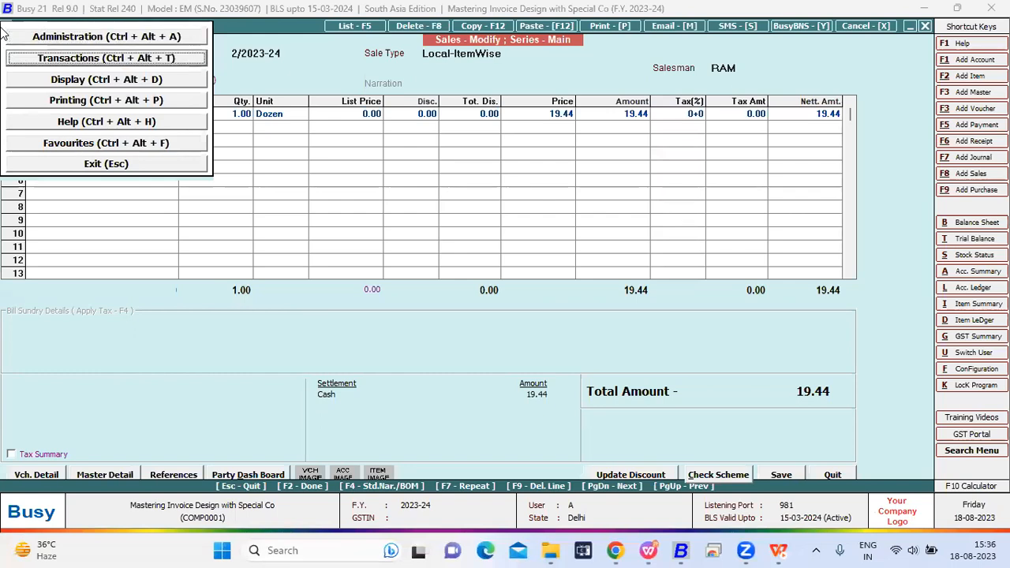
pyautogui.press('Return')
pyautogui.press('Return')
pyautogui.press('Return')
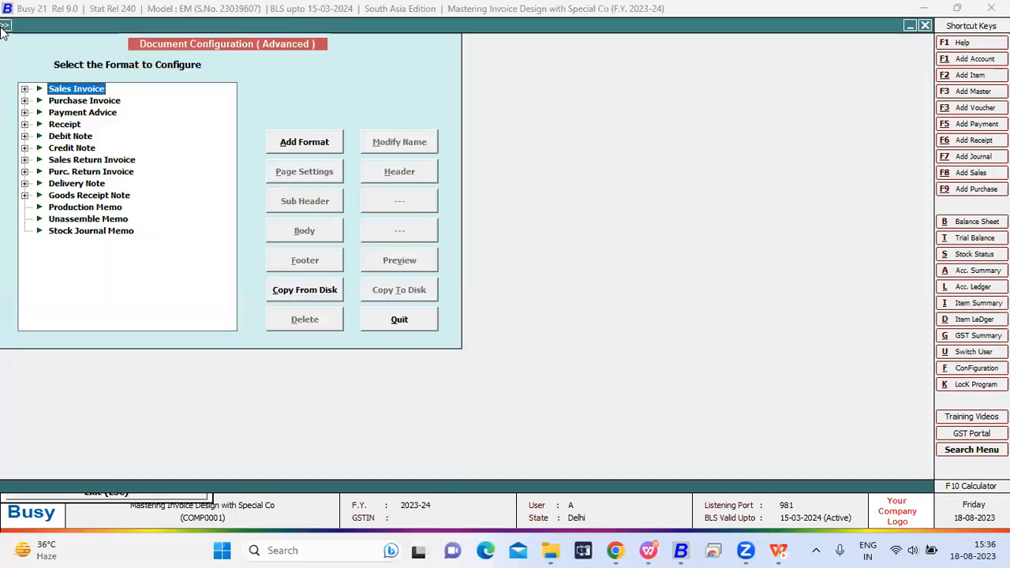
pyautogui.press('Down')
pyautogui.press('Down')
pyautogui.press('Down')
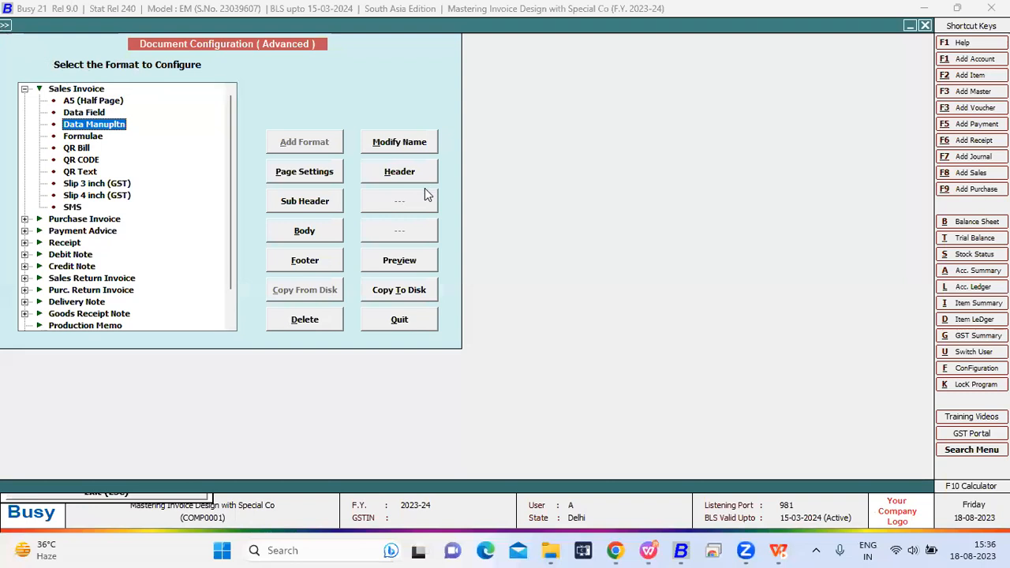
pyautogui.click(400, 168)
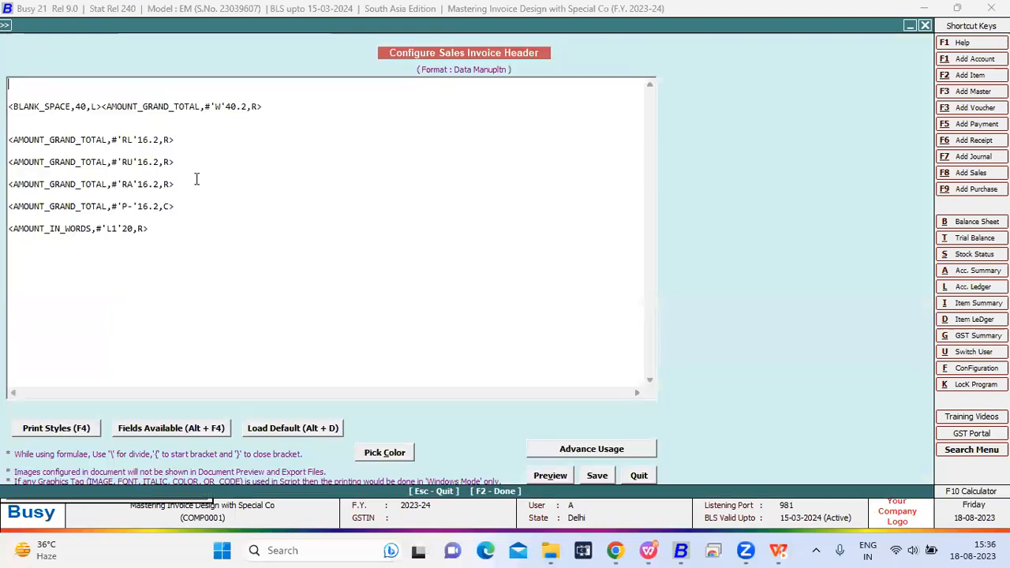
# - Try other padding characters, such as '*', '+' and '.', after the P in the 'P-' grand total tag
pyautogui.moveTo(197, 206); pyautogui.dragTo(9, 209)
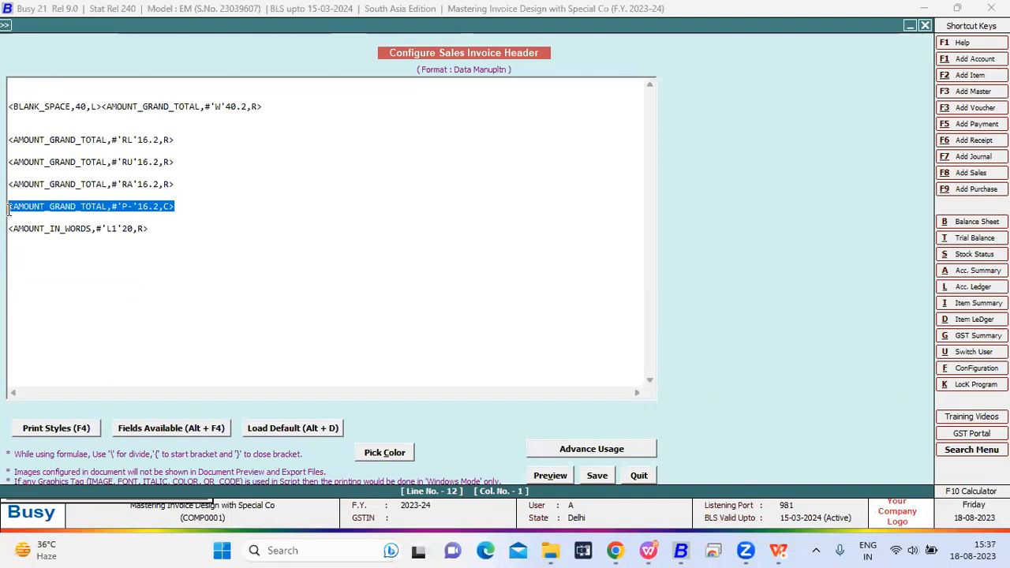
pyautogui.click(134, 208)
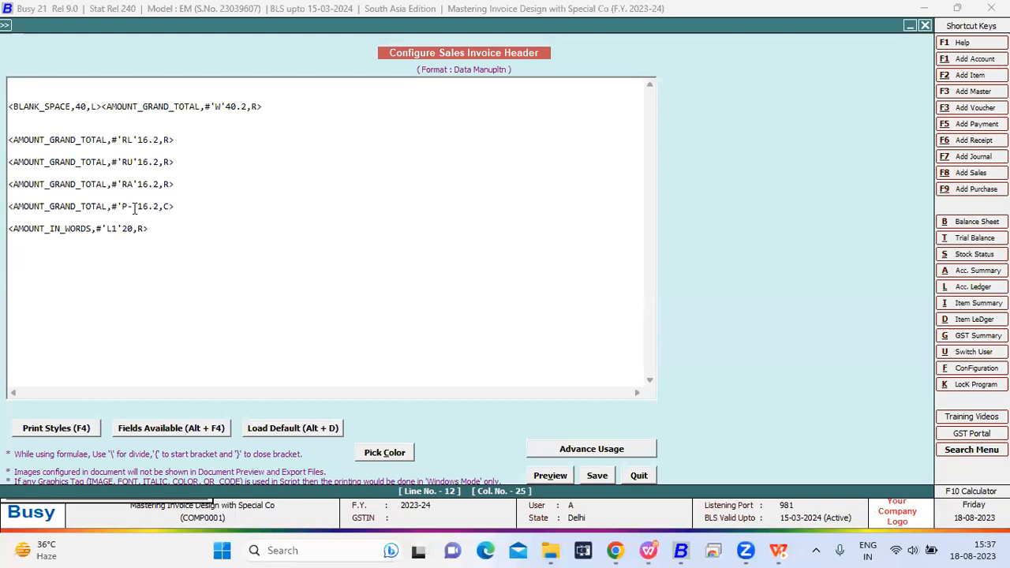
pyautogui.press('BackSpace')
pyautogui.write('*')
pyautogui.press('BackSpace')
pyautogui.write('+')
pyautogui.press('BackSpace')
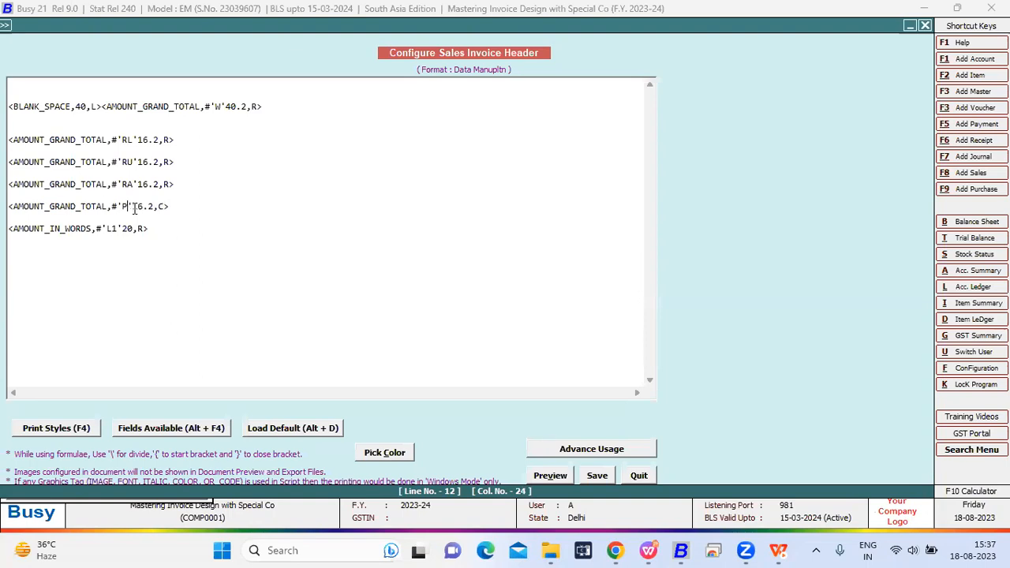
pyautogui.write('"')
pyautogui.press('BackSpace')
pyautogui.write('.')
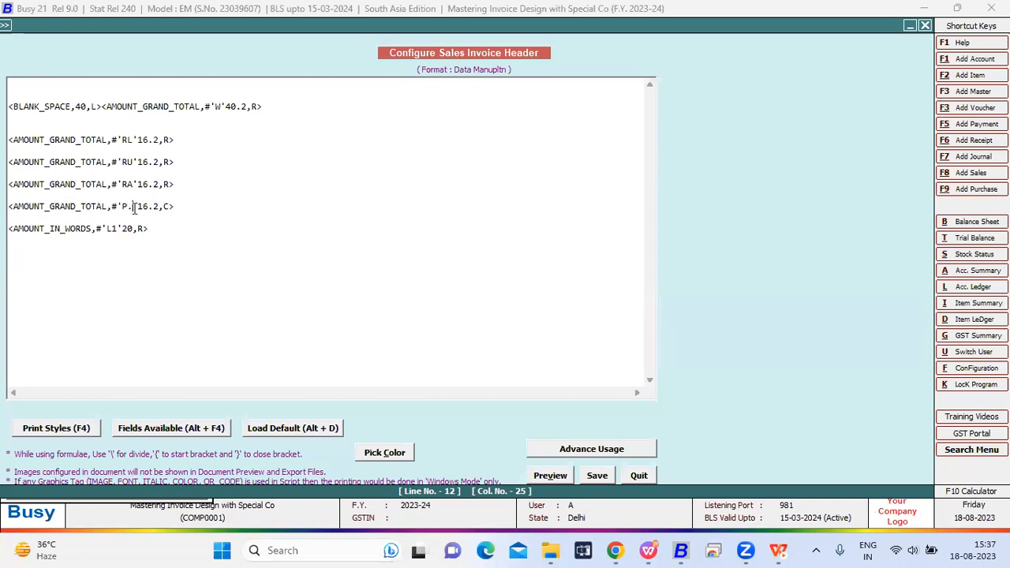
pyautogui.press('BackSpace')
pyautogui.write('}')
pyautogui.press('BackSpace')
# - Set the grand total tag's padding modifier to 'P*' and save the header configuration
pyautogui.write('*')
pyautogui.press('Right')
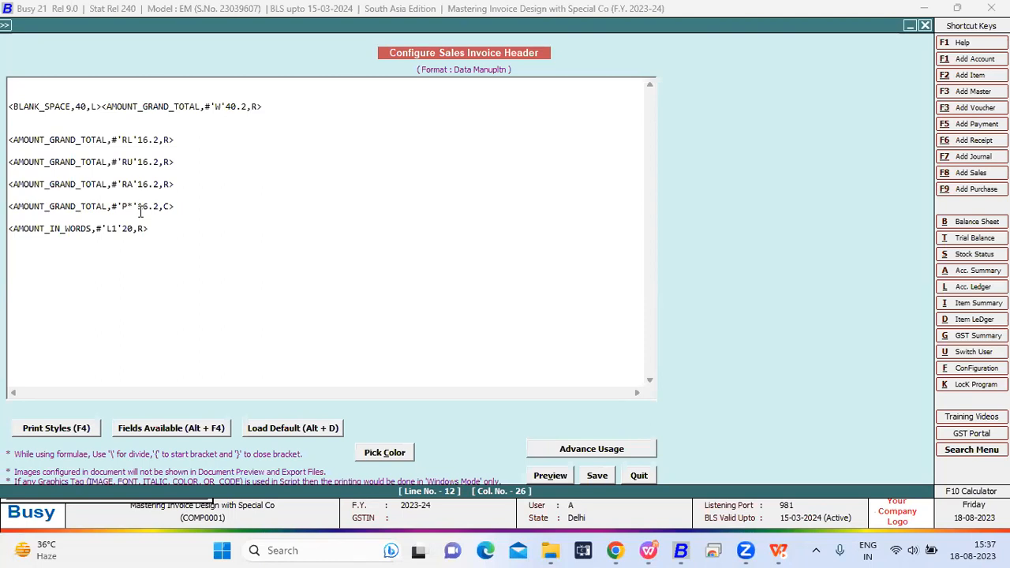
pyautogui.press('Escape')
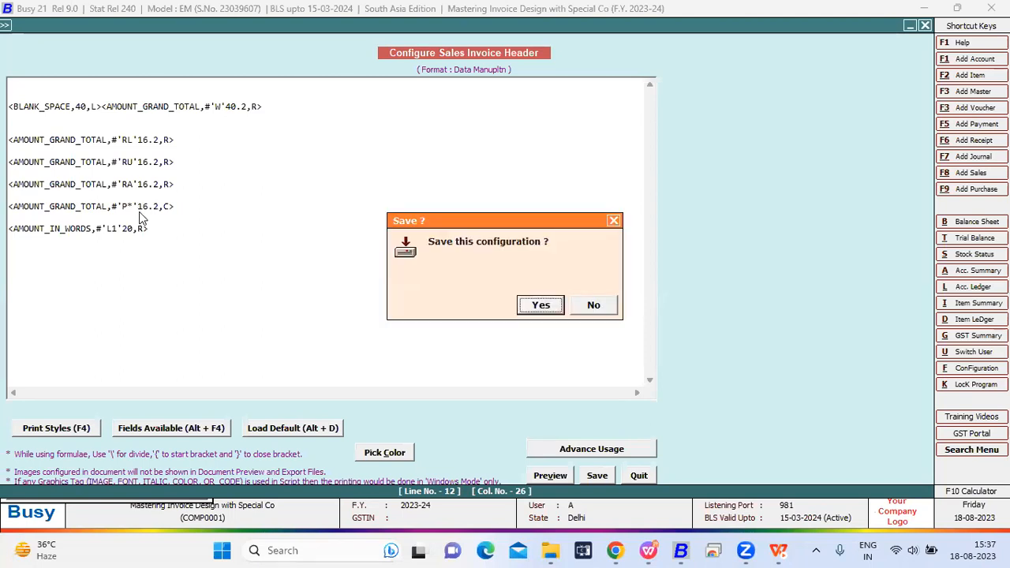
pyautogui.press('Return')
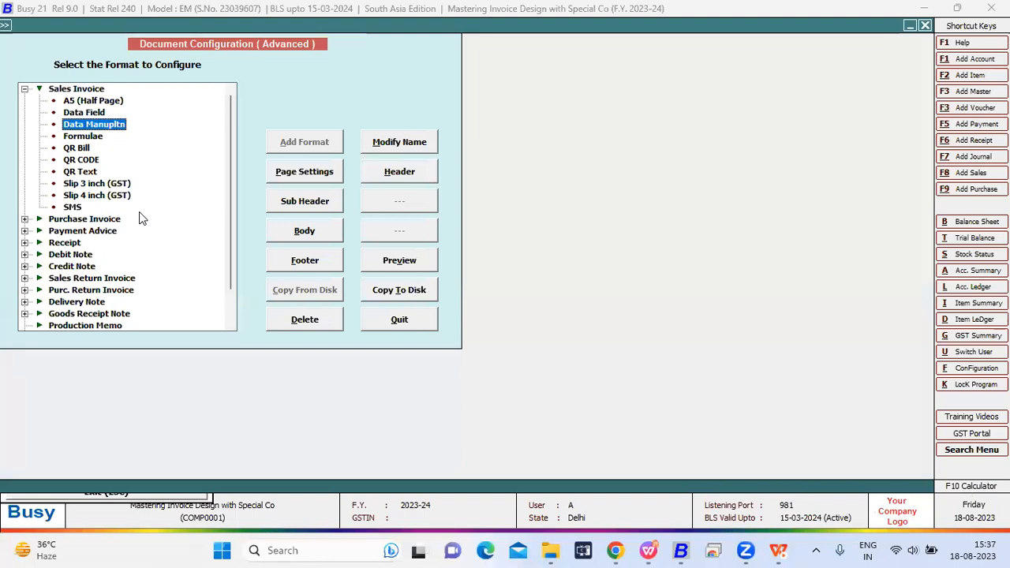
# - Leave the Data Manupltn header and open the sales invoice header of the Data Field format
pyautogui.click(426, 168)
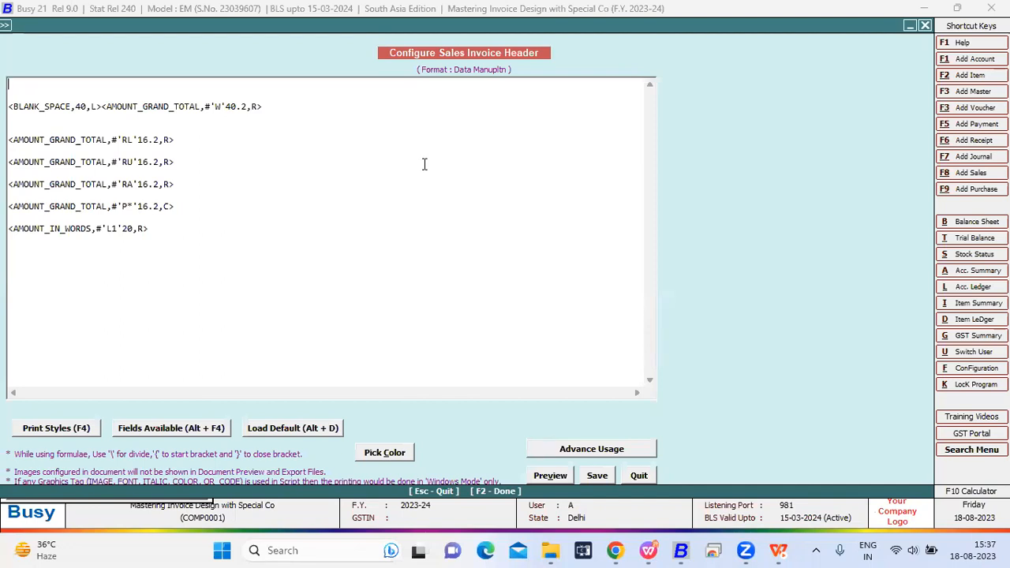
pyautogui.press('Escape')
pyautogui.click(76, 113)
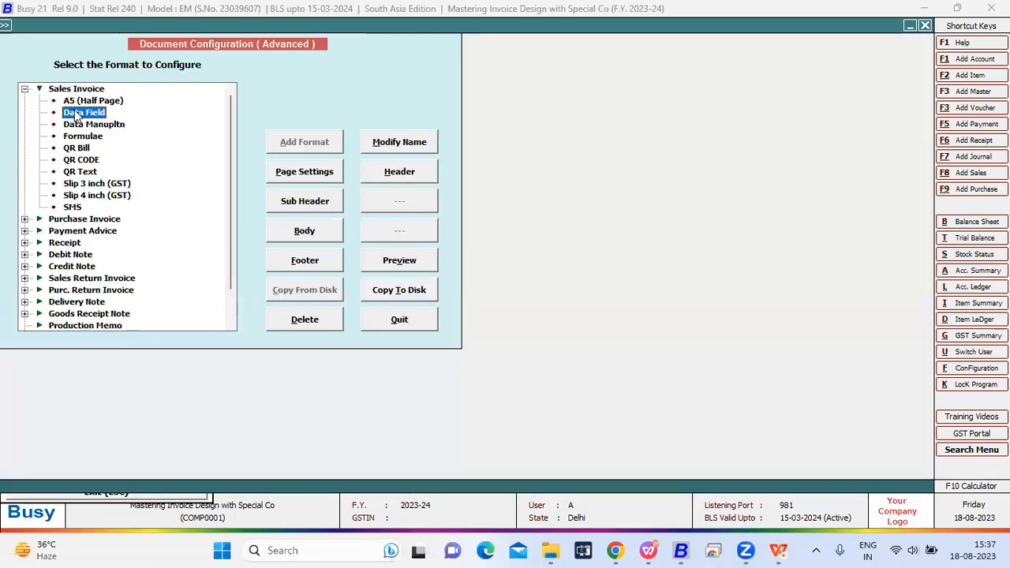
pyautogui.click(399, 171)
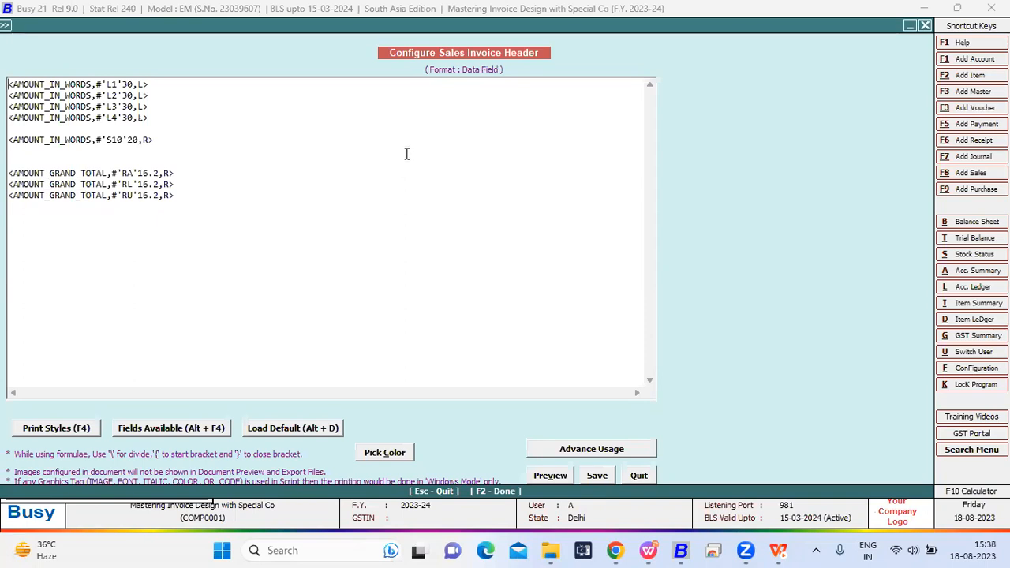
# - Examine the amount-in-words tag with the 'L1' modifier and its width in the Data Field header
pyautogui.moveTo(174, 85); pyautogui.dragTo(8, 84)
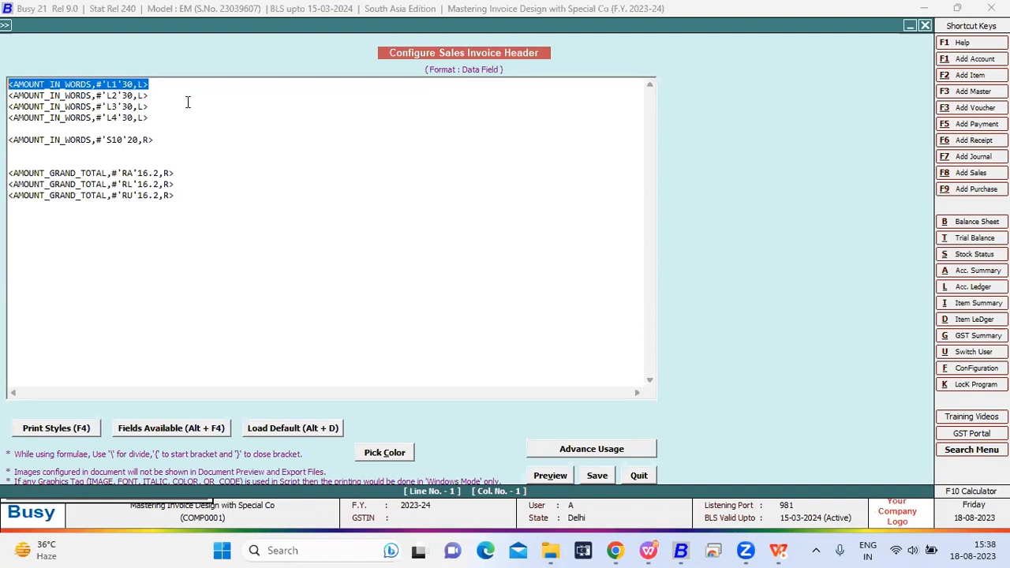
pyautogui.click(168, 86)
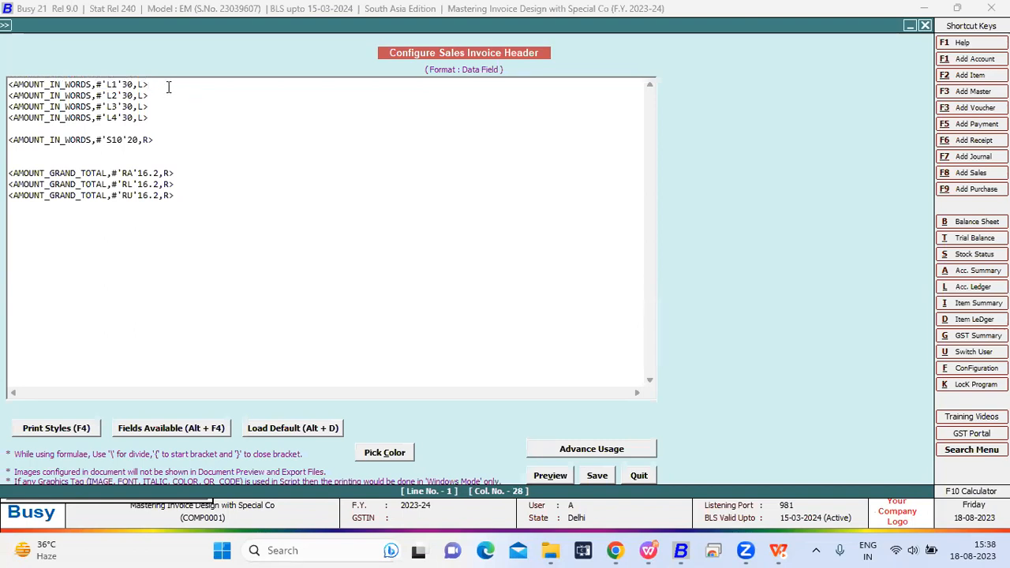
pyautogui.moveTo(10, 95)
pyautogui.mouseDown()
pyautogui.moveTo(37, 95)
pyautogui.moveTo(9, 84)
pyautogui.mouseUp()
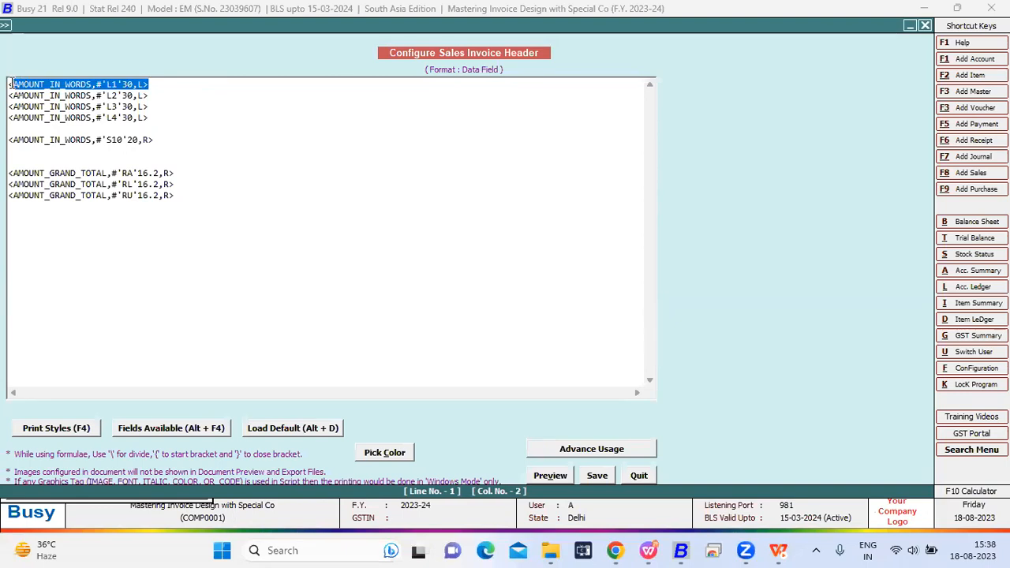
pyautogui.click(171, 82)
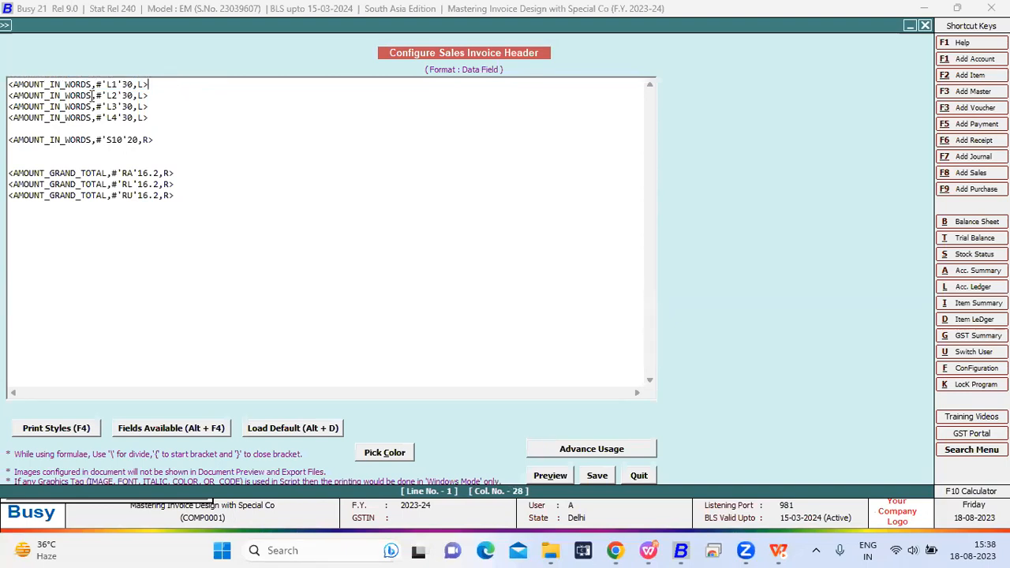
pyautogui.click(103, 83)
pyautogui.press('Right')
pyautogui.press('Right')
pyautogui.press('Right')
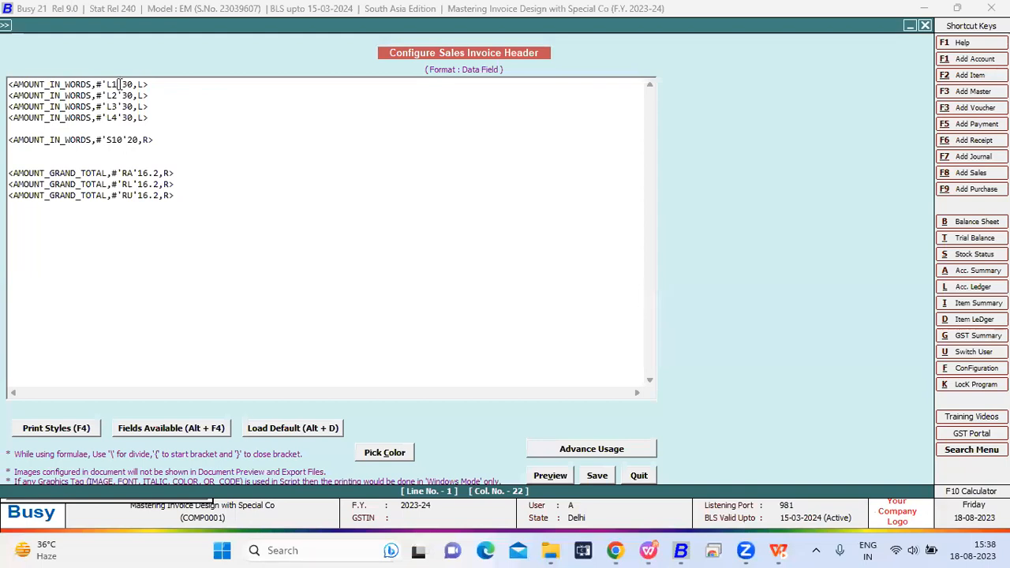
pyautogui.press('Right')
# - Examine the 'L2', 'L3' and 'L4' modifiers in the following amount-in-words tags
pyautogui.press('Down')
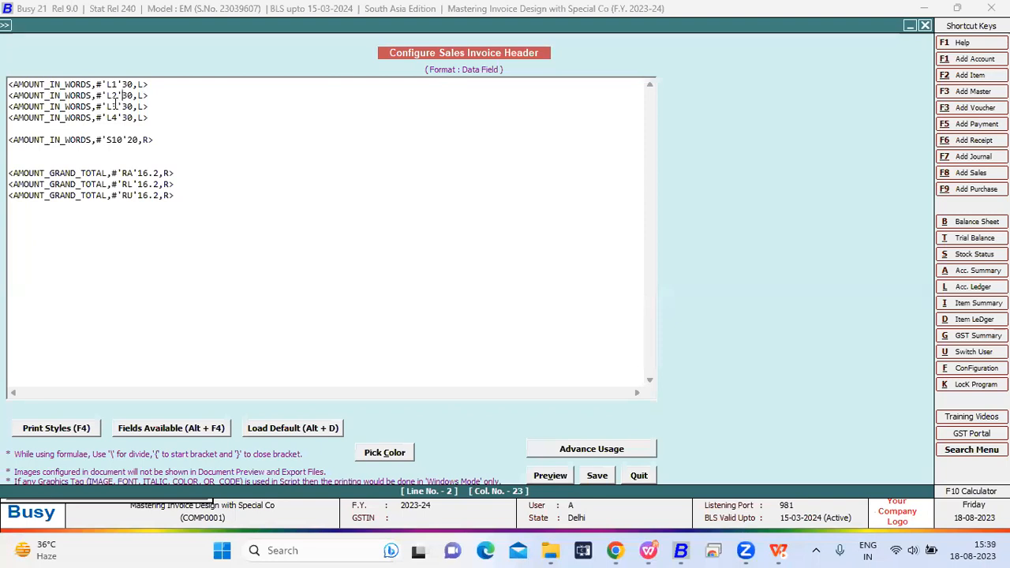
pyautogui.press('Down')
pyautogui.hotkey('shift', 'Right')
pyautogui.click(115, 105)
pyautogui.moveTo(117, 106); pyautogui.dragTo(105, 105)
pyautogui.click(123, 117)
pyautogui.moveTo(124, 117); pyautogui.dragTo(106, 116)
pyautogui.press('Left')
# - Save the Data Field header configuration and return to the open sales voucher
pyautogui.click(595, 475)
pyautogui.press('Escape')
pyautogui.press('Escape')
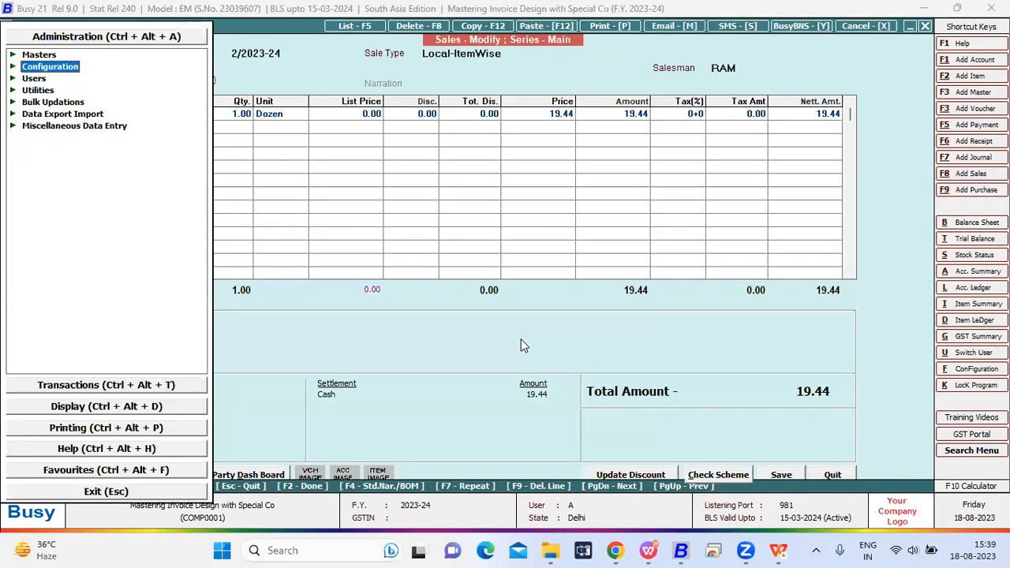
pyautogui.press('Escape')
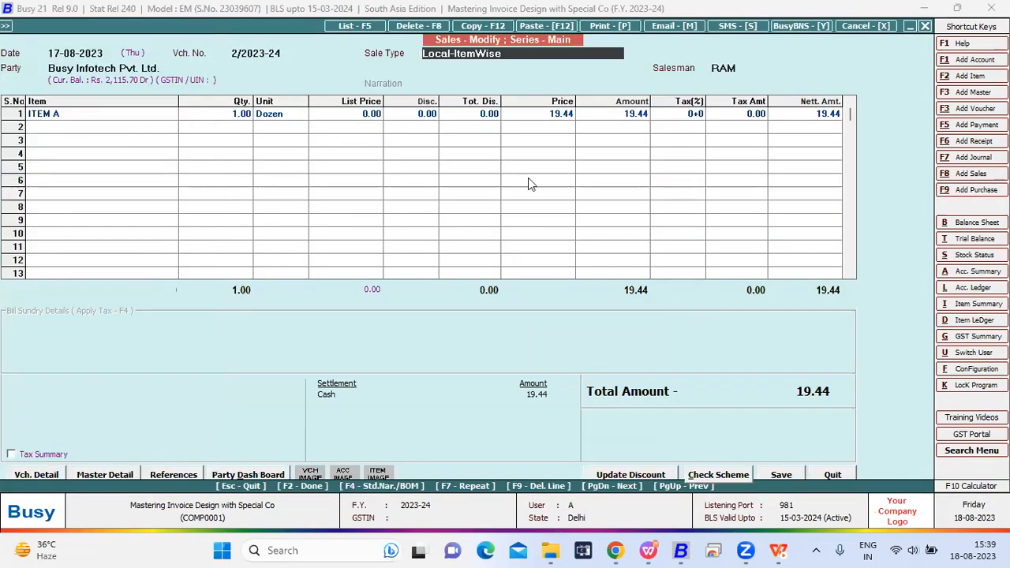
# - Close the current sales voucher and open sales voucher number 1 for modification
pyautogui.click(556, 127)
pyautogui.click(552, 117)
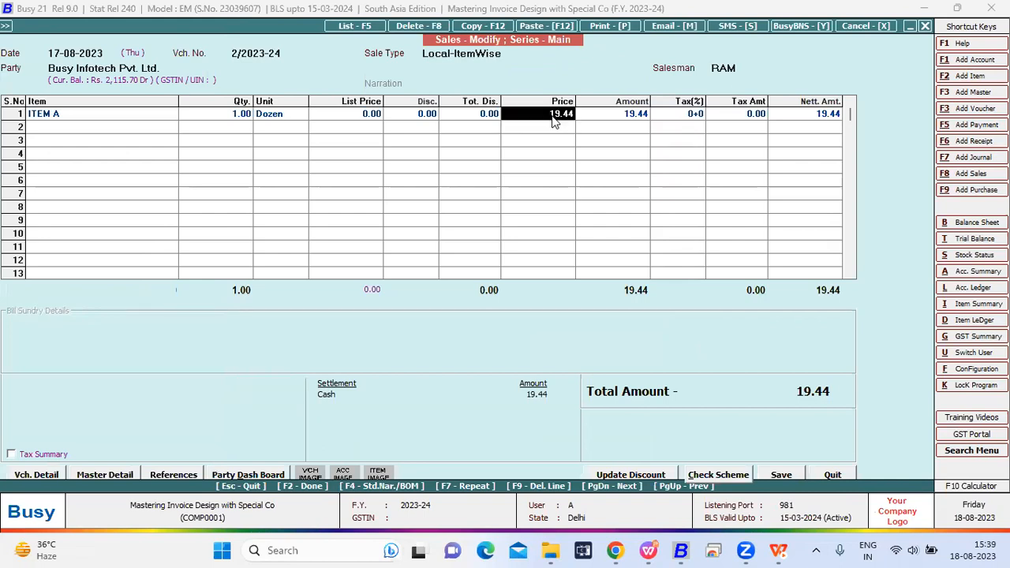
pyautogui.press('Escape')
pyautogui.press('Return')
pyautogui.press('Return')
pyautogui.write('1')
pyautogui.press('Return')
pyautogui.press('Return')
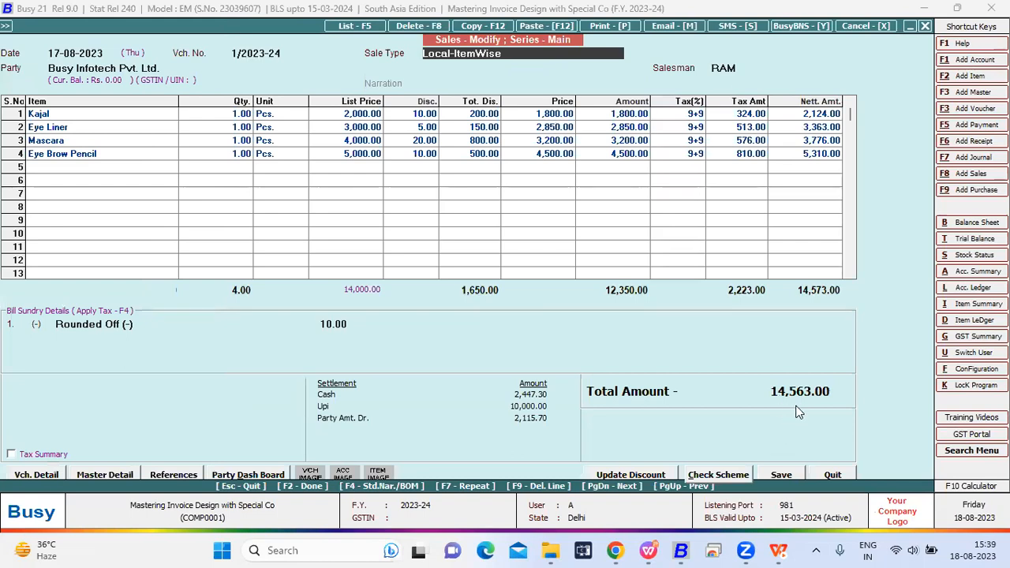
# - Preview the sales voucher in the Data Field format to check the amount in words split over lines
pyautogui.hotkey('alt', 'p')
pyautogui.press('Return')
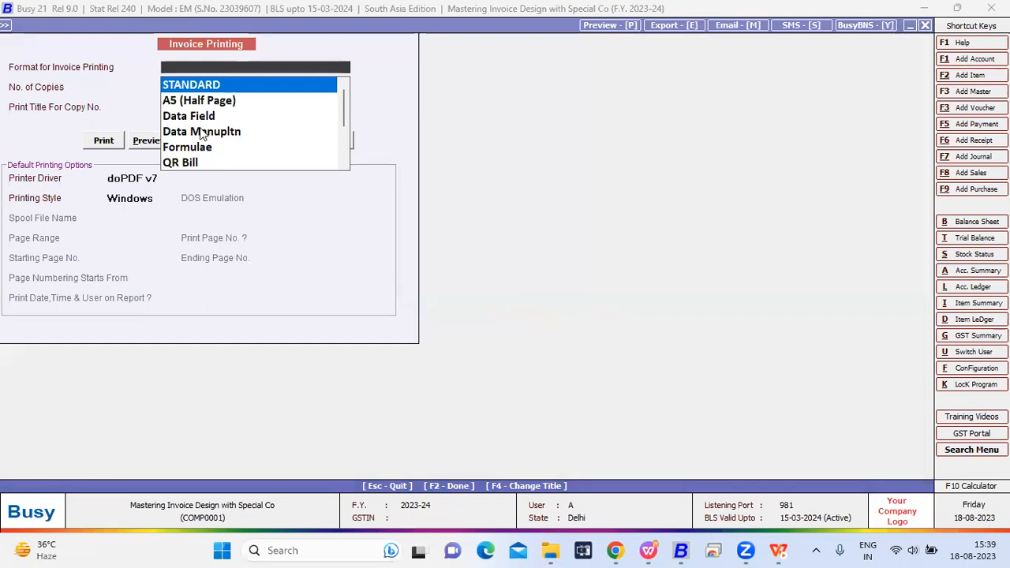
pyautogui.press('Down')
pyautogui.press('Down')
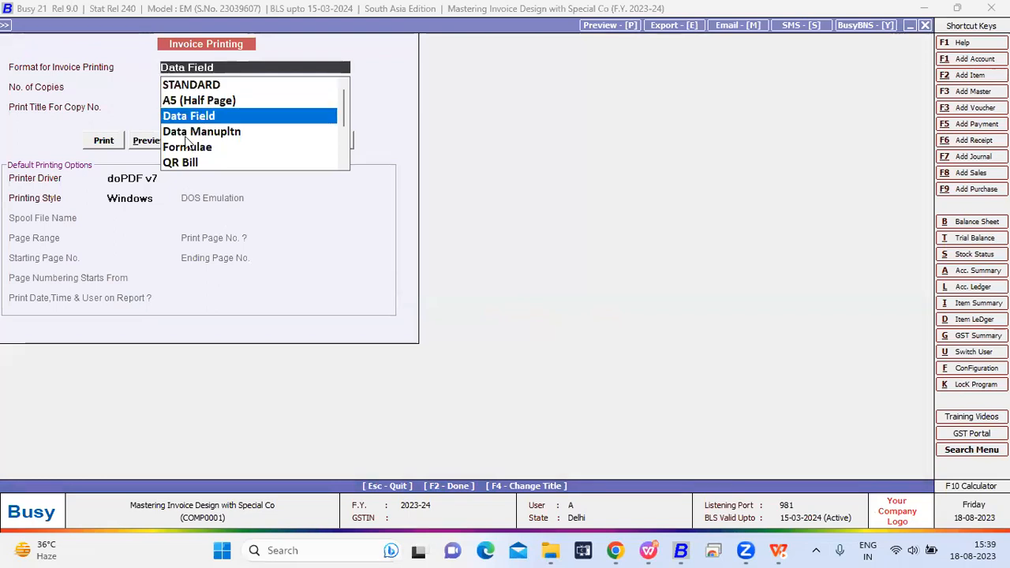
pyautogui.click(146, 141)
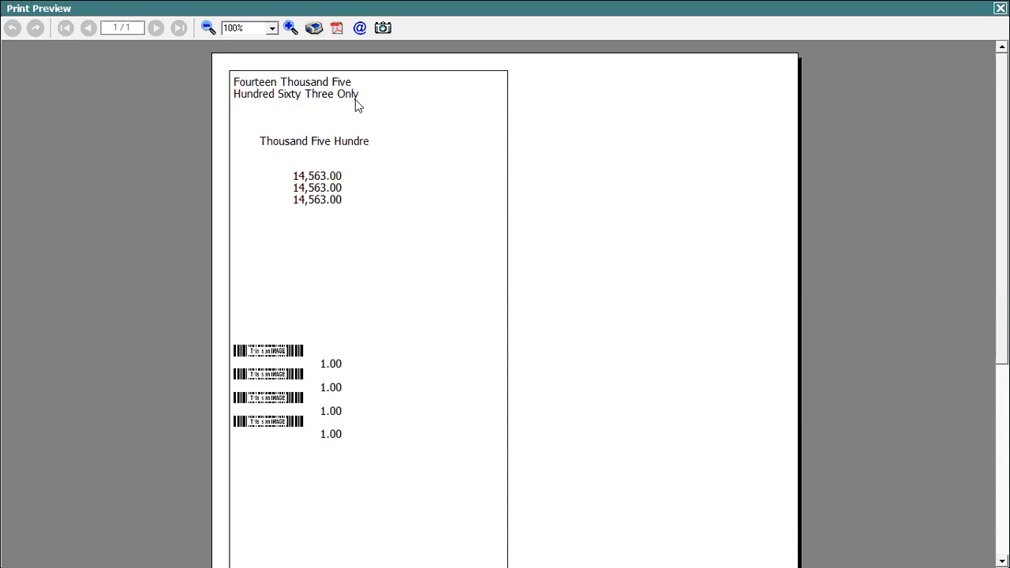
# - Exit the preview and reopen the Data Field sales invoice header in the advanced document configuration
pyautogui.press('Escape')
pyautogui.press('Escape')
pyautogui.press('Right')
pyautogui.press('Return')
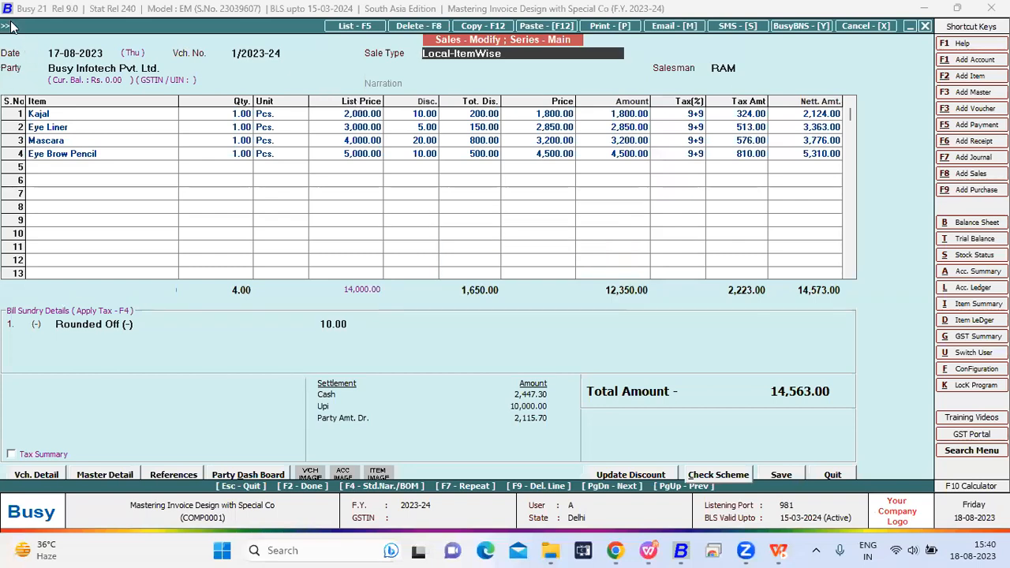
pyautogui.click(8, 25)
pyautogui.press('Escape')
pyautogui.press('Return')
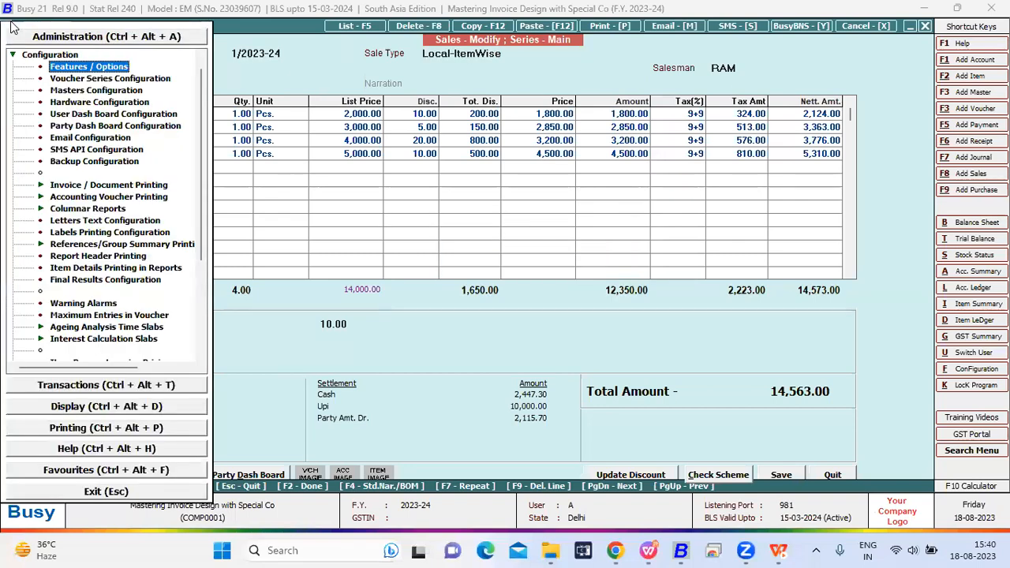
pyautogui.press('i')
pyautogui.press('Return')
pyautogui.press('Down')
pyautogui.press('Return')
pyautogui.press('Return')
pyautogui.press('Down')
pyautogui.press('Down')
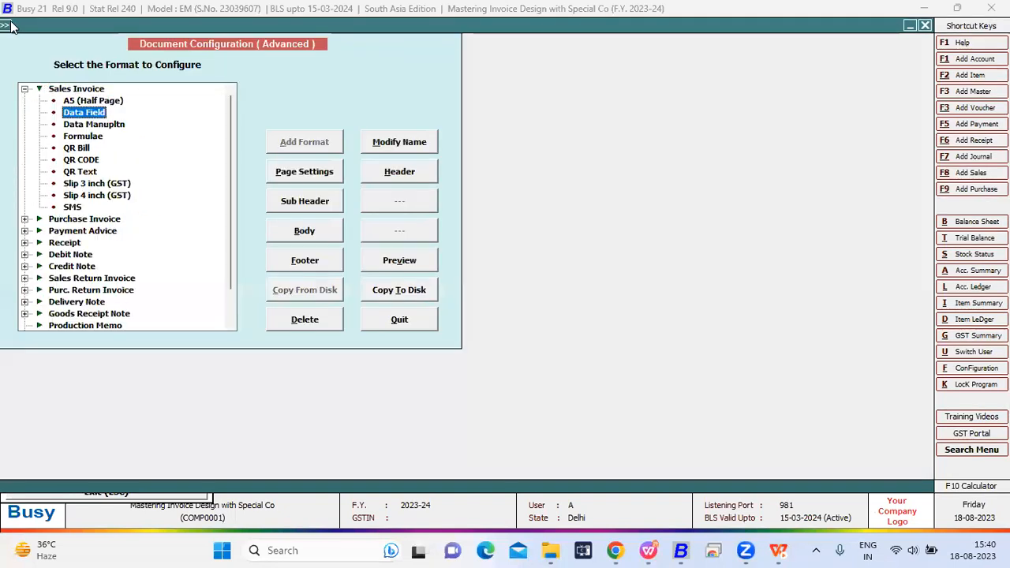
pyautogui.click(369, 173)
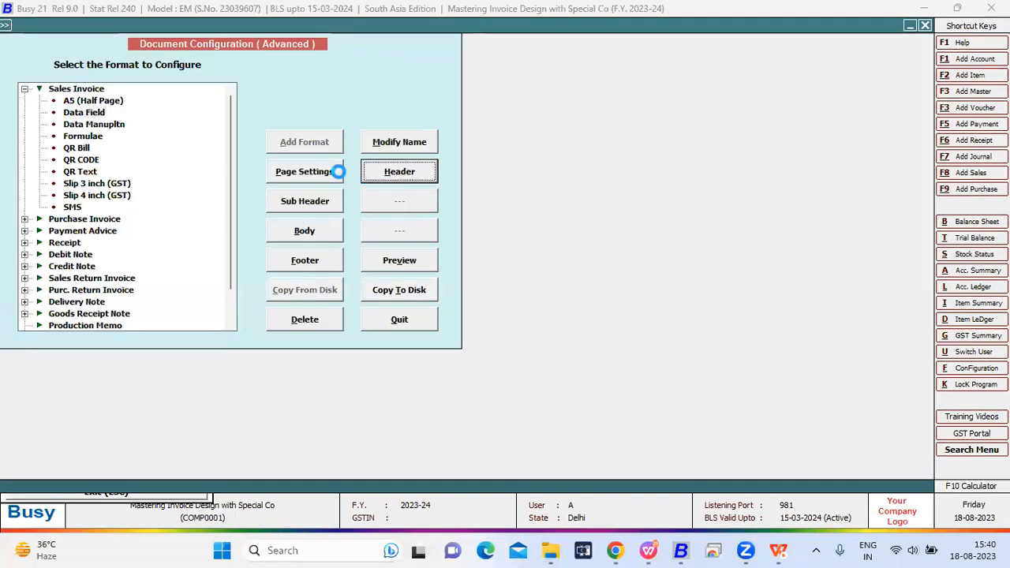
# - Set the width of the 'L1' amount-in-words tag to 40, save the header and return to the voucher
pyautogui.press('BackSpace')
pyautogui.write('3')
pyautogui.press('Escape')
pyautogui.press('Escape')
pyautogui.press('Escape')
pyautogui.press('Escape')
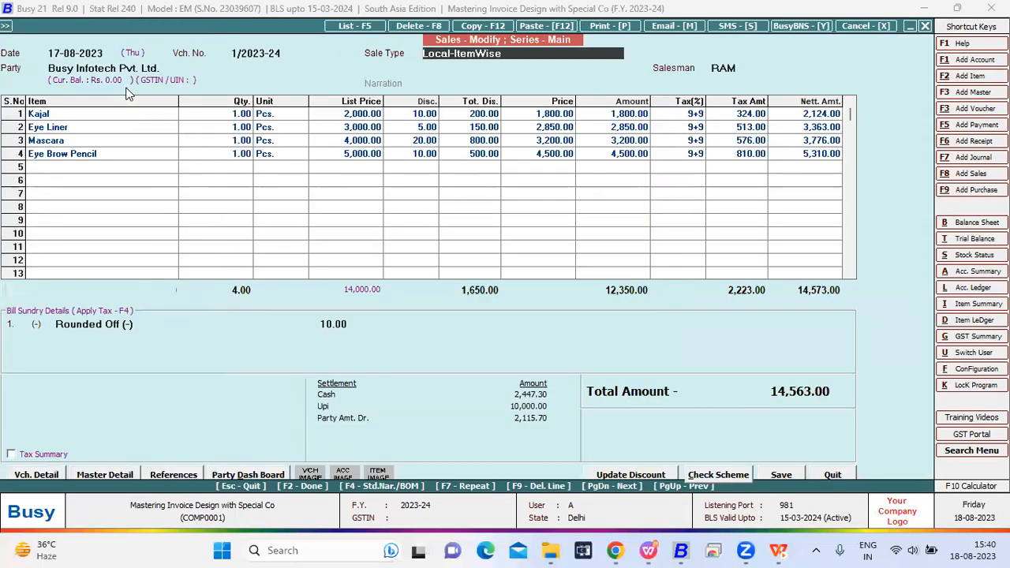
# - Preview the voucher again to check how the wider 'L1' tag changes the first line of words
pyautogui.hotkey('alt', 'p')
pyautogui.click(146, 139)
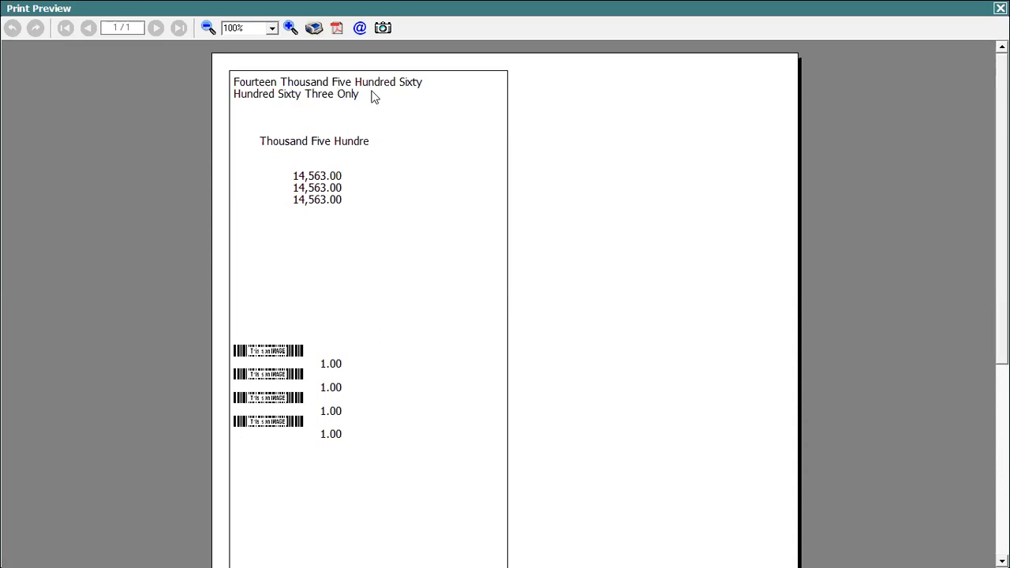
# - Close the preview and go back to the Data Field sales invoice header in the advanced configuration
pyautogui.press('Escape')
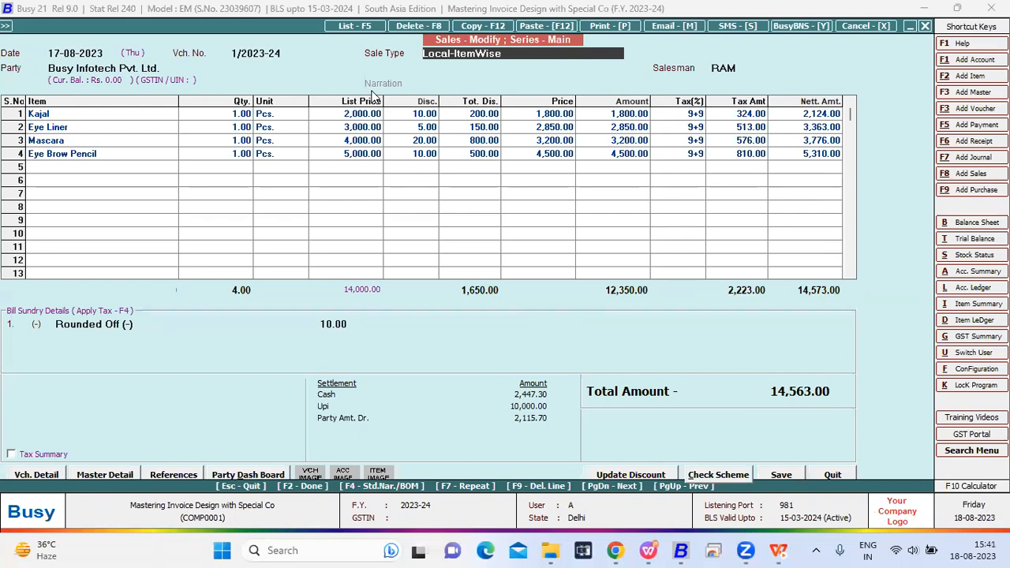
pyautogui.click(6, 26)
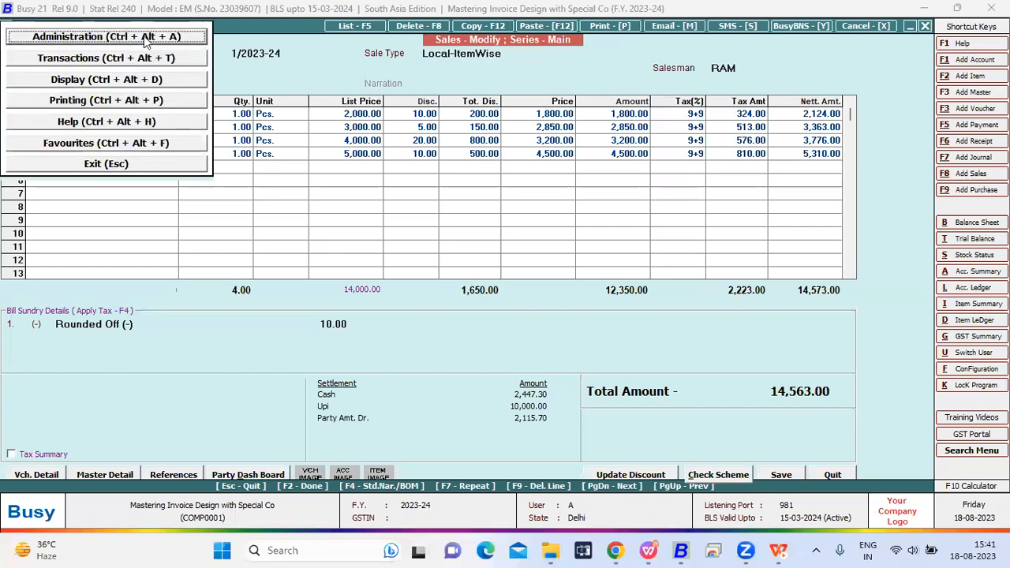
pyautogui.click(145, 37)
pyautogui.press('Return')
pyautogui.press('Down')
pyautogui.press('Return')
pyautogui.press('Return')
pyautogui.press('Down')
pyautogui.press('Down')
pyautogui.click(408, 177)
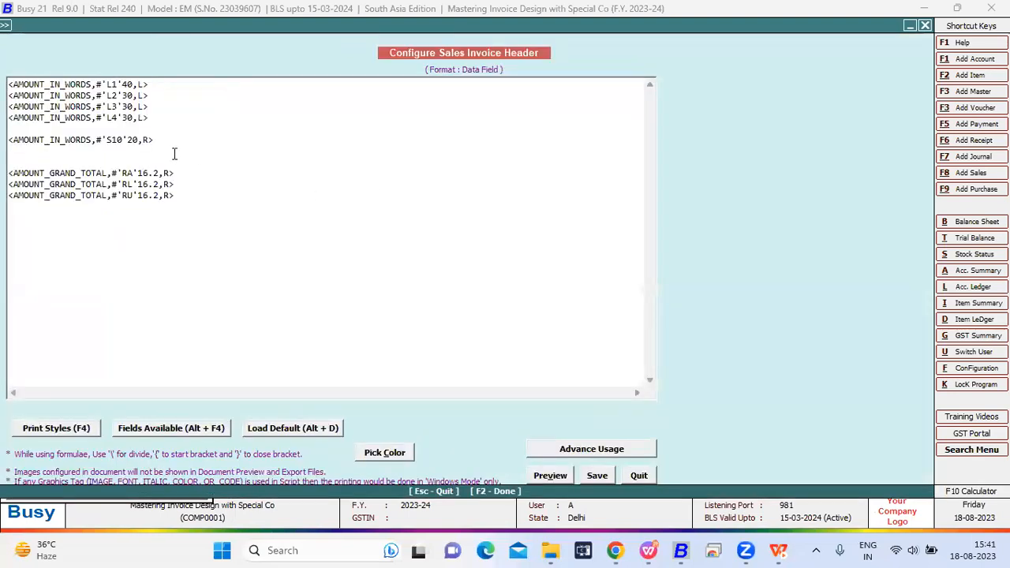
# - Examine the 'S10' modifier and its starting position in the amount-in-words tag of width 20
pyautogui.moveTo(157, 140); pyautogui.dragTo(7, 140)
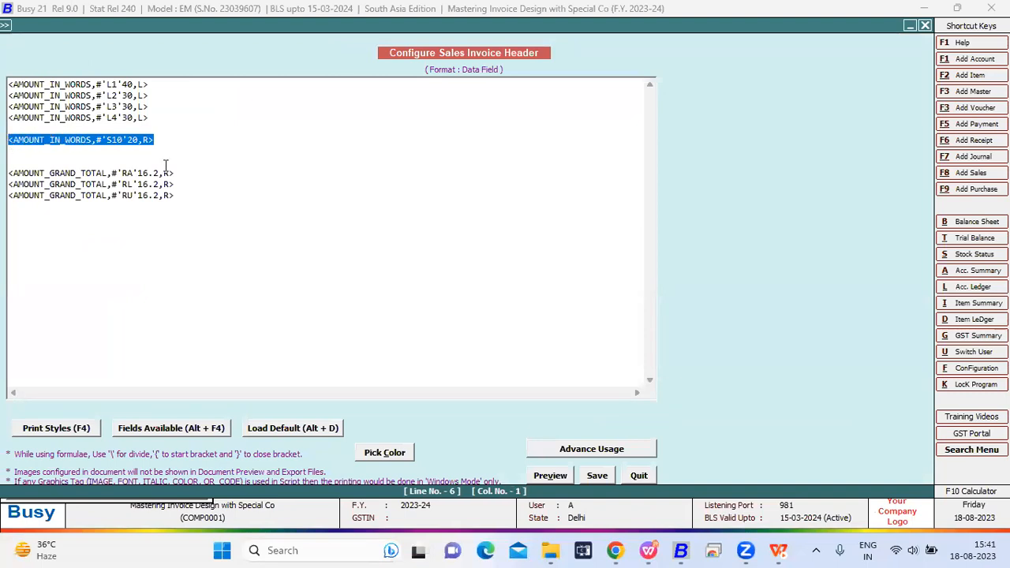
pyautogui.click(101, 142)
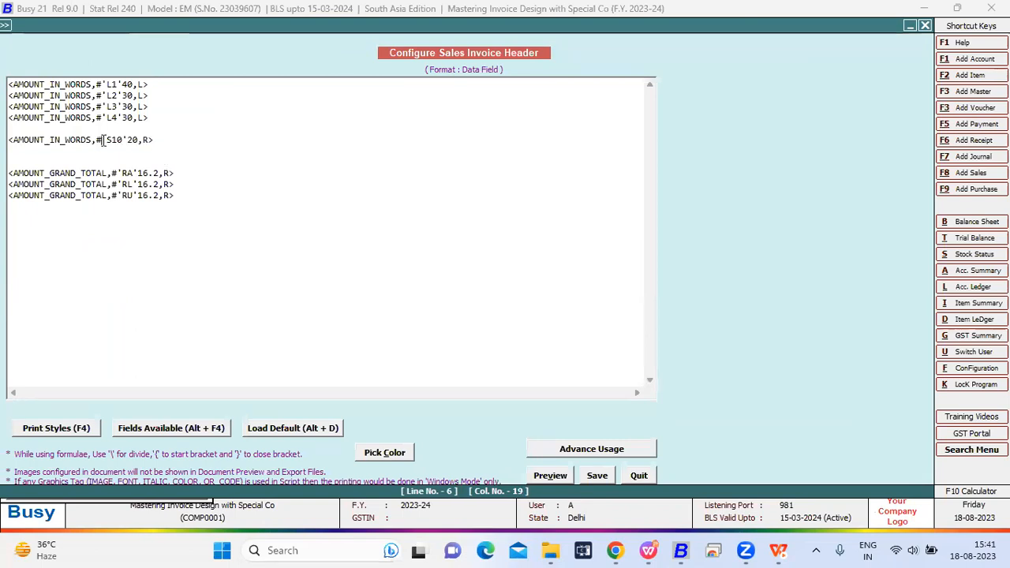
pyautogui.press('Right')
pyautogui.moveTo(124, 139); pyautogui.dragTo(111, 140)
# - Save the Data Field header again and return to sales voucher number 1
pyautogui.press('Escape')
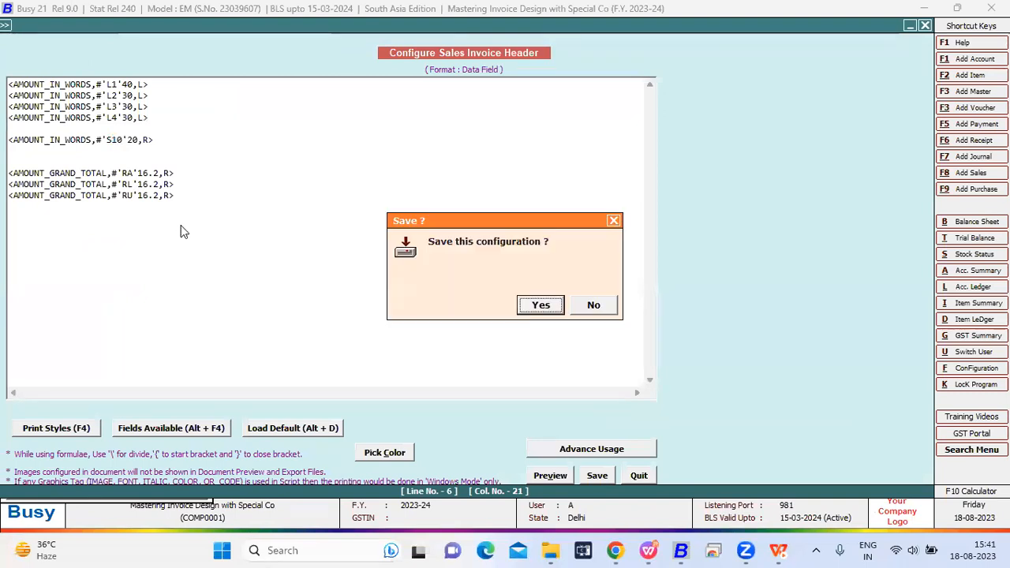
pyautogui.press('Return')
pyautogui.press('Escape')
pyautogui.press('Escape')
pyautogui.press('Escape')
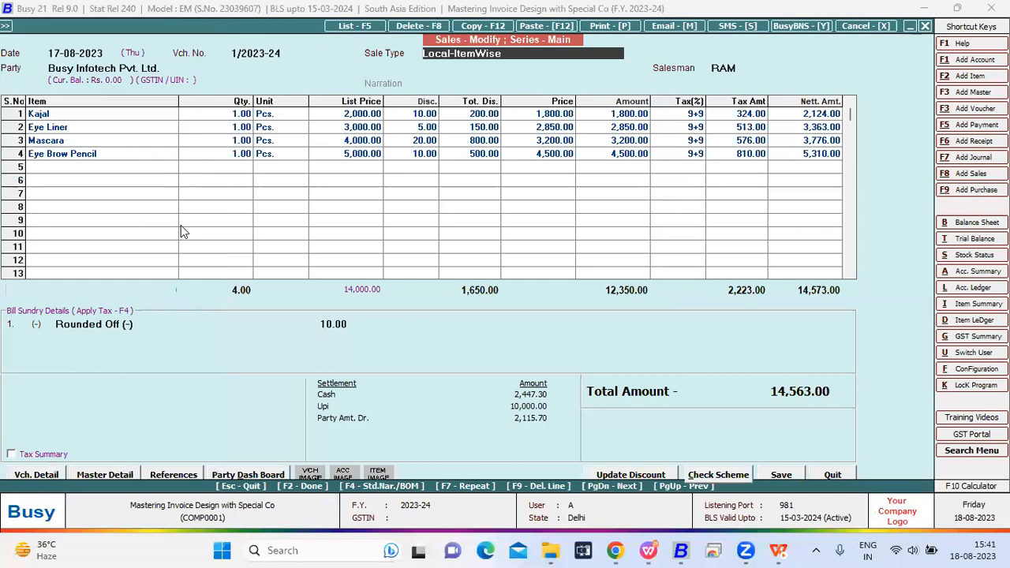
# - Preview the voucher in the Data Field format to check which part of the words 'S10' prints
pyautogui.hotkey('alt', 'p')
pyautogui.press('Return')
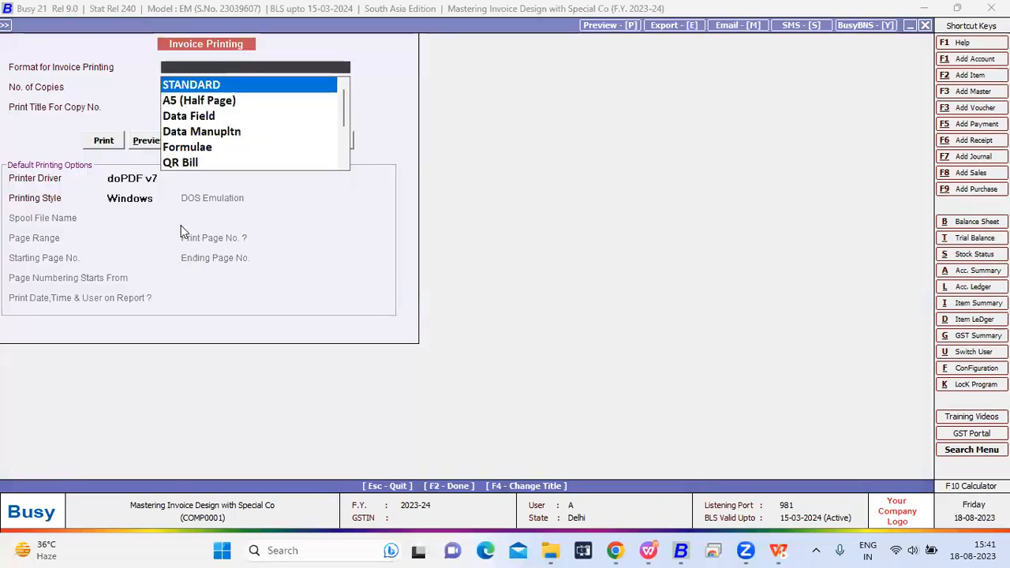
pyautogui.click(180, 116)
pyautogui.click(154, 139)
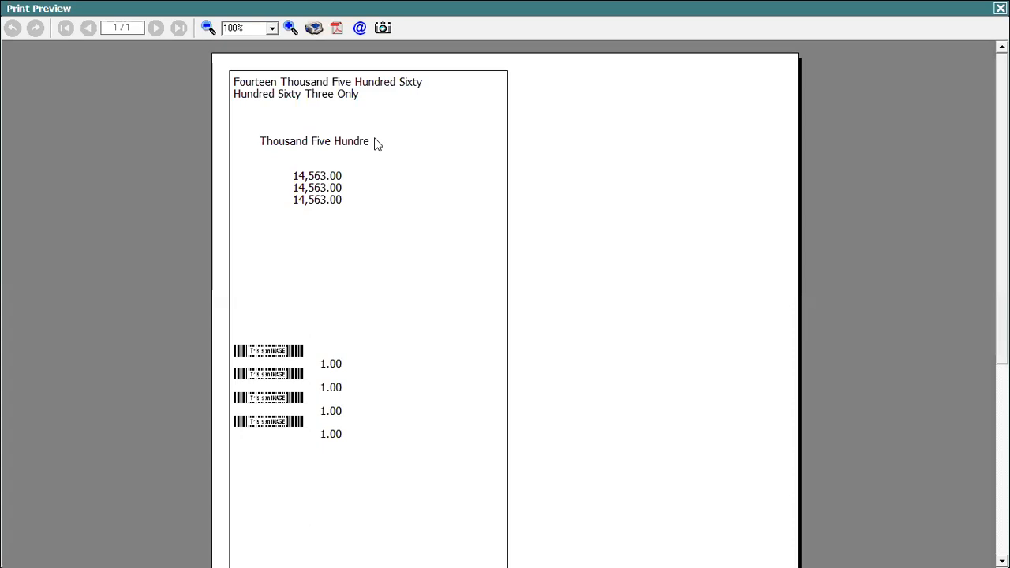
# - Close the preview and sales voucher, and reopen the Data Field sales invoice header in the advanced document configuration
pyautogui.press('Escape')
pyautogui.press('Escape')
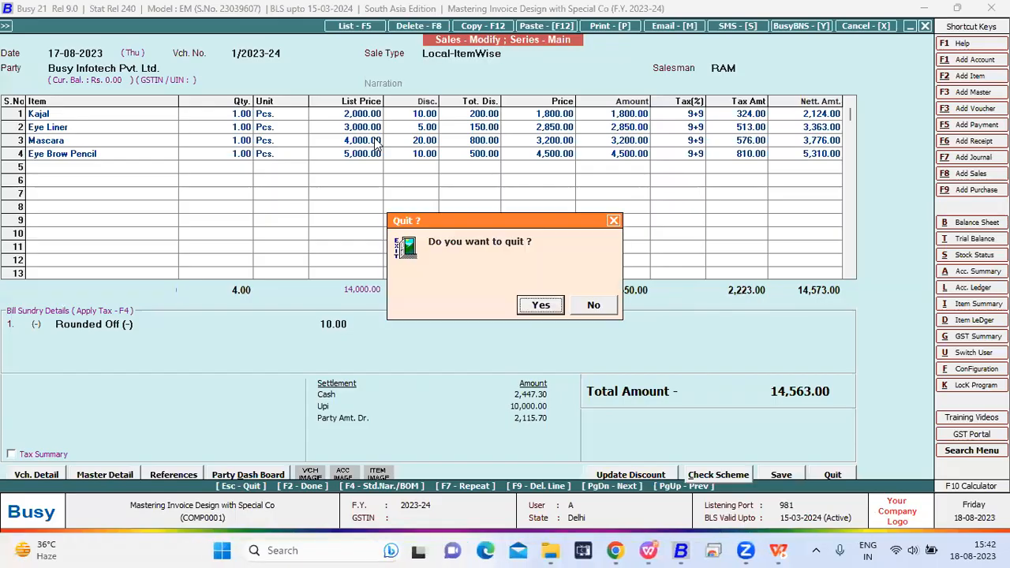
pyautogui.press('Return')
pyautogui.press('Escape')
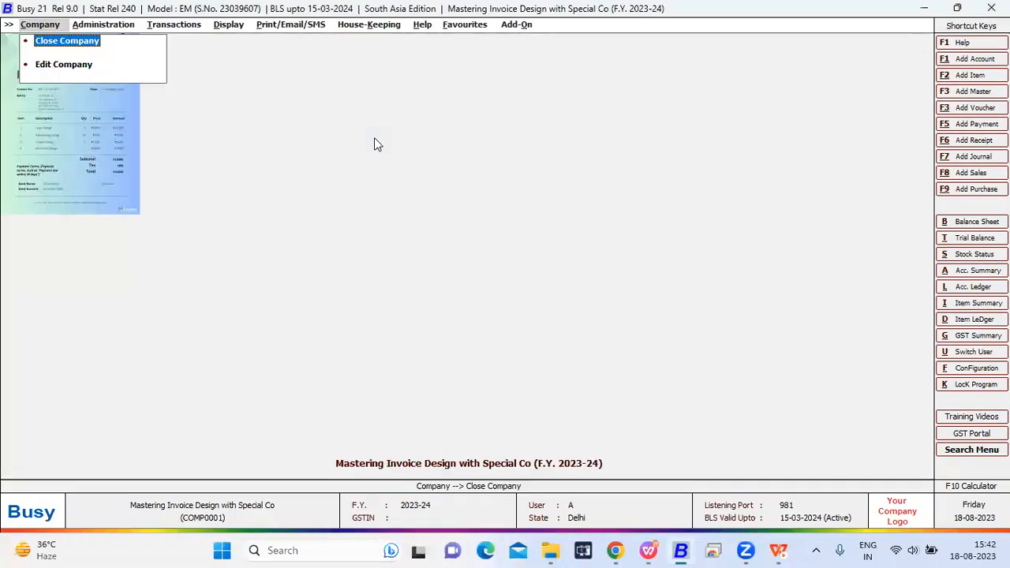
pyautogui.press('Right')
pyautogui.press('Return')
pyautogui.press('Down')
pyautogui.press('Return')
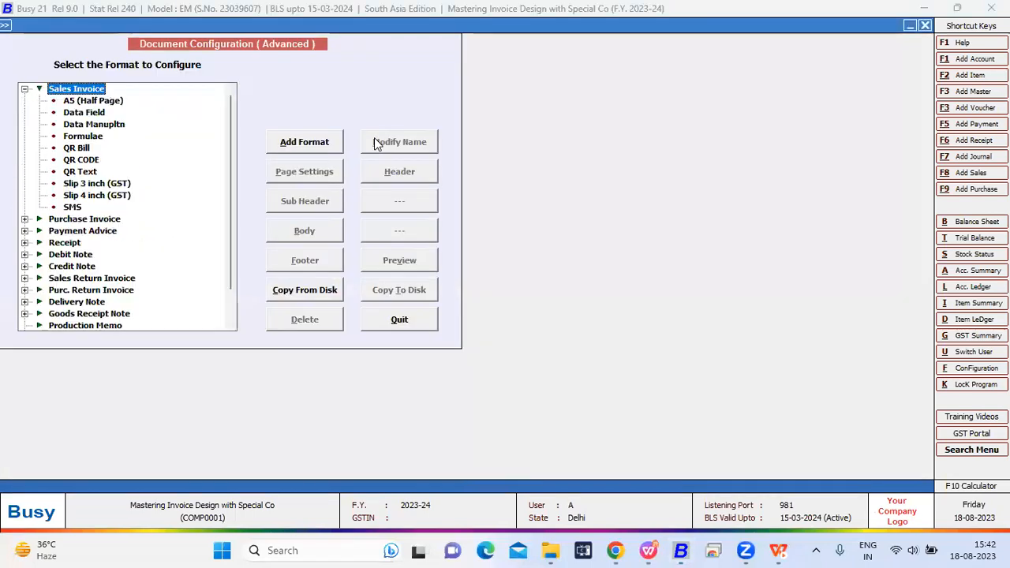
pyautogui.press('Down')
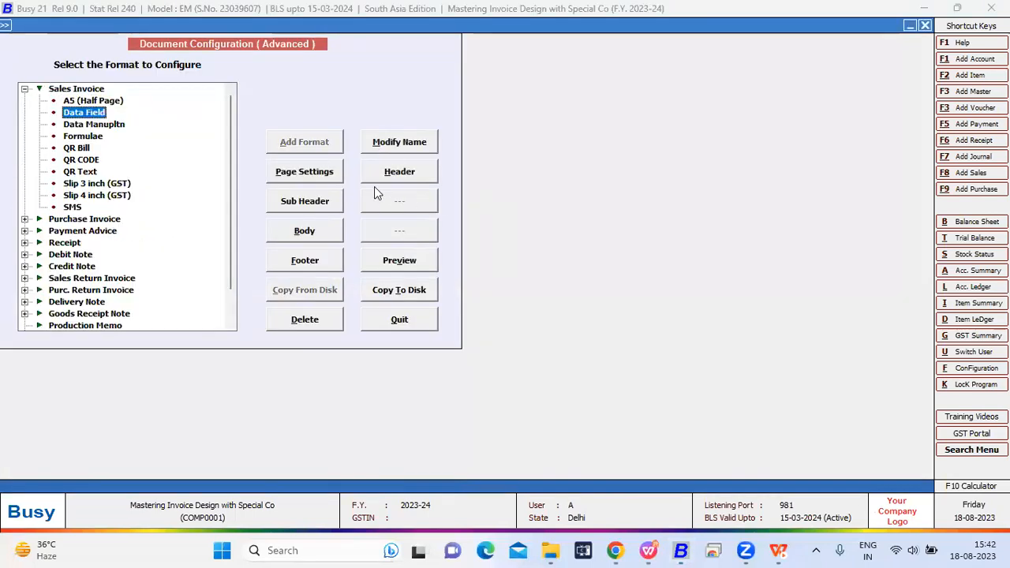
pyautogui.click(375, 171)
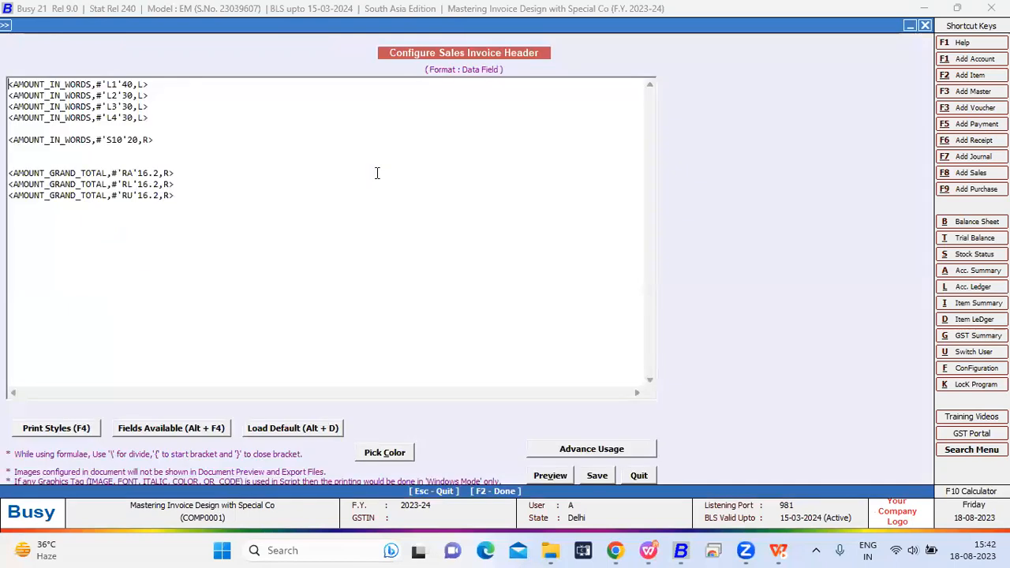
# - Examine the rounding modifiers 'RA', 'RL' and 'RU' in the grand total tags, and save the Data Field header
pyautogui.click(198, 194)
pyautogui.moveTo(198, 195); pyautogui.dragTo(6, 176)
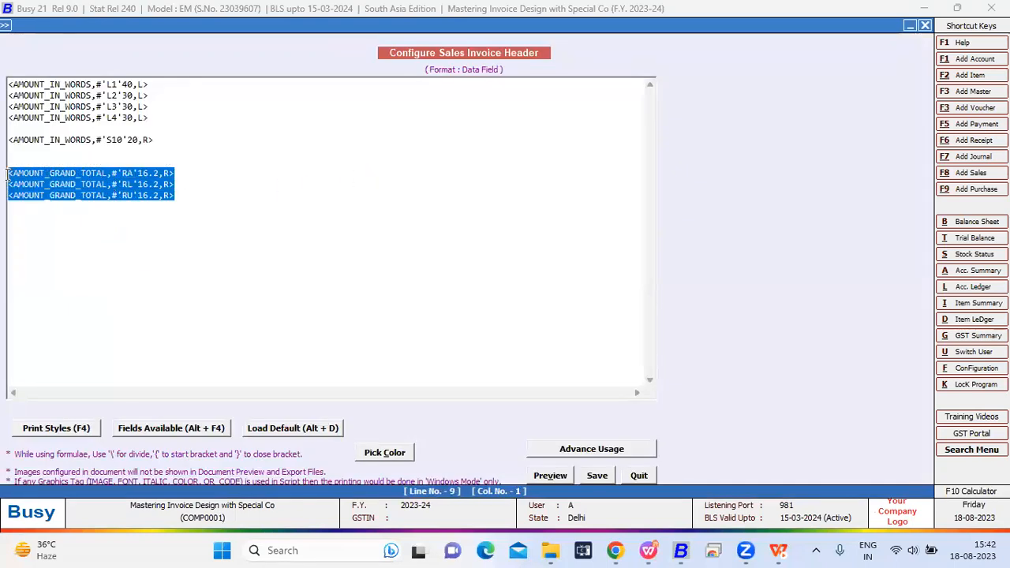
pyautogui.click(135, 197)
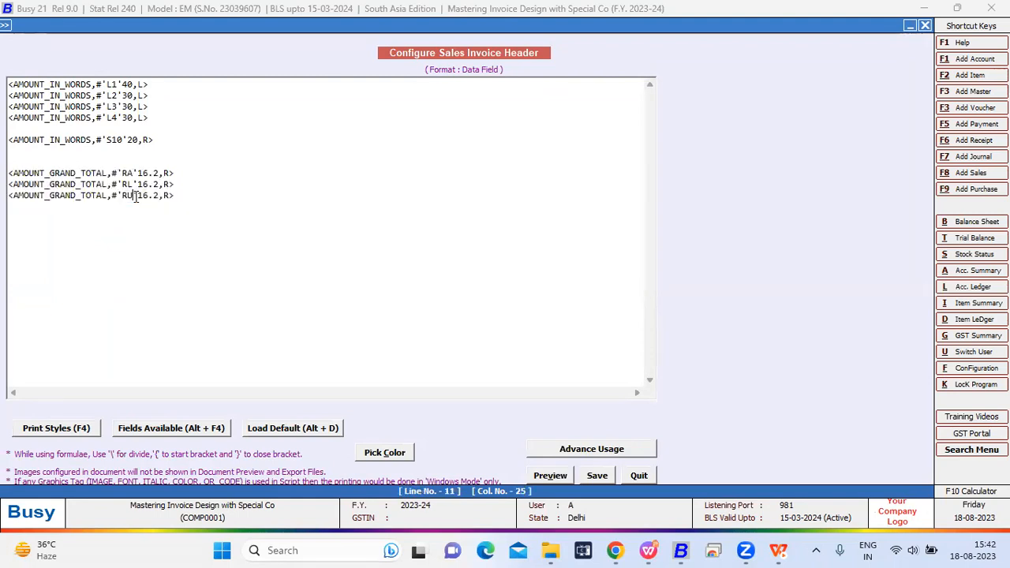
pyautogui.click(597, 475)
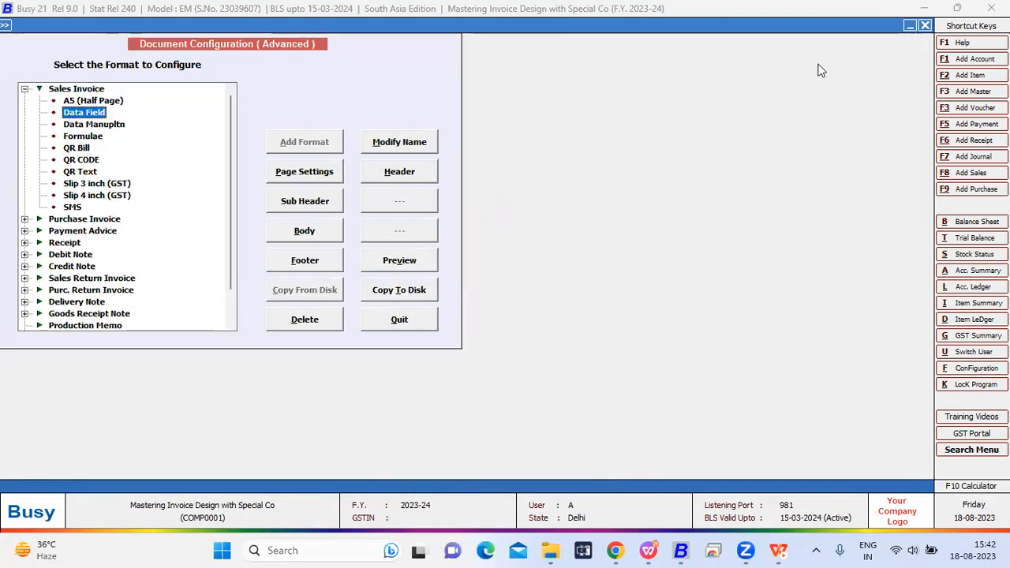
pyautogui.click(94, 125)
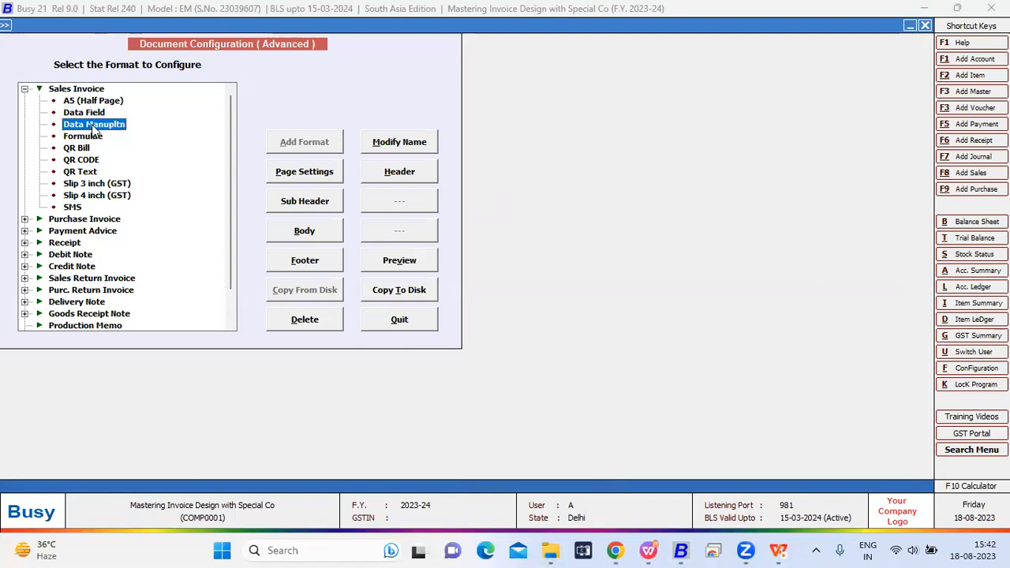
pyautogui.click(382, 172)
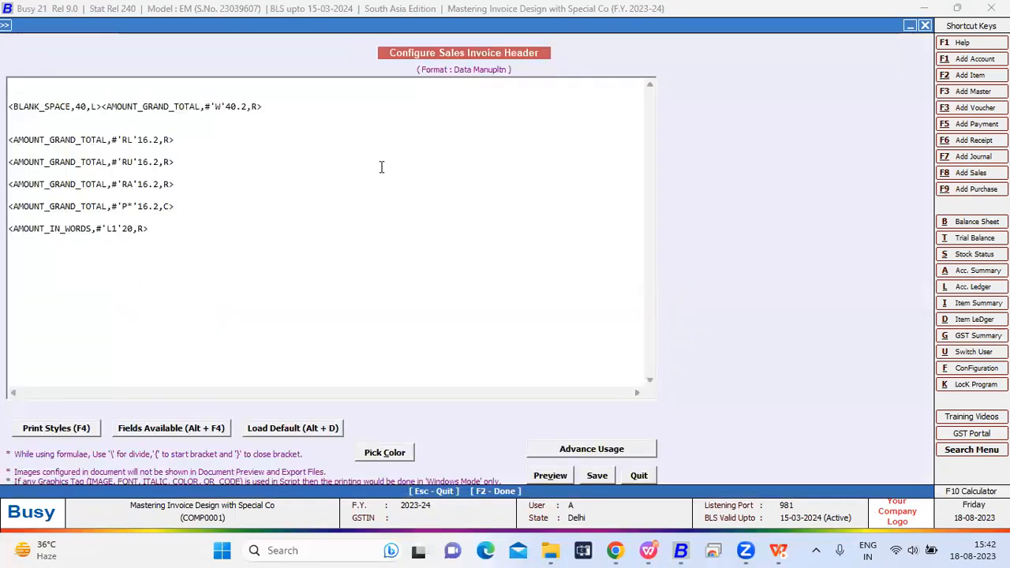
pyautogui.press('Escape')
pyautogui.press('Return')
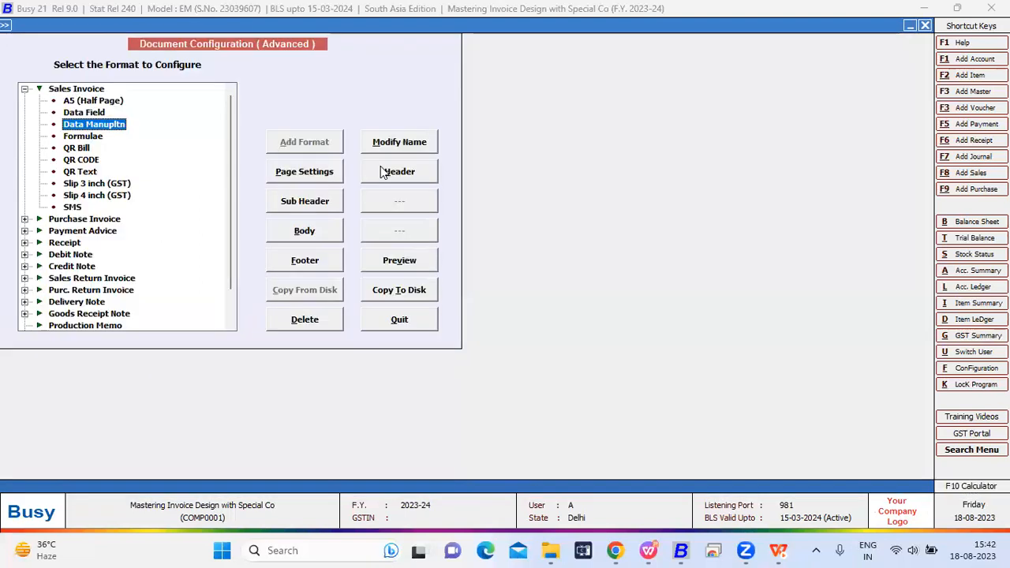
# - Switch to the WPS slide show to check the Data Manipulation Fields list, and return to Busy
pyautogui.hotkey('alt', 'Tab')
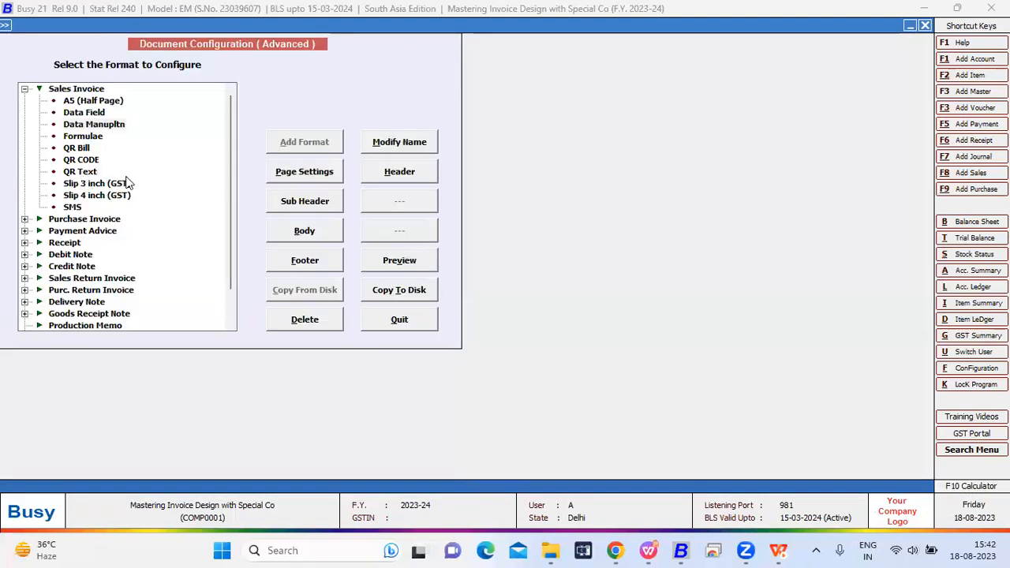
pyautogui.hotkey('alt', 'Tab')
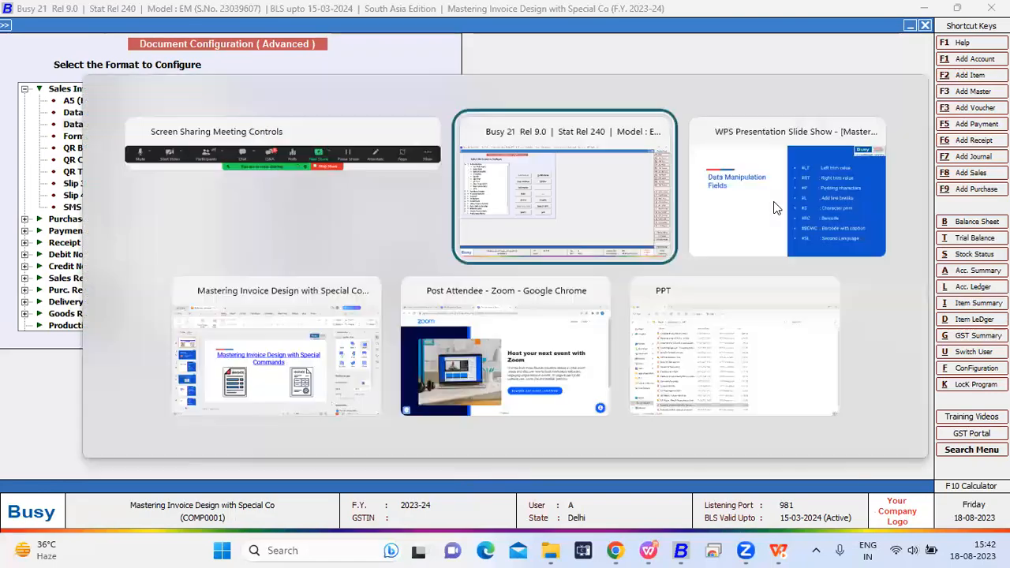
pyautogui.click(773, 201)
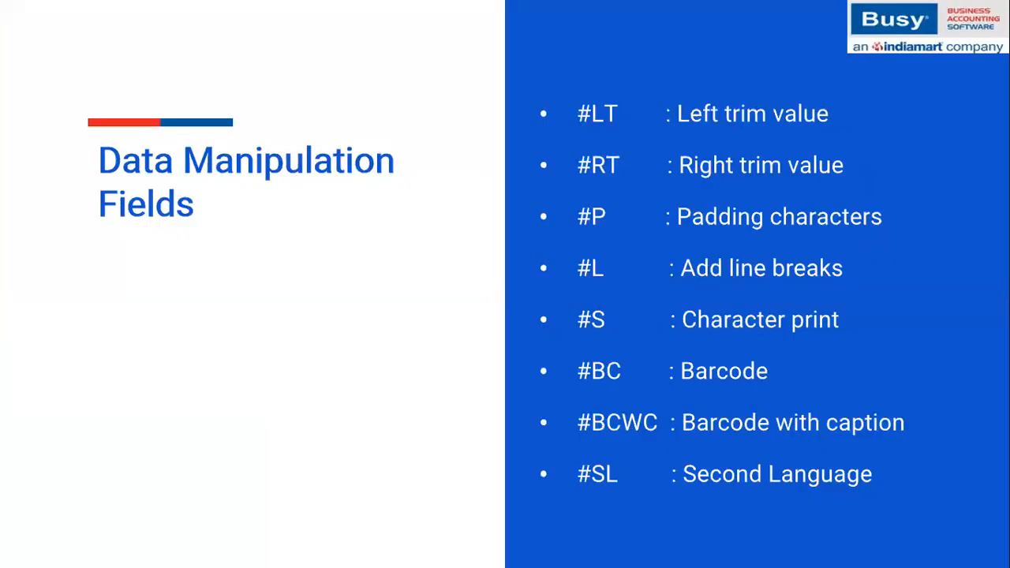
pyautogui.hotkey('alt', 'Tab')
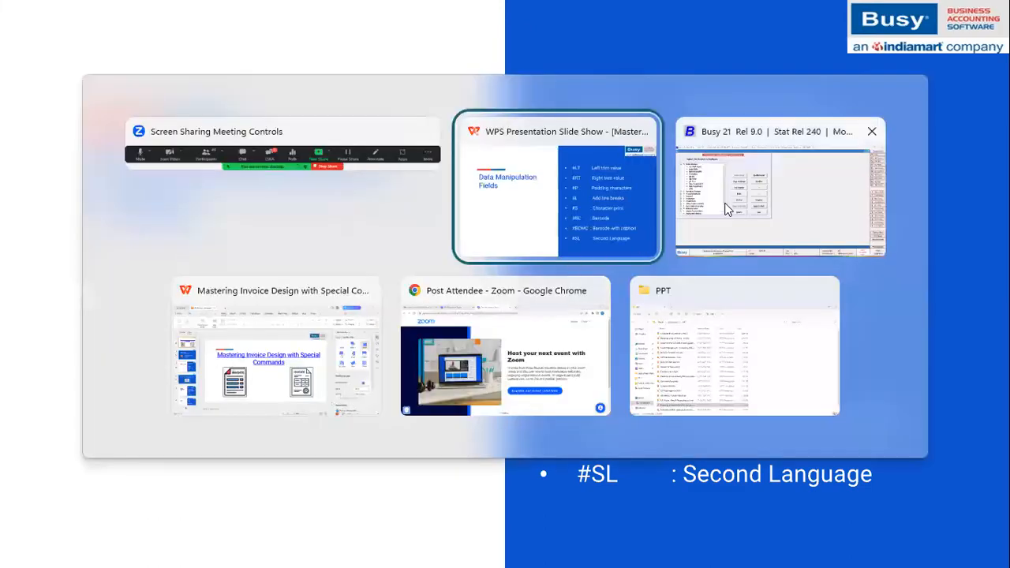
pyautogui.click(728, 211)
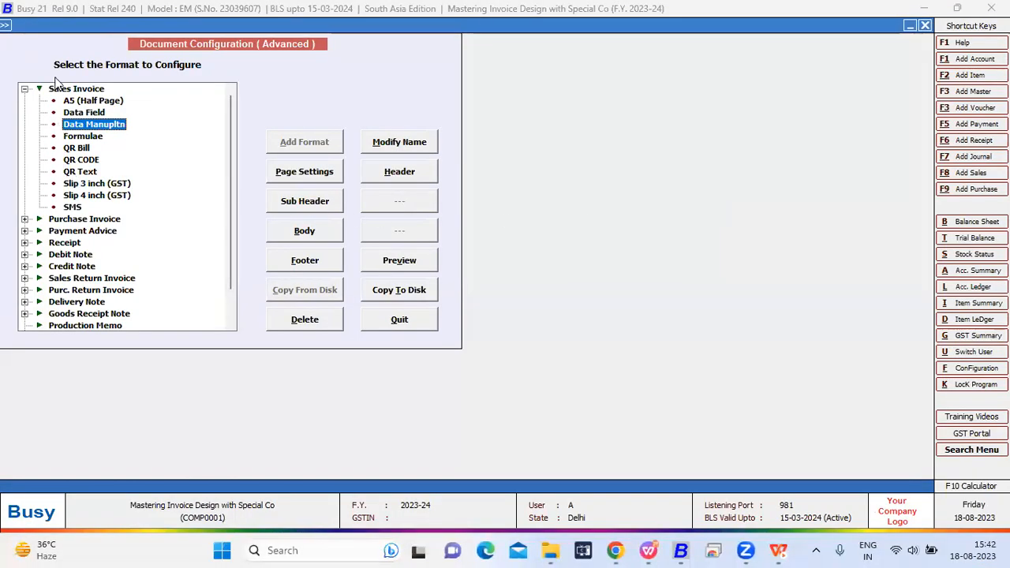
# - Open the Data Field sales invoice body and examine the #BC40;.18 barcode modifier in the item print name tag
pyautogui.click(75, 113)
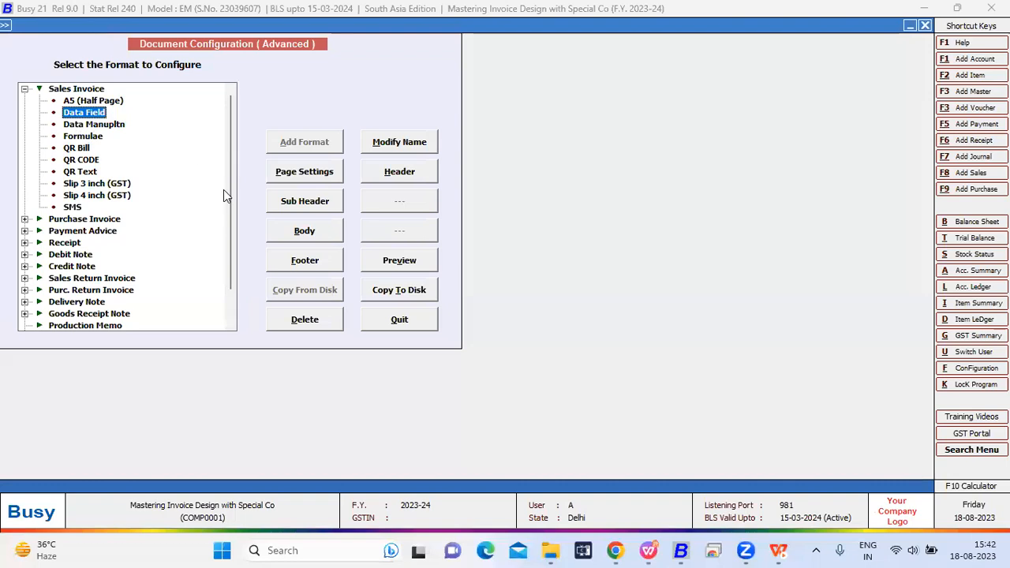
pyautogui.click(318, 232)
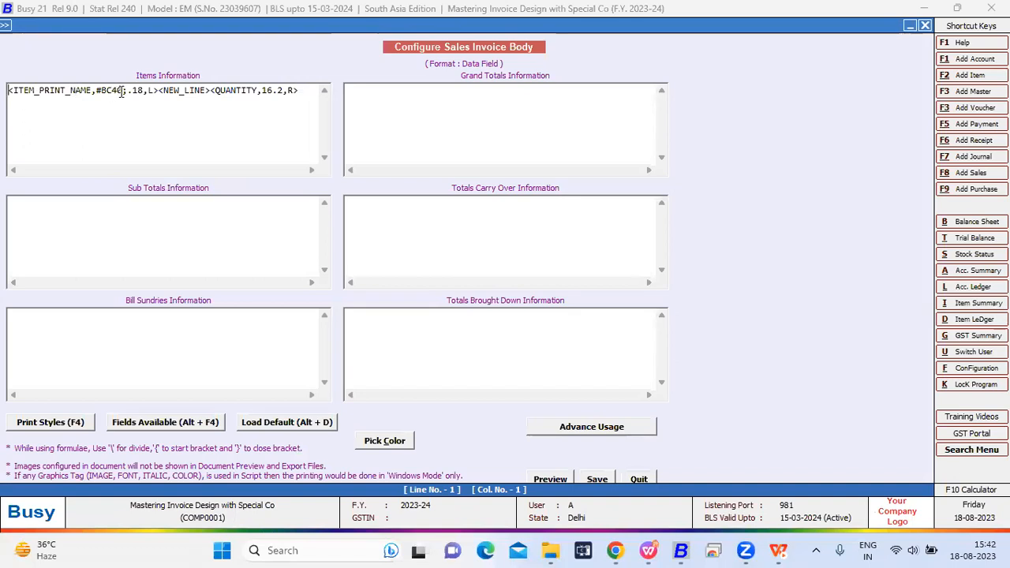
pyautogui.moveTo(126, 90); pyautogui.dragTo(96, 90)
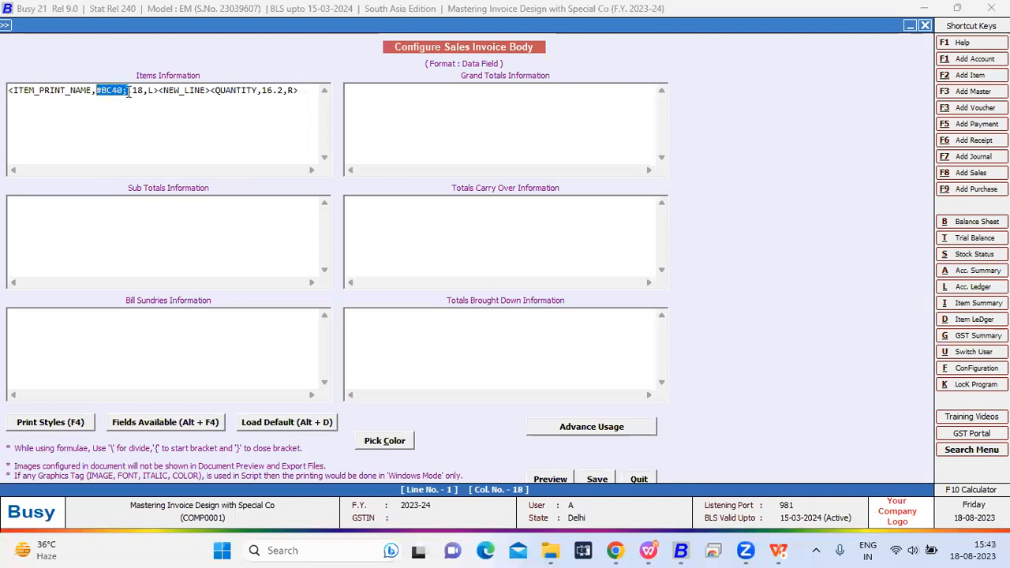
pyautogui.doubleClick(138, 90)
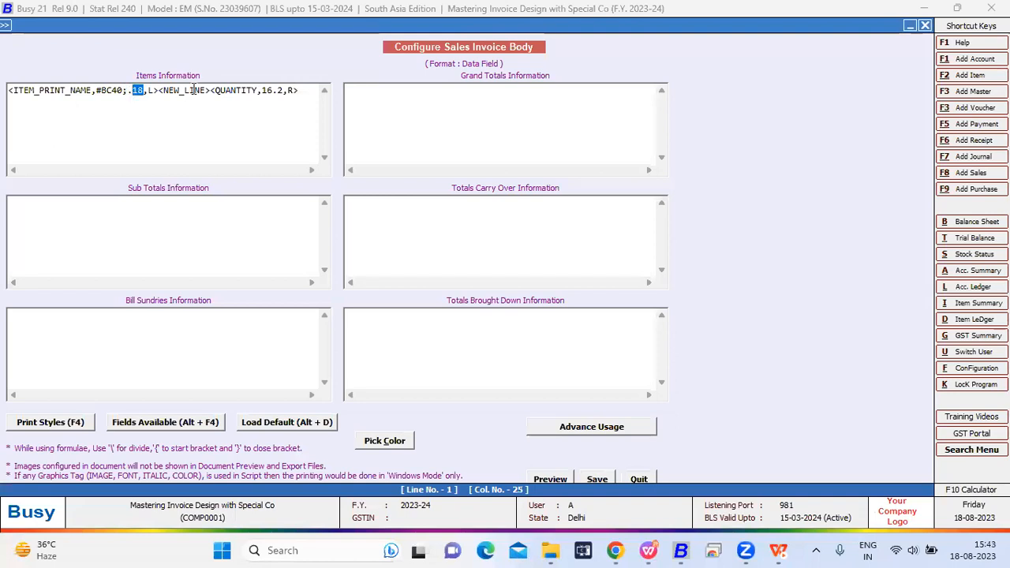
pyautogui.moveTo(212, 91); pyautogui.dragTo(169, 90)
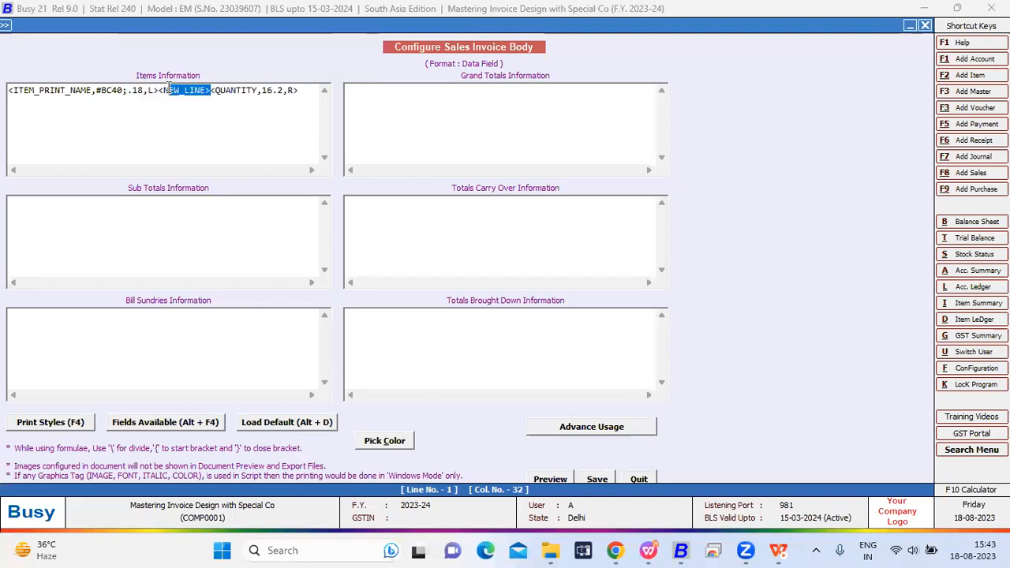
pyautogui.moveTo(300, 88); pyautogui.dragTo(9, 90)
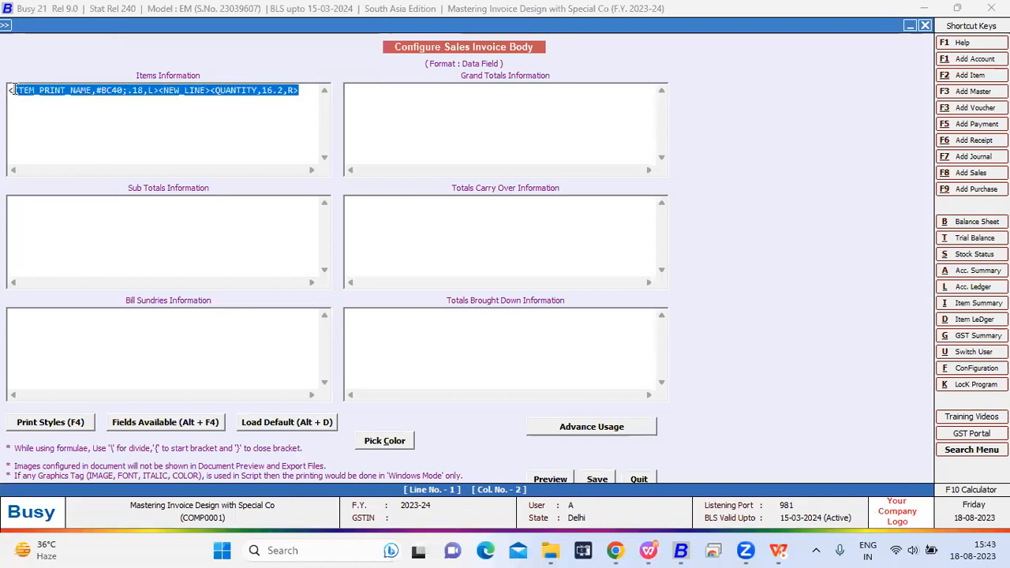
pyautogui.click(59, 110)
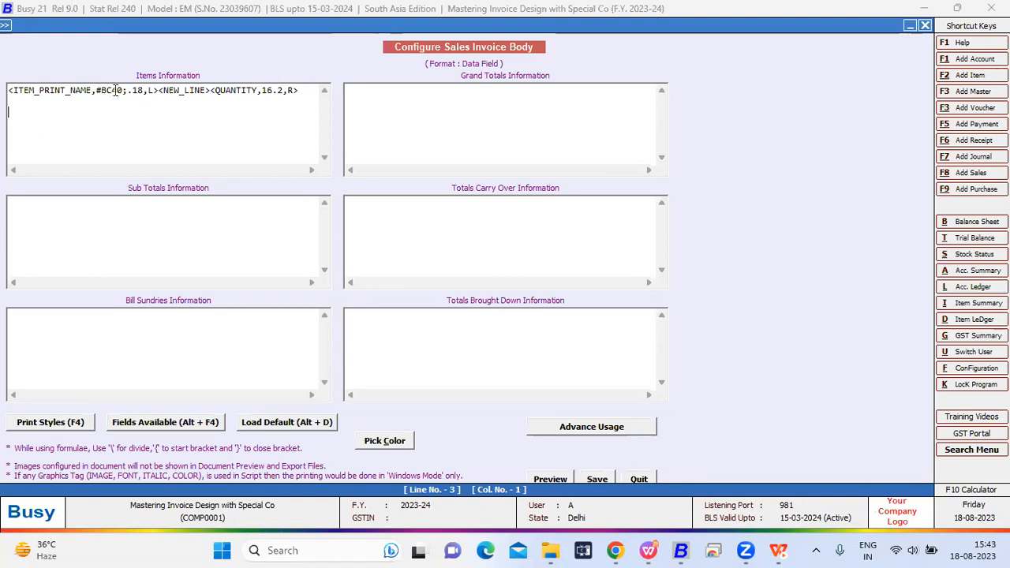
# - Examine the barcode's .18 value, the NEW_LINE tag and the QUANTITY tag, and save the Data Field body
pyautogui.moveTo(124, 90)
pyautogui.mouseDown()
pyautogui.moveTo(97, 90)
pyautogui.moveTo(144, 90)
pyautogui.moveTo(128, 93)
pyautogui.mouseUp()
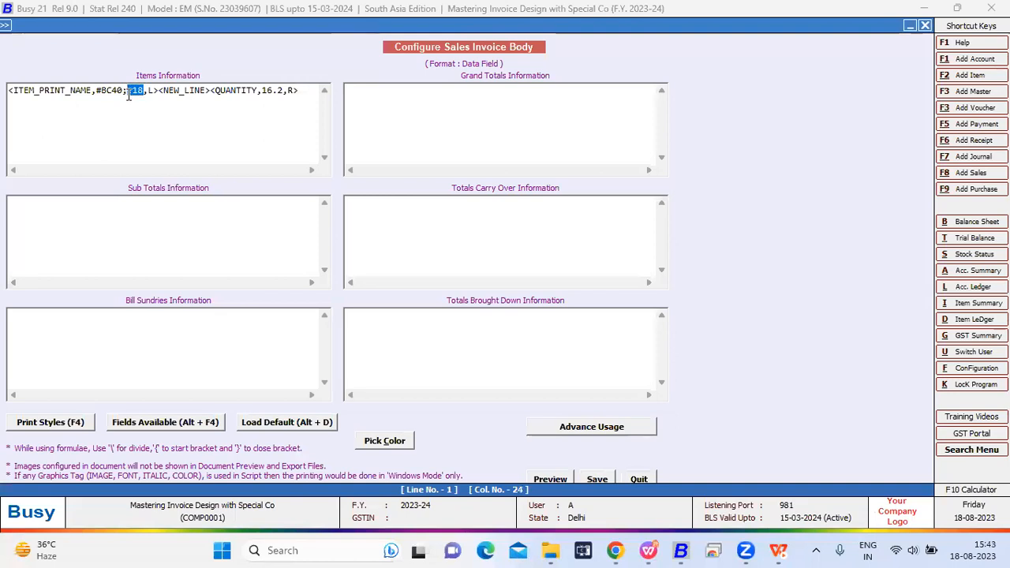
pyautogui.click(211, 86)
pyautogui.moveTo(212, 87); pyautogui.dragTo(161, 86)
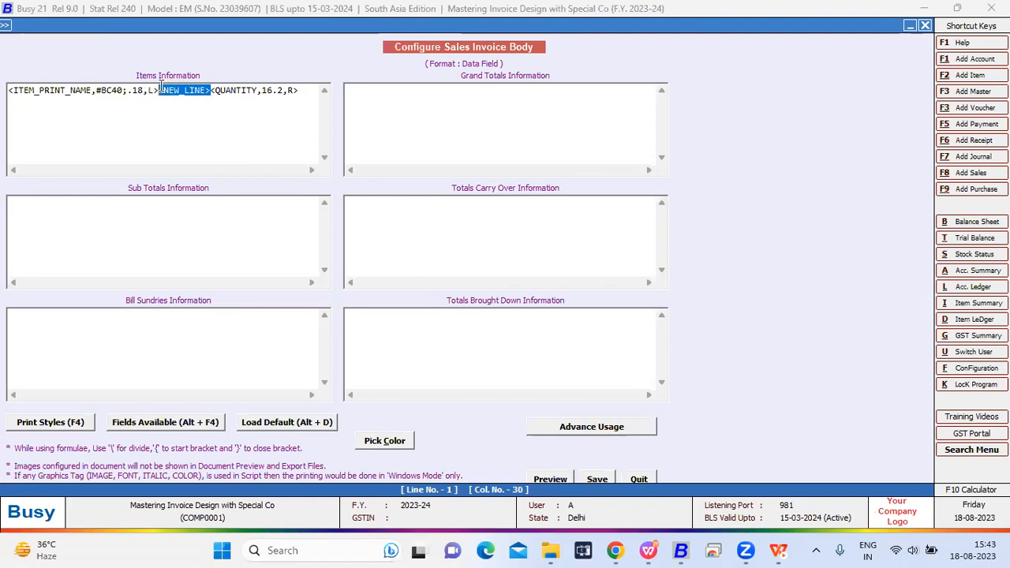
pyautogui.moveTo(300, 90); pyautogui.dragTo(203, 90)
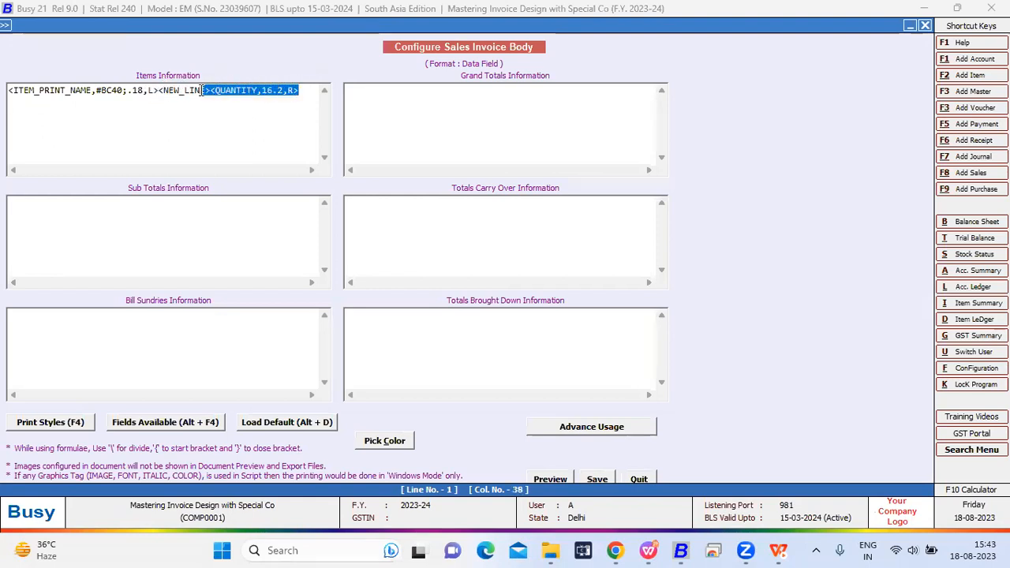
pyautogui.click(596, 479)
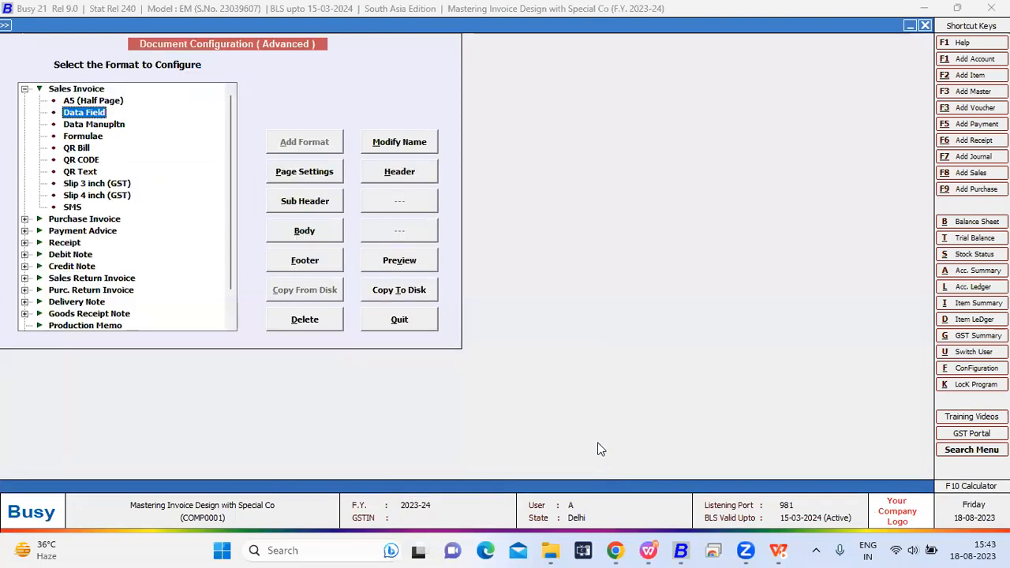
# - Open sales voucher number 2 and preview it in the Data Field format to check the rounded totals and the item barcode
pyautogui.press('Escape')
pyautogui.press('Right')
pyautogui.press('Return')
pyautogui.press('Return')
pyautogui.press('Return')
pyautogui.press('Return')
pyautogui.hotkey('alt', 'p')
pyautogui.press('Return')
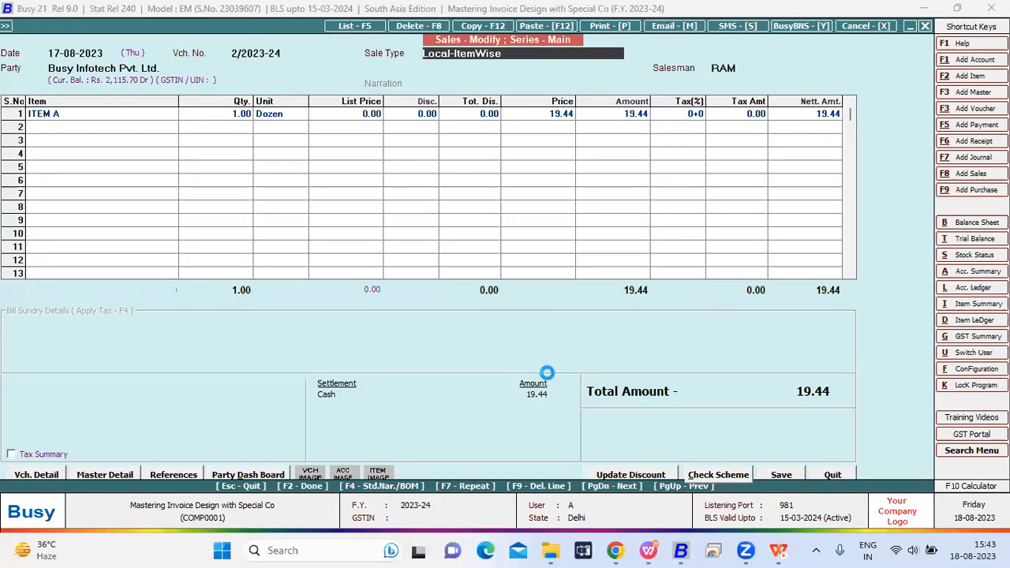
pyautogui.press('Down')
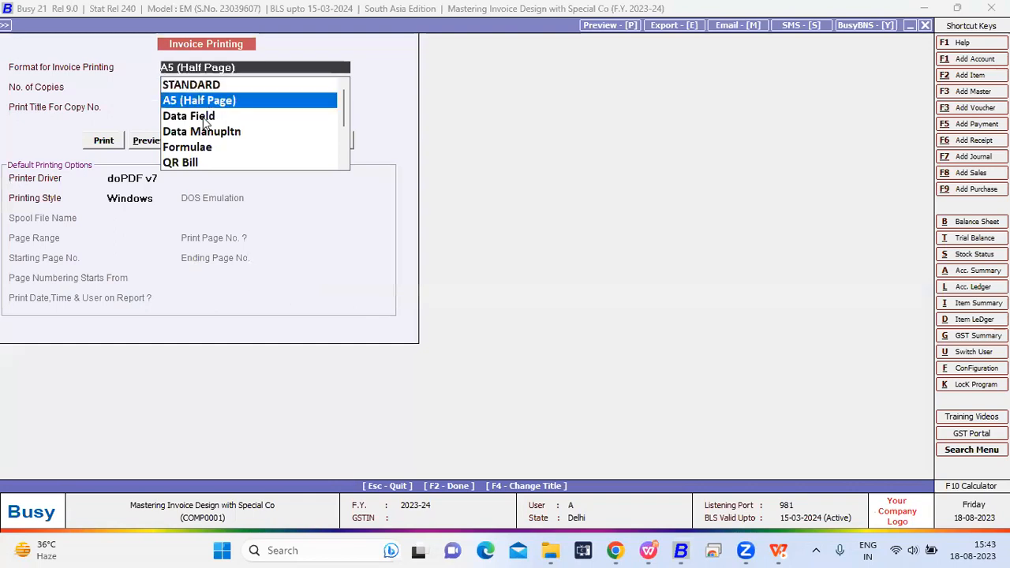
pyautogui.press('Down')
pyautogui.click(138, 143)
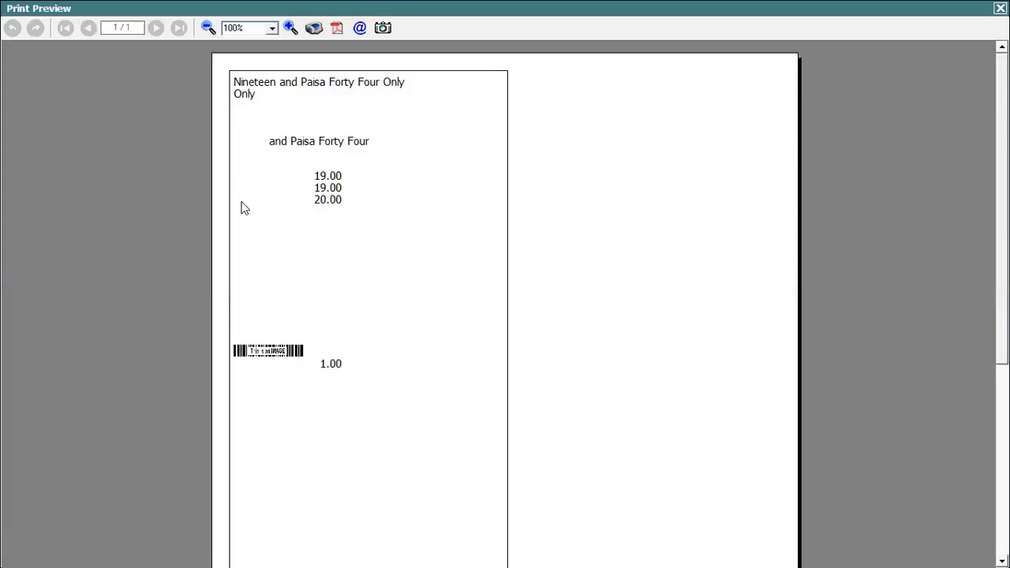
pyautogui.press('super')
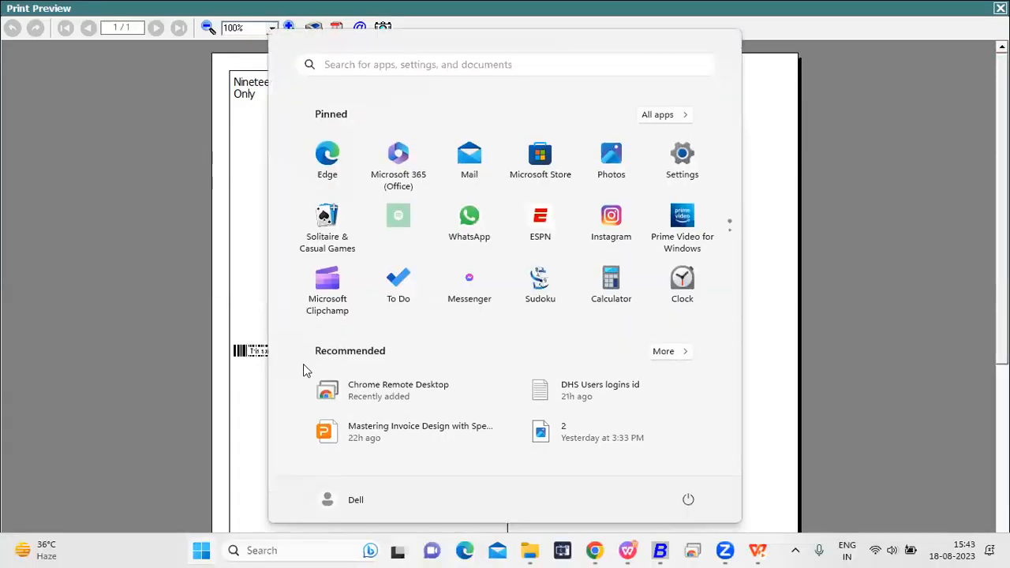
pyautogui.click(212, 314)
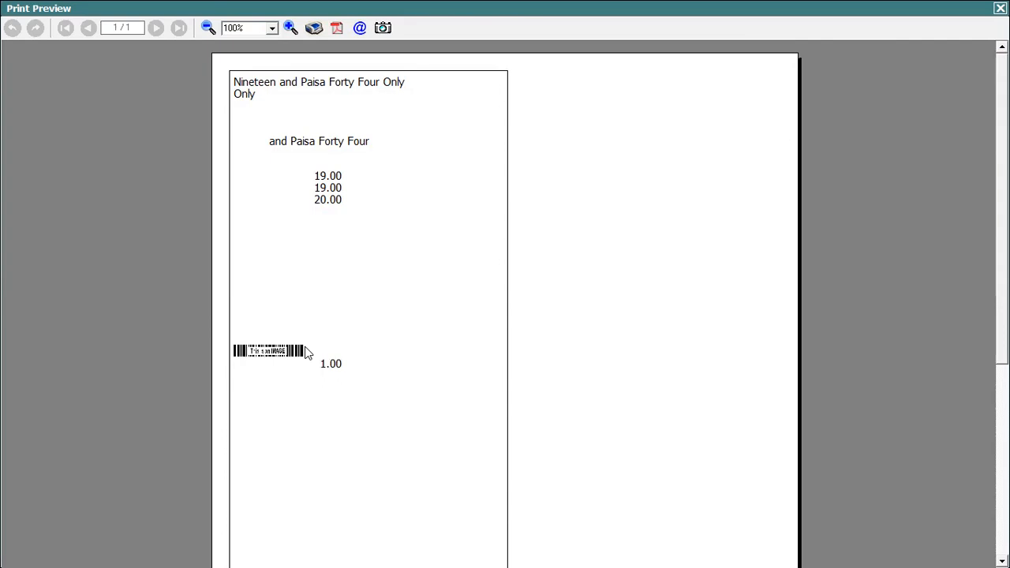
# - Close the print preview and sales voucher number 2, and return to the company's main screen
pyautogui.press('Escape')
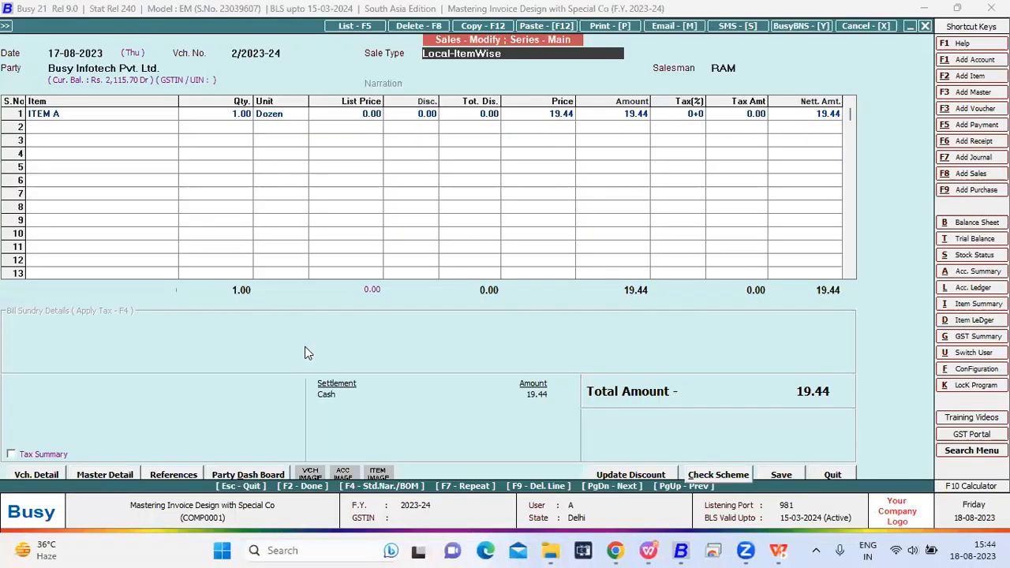
pyautogui.press('Escape')
pyautogui.press('Escape')
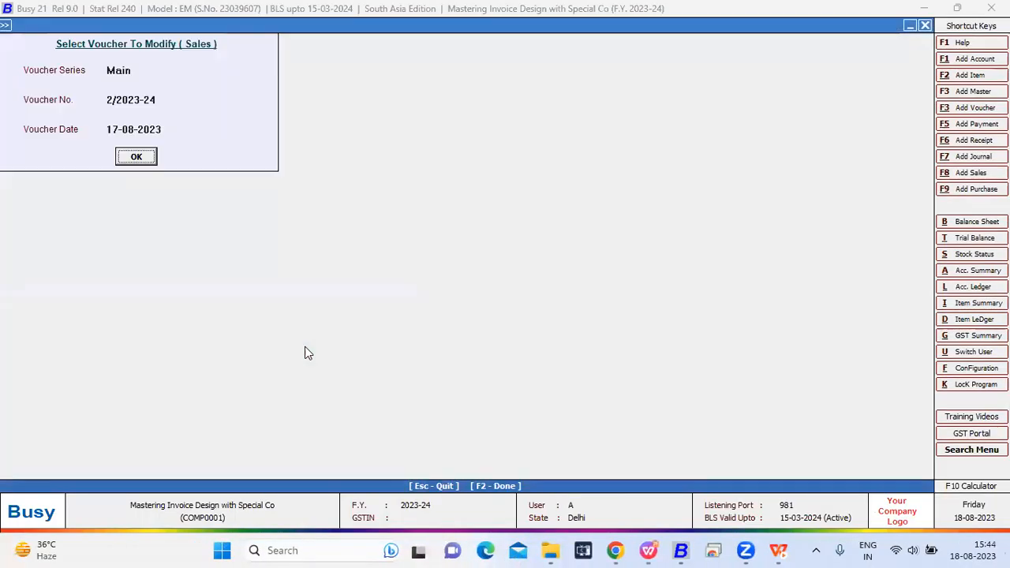
pyautogui.press('Escape')
pyautogui.press('Left')
pyautogui.press('Return')
pyautogui.press('Escape')
pyautogui.press('Escape')
pyautogui.press('Escape')
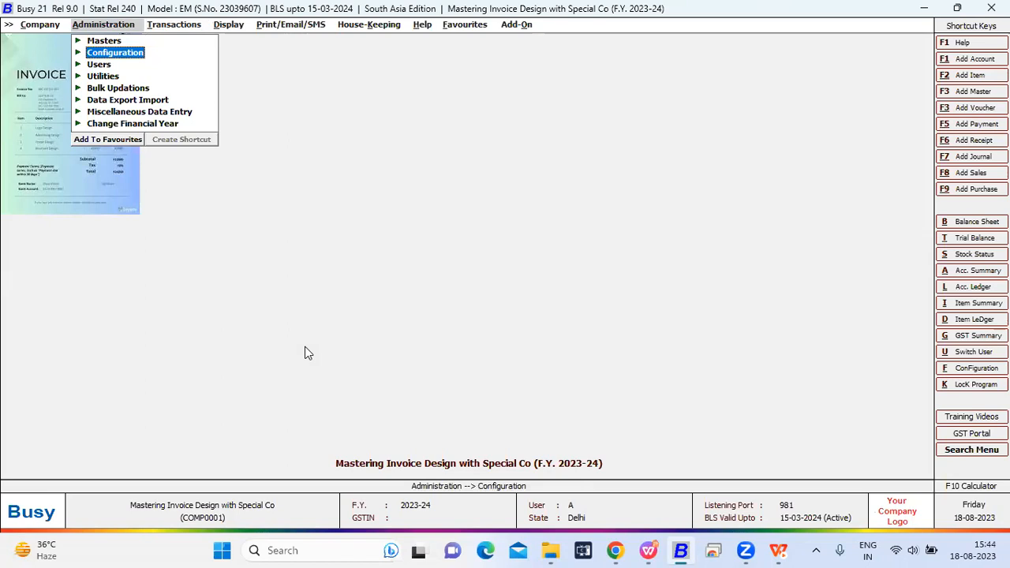
pyautogui.press('Down')
pyautogui.press('Down')
pyautogui.press('Down')
pyautogui.press('Down')
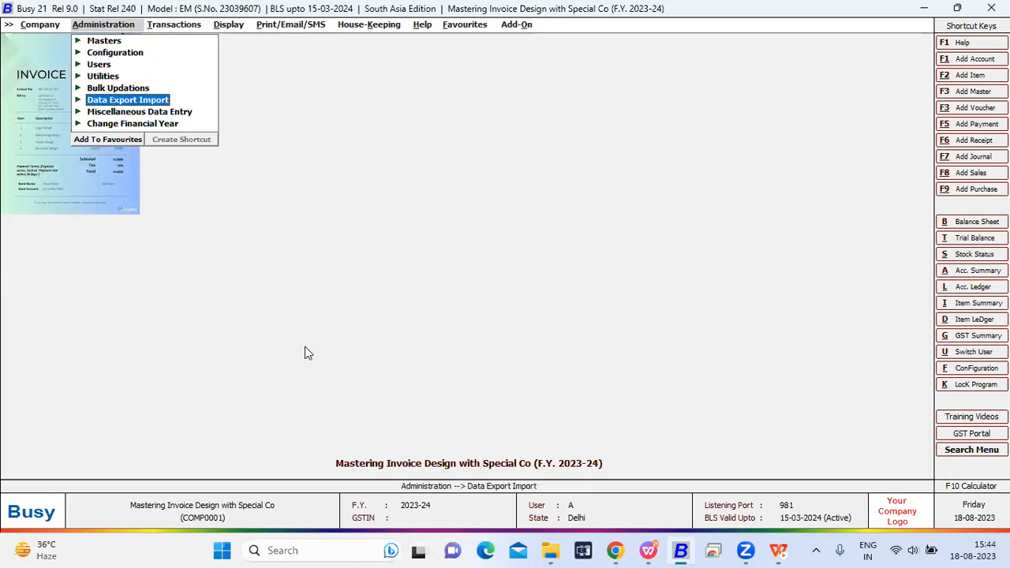
pyautogui.press('Down')
pyautogui.press('Return')
pyautogui.press('Escape')
# - Open the General section of the Features / Options configuration
pyautogui.press('Up')
pyautogui.press('Up')
pyautogui.press('Up')
pyautogui.press('Up')
pyautogui.press('Up')
pyautogui.press('Return')
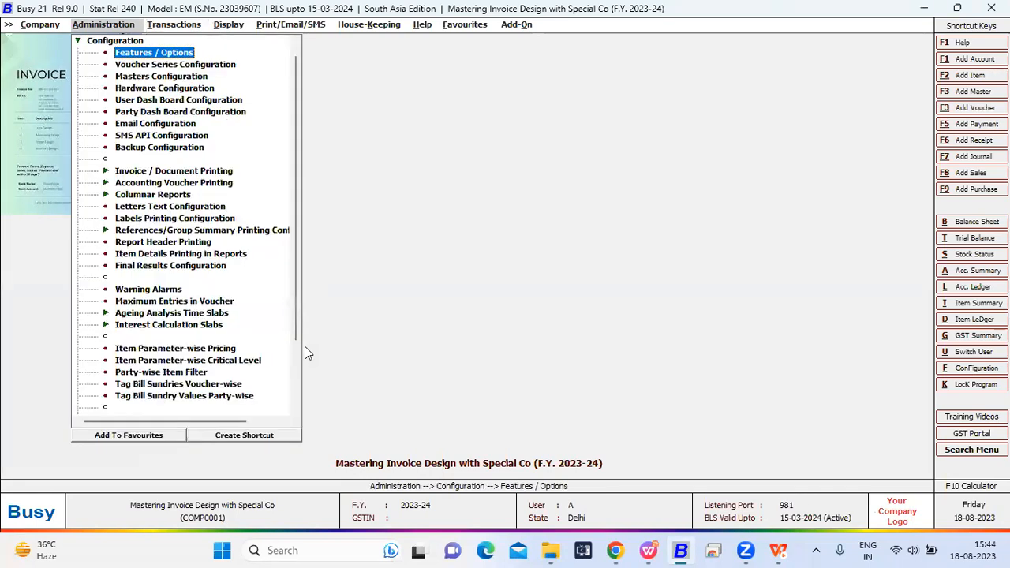
pyautogui.press('Return')
pyautogui.press('Down')
pyautogui.press('Return')
pyautogui.press('Escape')
pyautogui.press('Return')
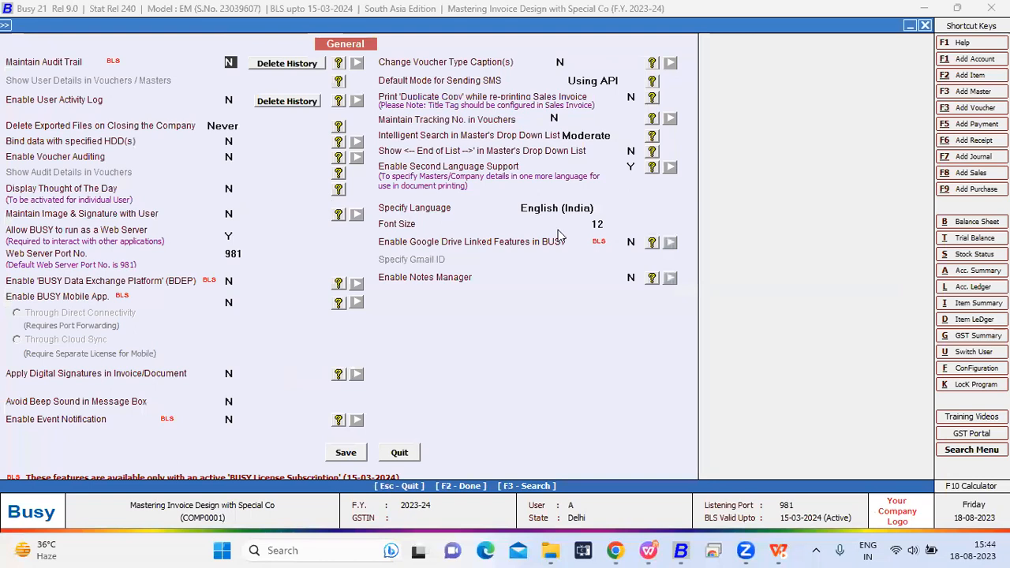
# - Choose English (India) as the second language and save the General options
pyautogui.click(569, 208)
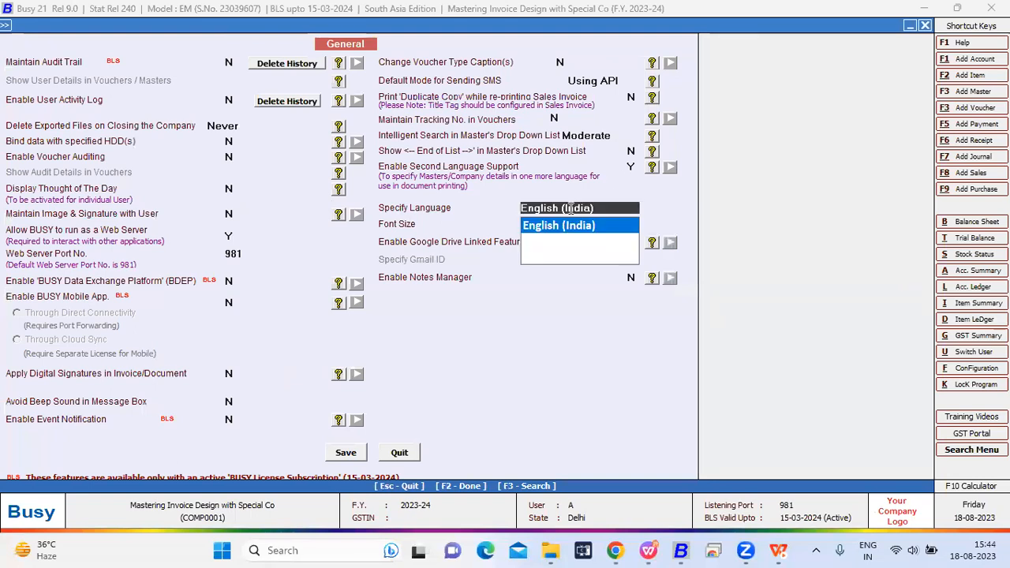
pyautogui.press('Return')
pyautogui.press('Return')
pyautogui.press('F2')
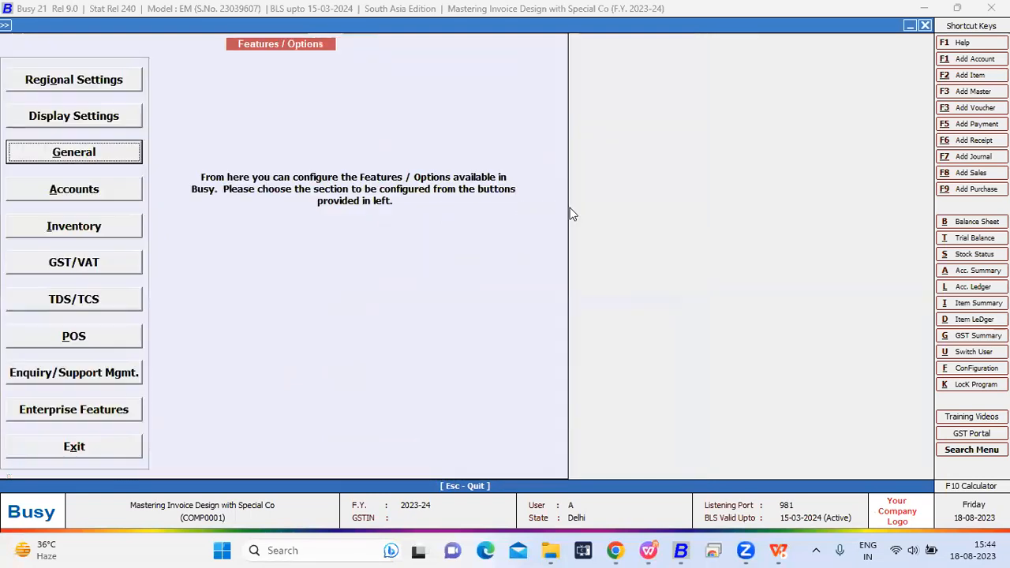
# - Leave the features configuration and open the Second Language Dictionary among the miscellaneous data entry options
pyautogui.press('Escape')
pyautogui.press('Escape')
pyautogui.press('Down')
pyautogui.press('Down')
pyautogui.press('Down')
pyautogui.press('Down')
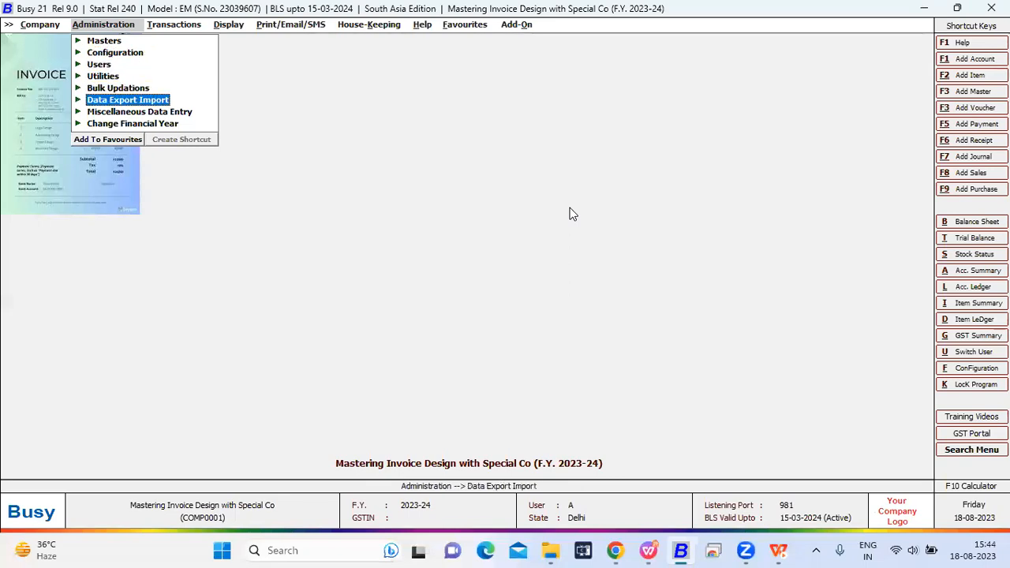
pyautogui.press('Down')
pyautogui.press('Return')
pyautogui.press('Down')
pyautogui.press('Down')
pyautogui.press('Down')
pyautogui.press('Down')
pyautogui.press('Down')
pyautogui.press('Down')
pyautogui.press('Down')
pyautogui.press('Return')
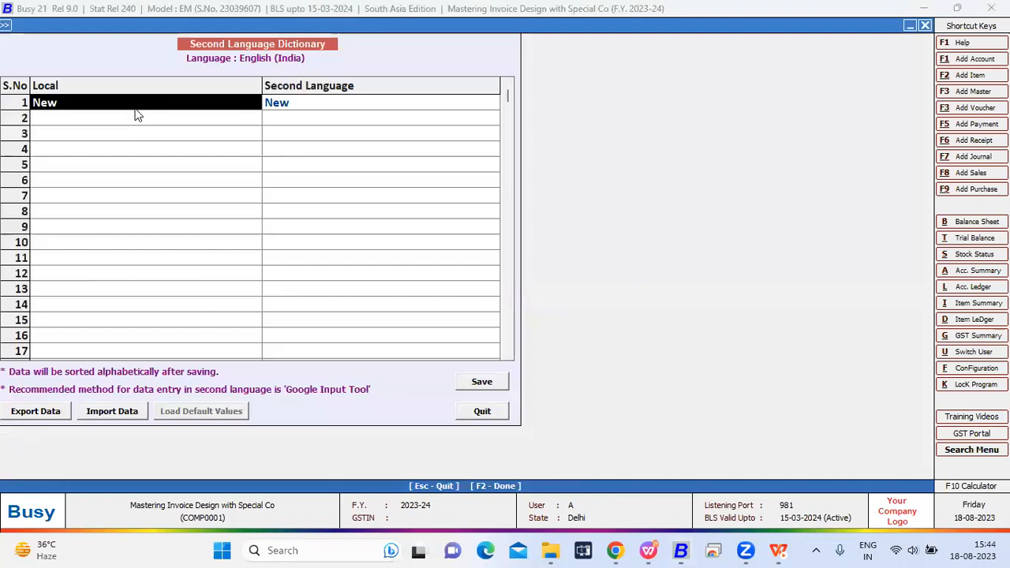
# - Examine the dictionary entry pairing the local word New with its second-language word, and save the dictionary
pyautogui.press('Return')
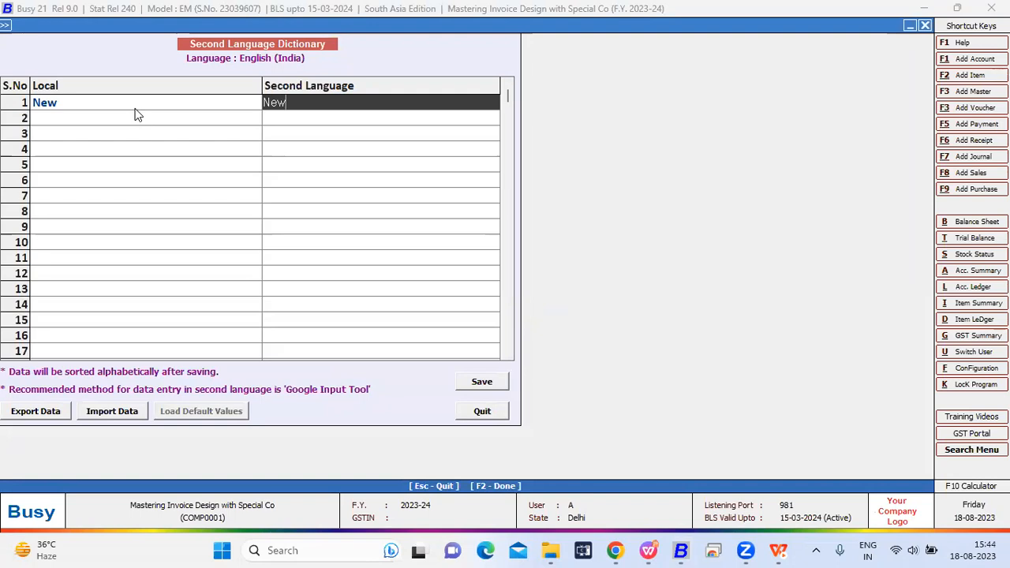
pyautogui.press('F2')
pyautogui.press('Return')
# - Open the advanced document configuration for invoice and document printing
pyautogui.press('Return')
pyautogui.press('Escape')
pyautogui.press('Escape')
pyautogui.press('Return')
pyautogui.press('Up')
pyautogui.press('Up')
pyautogui.press('Up')
pyautogui.press('Up')
pyautogui.press('Up')
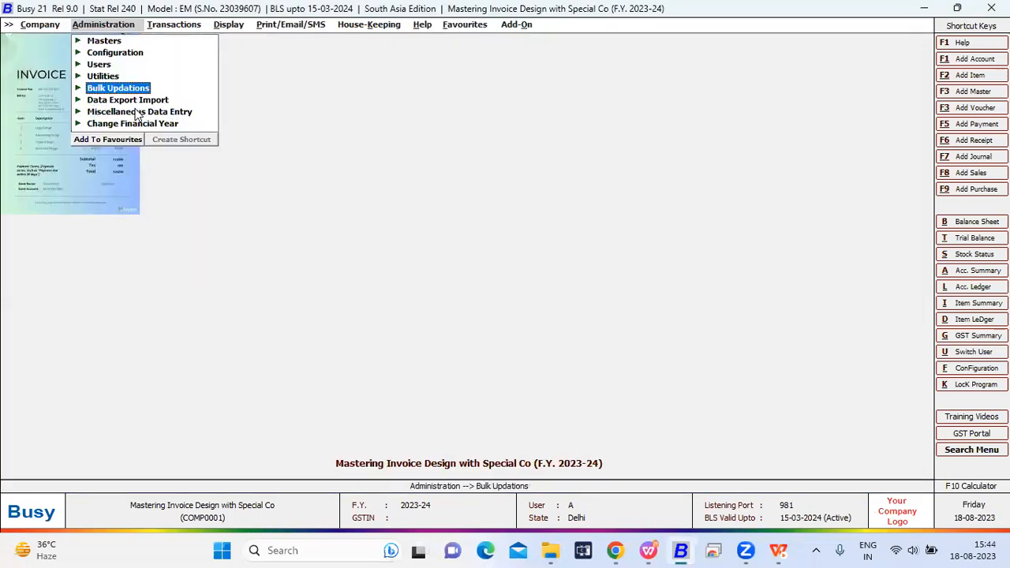
pyautogui.press('Return')
pyautogui.press('i')
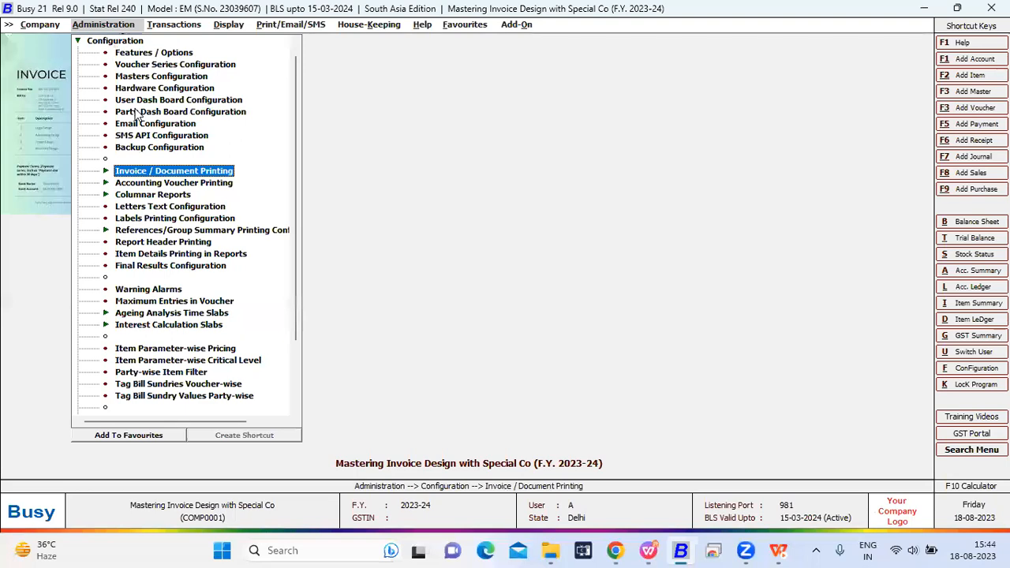
pyautogui.press('Return')
pyautogui.press('Down')
pyautogui.press('Return')
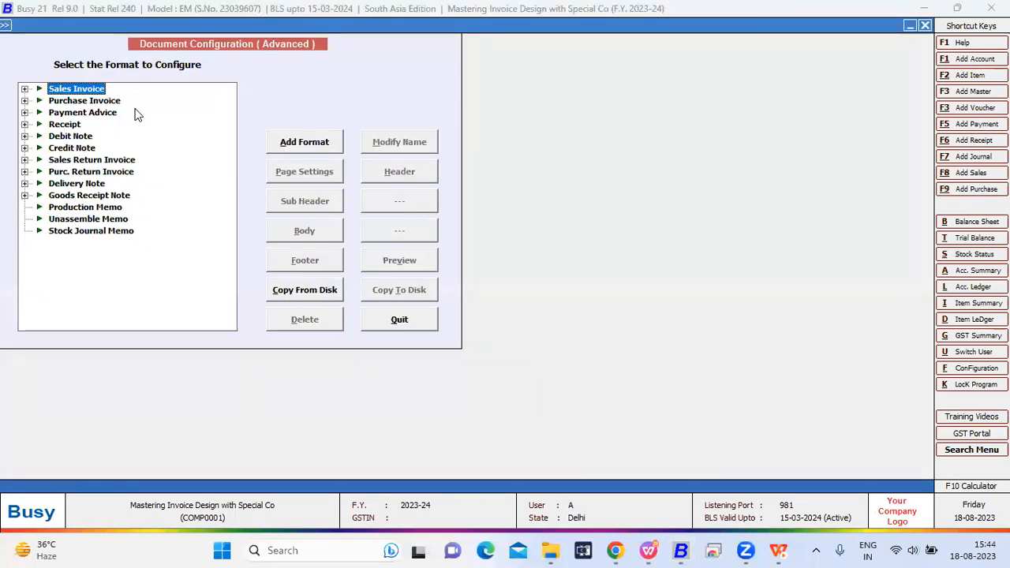
# - Open the body configuration of the Data Field sales invoice format
pyautogui.press('Down')
pyautogui.press('Down')
pyautogui.press('Down')
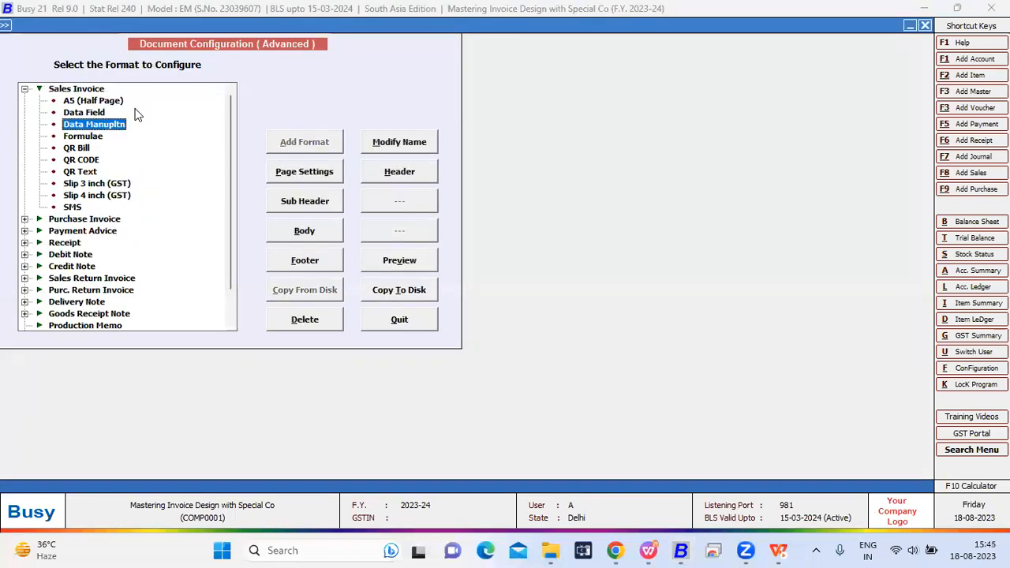
pyautogui.press('Up')
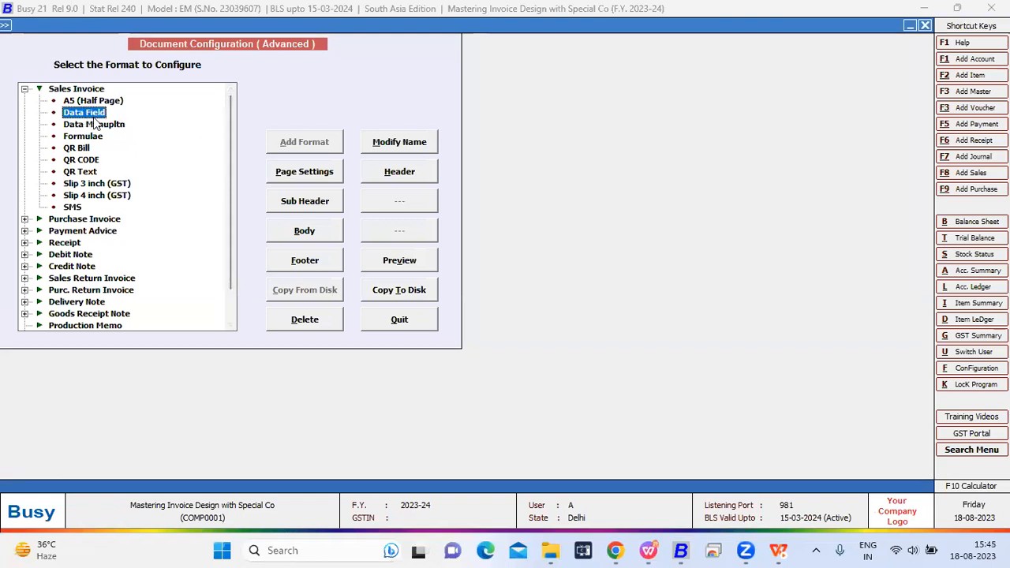
pyautogui.click(323, 231)
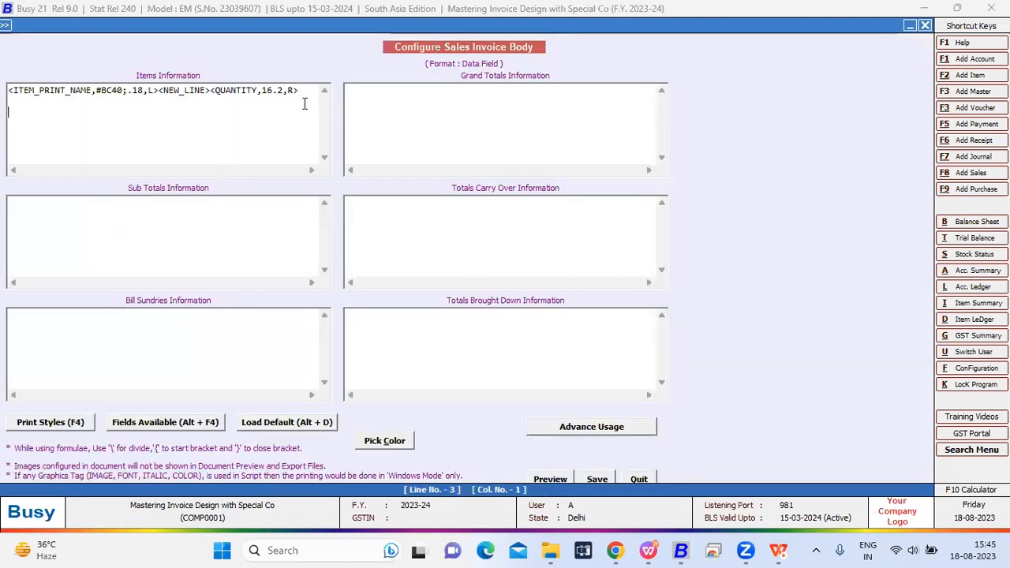
# - Examine the available item fields with the _SL suffix, such as ALT_UNIT_ALIAS_SL and ALT_UNIT_PRINT_NAME_SL, and close the field list
pyautogui.hotkey('alt', 'F4')
pyautogui.press('Right')
pyautogui.press('Down')
pyautogui.press('Down')
pyautogui.press('Down')
pyautogui.press('Down')
pyautogui.press('Down')
pyautogui.press('Down')
pyautogui.press('Down')
pyautogui.press('Down')
pyautogui.press('Down')
pyautogui.press('Down')
pyautogui.press('Down')
pyautogui.press('Down')
pyautogui.press('Down')
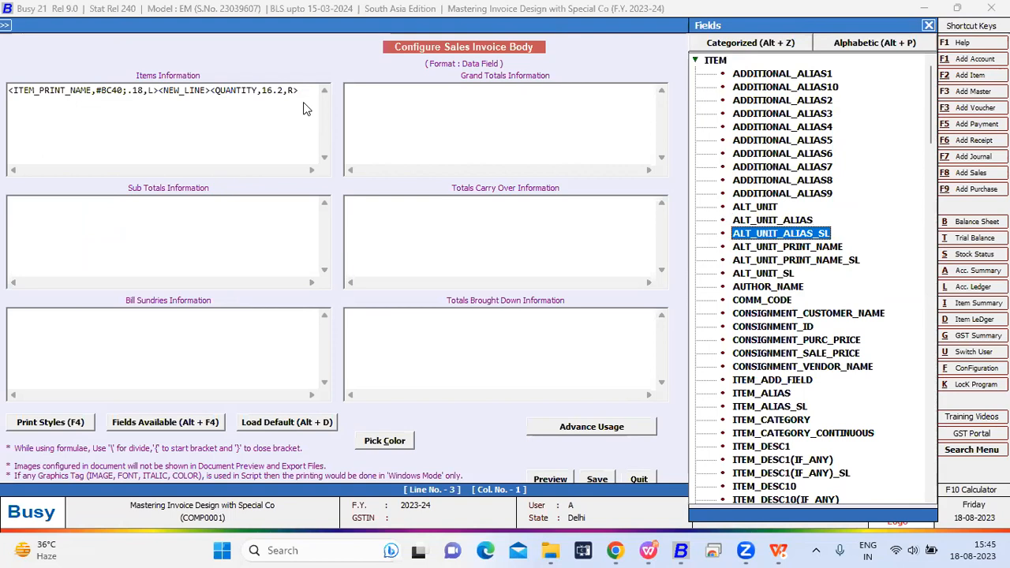
pyautogui.press('Down')
pyautogui.press('Down')
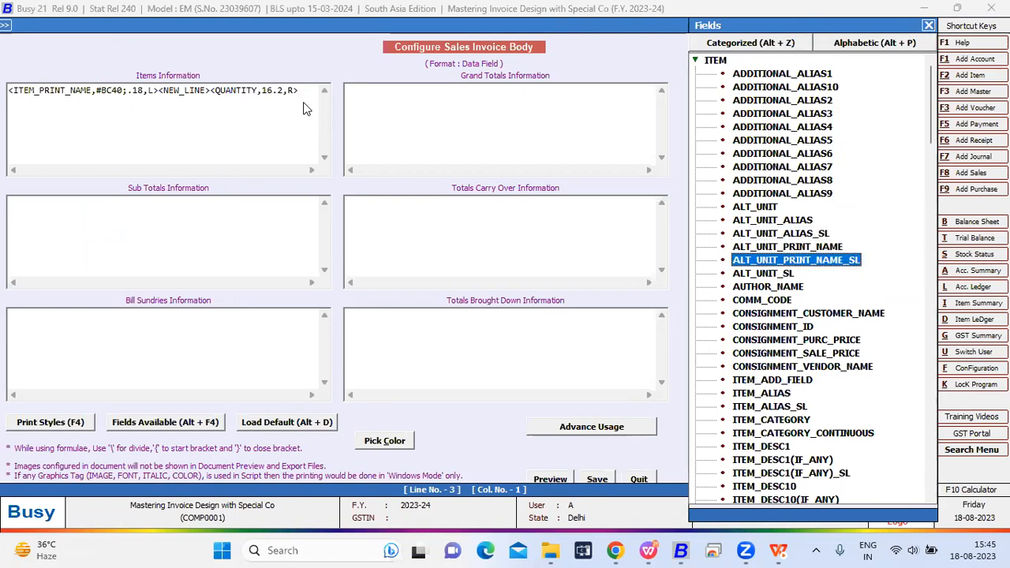
pyautogui.press('Down')
pyautogui.press('Down')
pyautogui.press('Down')
pyautogui.press('Down')
pyautogui.press('Down')
pyautogui.press('Down')
pyautogui.press('Down')
pyautogui.press('Down')
pyautogui.press('Down')
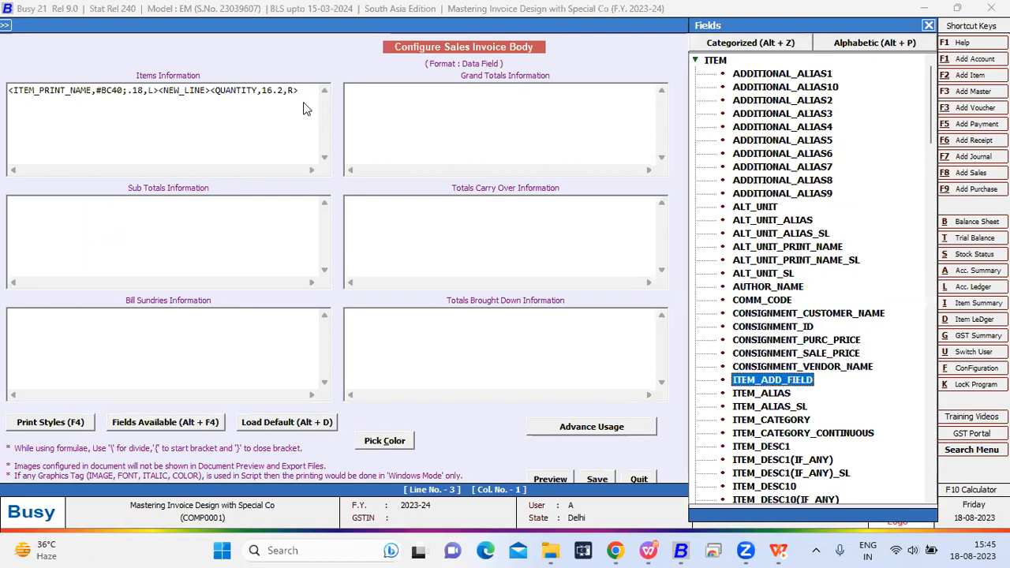
pyautogui.press('Escape')
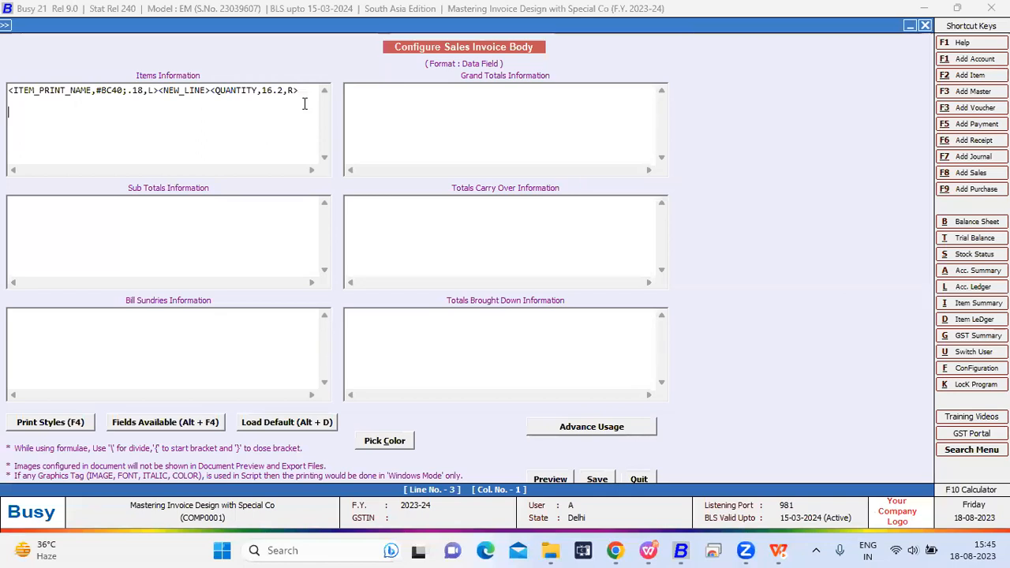
# - Insert a custom text tag on line 3 of Items Information from the available fields
pyautogui.hotkey('alt', 'F4')
pyautogui.press('End')
pyautogui.press('Up')
pyautogui.press('Down')
pyautogui.press('Return')
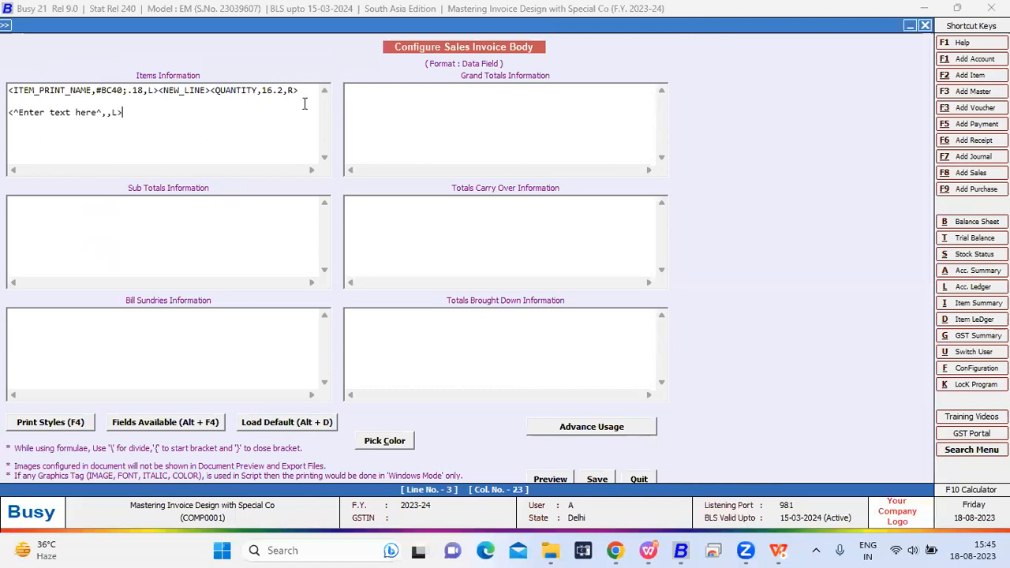
# - Replace the placeholder text in the custom text tag with NEW
pyautogui.press('Left')
pyautogui.press('Left')
pyautogui.press('Left')
pyautogui.press('Left')
pyautogui.press('Left')
pyautogui.press('BackSpace')
pyautogui.press('BackSpace')
pyautogui.press('BackSpace')
pyautogui.press('BackSpace')
pyautogui.press('BackSpace')
pyautogui.press('BackSpace')
pyautogui.press('BackSpace')
pyautogui.press('BackSpace')
pyautogui.press('BackSpace')
pyautogui.press('BackSpace')
pyautogui.press('BackSpace')
pyautogui.press('BackSpace')
pyautogui.press('BackSpace')
pyautogui.press('BackSpace')
pyautogui.press('BackSpace')
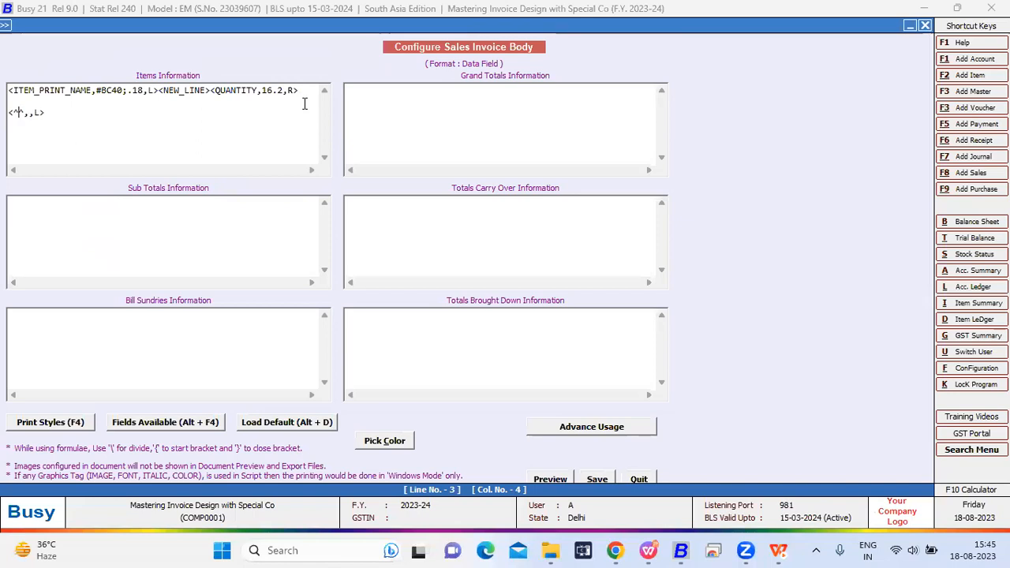
pyautogui.write('NEW')
pyautogui.press('Right')
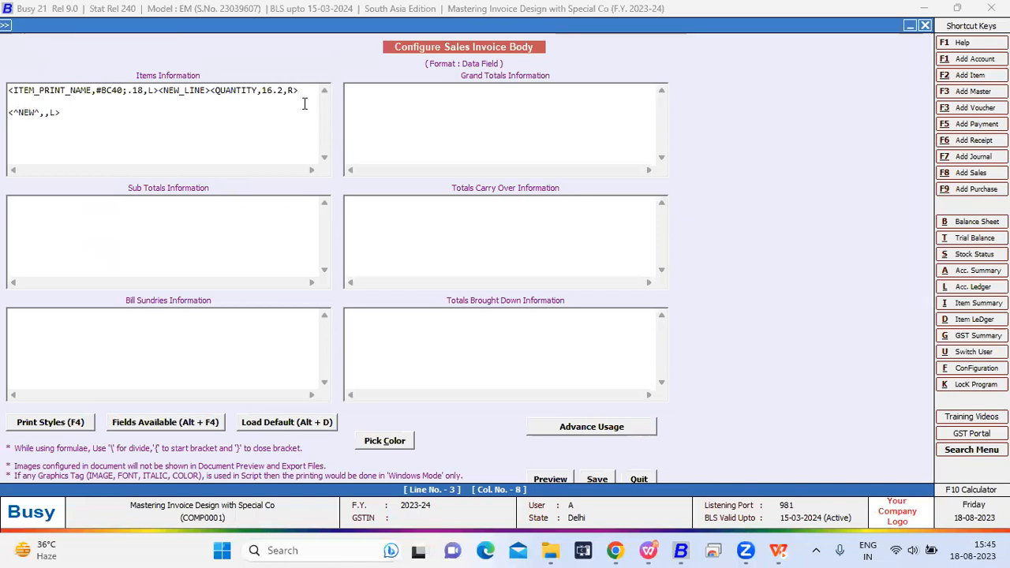
# - Set the NEW tag's format to #SL20, save the invoice body and leave the document configuration
pyautogui.write('20')
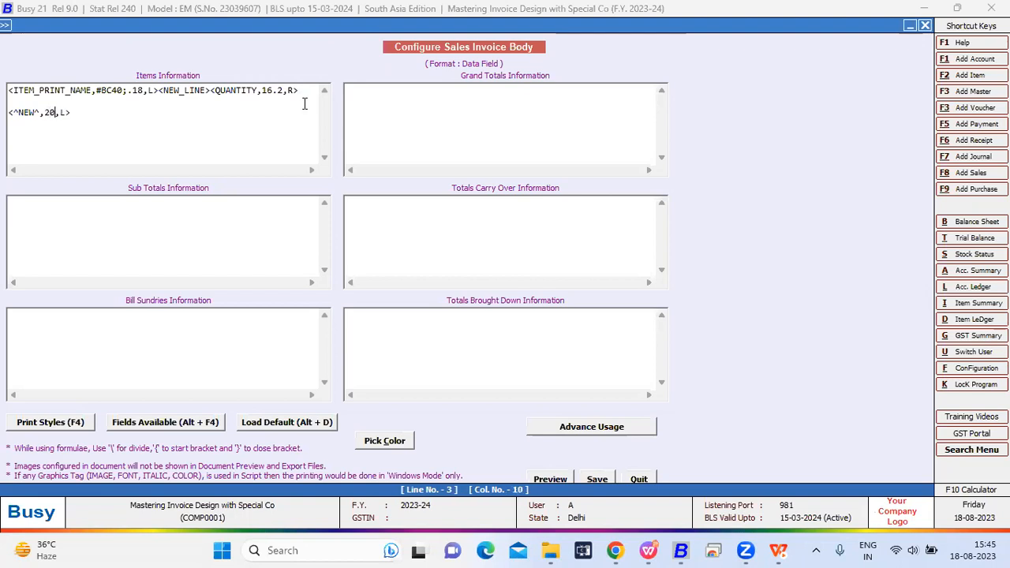
pyautogui.write('#')
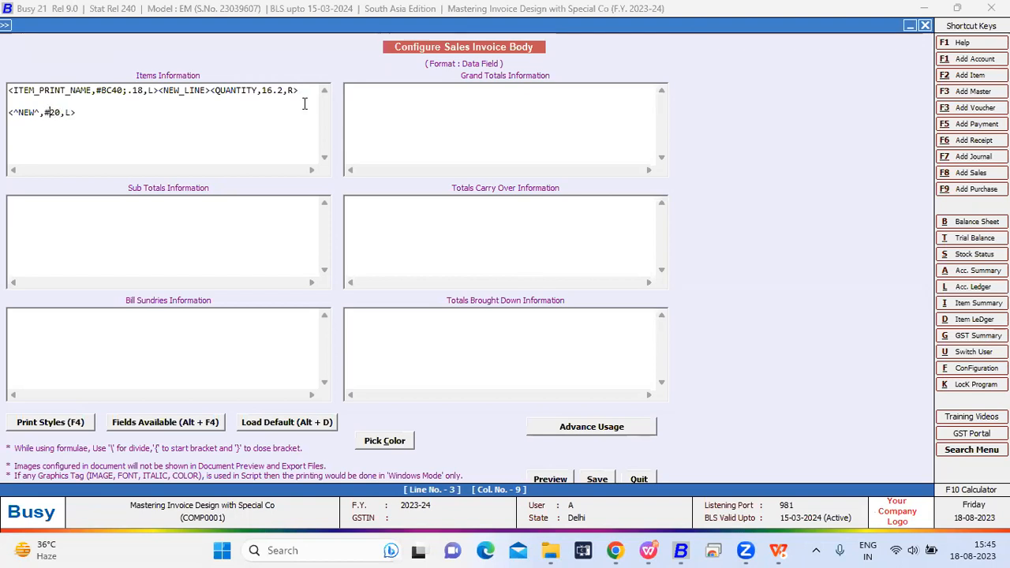
pyautogui.write('SL')
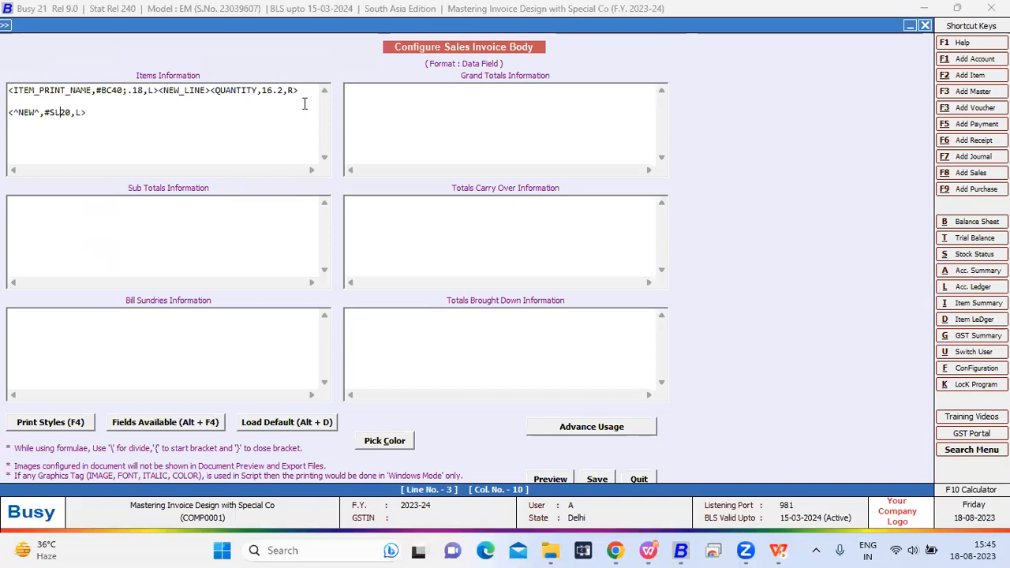
pyautogui.press('Escape')
pyautogui.press('Return')
pyautogui.press('Escape')
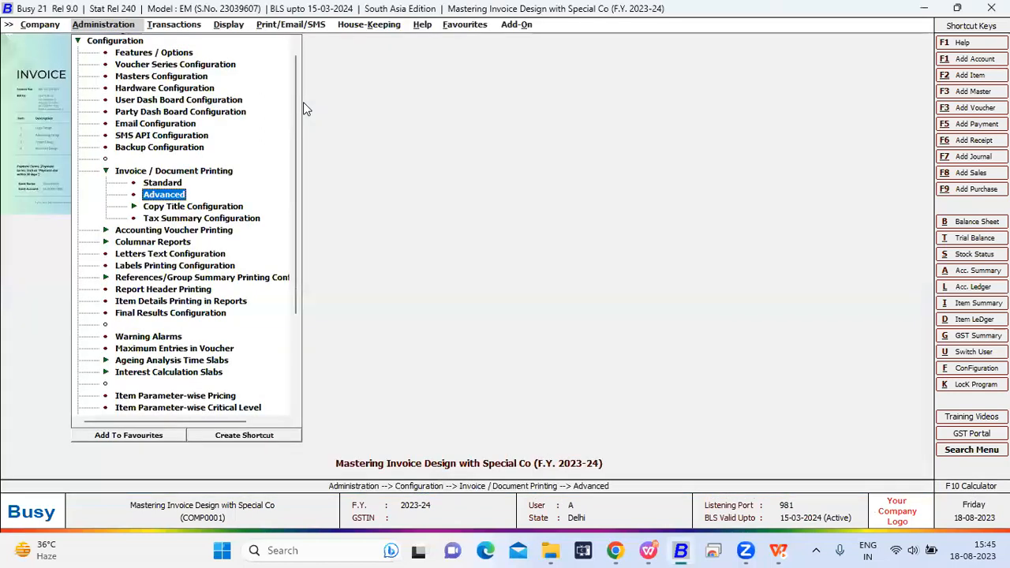
# - Open sales voucher number 2 for modification and preview its invoice in the Data Field format to check the translated text
pyautogui.press('Escape')
pyautogui.press('Down')
pyautogui.press('Return')
pyautogui.press('Return')
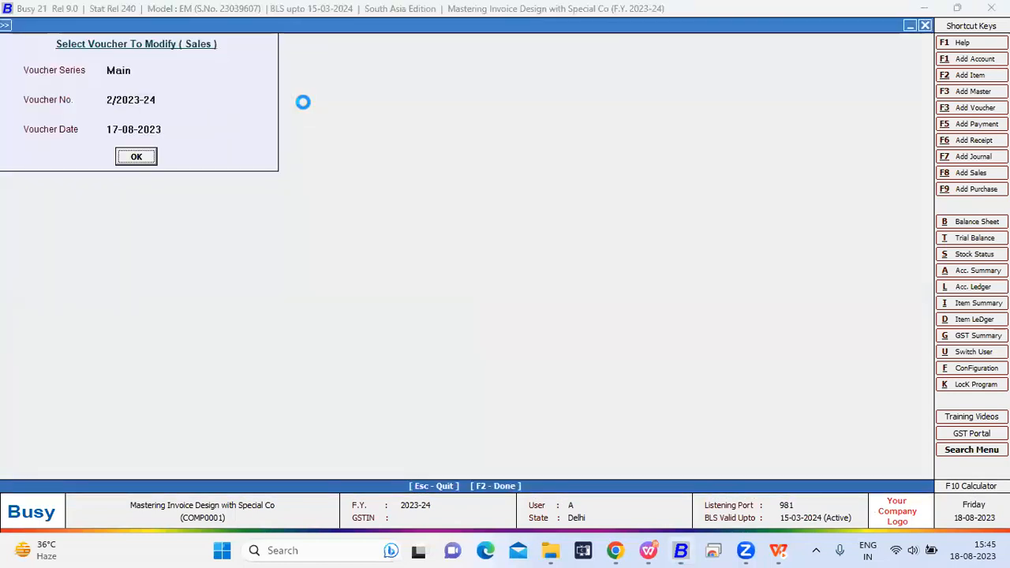
pyautogui.press('Return')
pyautogui.hotkey('alt', 'p')
pyautogui.press('Return')
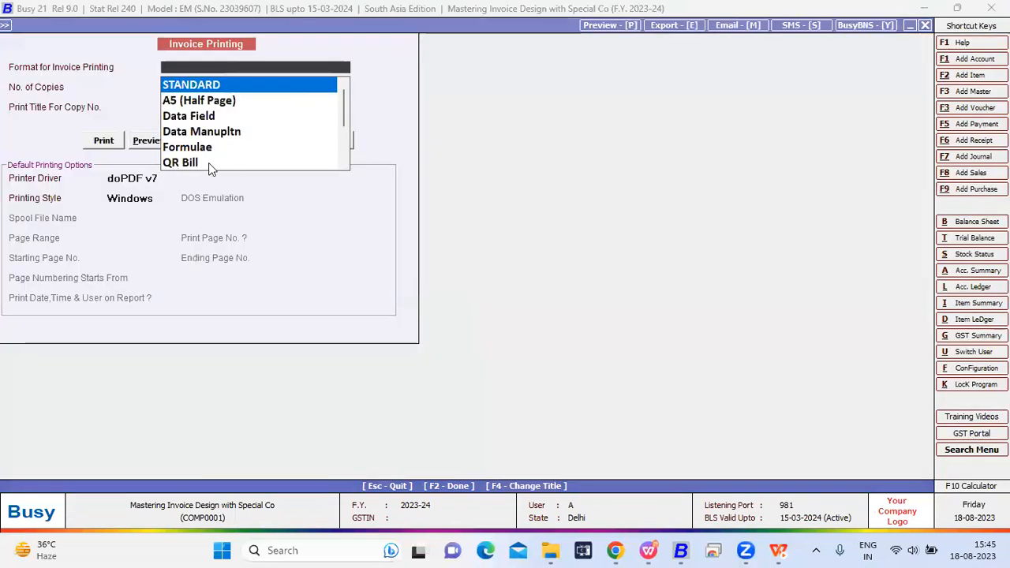
pyautogui.click(173, 118)
pyautogui.click(144, 141)
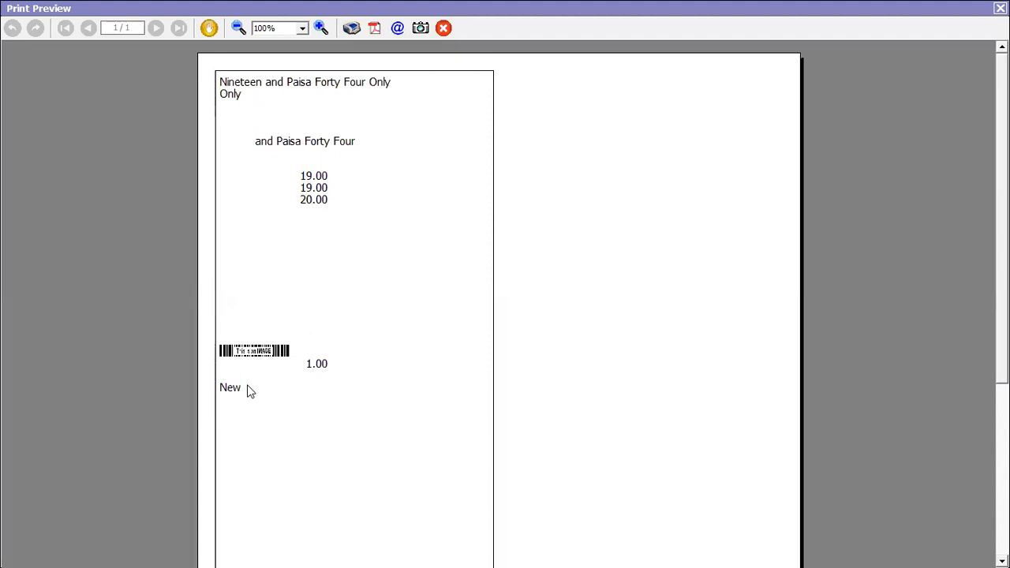
# - Close the print preview and sales voucher number 2
pyautogui.press('Escape')
pyautogui.press('Escape')
pyautogui.press('Return')
pyautogui.press('Escape')
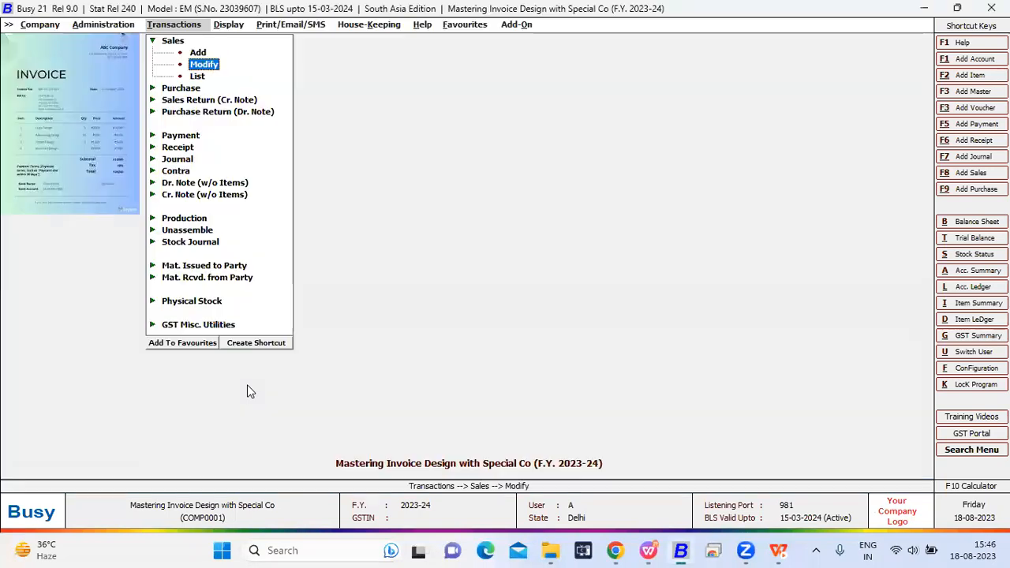
# - Reopen the Data Field sales invoice body in the advanced document configuration
pyautogui.press('Left')
pyautogui.press('Return')
pyautogui.press('Return')
pyautogui.press('Down')
pyautogui.press('Down')
pyautogui.press('Down')
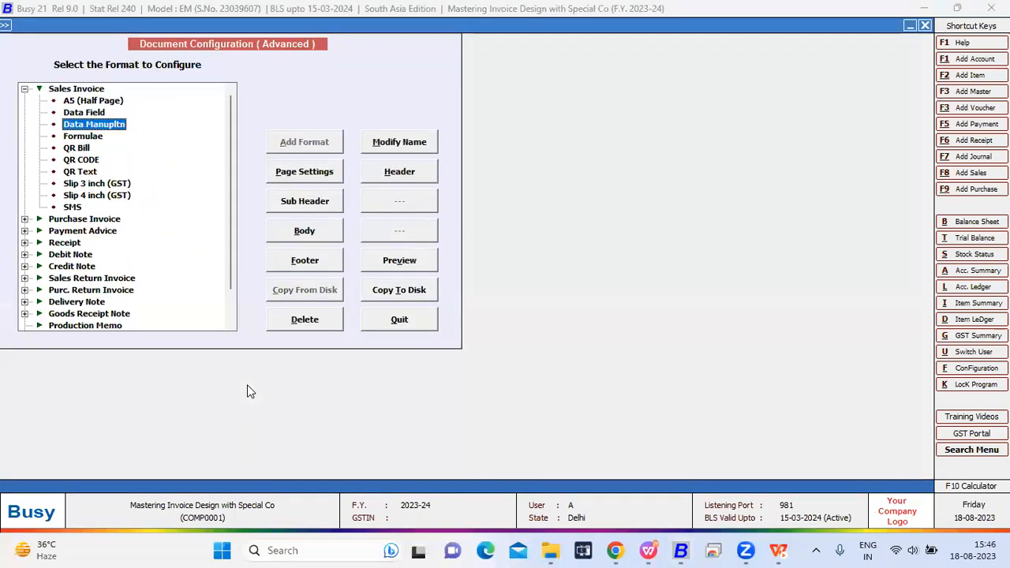
pyautogui.press('Up')
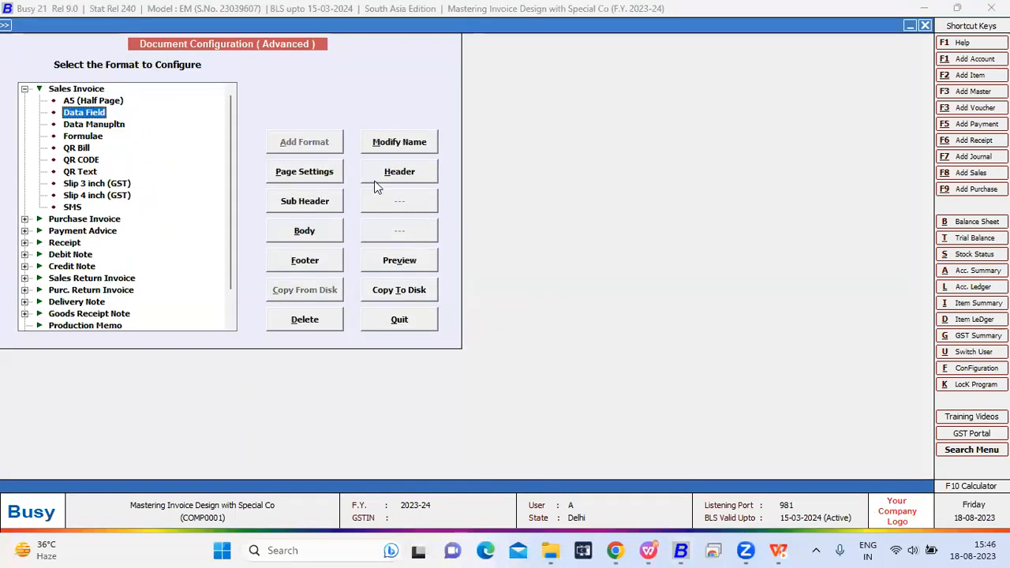
pyautogui.click(329, 228)
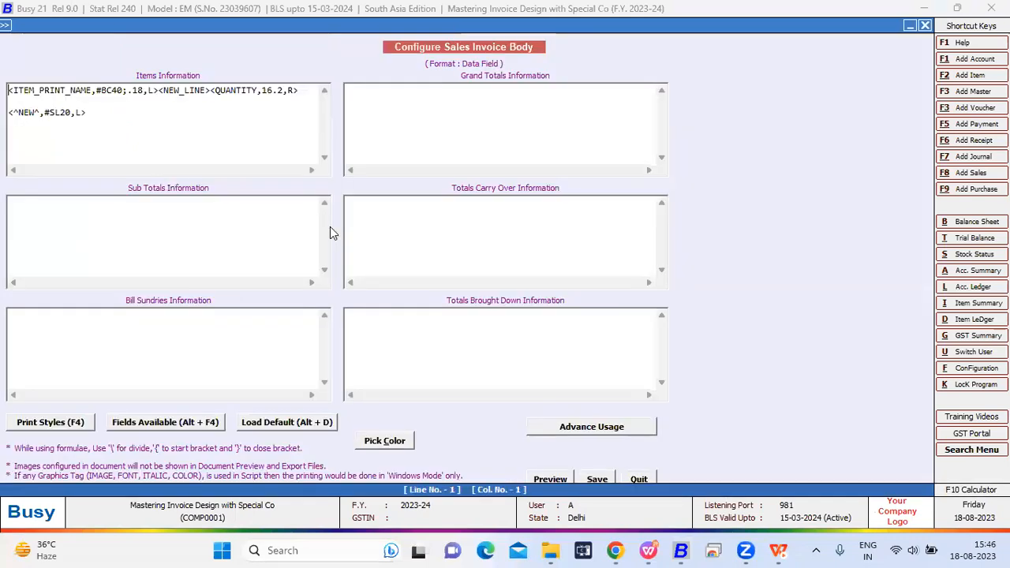
# - Open the Second Language Dictionary and check the second-language entry for New that the <^NEW^,#SL20,L> tag uses
pyautogui.moveTo(103, 113); pyautogui.dragTo(11, 118)
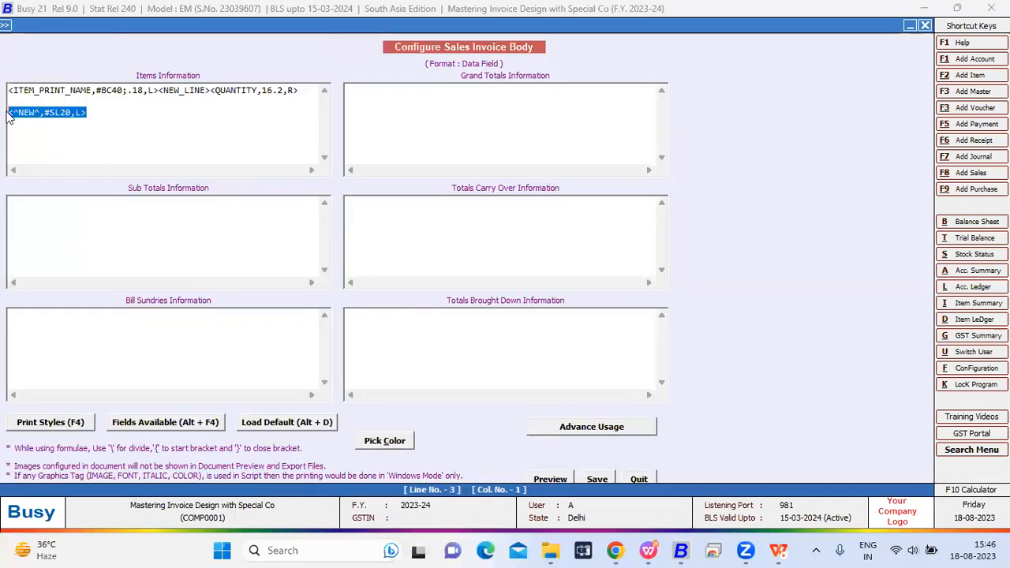
pyautogui.click(71, 114)
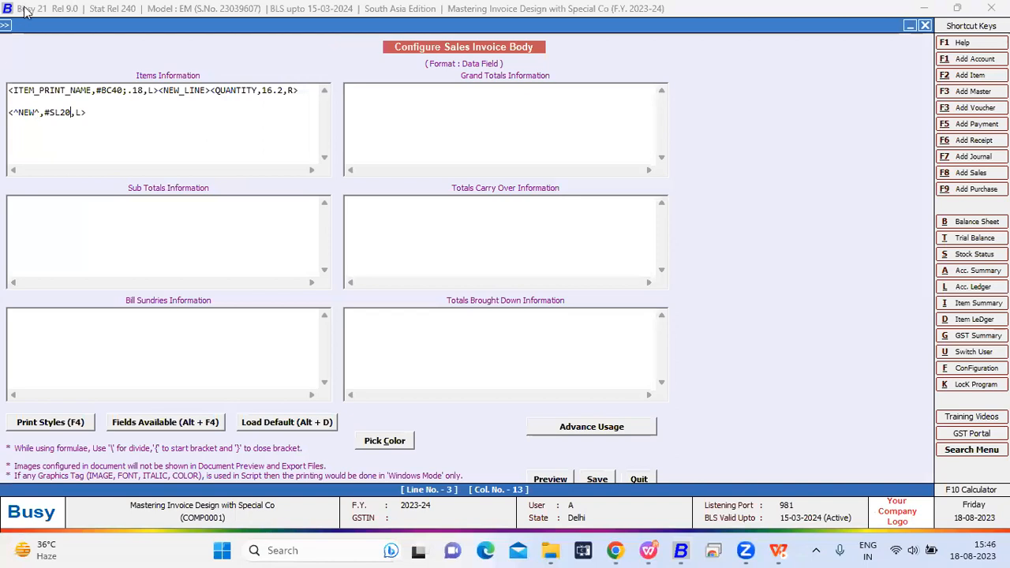
pyautogui.click(5, 26)
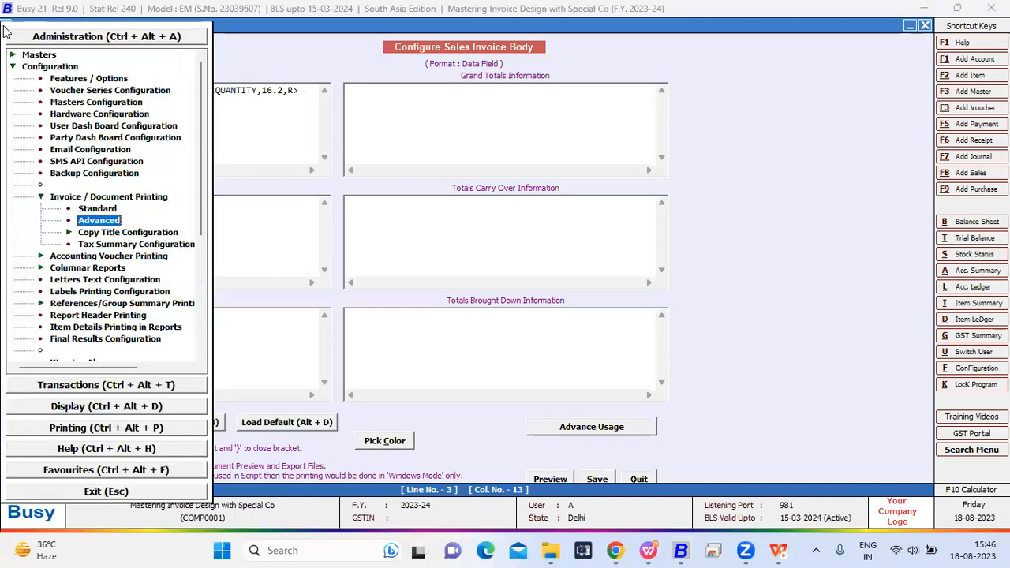
pyautogui.press('Left')
pyautogui.press('Left')
pyautogui.press('Left')
pyautogui.press('Left')
pyautogui.press('Down')
pyautogui.press('Down')
pyautogui.press('Down')
pyautogui.press('Down')
pyautogui.press('Down')
pyautogui.press('Right')
pyautogui.press('Right')
pyautogui.press('Down')
pyautogui.press('Down')
pyautogui.press('Down')
pyautogui.press('Down')
pyautogui.press('Down')
pyautogui.press('Down')
pyautogui.press('Down')
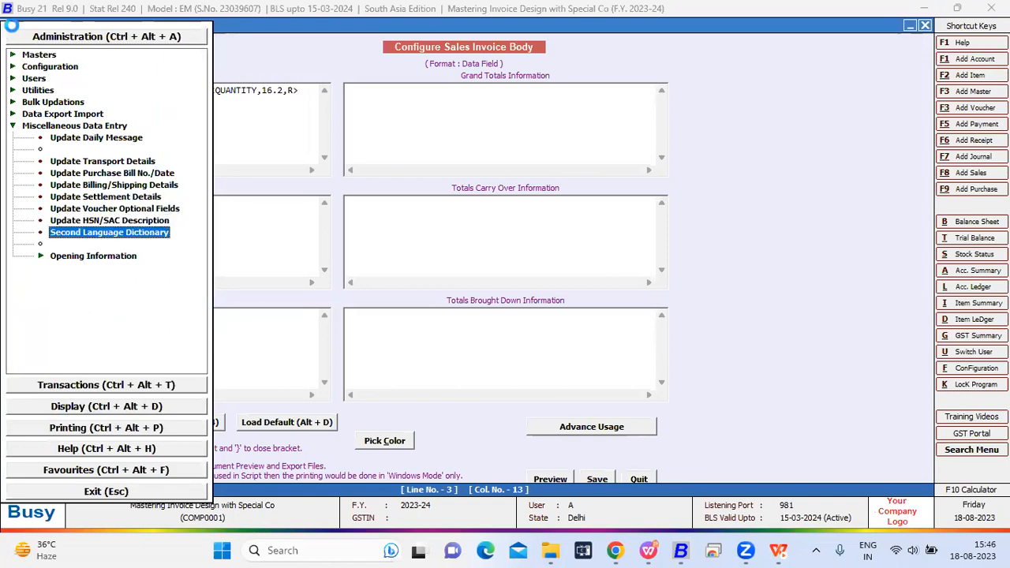
pyautogui.press('Return')
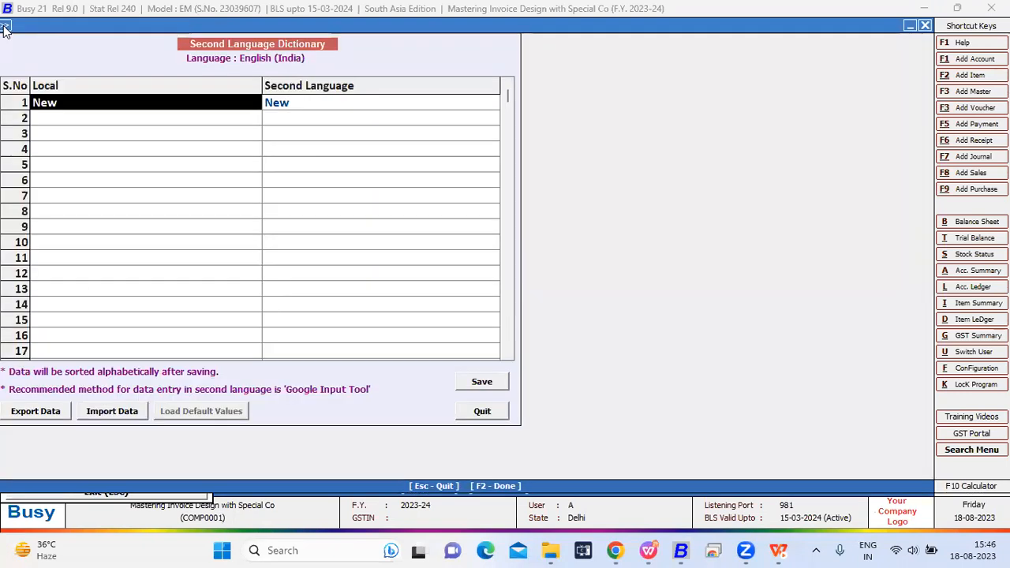
pyautogui.press('Return')
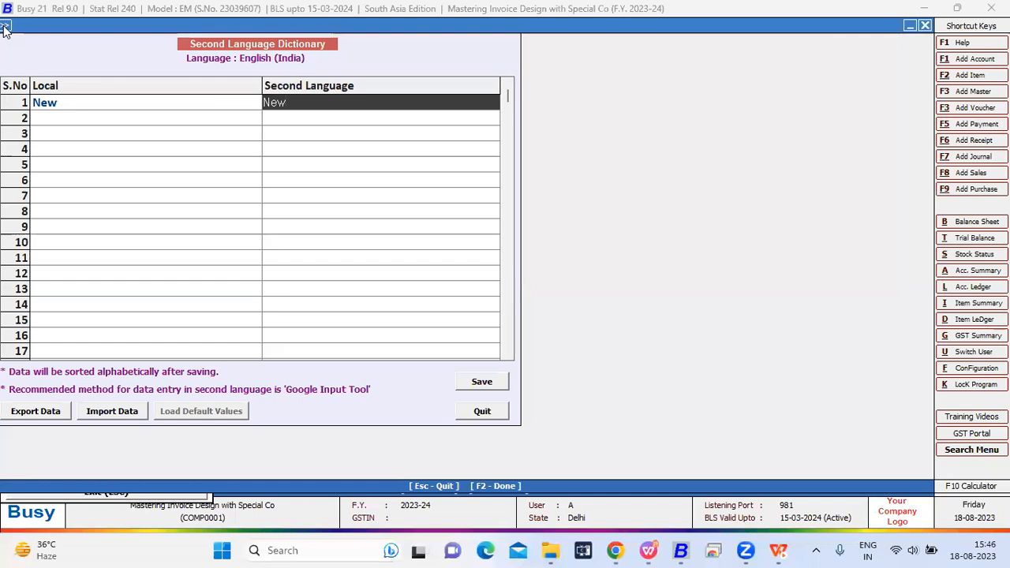
# - Close the Second Language Dictionary and leave the sales invoice body configuration
pyautogui.press('Escape')
pyautogui.press('Escape')
pyautogui.press('Escape')
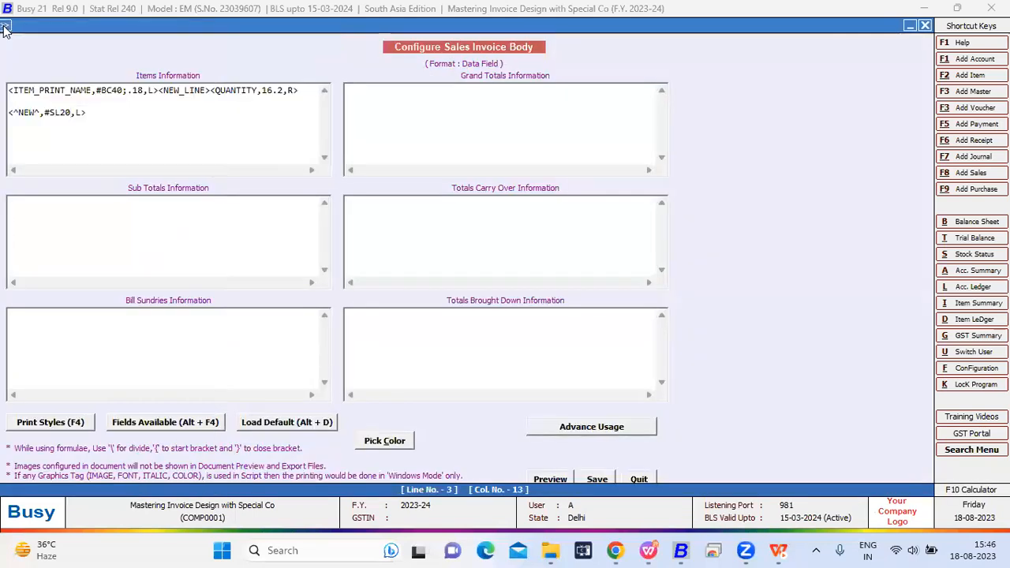
pyautogui.press('Left')
pyautogui.press('Left')
pyautogui.press('Left')
pyautogui.press('Right')
pyautogui.press('Escape')
pyautogui.press('Return')
pyautogui.press('Escape')
# - Open sales voucher number 2 for modification and preview its printed invoice to check the NEW tag's output
pyautogui.press('Right')
pyautogui.press('Right')
pyautogui.press('Return')
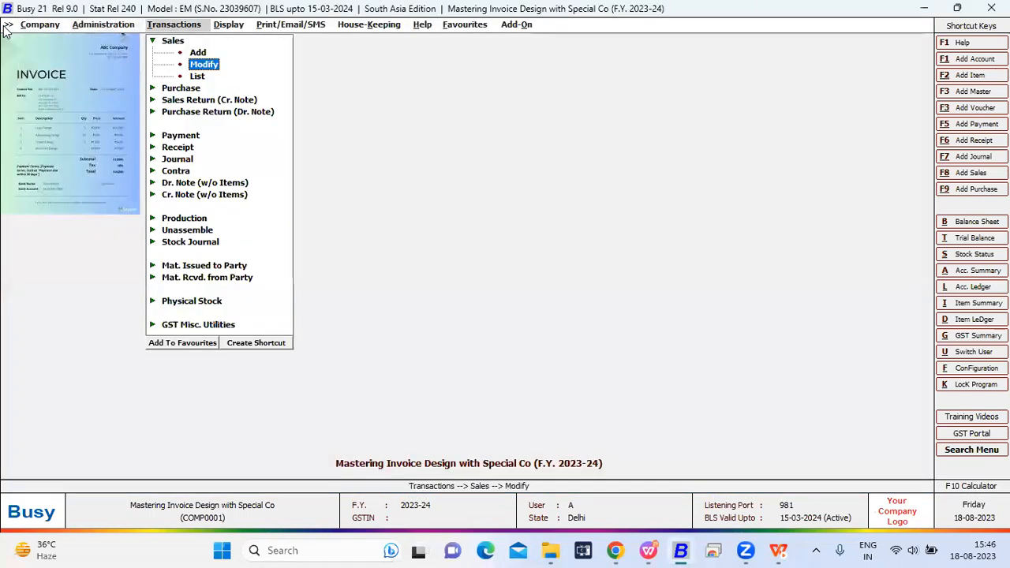
pyautogui.press('Return')
pyautogui.press('Return')
pyautogui.press('Return')
pyautogui.press('Return')
pyautogui.press('Return')
pyautogui.hotkey('alt', 'p')
pyautogui.press('Return')
pyautogui.click(190, 117)
pyautogui.click(152, 140)
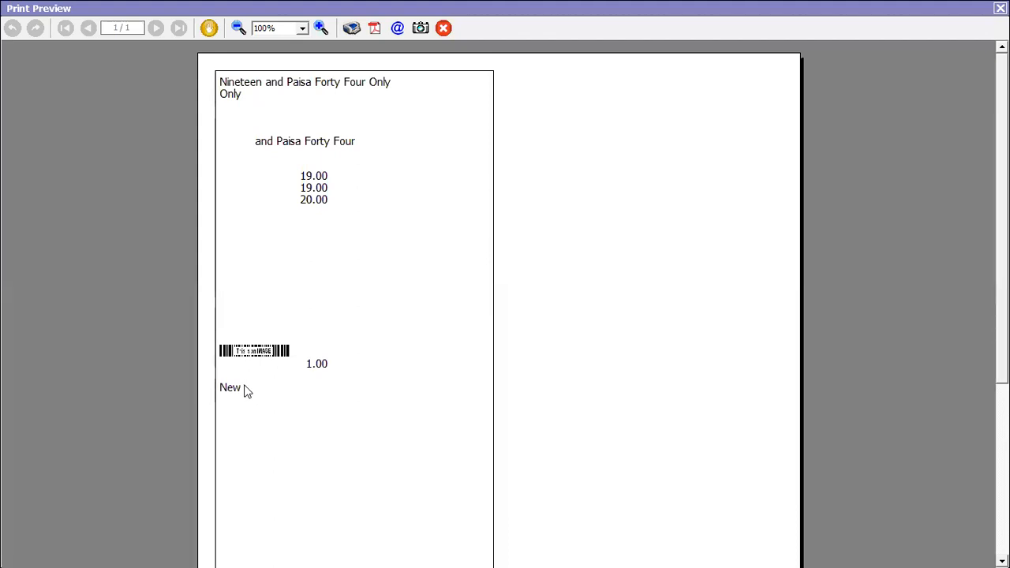
# - Close the print preview, switch to the slide presentation and advance from Data Manipulation Fields to the QR Code slide
pyautogui.press('Escape')
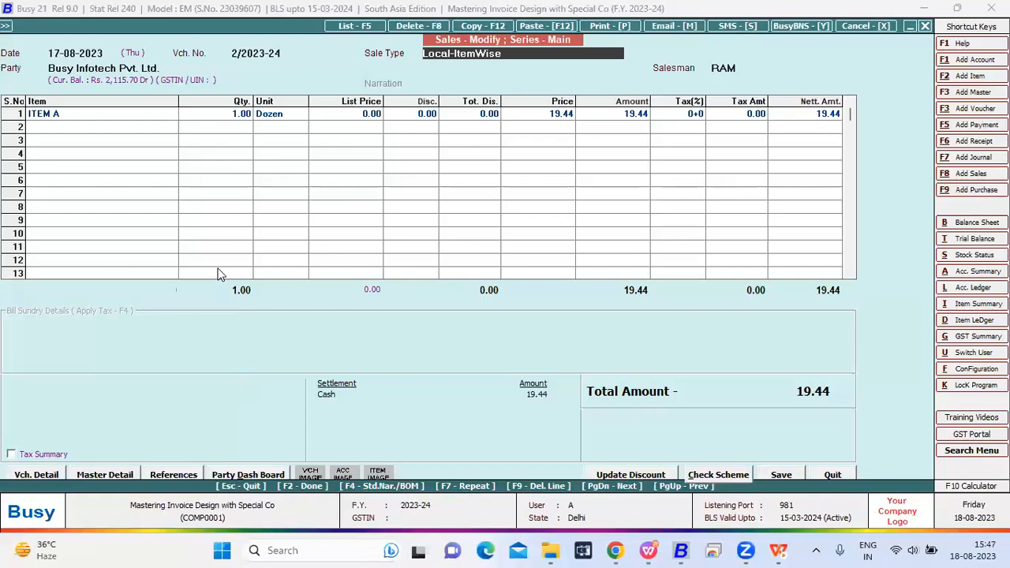
pyautogui.hotkey('alt', 'Tab')
pyautogui.hotkey('alt', 'Tab')
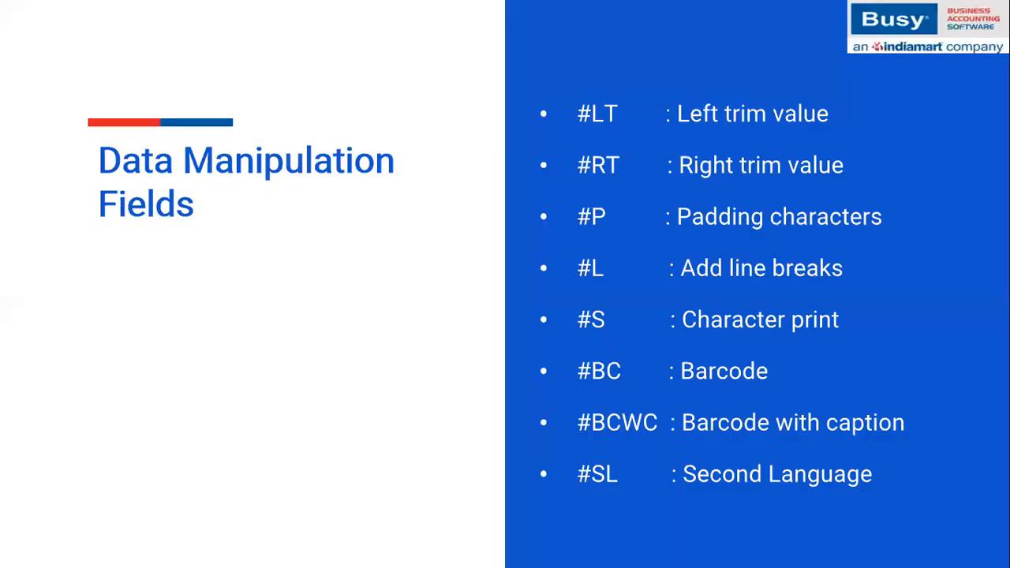
pyautogui.press('Right')
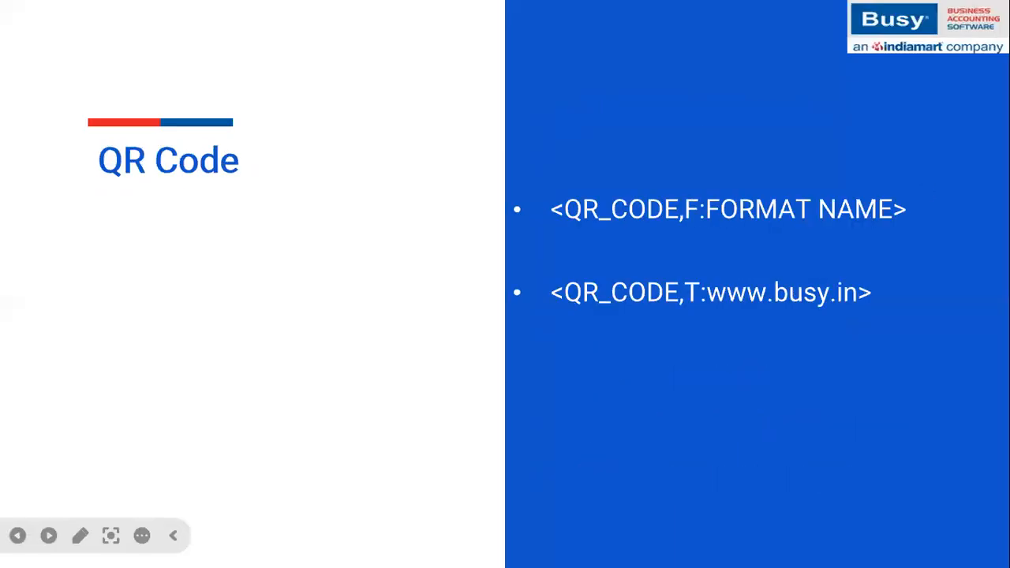
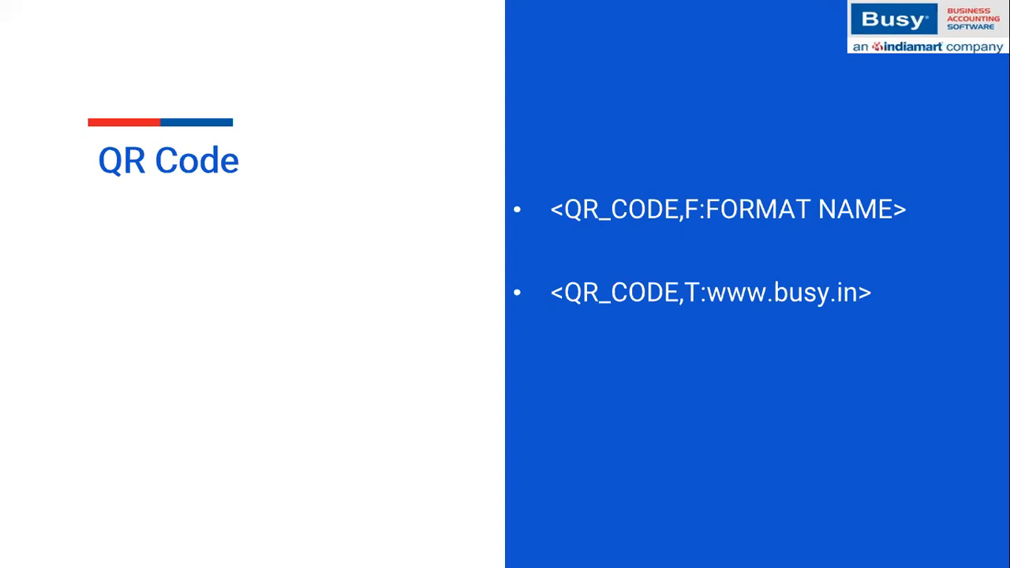
# - Switch to Busy, quit the sales voucher and open the Sales Invoice formats in the advanced document configuration
pyautogui.hotkey('alt', 'Tab')
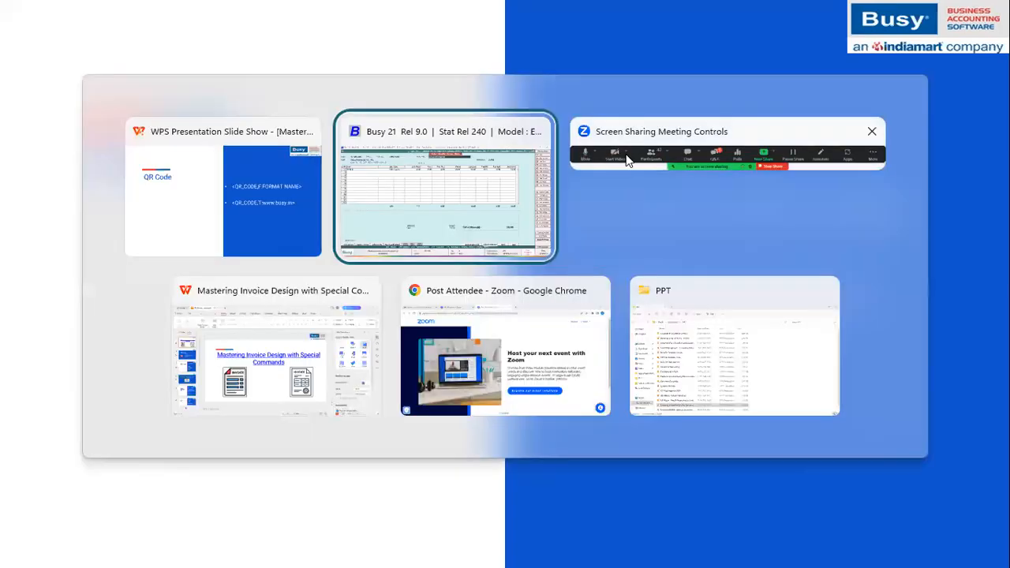
pyautogui.click(433, 220)
pyautogui.press('Escape')
pyautogui.press('Return')
pyautogui.press('Left')
pyautogui.press('Return')
pyautogui.press('Right')
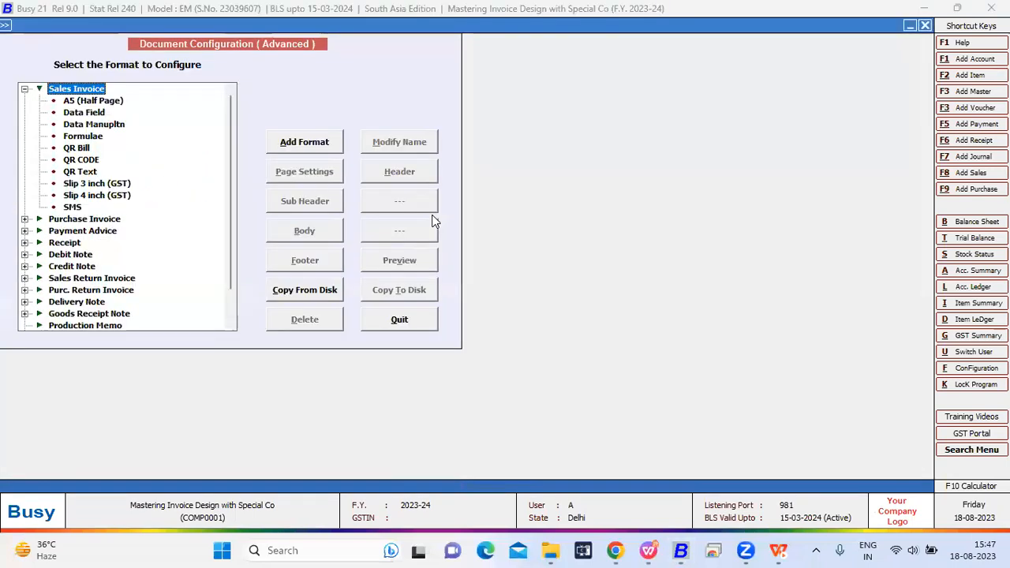
# - Open the header configuration of the QR Text sales invoice format
pyautogui.press('Down')
pyautogui.press('Down')
pyautogui.press('Down')
pyautogui.press('Down')
pyautogui.press('Down')
pyautogui.press('Down')
pyautogui.press('Down')
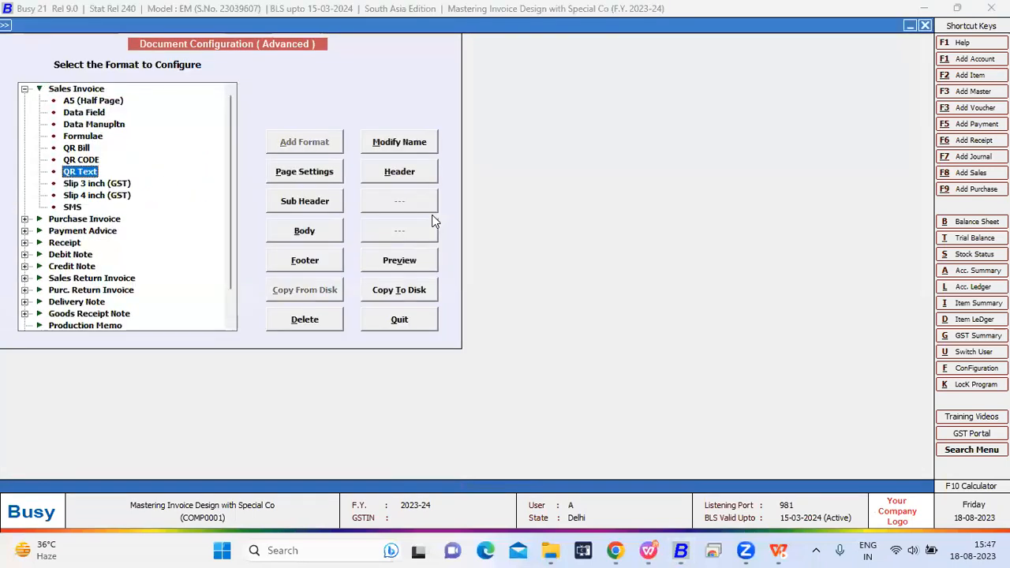
pyautogui.press('Up')
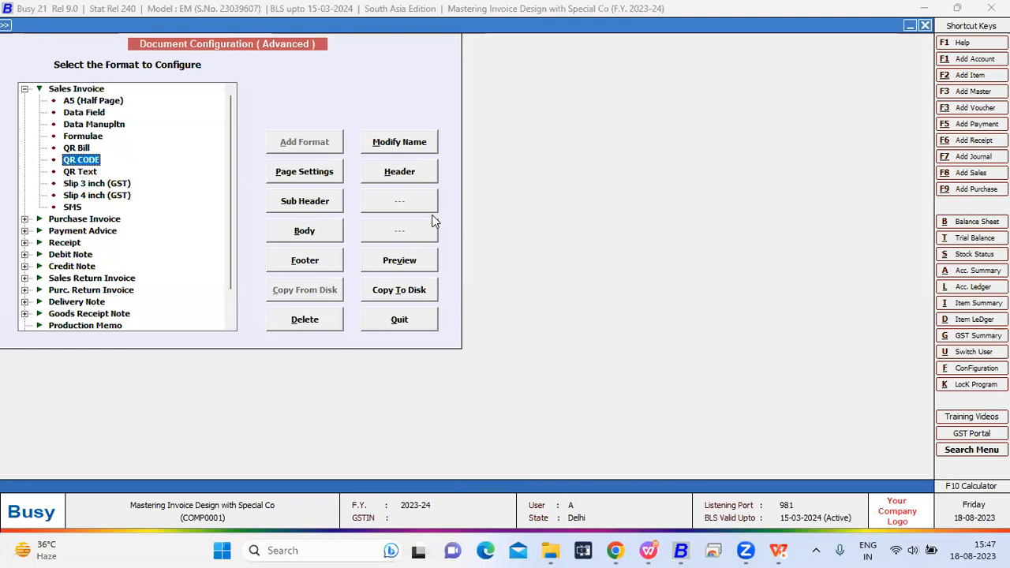
pyautogui.press('Down')
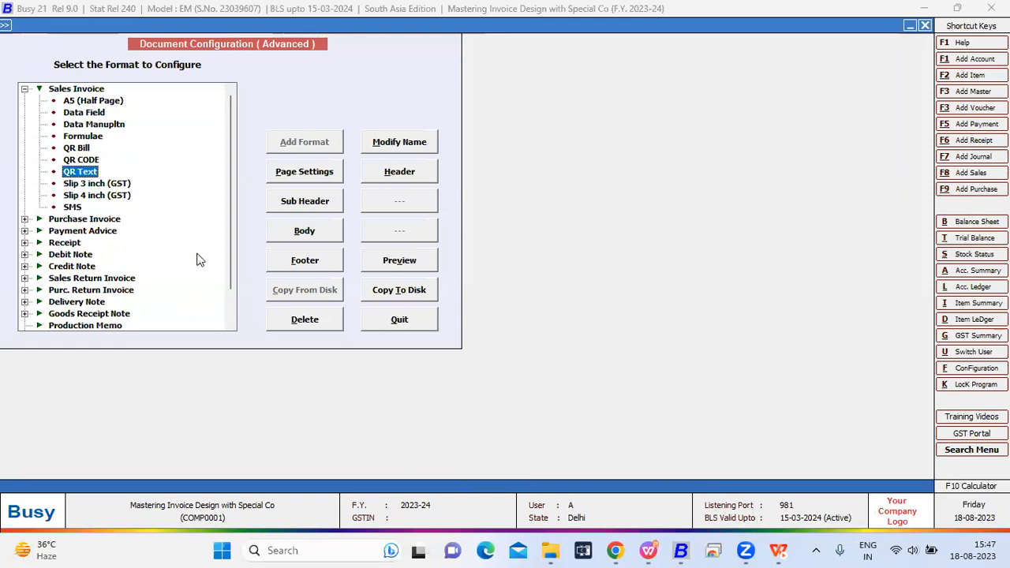
pyautogui.click(418, 170)
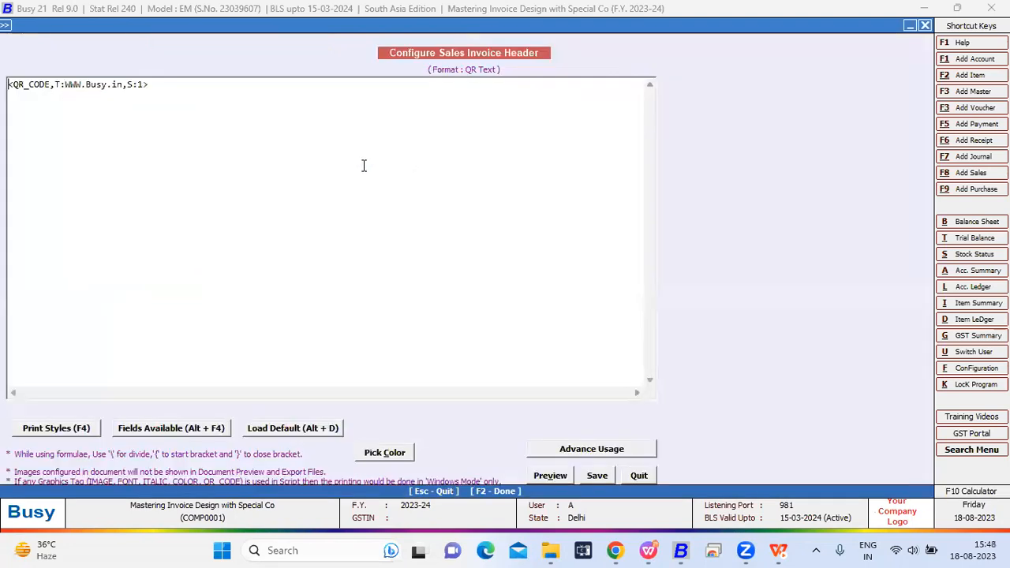
pyautogui.click(176, 90)
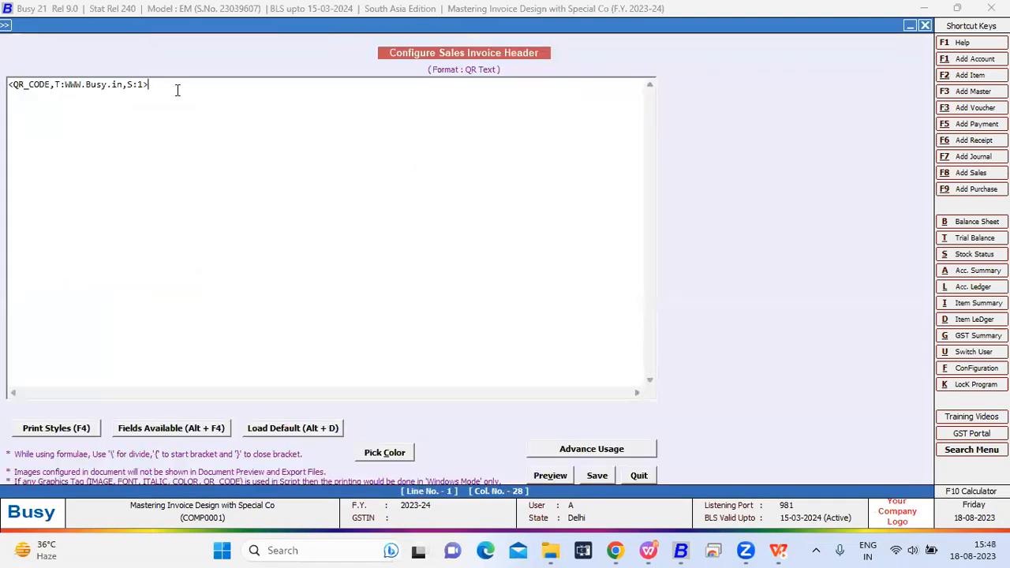
pyautogui.press('F4')
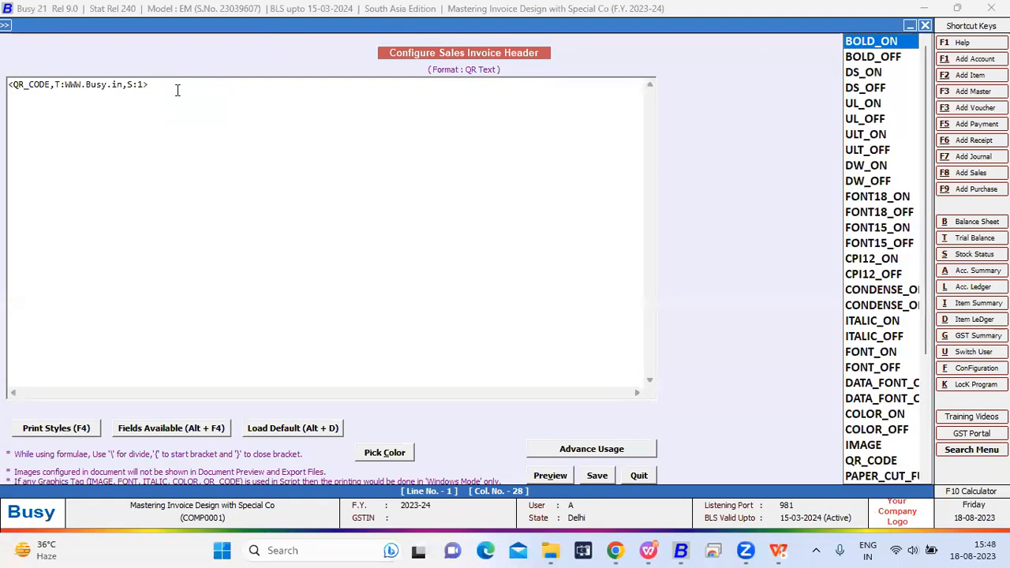
pyautogui.press('q')
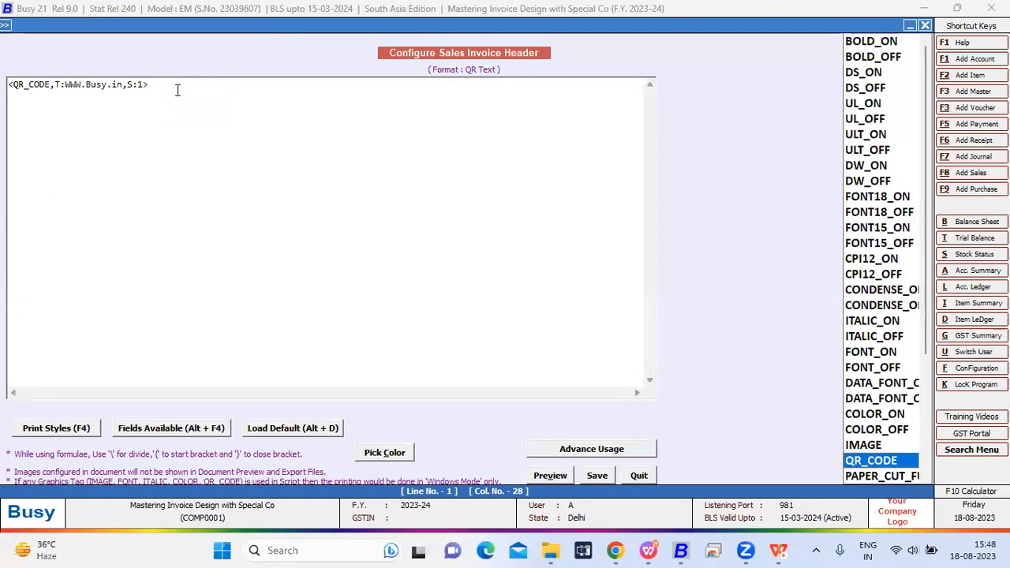
pyautogui.press('Return')
pyautogui.press('Left')
pyautogui.press('Left')
pyautogui.press('Left')
pyautogui.press('Left')
pyautogui.press('Left')
pyautogui.press('Left')
pyautogui.press('Left')
pyautogui.press('Left')
pyautogui.press('Left')
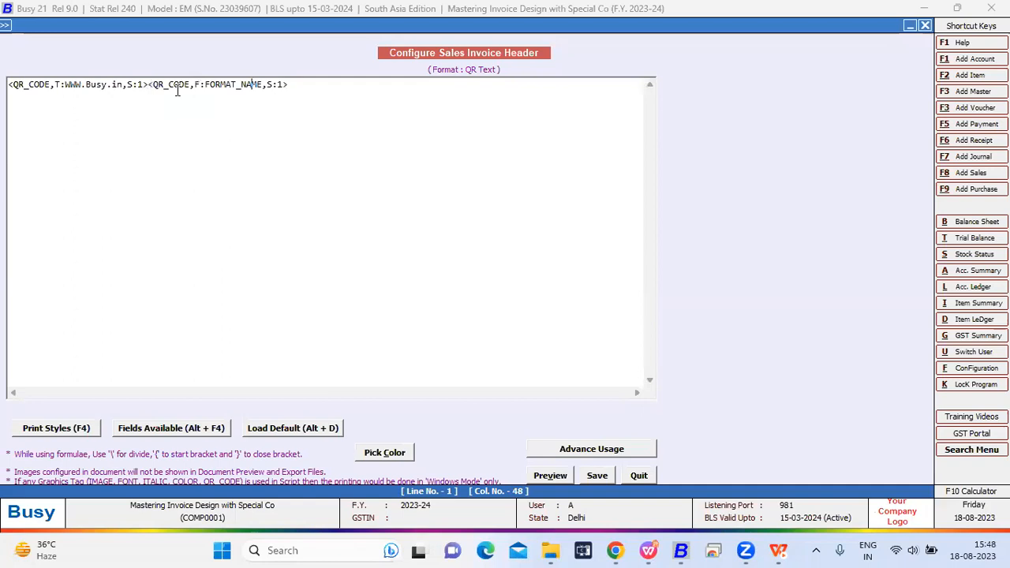
pyautogui.press('Left')
pyautogui.press('Left')
pyautogui.press('Left')
pyautogui.press('Left')
pyautogui.press('Left')
pyautogui.press('Left')
pyautogui.press('Left')
pyautogui.press('Left')
pyautogui.press('BackSpace')
pyautogui.write('T')
# - Replace the format name in the second QR_CODE tag with the text "this is original copy" and close the header configuration
pyautogui.press('Right')
pyautogui.press('Right')
pyautogui.press('Right')
pyautogui.press('Right')
pyautogui.press('Right')
pyautogui.press('Right')
pyautogui.press('Right')
pyautogui.press('Right')
pyautogui.press('Right')
pyautogui.press('Right')
pyautogui.press('Right')
pyautogui.press('Right')
pyautogui.press('BackSpace')
pyautogui.press('BackSpace')
pyautogui.press('BackSpace')
pyautogui.press('BackSpace')
pyautogui.press('BackSpace')
pyautogui.press('BackSpace')
pyautogui.press('BackSpace')
pyautogui.press('BackSpace')
pyautogui.press('BackSpace')
pyautogui.press('BackSpace')
pyautogui.press('BackSpace')
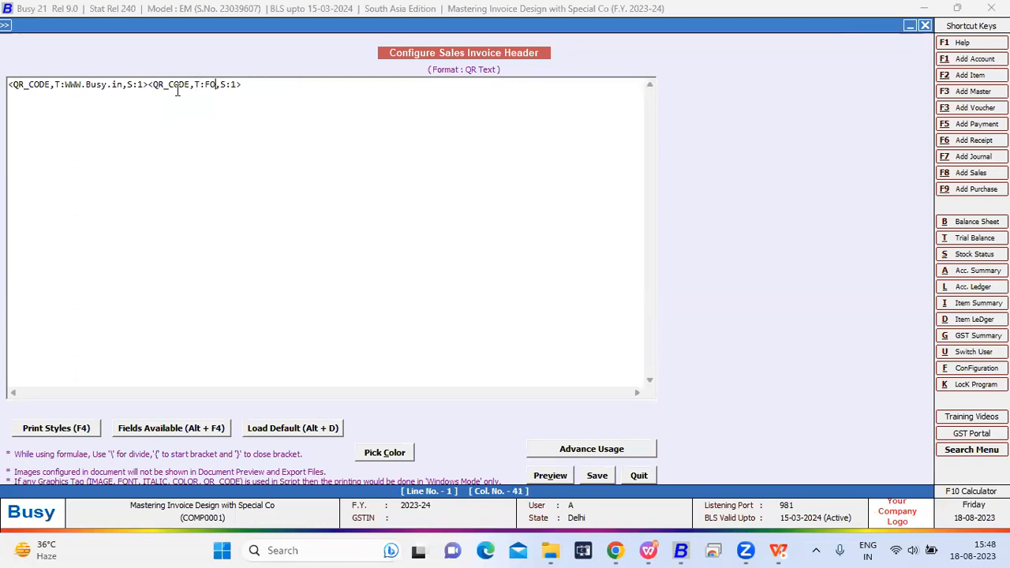
pyautogui.write('thi ')
pyautogui.write(' is ')
pyautogui.write('orig')
pyautogui.write('inal co')
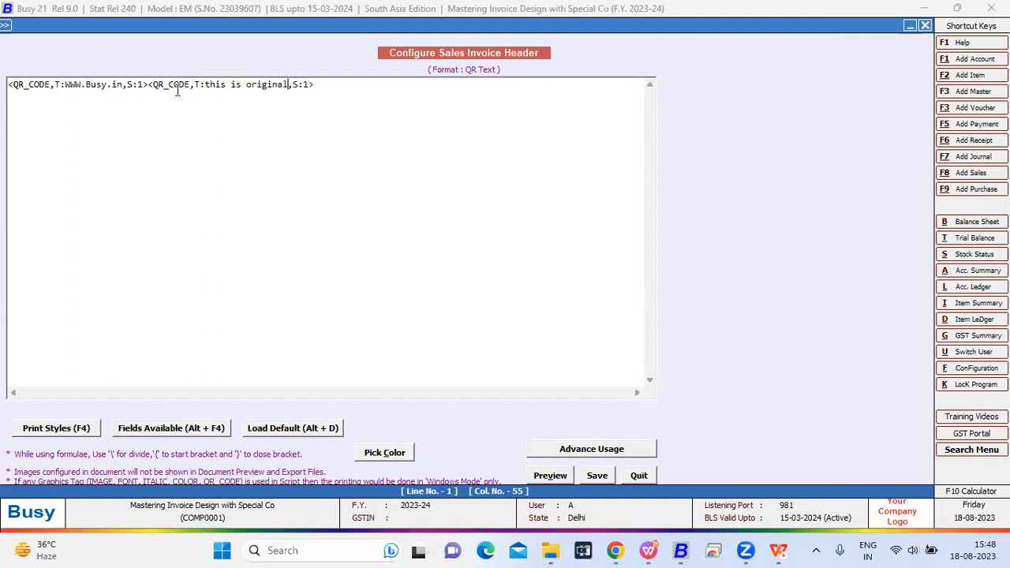
pyautogui.write('py')
pyautogui.press('Escape')
pyautogui.press('Return')
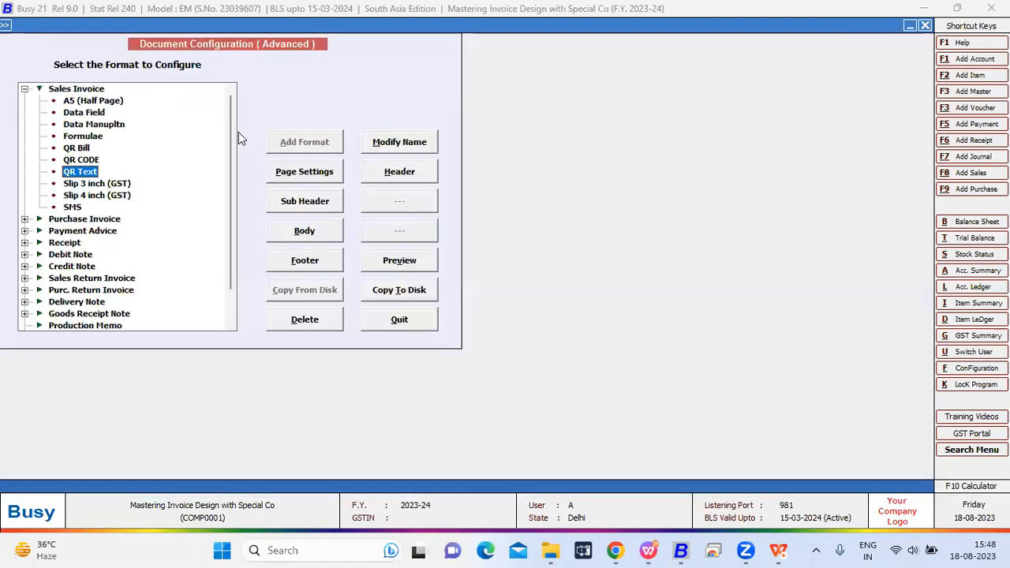
# - Open sales voucher 2/2023-24 for modification and preview its invoice in the QR Text format
pyautogui.press('Escape')
pyautogui.press('Return')
pyautogui.press('Return')
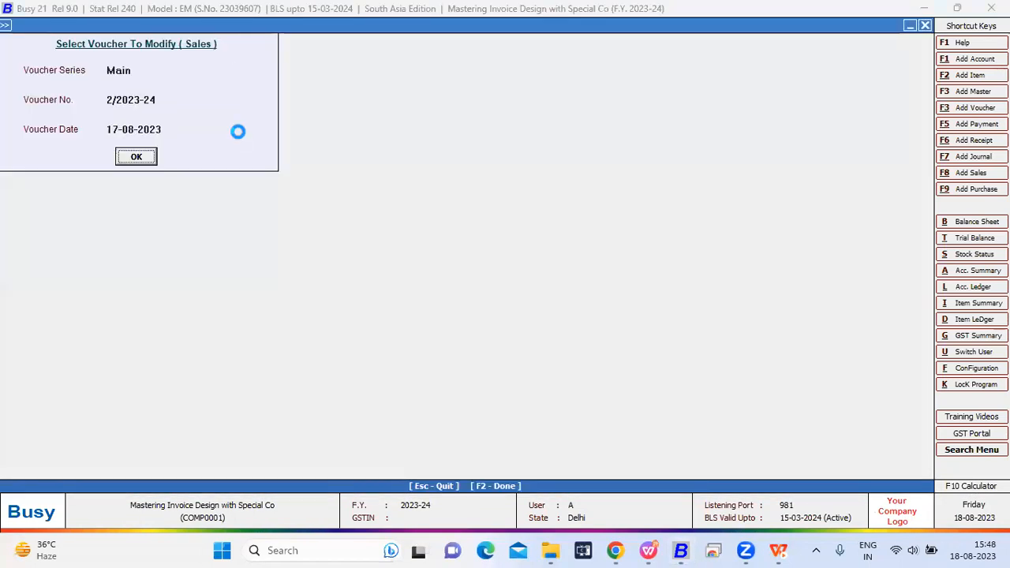
pyautogui.press('Return')
pyautogui.hotkey('alt', 'p')
pyautogui.press('Return')
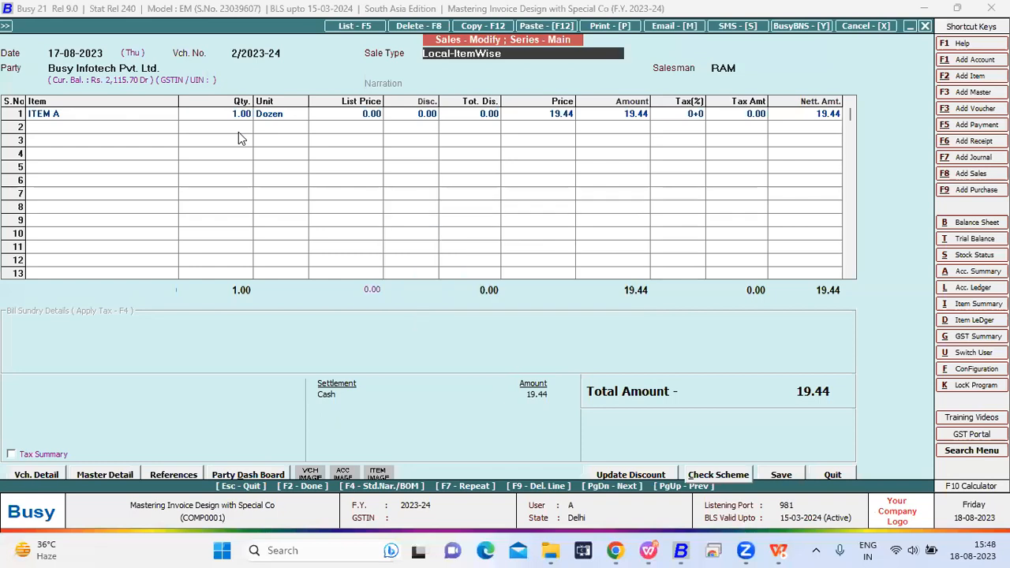
pyautogui.scroll(-1, 188, 126)
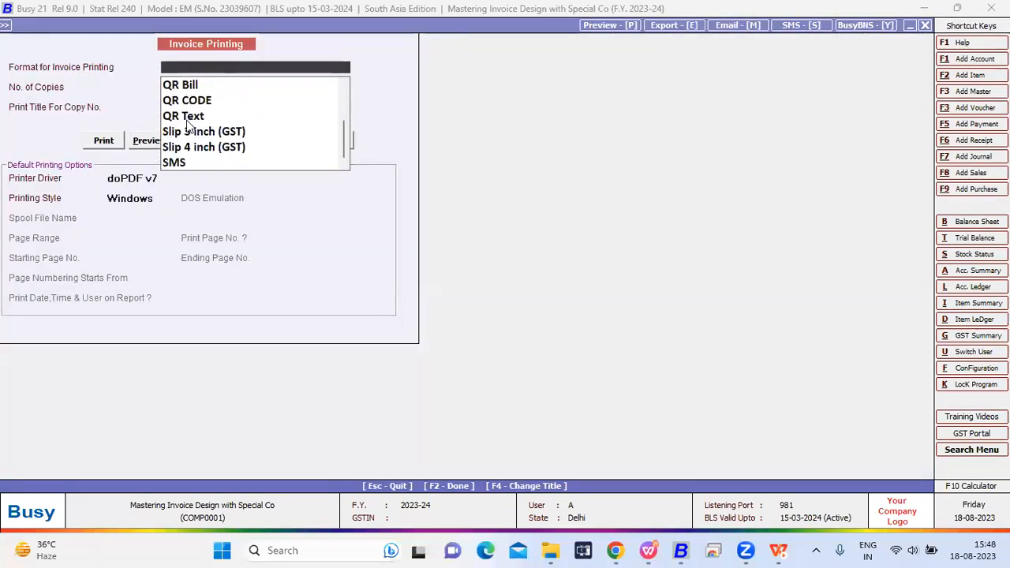
pyautogui.click(147, 137)
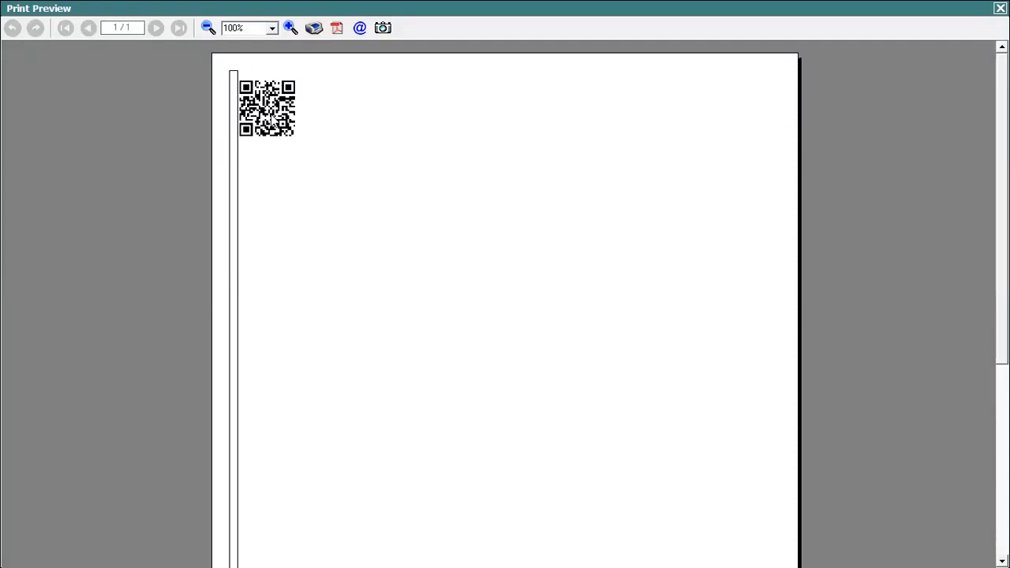
# - Close the print preview, quit the sales voucher and return to the Sales Invoice formats in the document configuration
pyautogui.press('Escape')
pyautogui.press('Escape')
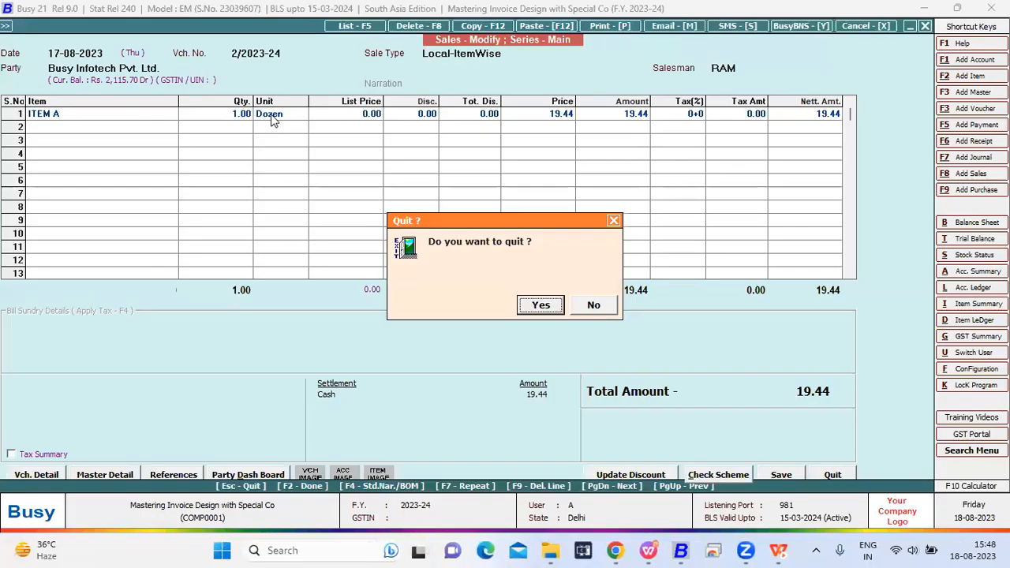
pyautogui.press('Return')
pyautogui.press('Escape')
pyautogui.press('Left')
pyautogui.press('Return')
pyautogui.press('Right')
pyautogui.press('Down')
pyautogui.press('Down')
pyautogui.press('Down')
pyautogui.press('Down')
pyautogui.press('Down')
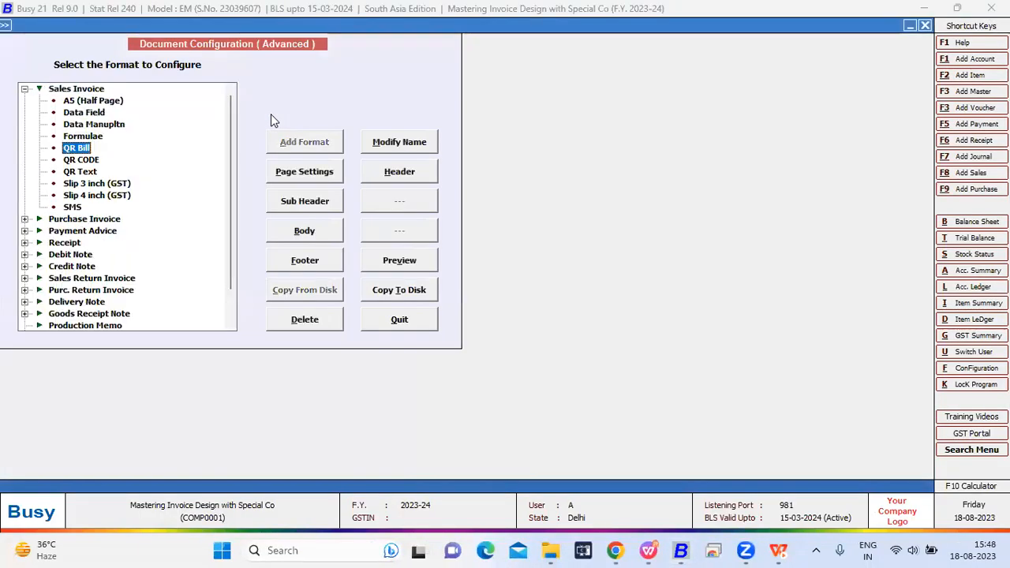
pyautogui.press('Down')
pyautogui.press('Down')
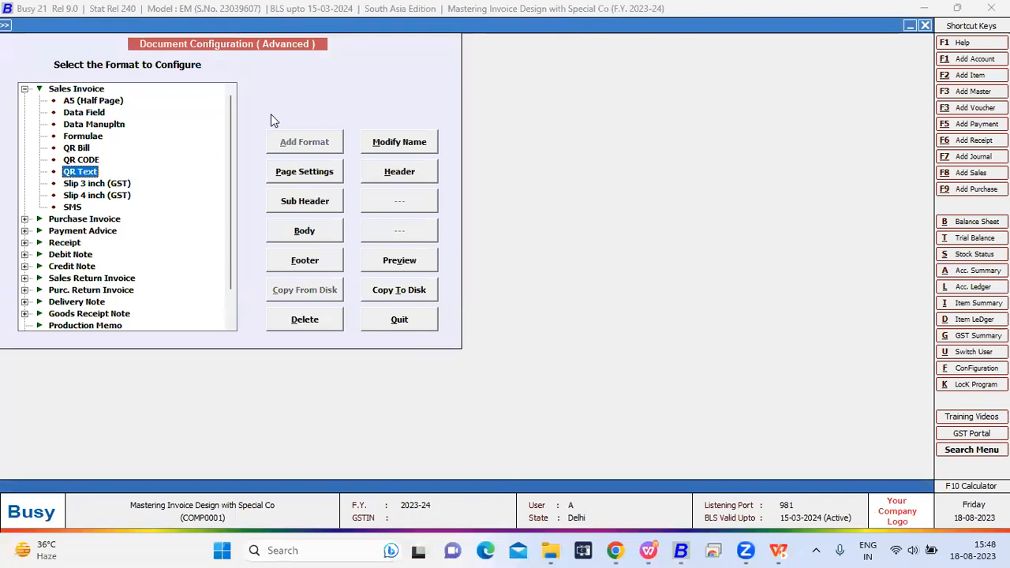
pyautogui.click(412, 170)
pyautogui.moveTo(345, 84); pyautogui.dragTo(159, 84)
pyautogui.press('BackSpace')
pyautogui.press('BackSpace')
pyautogui.press('BackSpace')
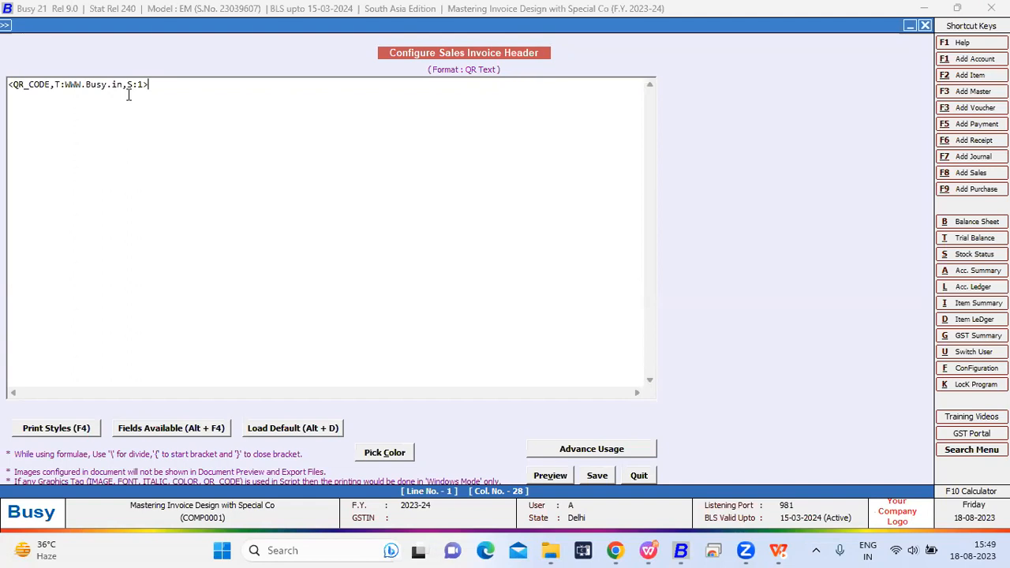
pyautogui.moveTo(124, 84); pyautogui.dragTo(67, 84)
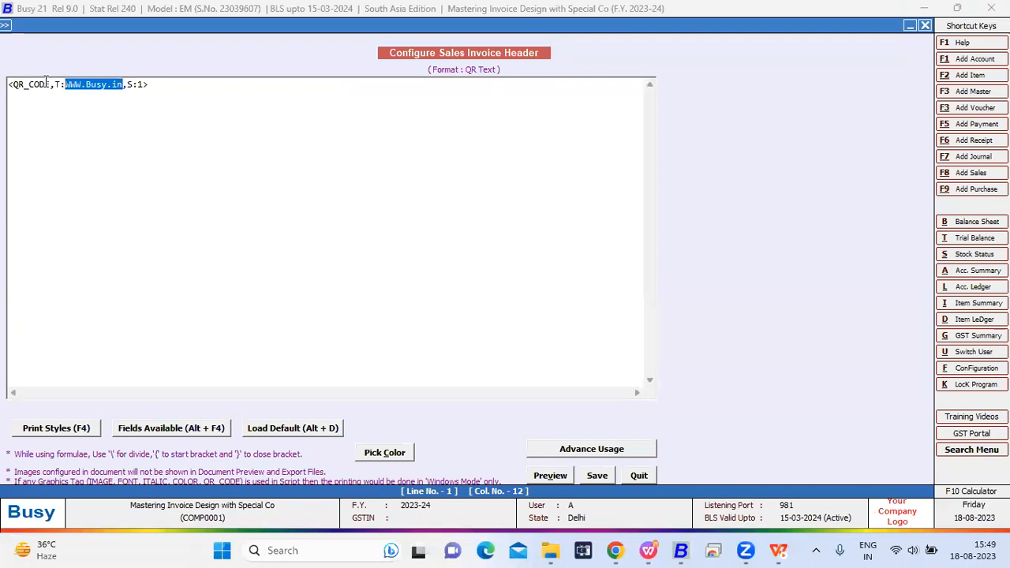
pyautogui.moveTo(55, 83); pyautogui.dragTo(8, 83)
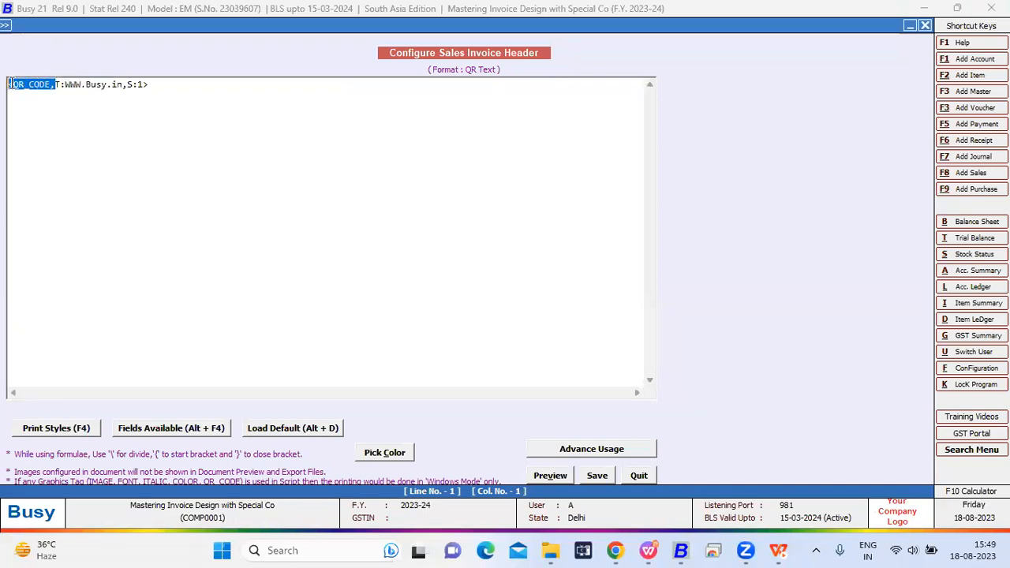
pyautogui.doubleClick(57, 84)
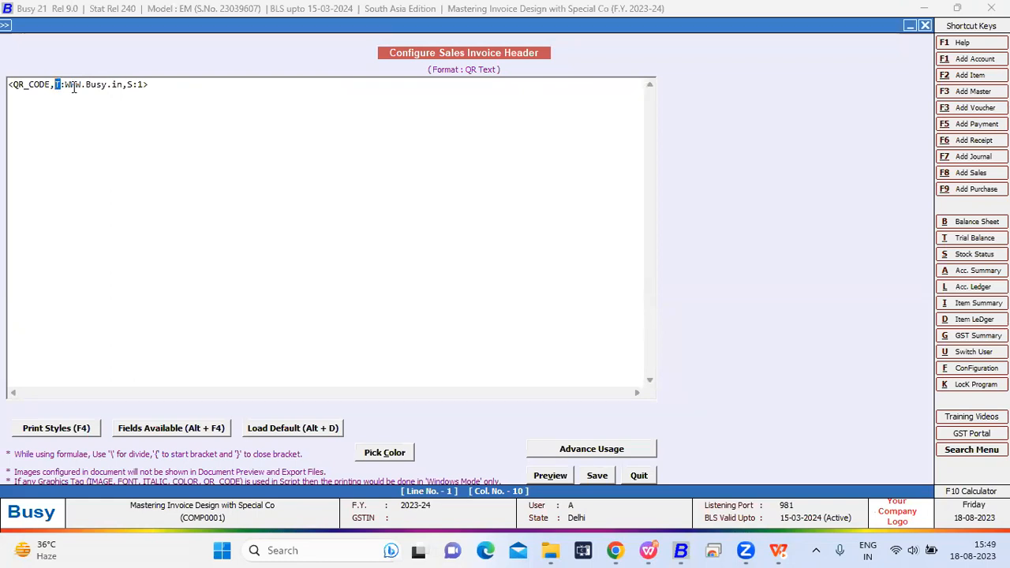
pyautogui.click(62, 84)
pyautogui.moveTo(122, 85); pyautogui.dragTo(68, 84)
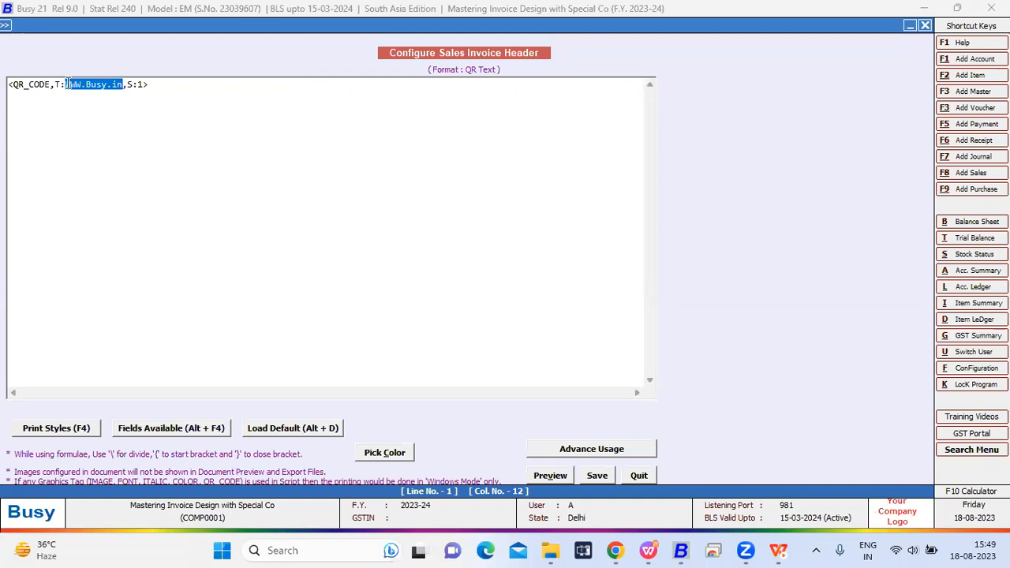
pyautogui.click(127, 85)
pyautogui.press('Right')
pyautogui.click(139, 84)
pyautogui.click(598, 476)
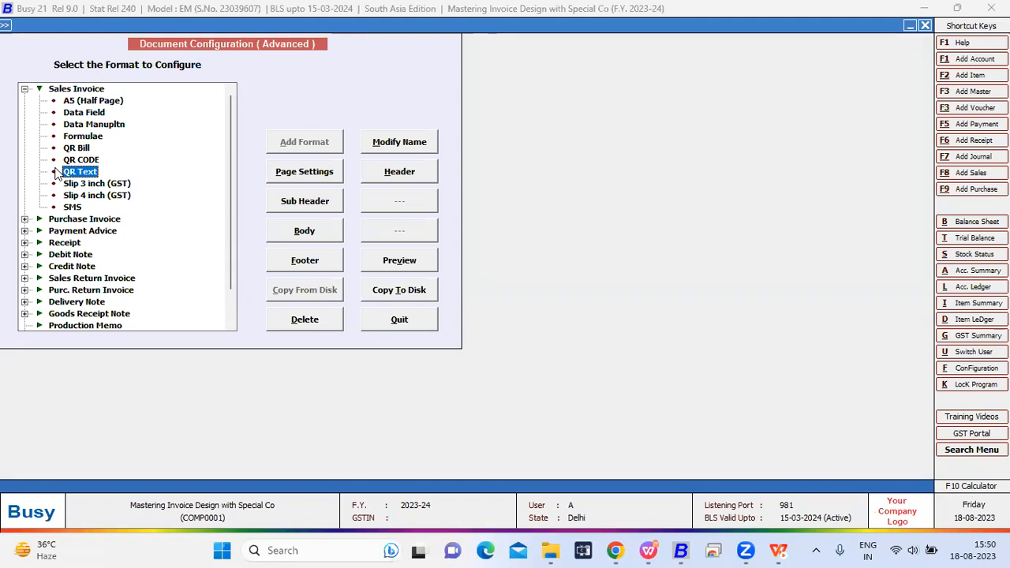
# - Select the QR CODE sales invoice format and open its header configuration
pyautogui.click(81, 160)
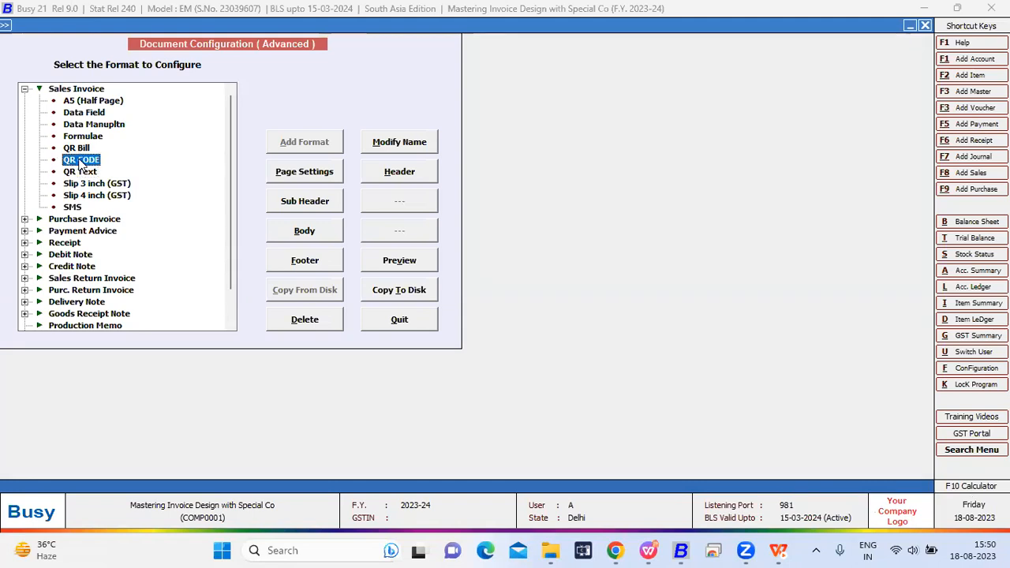
pyautogui.click(400, 147)
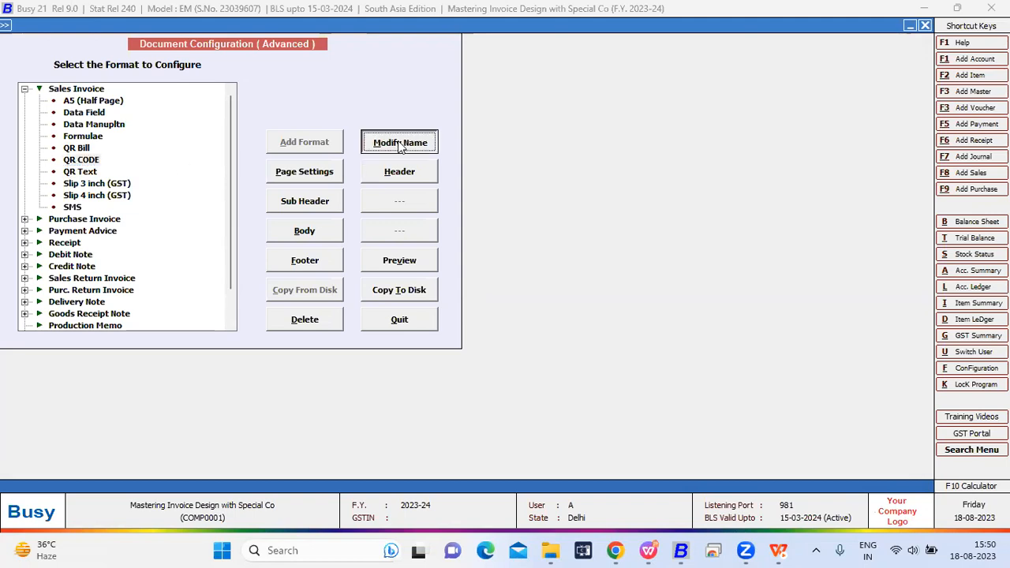
pyautogui.press('Escape')
pyautogui.click(389, 174)
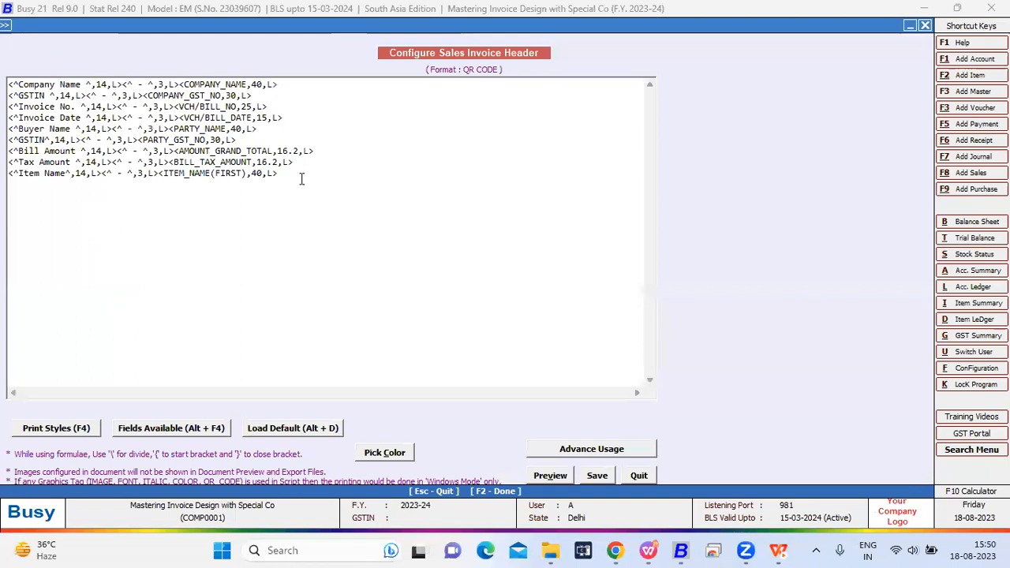
# - Examine the company, invoice, buyer, amount and item name tags in the QR CODE header, and save the header
pyautogui.moveTo(302, 179); pyautogui.dragTo(10, 88)
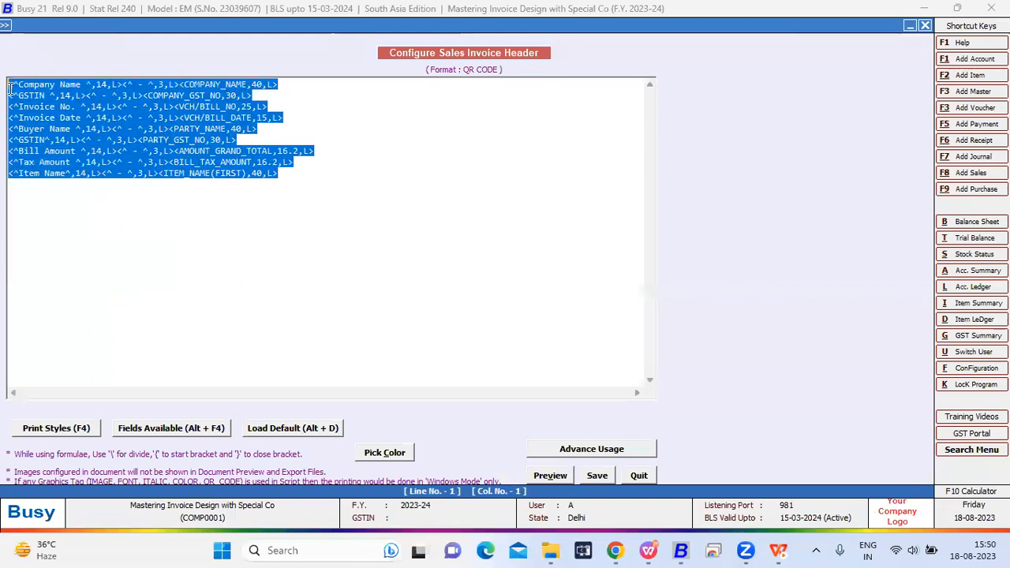
pyautogui.click(338, 185)
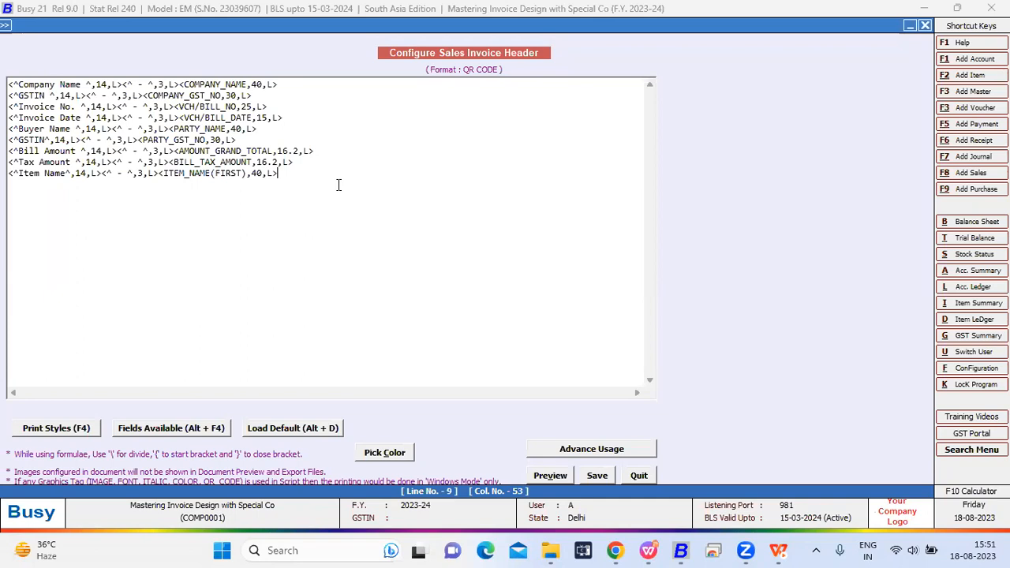
pyautogui.moveTo(293, 170); pyautogui.dragTo(8, 84)
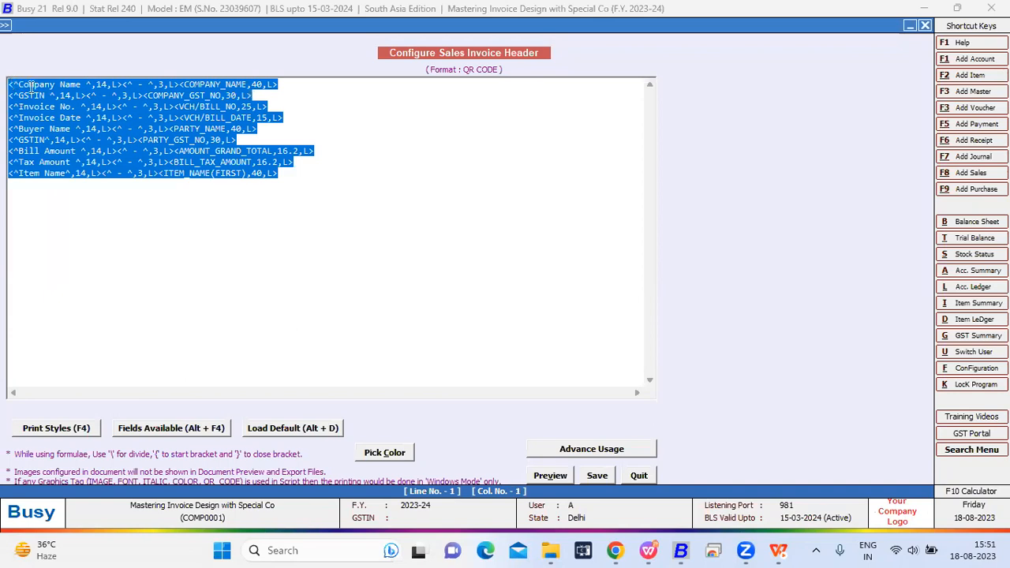
pyautogui.click(303, 175)
pyautogui.moveTo(303, 175); pyautogui.dragTo(8, 85)
pyautogui.moveTo(288, 173); pyautogui.dragTo(8, 84)
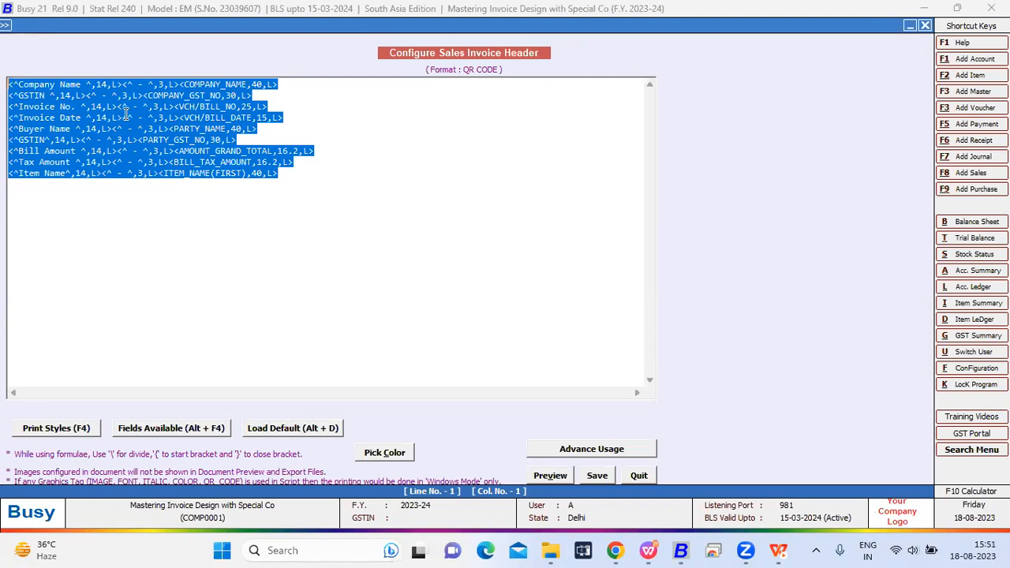
pyautogui.click(597, 476)
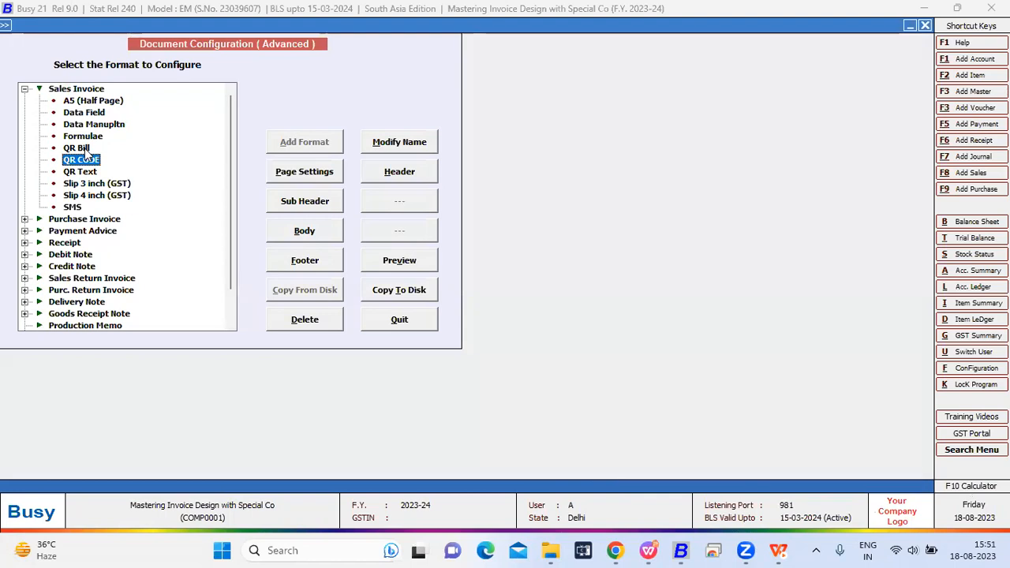
# - Leave the QR Bill format's header without changes and open its footer to examine the QR_CODE tag that references the QR CODE format
pyautogui.click(86, 150)
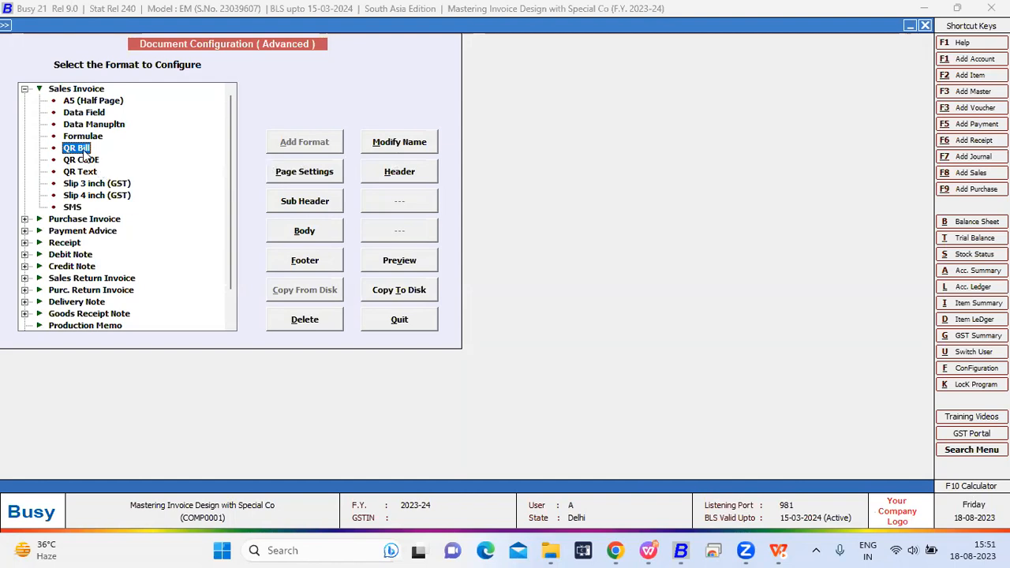
pyautogui.click(394, 178)
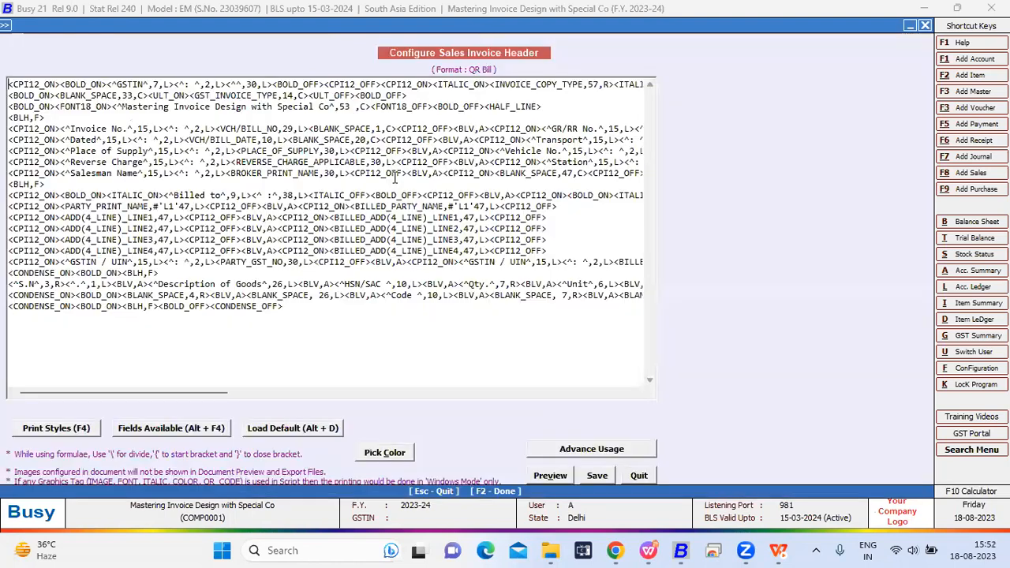
pyautogui.press('Escape')
pyautogui.press('Return')
pyautogui.click(298, 259)
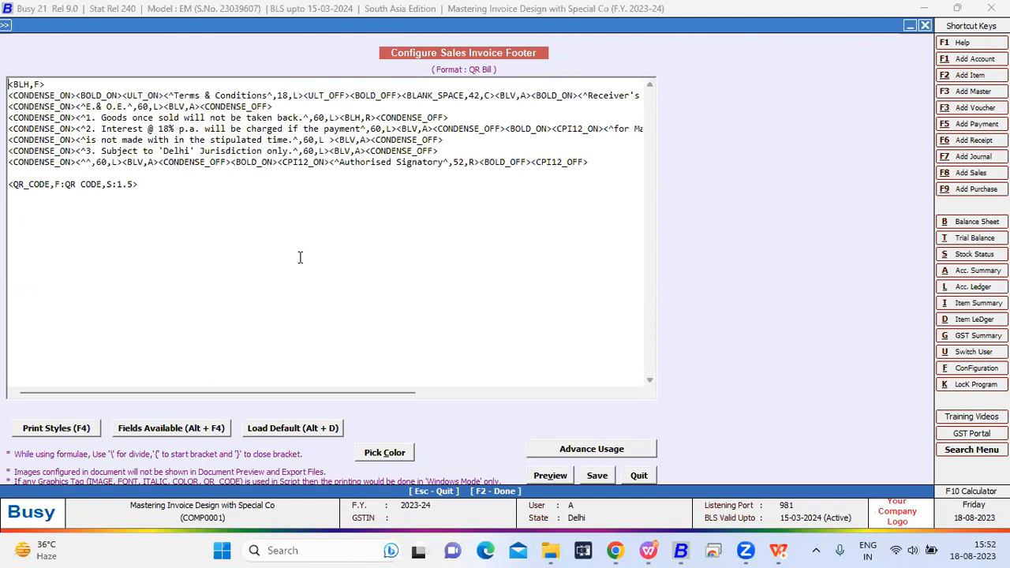
pyautogui.moveTo(161, 186); pyautogui.dragTo(8, 184)
# - Insert a sample QR_CODE tag with F:FORMAT_NAME and S:1 after the existing QR_CODE tag in the footer
pyautogui.click(182, 184)
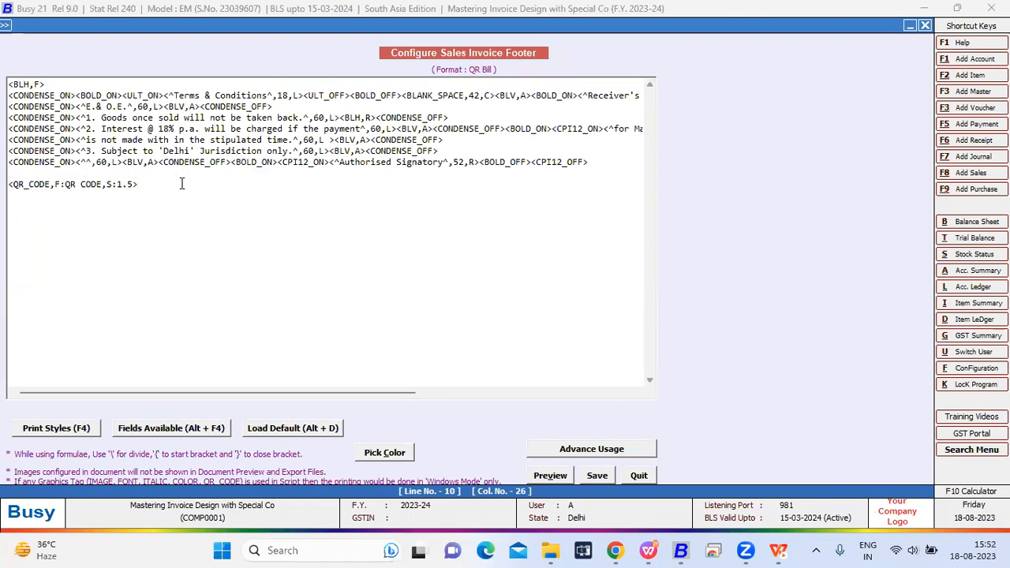
pyautogui.press('F4')
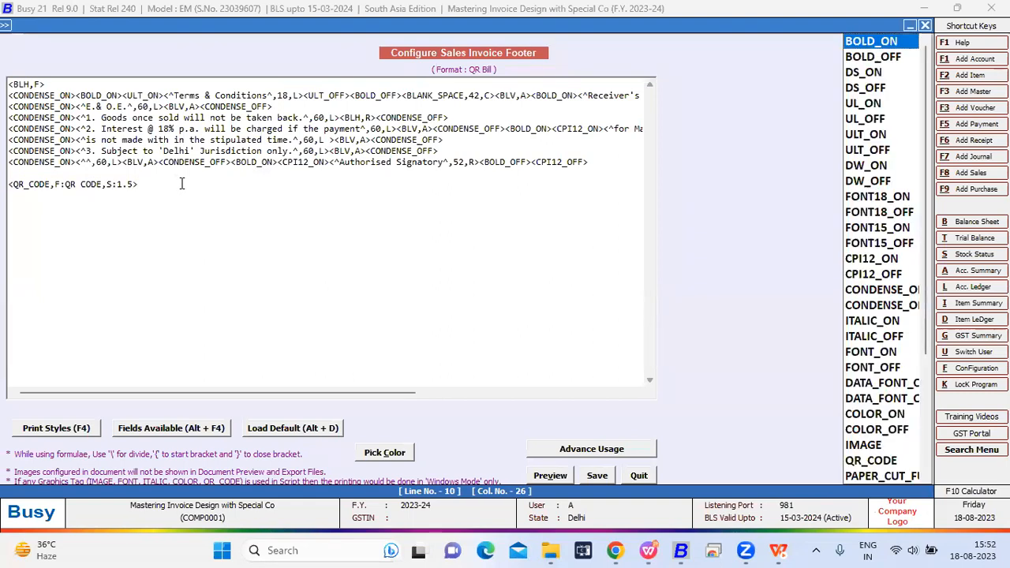
pyautogui.press('q')
pyautogui.press('Return')
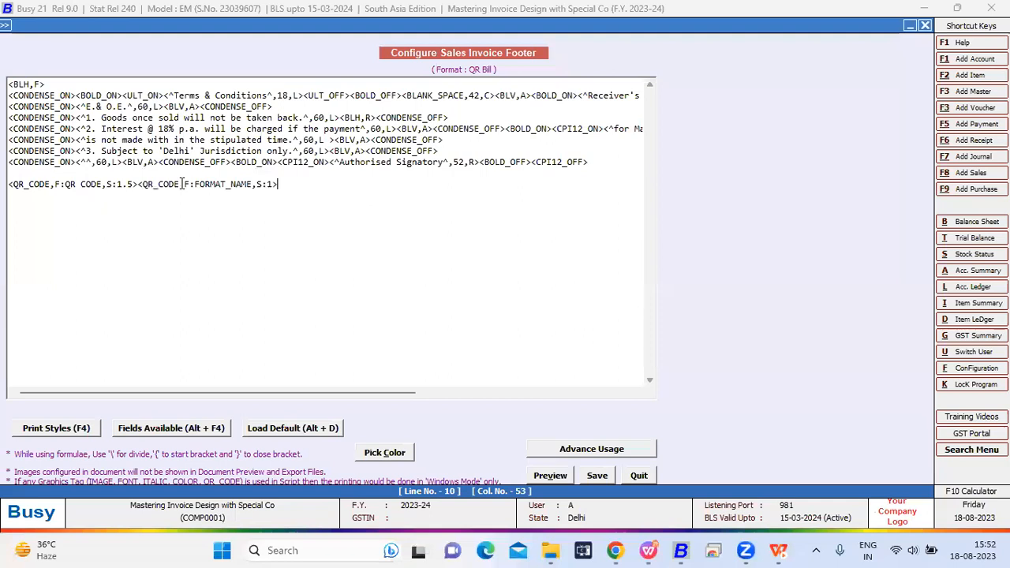
# - Examine the F option and FORMAT_NAME placeholder in the sample tag, and quit the footer without saving
pyautogui.click(183, 184)
pyautogui.press('Right')
pyautogui.hotkey('shift', 'Left')
pyautogui.press('Right')
pyautogui.press('Right')
pyautogui.press('Right')
pyautogui.press('Right')
pyautogui.press('Escape')
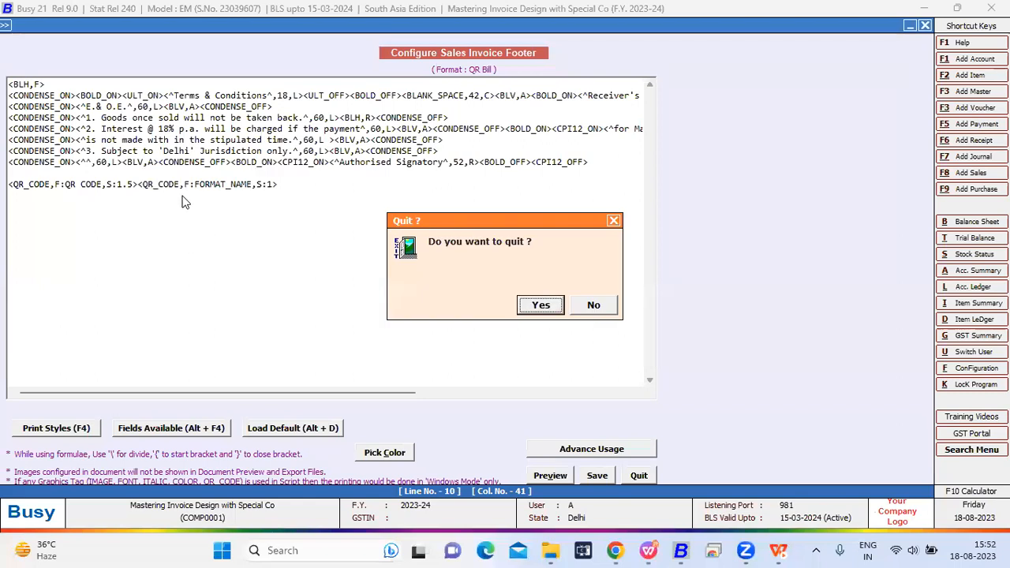
pyautogui.press('Return')
# - Examine all the tags in the QR CODE format's header and quit the header
pyautogui.click(82, 161)
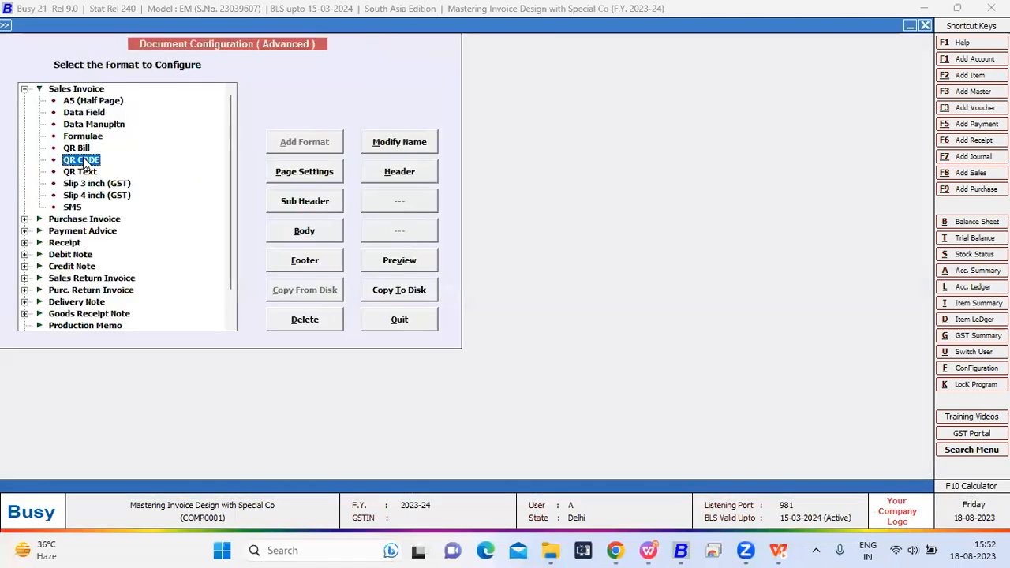
pyautogui.click(415, 171)
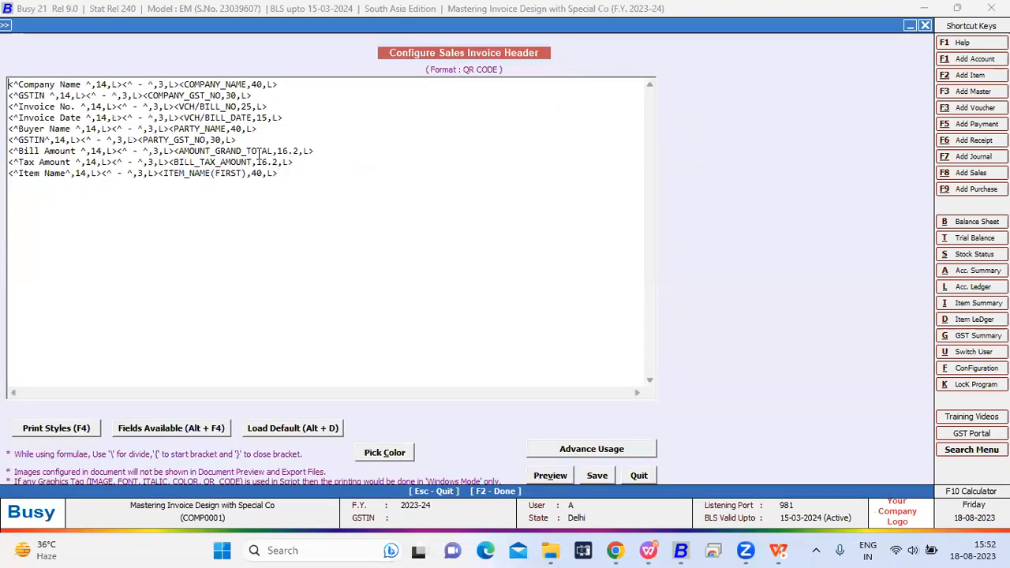
pyautogui.moveTo(290, 175); pyautogui.dragTo(10, 76)
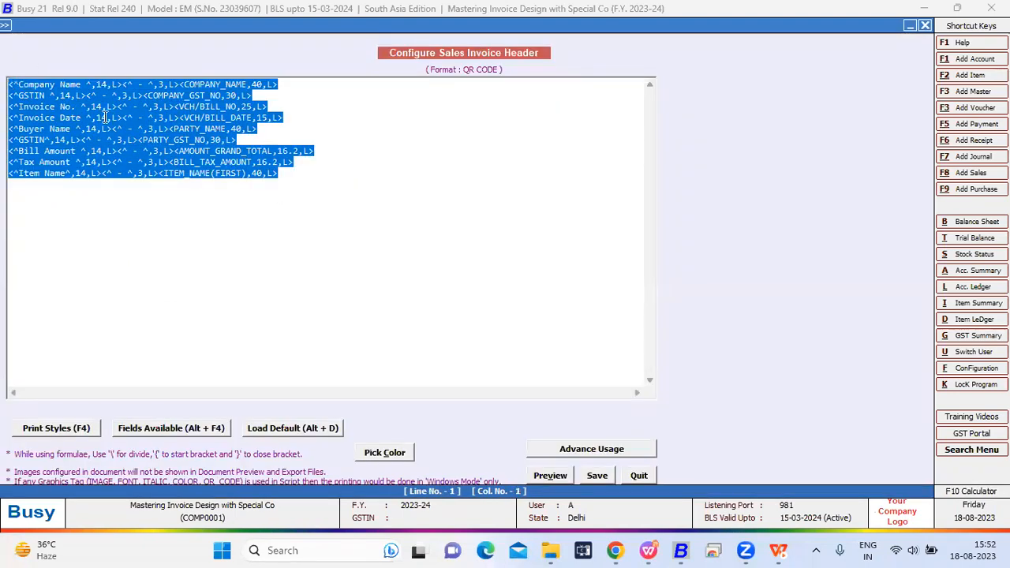
pyautogui.press('Escape')
pyautogui.press('Return')
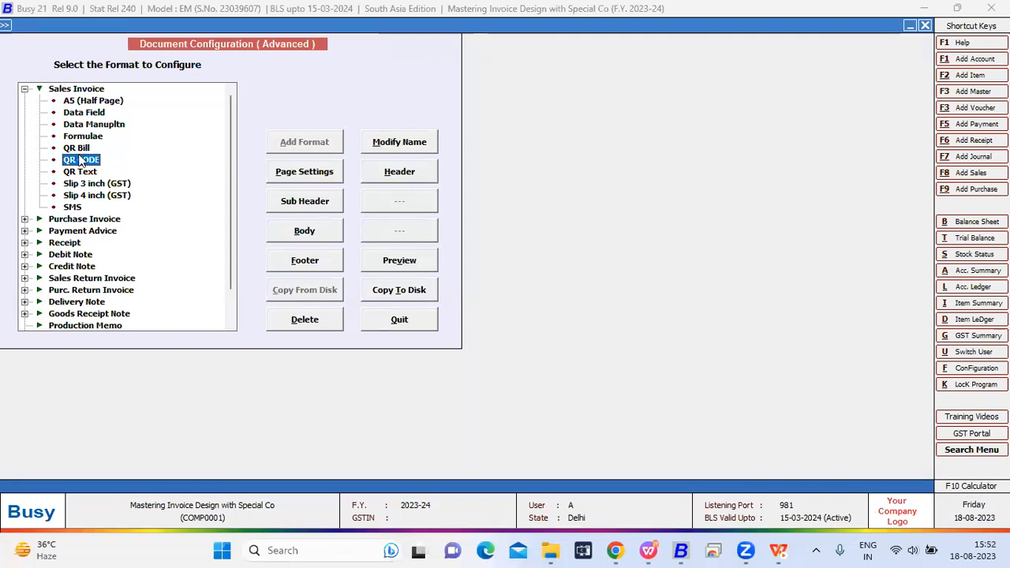
# - Copy the format name QR CODE from the name modification dialog and save the name unaltered
pyautogui.click(396, 147)
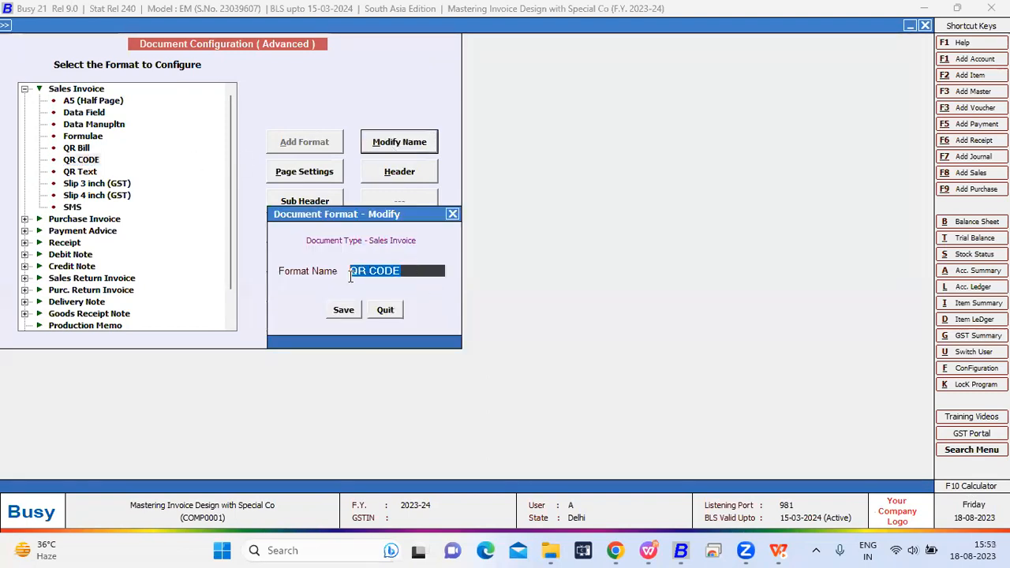
pyautogui.rightClick(353, 274)
pyautogui.click(379, 321)
pyautogui.click(341, 310)
# - Reopen the QR Bill footer and re-enter QR CODE as the F option's format name in the QR_CODE tag
pyautogui.click(87, 148)
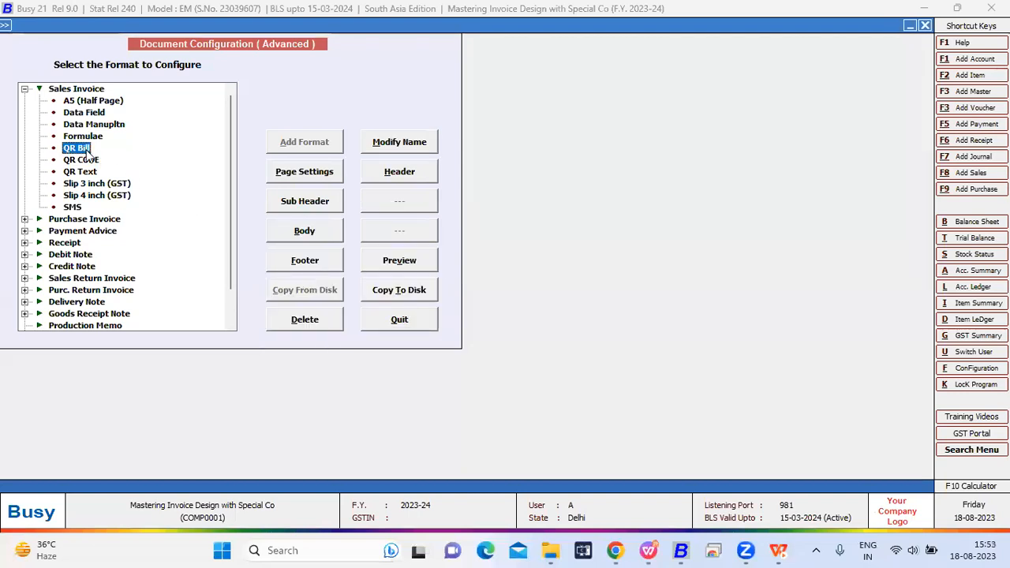
pyautogui.click(325, 255)
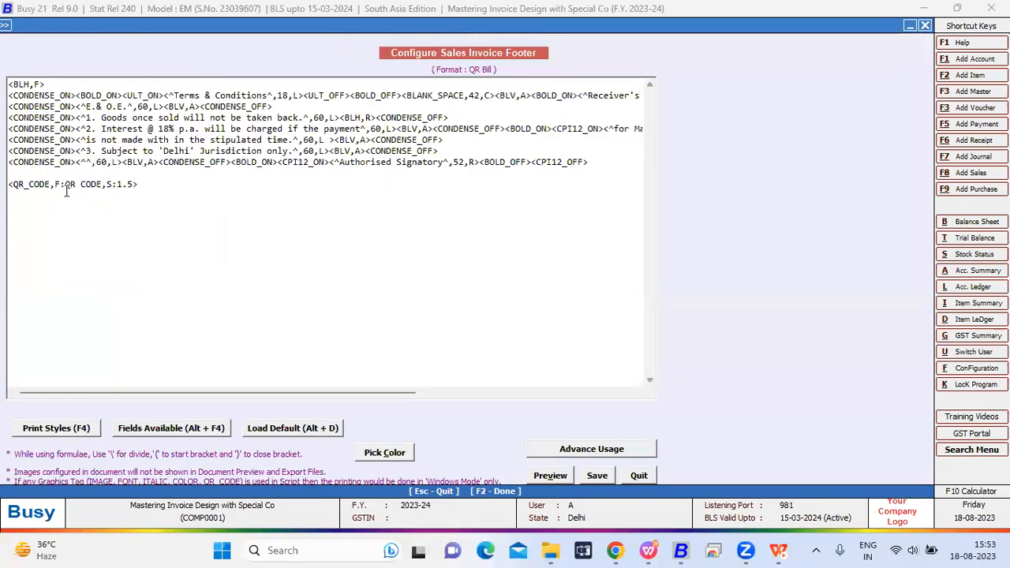
pyautogui.moveTo(101, 184); pyautogui.dragTo(67, 184)
pyautogui.press('BackSpace')
pyautogui.write('QR CODE')
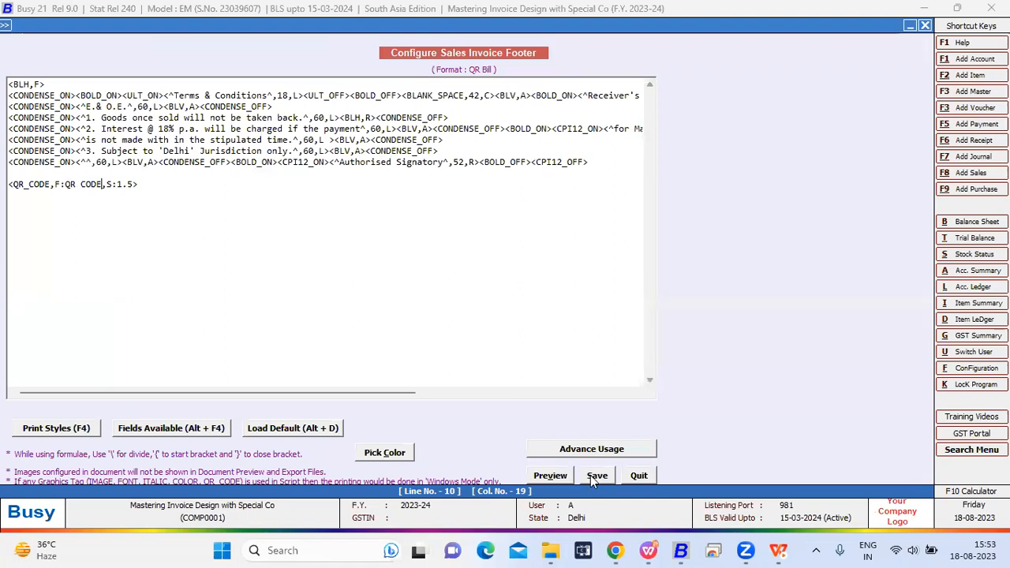
# - Review the S size option and its 1.5 value in the QR_CODE tag, and save the QR Bill footer
pyautogui.click(108, 185)
pyautogui.moveTo(135, 184); pyautogui.dragTo(116, 184)
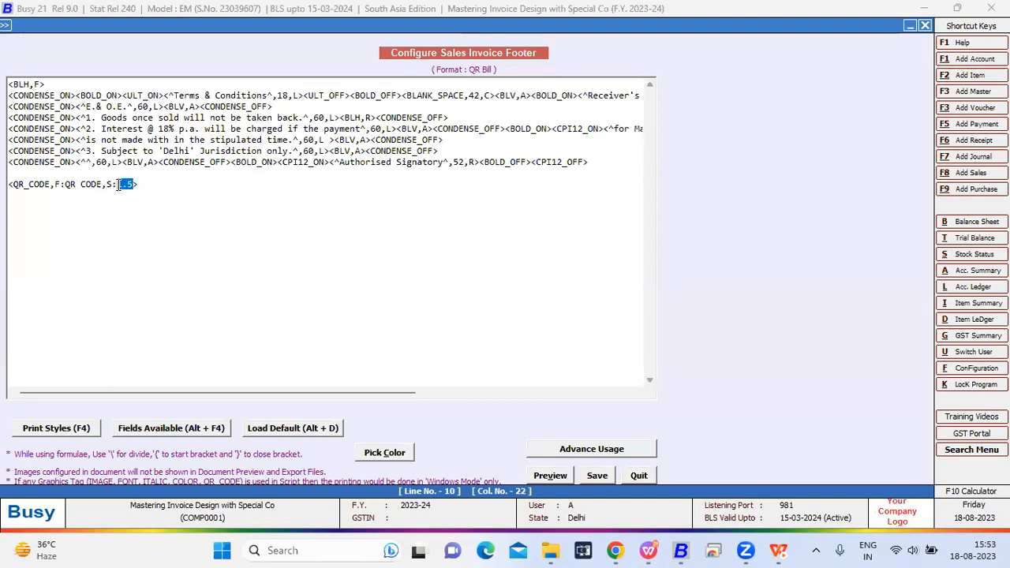
pyautogui.click(108, 185)
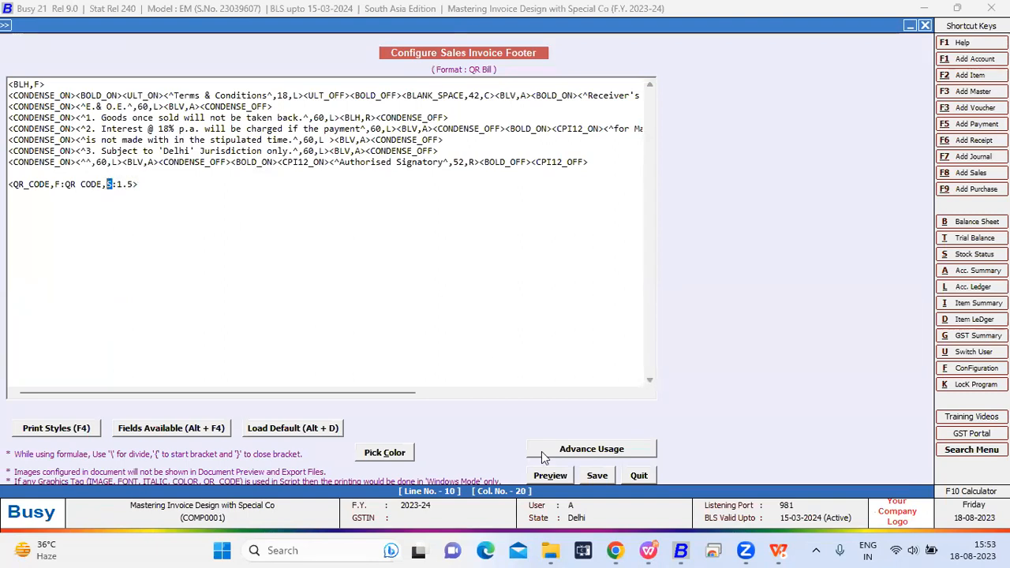
pyautogui.click(601, 474)
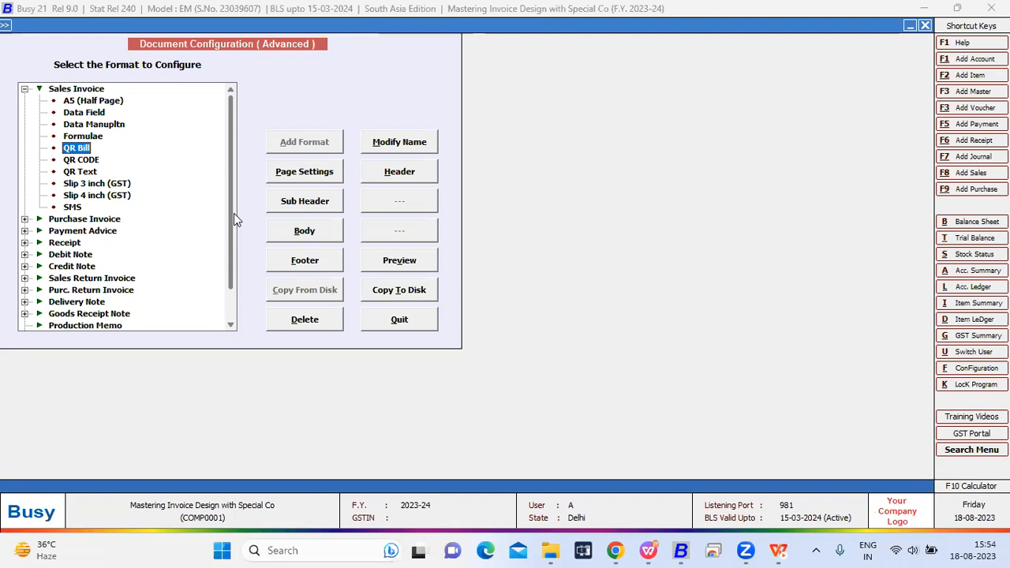
# - Reopen the QR Bill footer, recheck the linked format name and size in its QR_CODE tag, and save the configuration
pyautogui.click(77, 160)
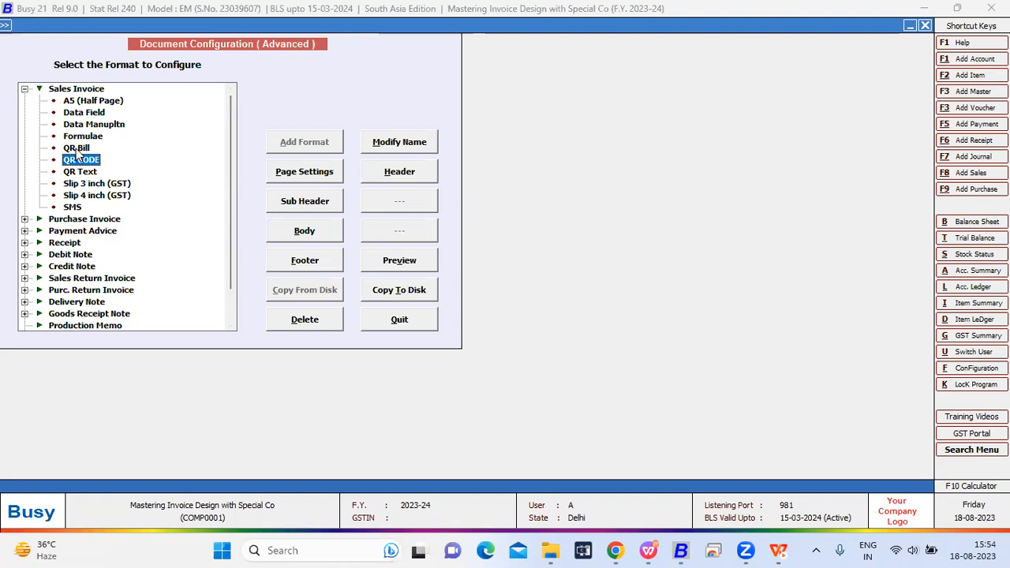
pyautogui.click(77, 149)
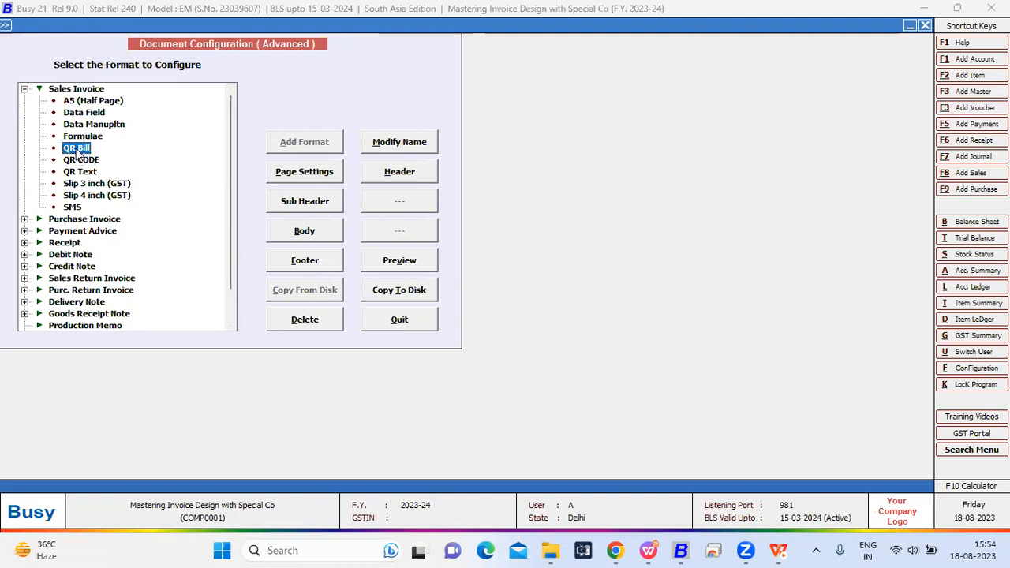
pyautogui.click(321, 252)
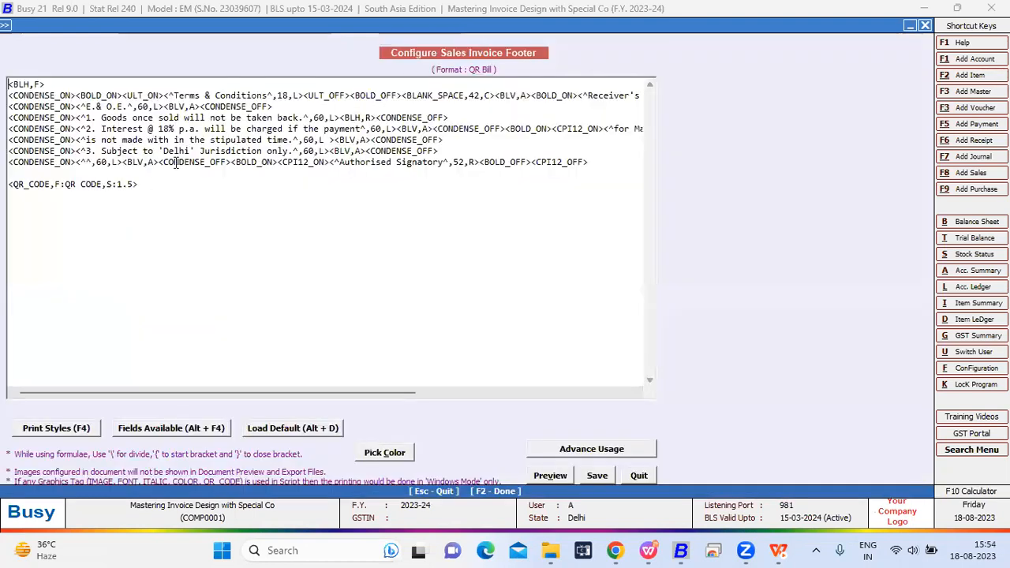
pyautogui.moveTo(139, 183); pyautogui.dragTo(71, 184)
pyautogui.press('Escape')
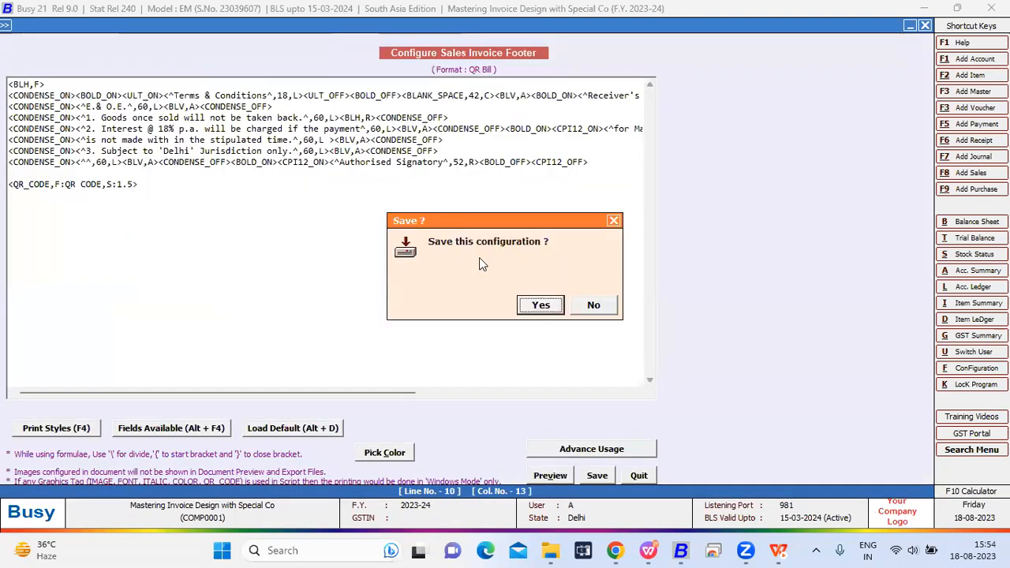
pyautogui.press('Return')
# - Leave the document configuration, open the Main series sales voucher dated 17-08-2023 for modification, and start its invoice printing
pyautogui.press('Escape')
pyautogui.press('Right')
pyautogui.press('Return')
pyautogui.press('Return')
pyautogui.press('Return')
pyautogui.press('Return')
pyautogui.press('Return')
pyautogui.hotkey('alt', 'p')
pyautogui.press('Return')
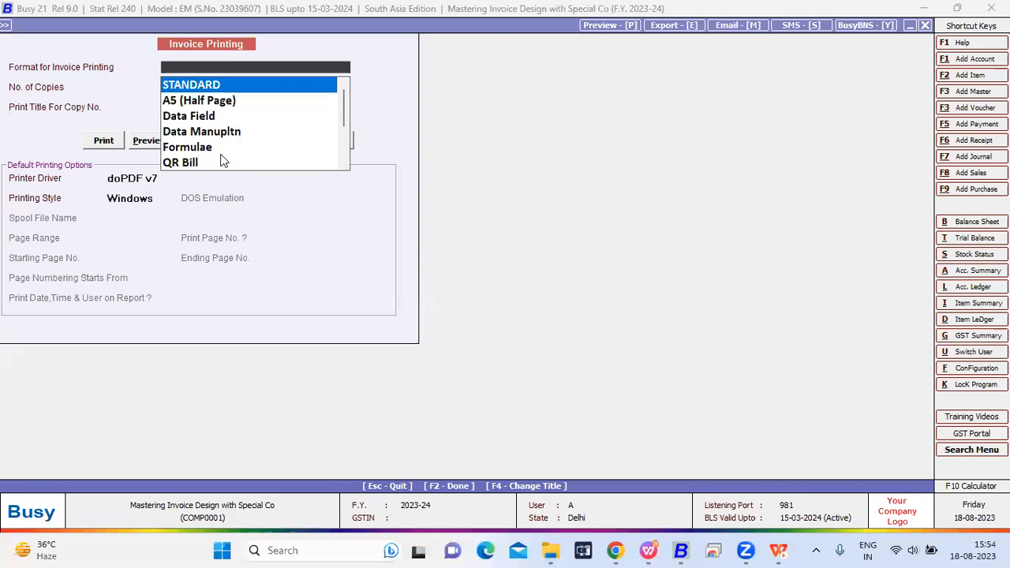
# - Preview the invoice in the QR Bill format and examine the QR code at the end of the page
pyautogui.scroll(-3, 221, 160)
pyautogui.click(199, 116)
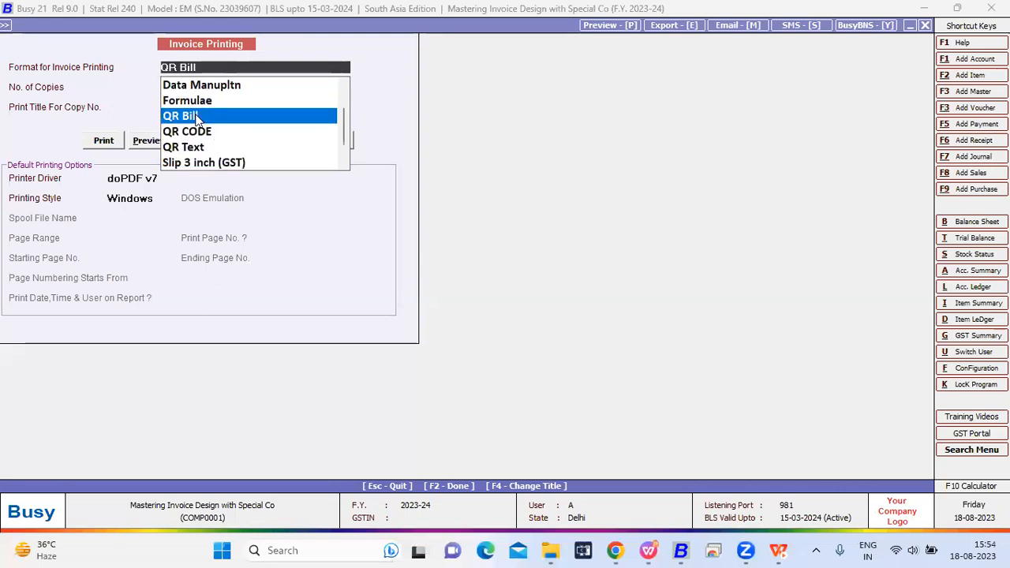
pyautogui.click(147, 141)
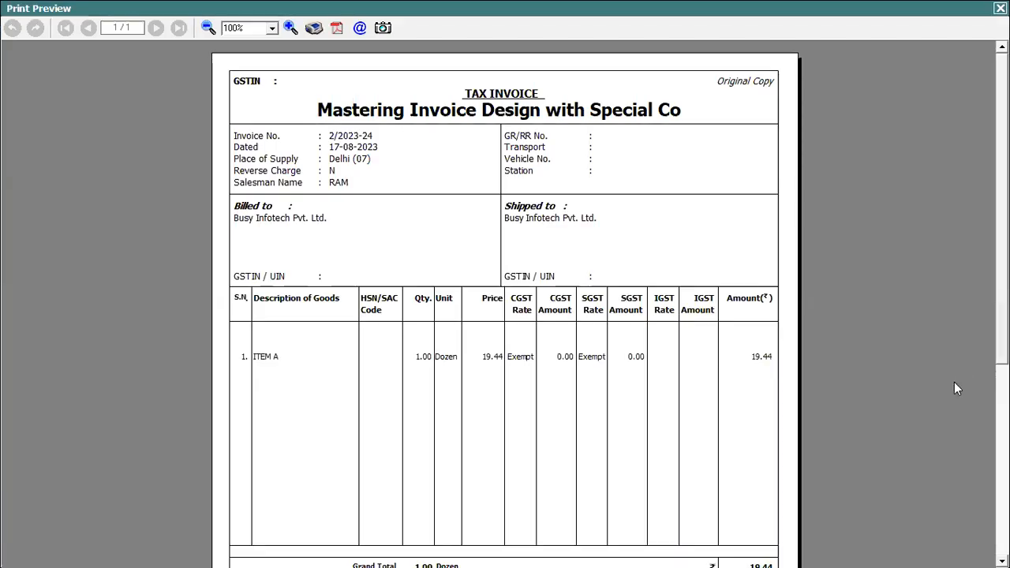
pyautogui.scroll(-5, 953, 382)
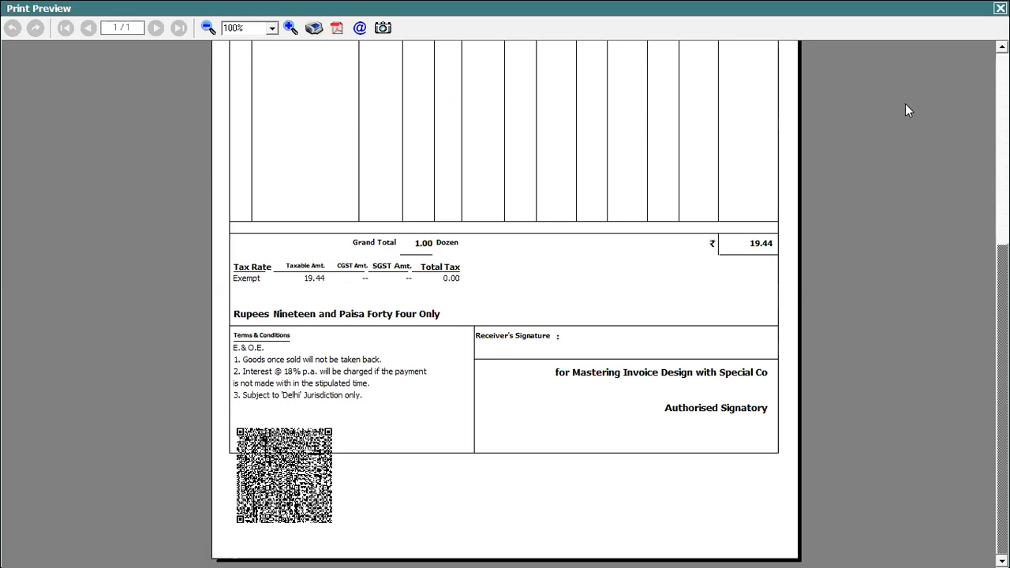
# - Close the print preview and sales voucher, and reopen the advanced invoice/document printing configuration
pyautogui.click(1000, 7)
pyautogui.press('Escape')
pyautogui.press('Return')
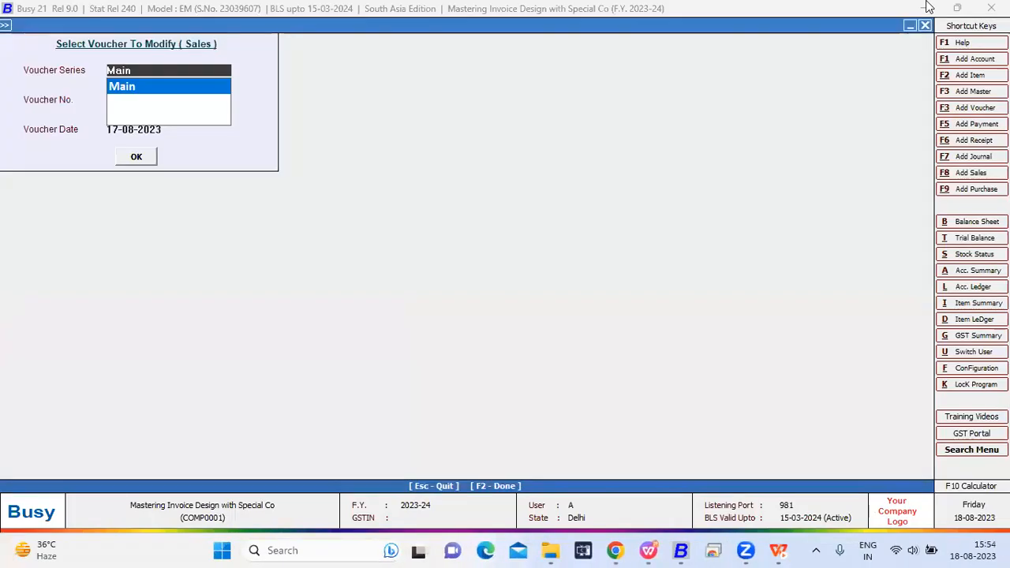
pyautogui.press('Escape')
pyautogui.press('Left')
pyautogui.press('Return')
pyautogui.press('Return')
pyautogui.press('Escape')
pyautogui.press('Down')
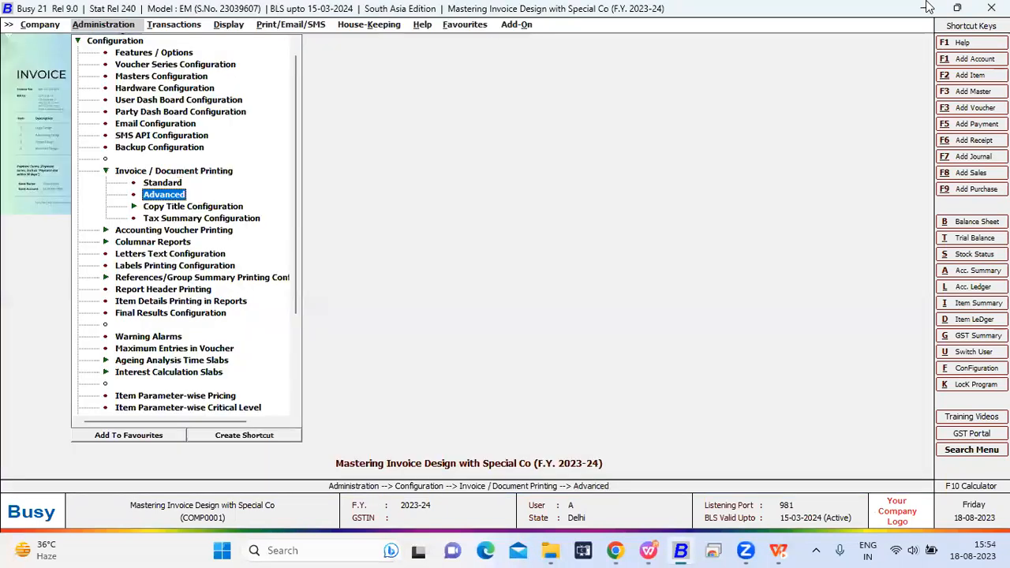
pyautogui.press('Return')
# - Select the QR CODE sales invoice format, review every field tag in its header, and quit the header
pyautogui.press('Down')
pyautogui.press('Down')
pyautogui.press('Down')
pyautogui.press('Down')
pyautogui.press('Down')
pyautogui.press('Down')
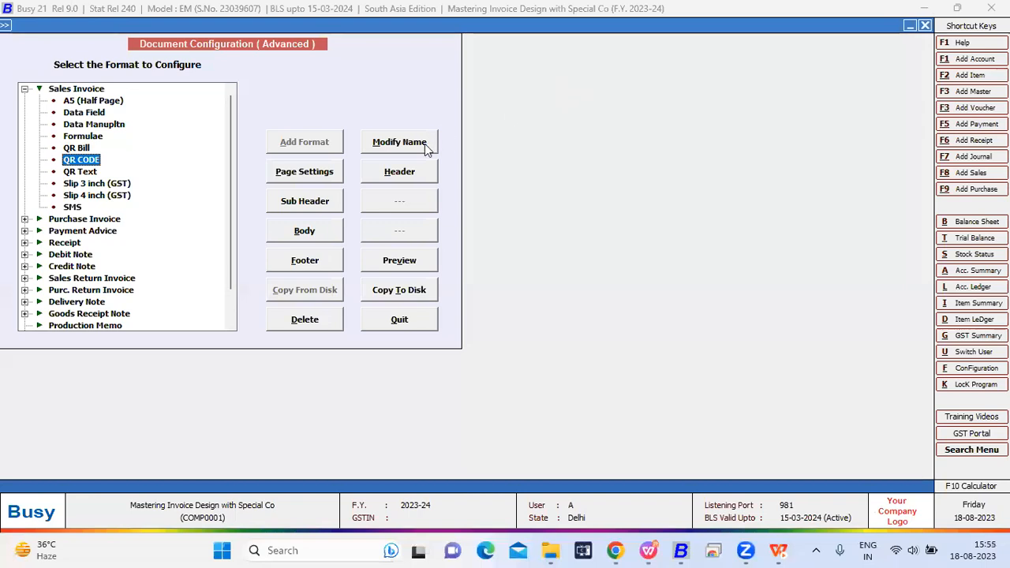
pyautogui.click(398, 172)
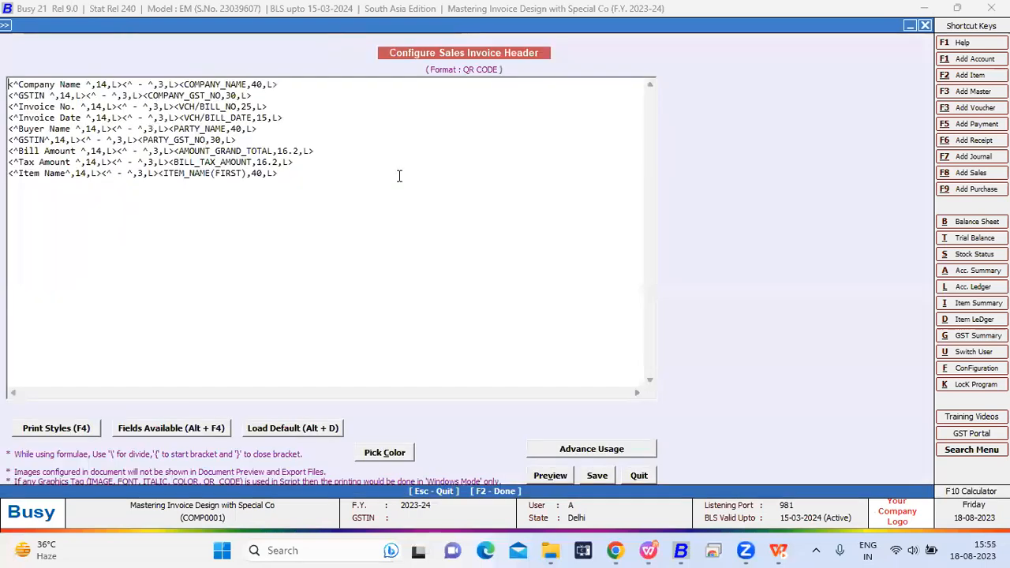
pyautogui.moveTo(292, 172); pyautogui.dragTo(277, 102)
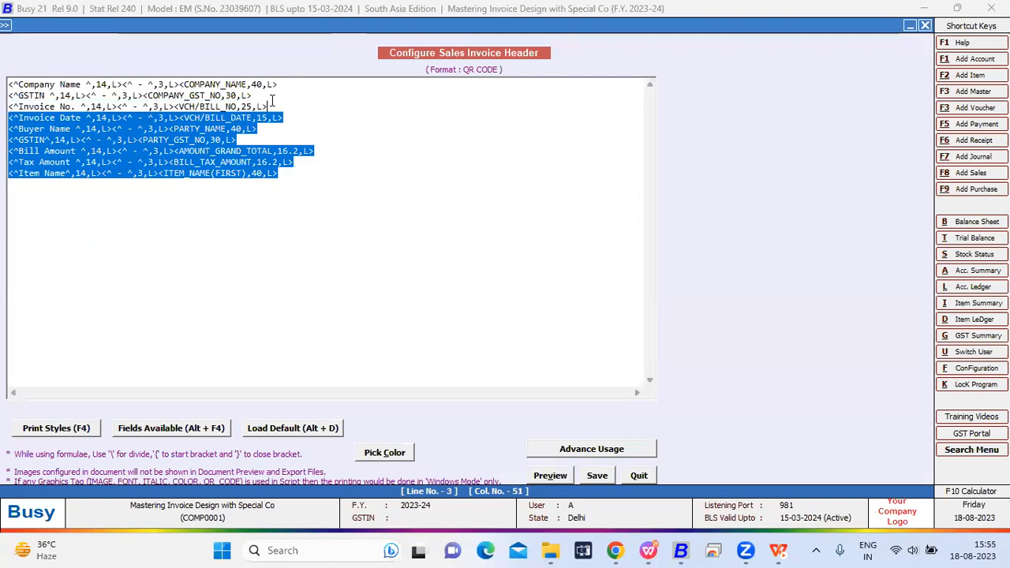
pyautogui.moveTo(297, 172); pyautogui.dragTo(6, 82)
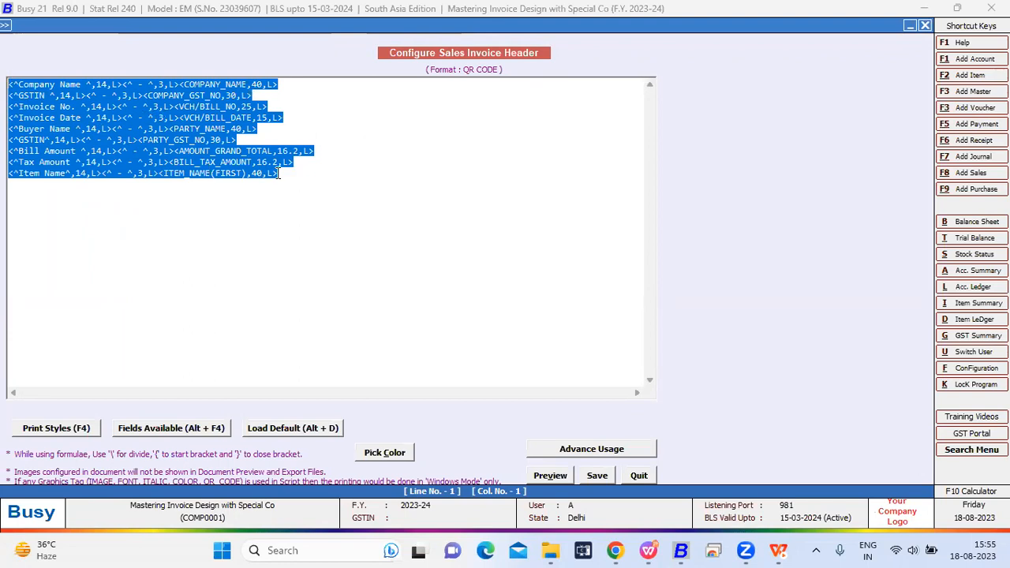
pyautogui.moveTo(290, 173); pyautogui.dragTo(6, 83)
pyautogui.press('Escape')
pyautogui.press('Return')
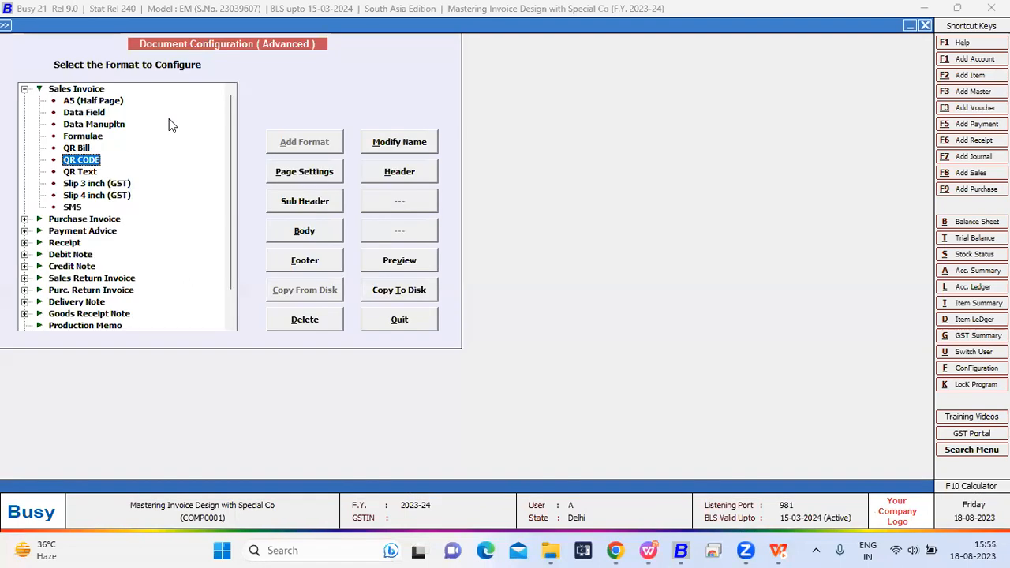